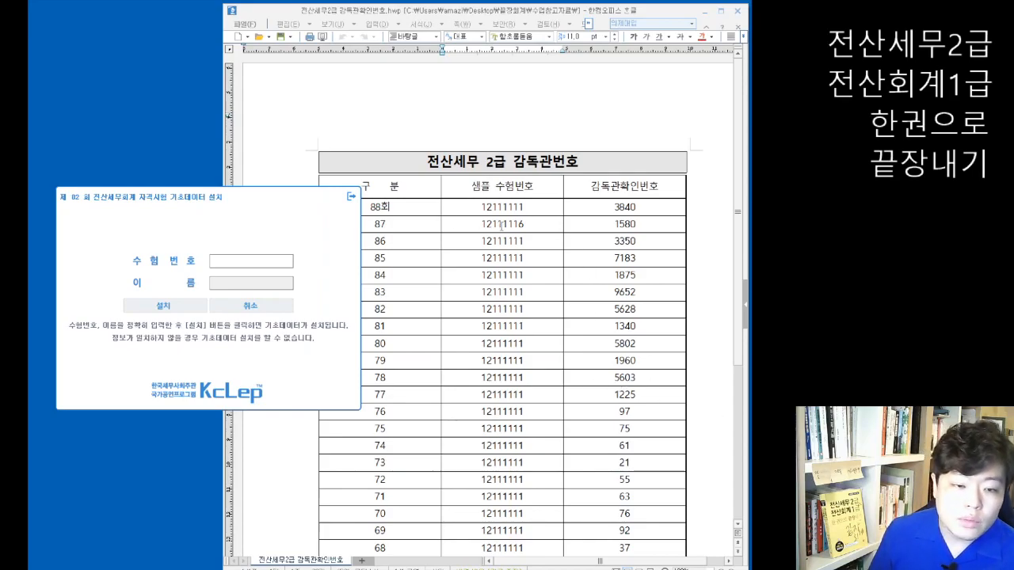
Install the 82nd exam base data with the copied exam number and the examinee's name
left_click_drag(478, 309, 541, 310)
key("ctrl+c")
left_click(214, 260)
key("ctrl+v")
key("Tab")
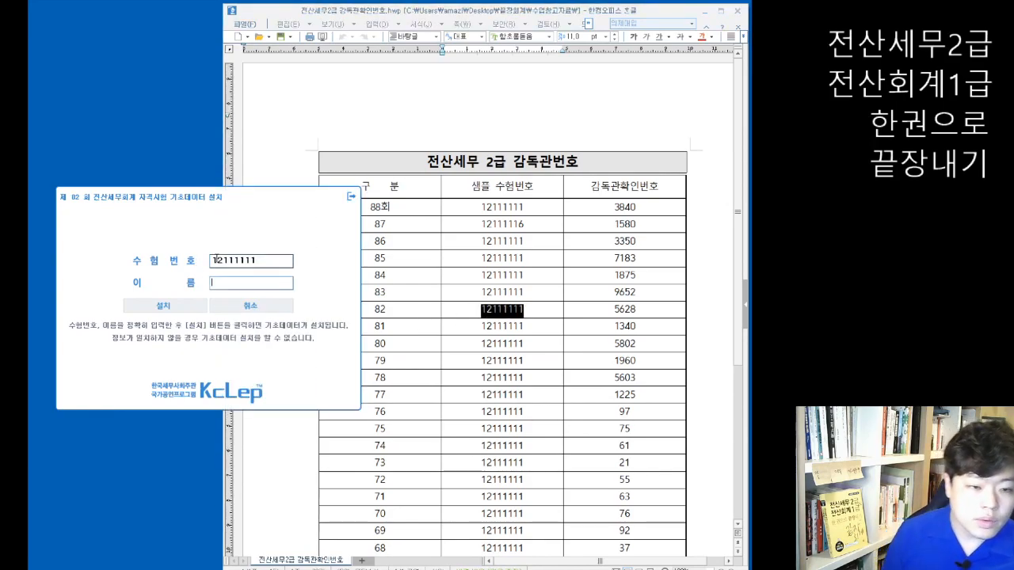
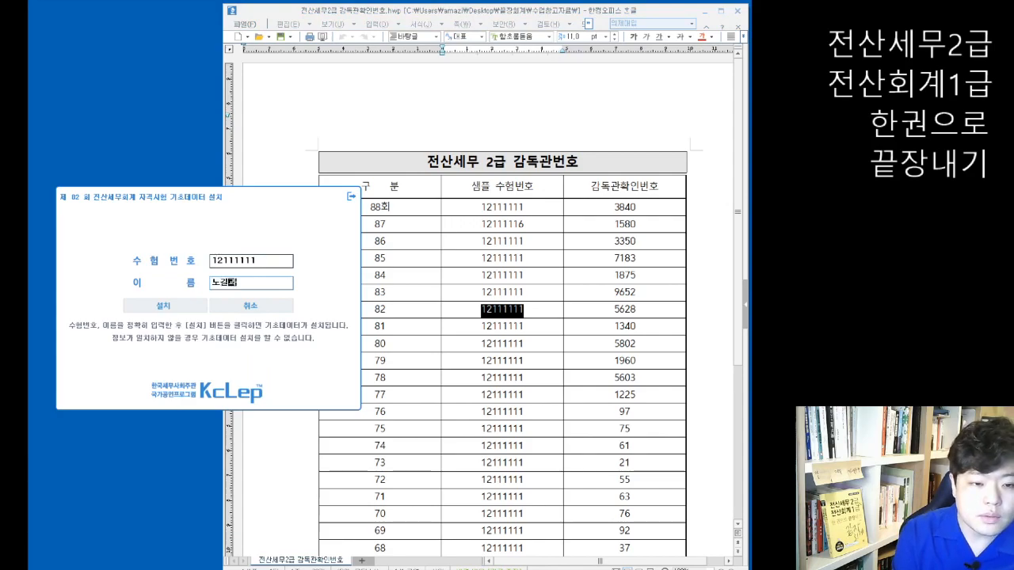
left_click(167, 306)
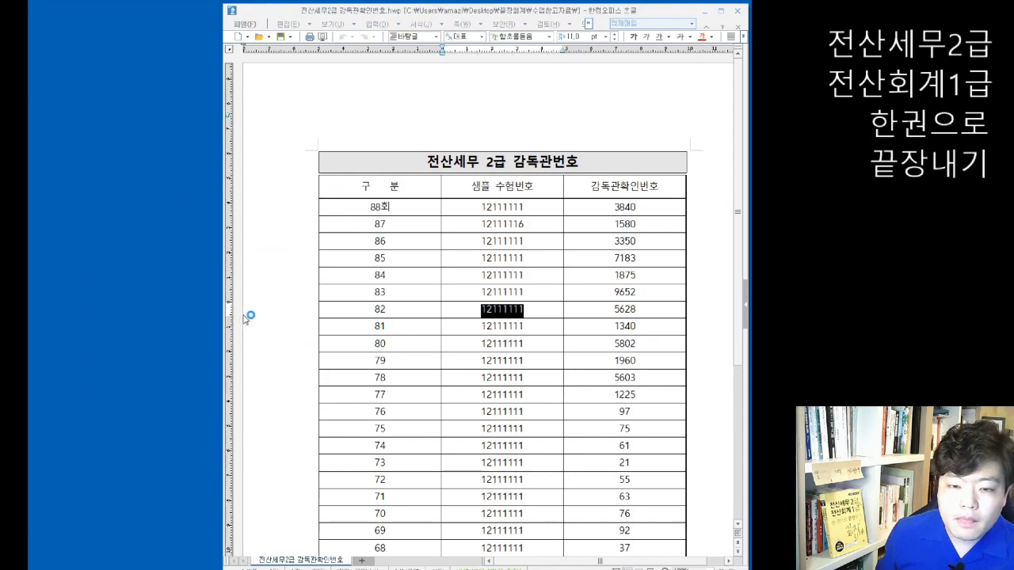
Log in as question type A using the round-82 supervisor confirmation number
double_click(624, 310)
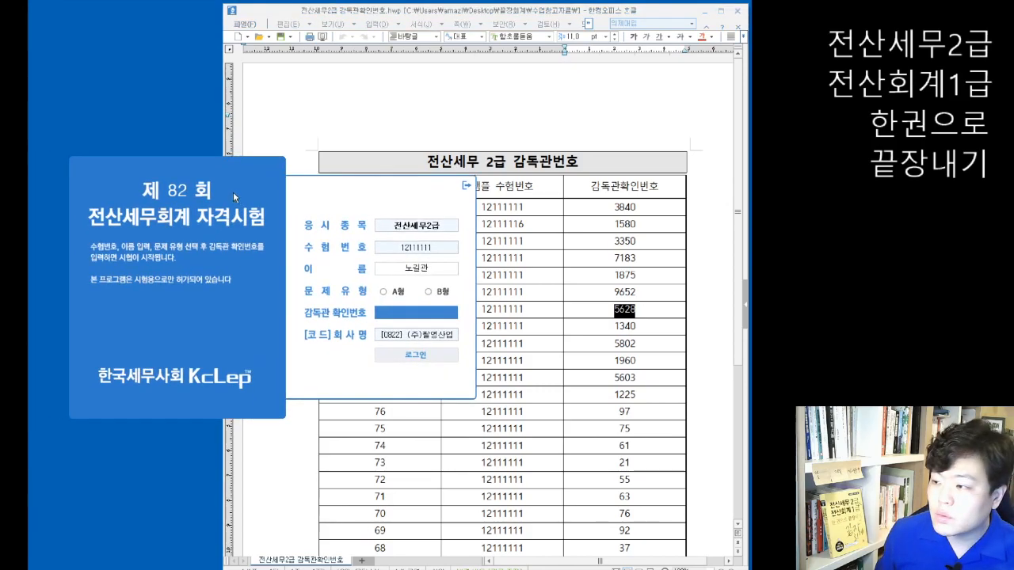
left_click(383, 293)
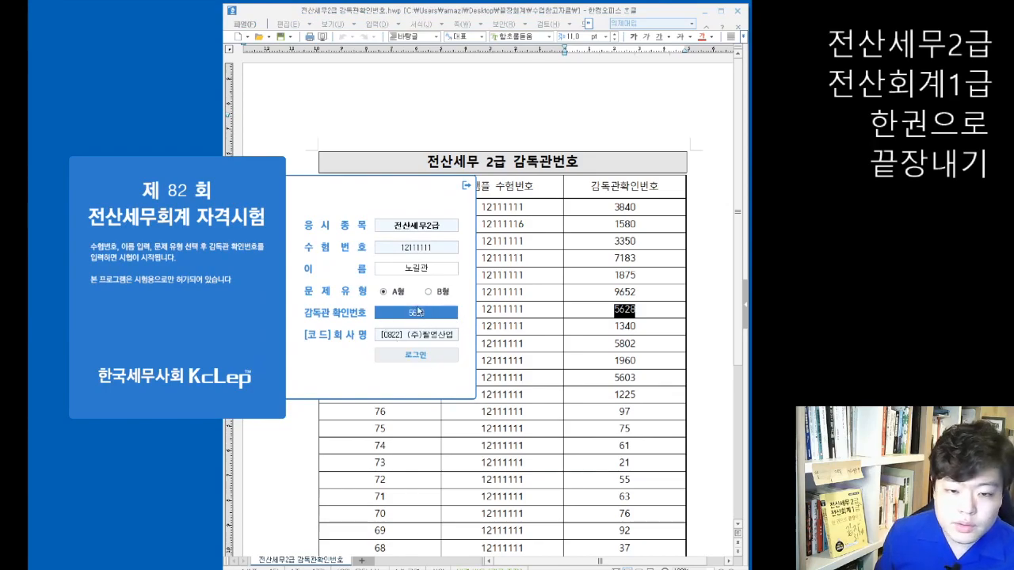
left_click(423, 355)
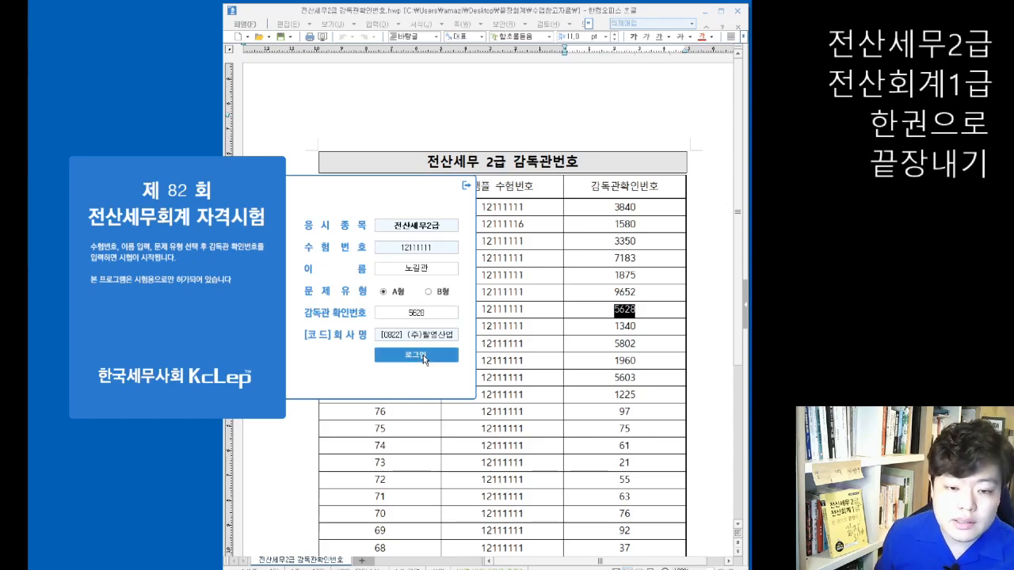
left_click(705, 13)
left_click_drag(304, 96, 469, 103)
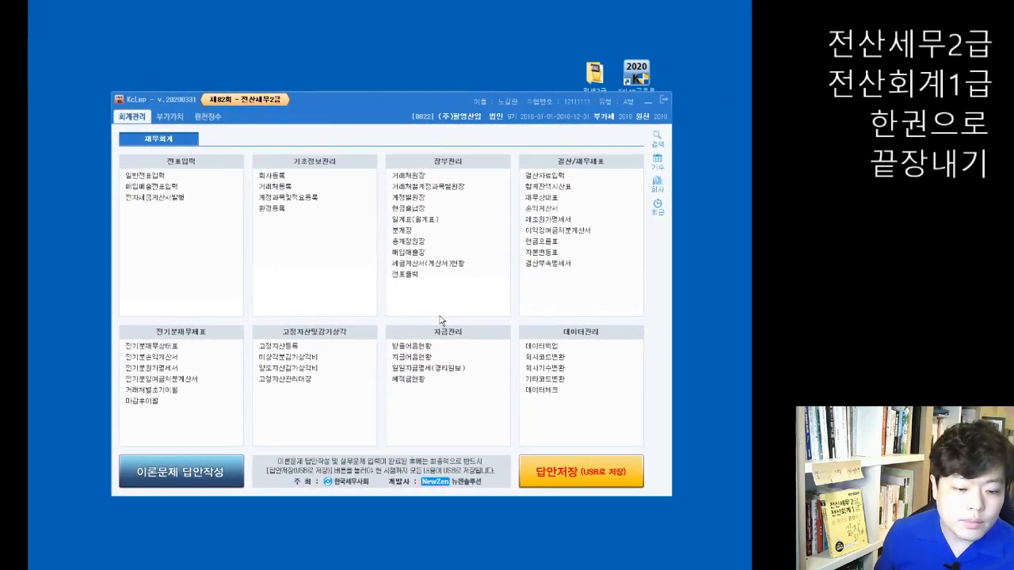
Open 급여자료입력 from the 원천징수 menu
left_click(197, 568)
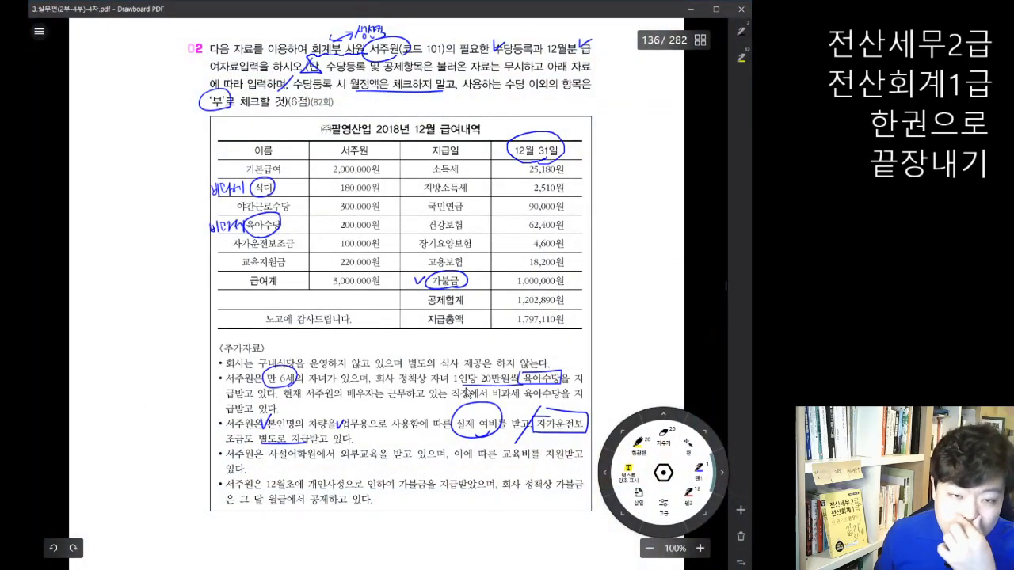
left_click(226, 568)
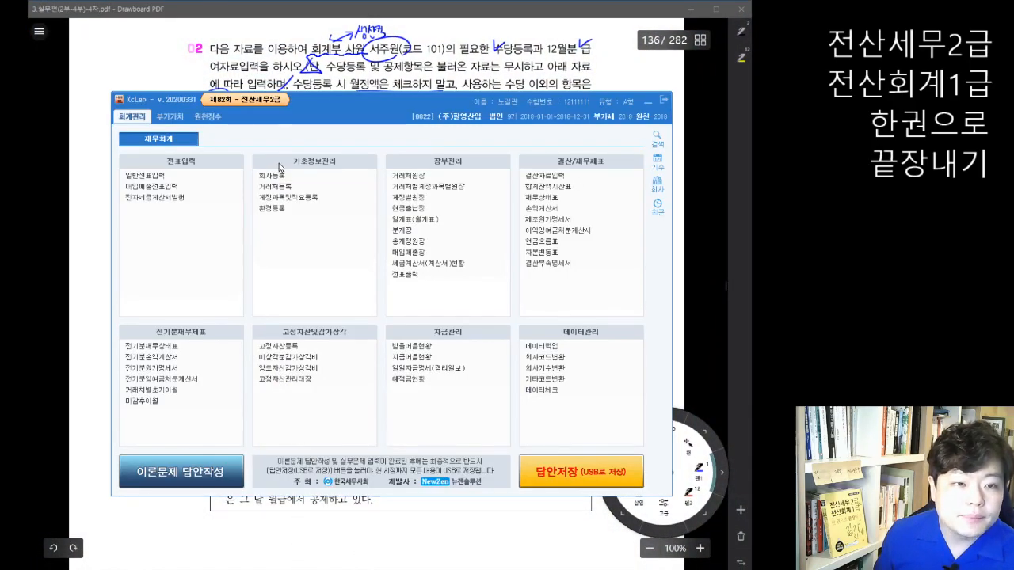
left_click(209, 119)
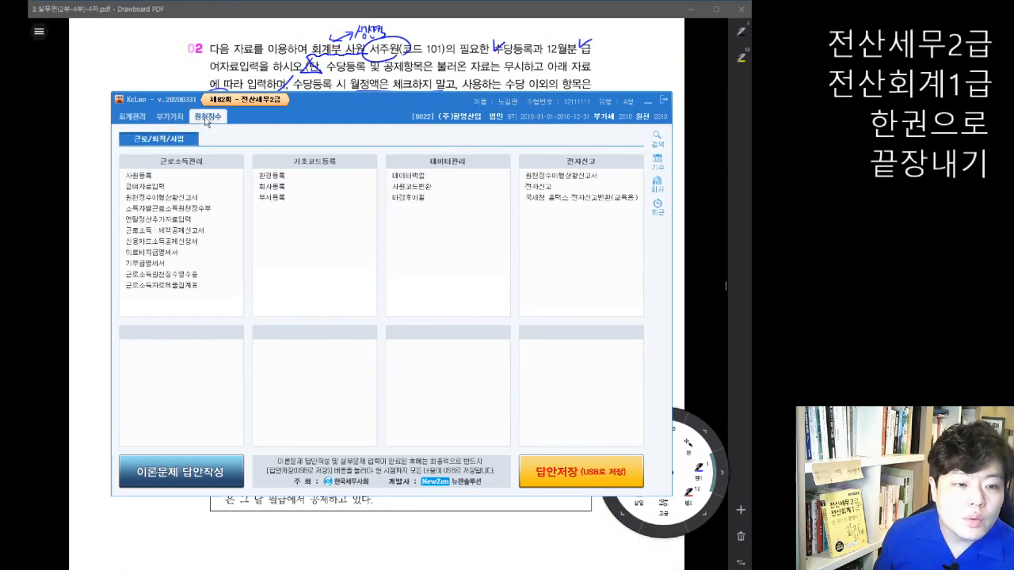
left_click(157, 189)
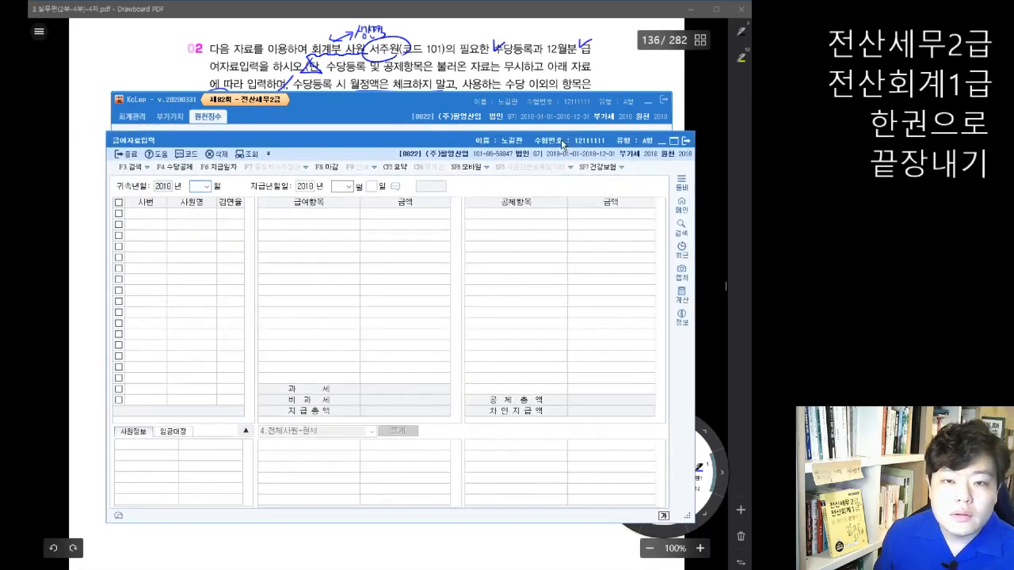
Set 귀속년월 to 2018-12 and 지급년월일 to 2018-12-31 to load employees
key("alt+Tab")
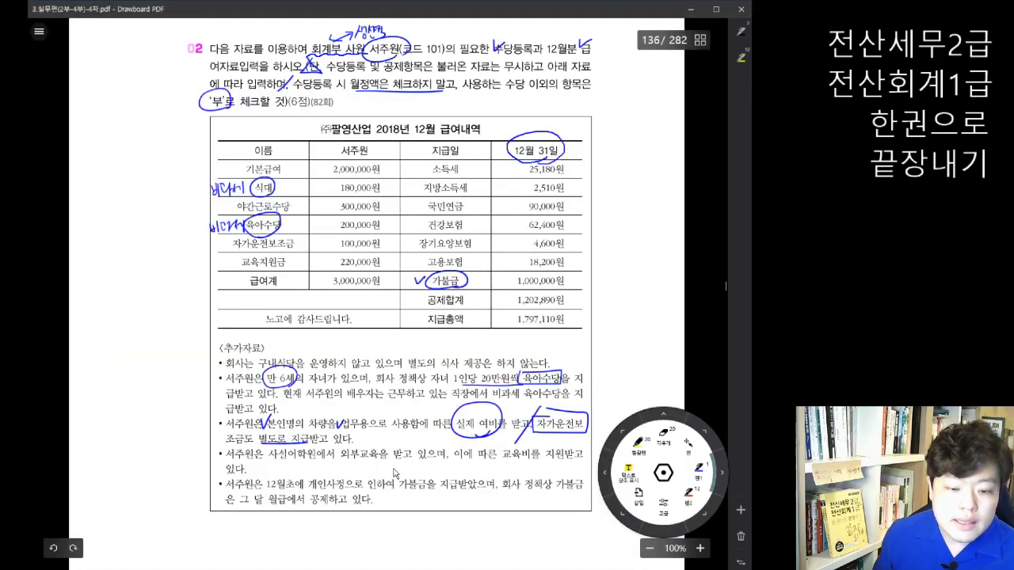
key("alt+Tab")
left_click_drag(390, 131, 389, 155)
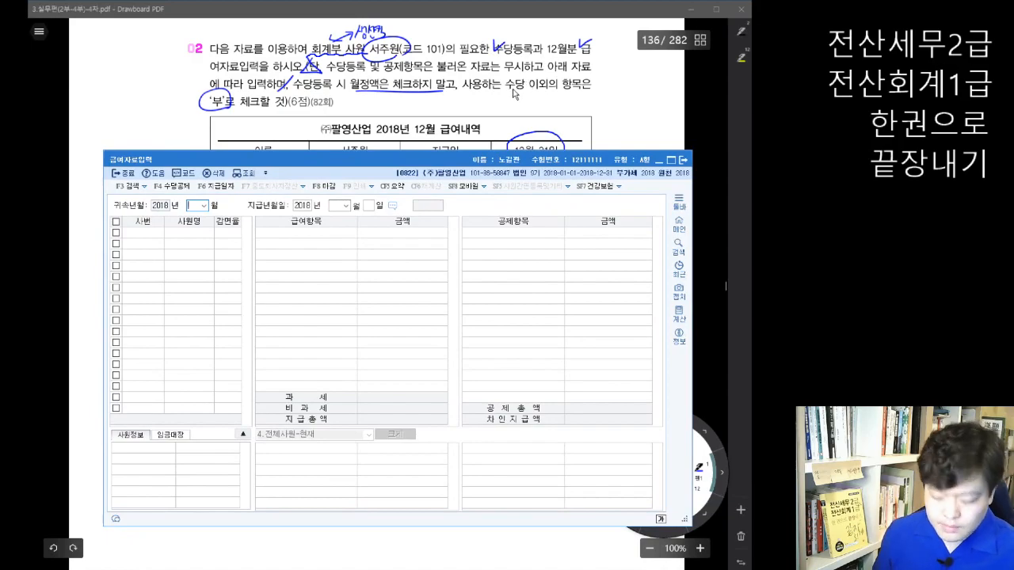
type("12")
key("Return")
key("Return")
key("Return")
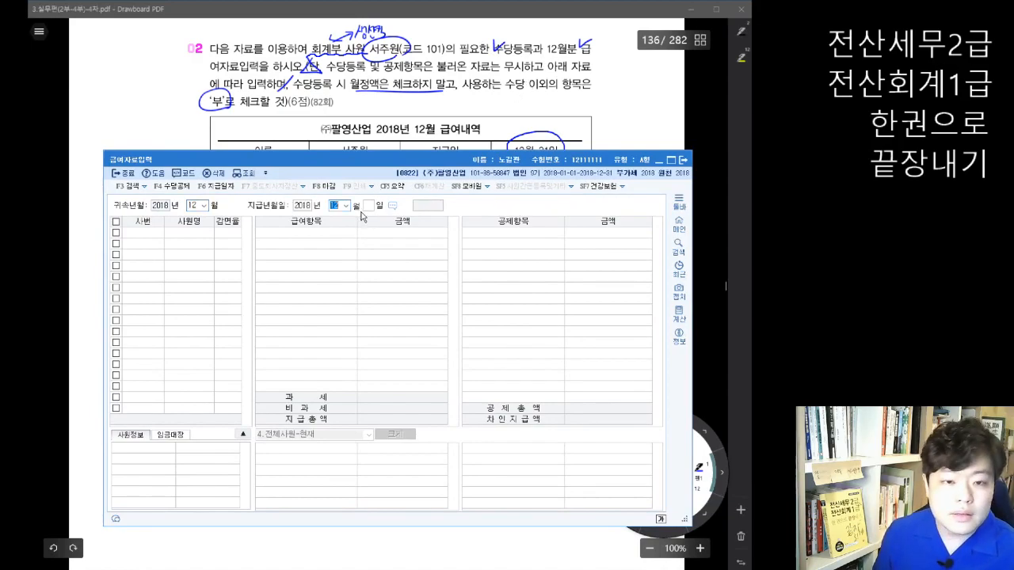
left_click_drag(392, 161, 384, 187)
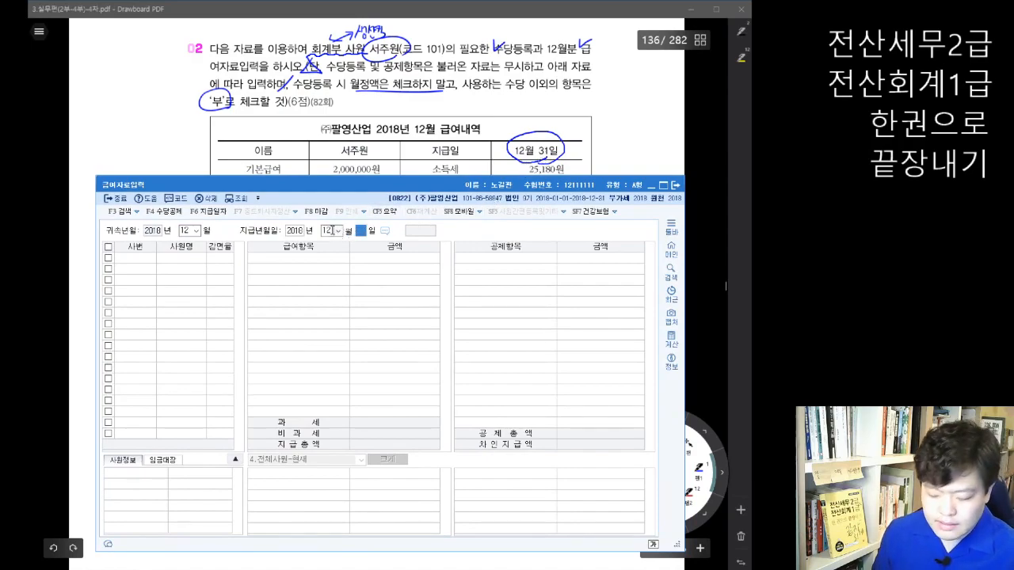
type("31")
key("Return")
Select employee 101 and move to the 기본급 and 월차수당 amounts
left_click(180, 270)
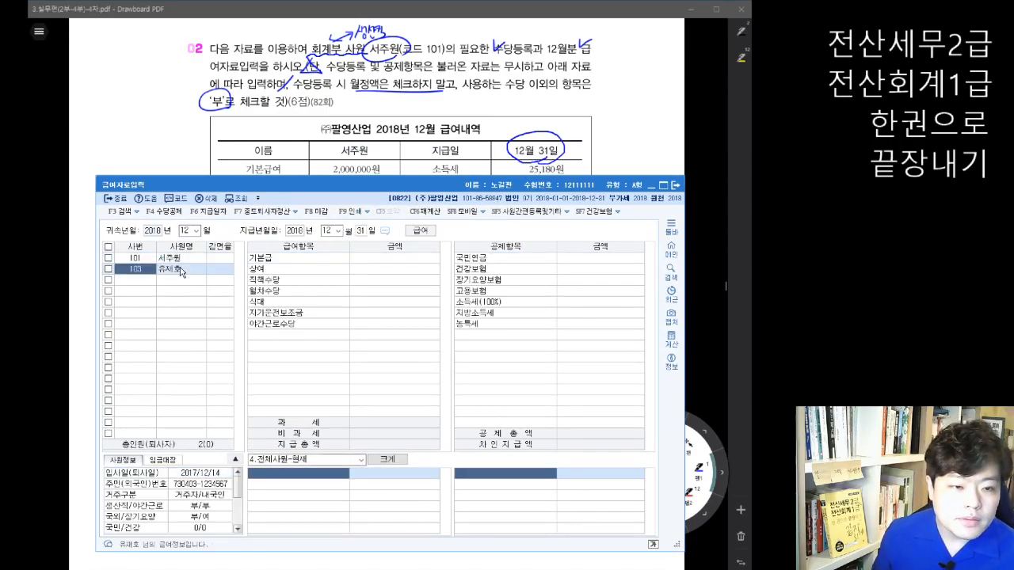
left_click(173, 261)
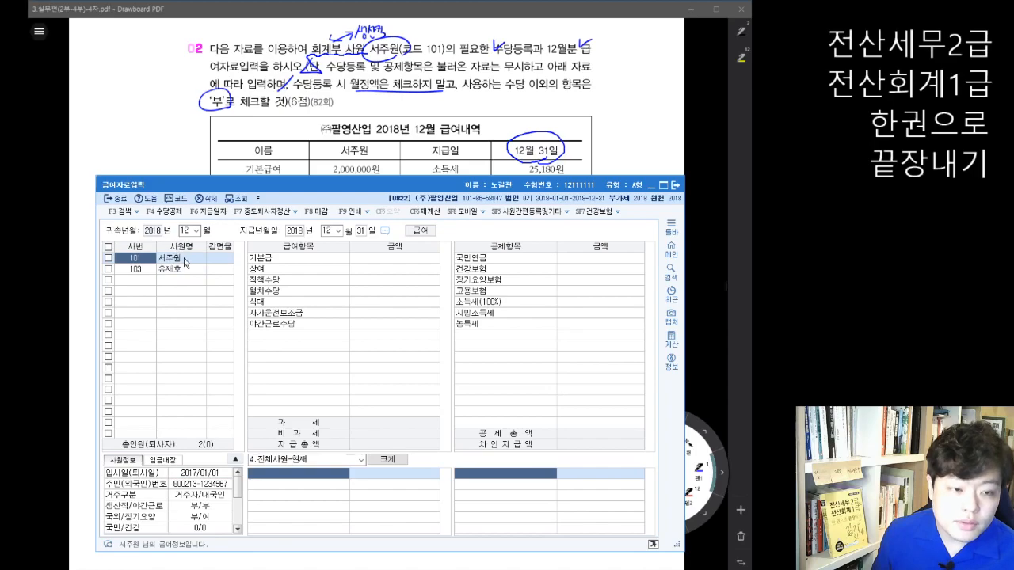
left_click(401, 260)
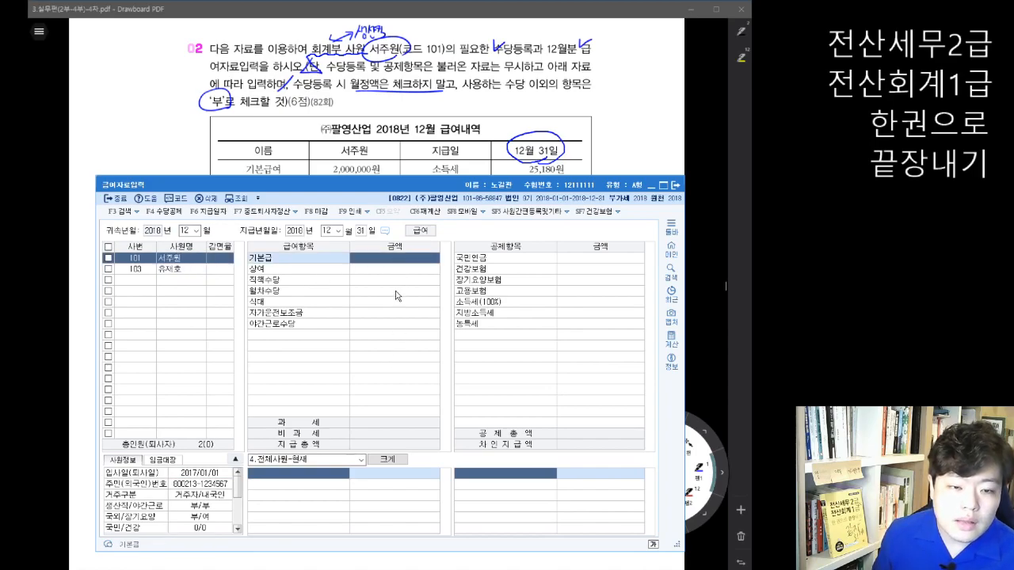
left_click(391, 291)
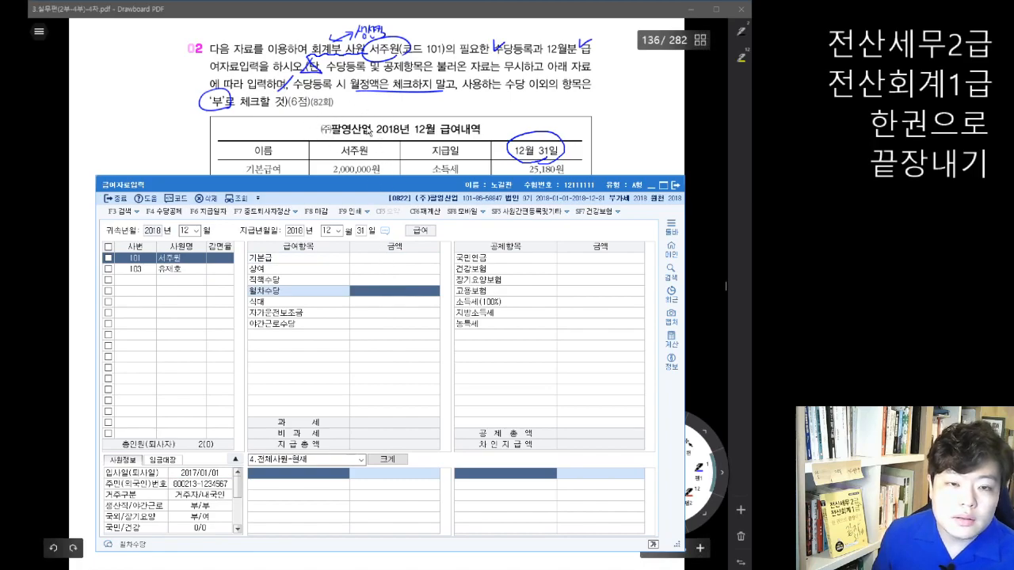
Review the problem's pay table, then place the payroll window below it
left_click(662, 166)
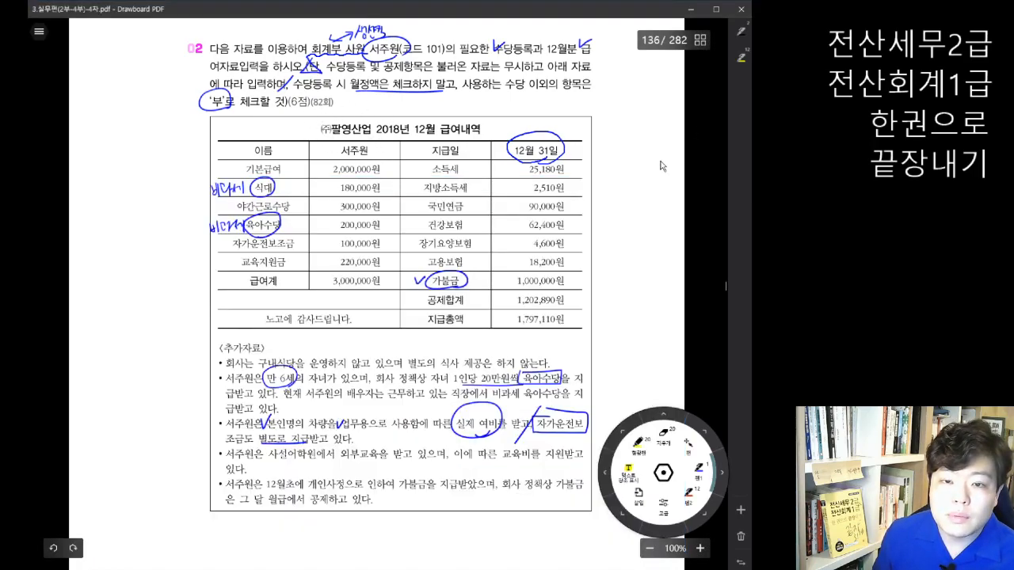
scroll(541, 311, "up", 1)
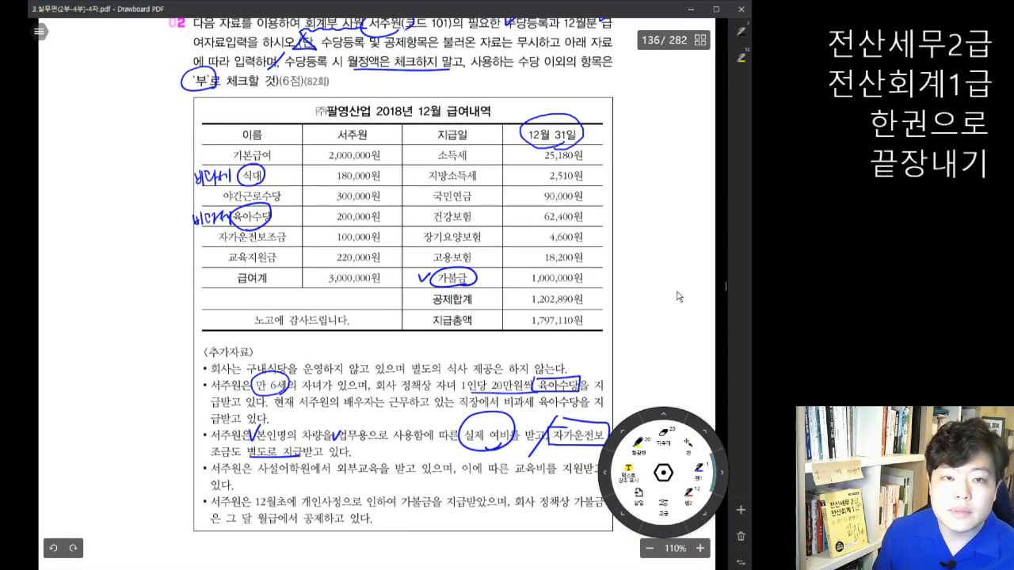
scroll(677, 297, "up", 1)
scroll(534, 299, "up", 1)
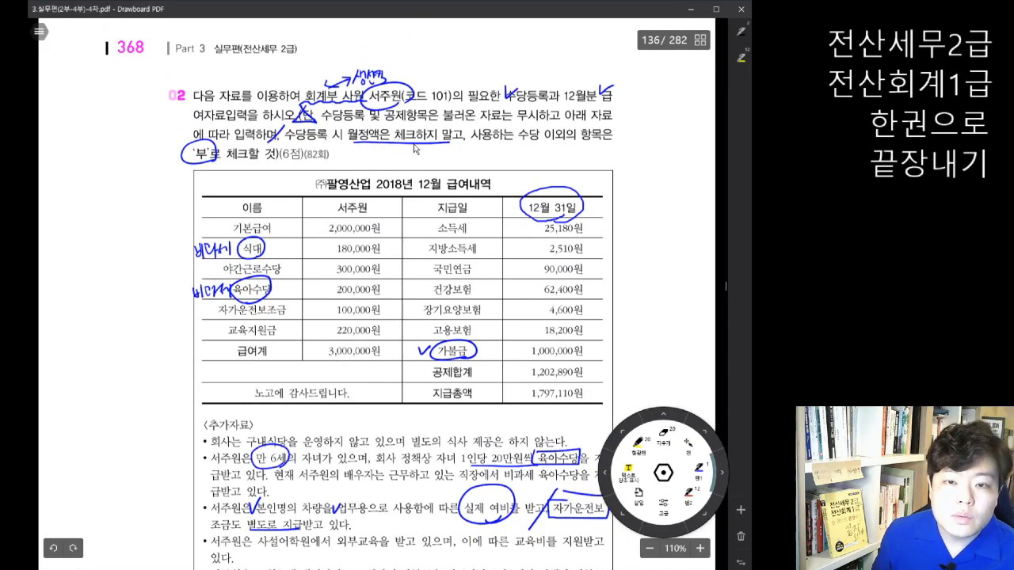
scroll(415, 150, "down", 2)
scroll(639, 186, "down", 2)
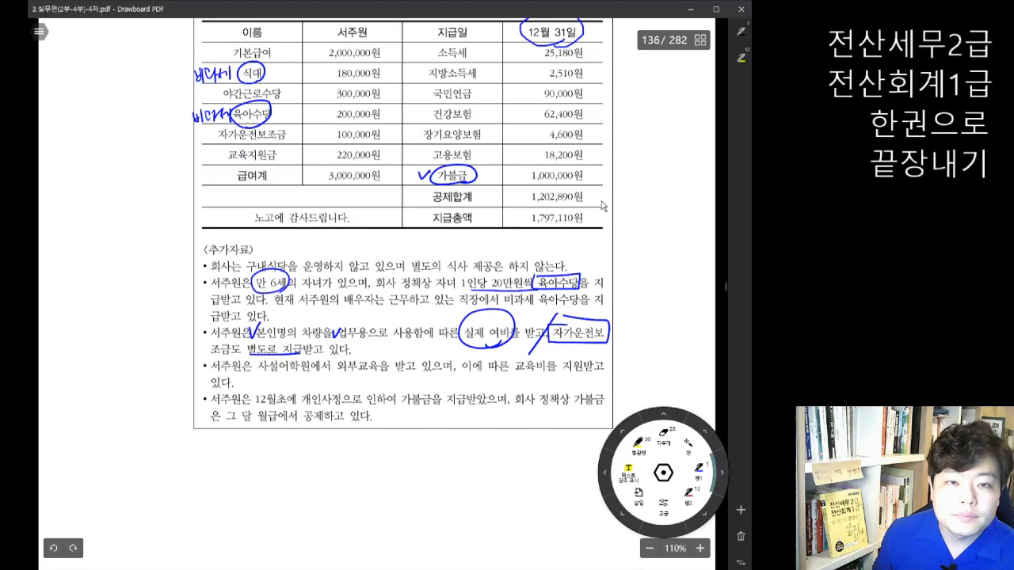
left_click(315, 568)
left_click_drag(457, 200, 479, 258)
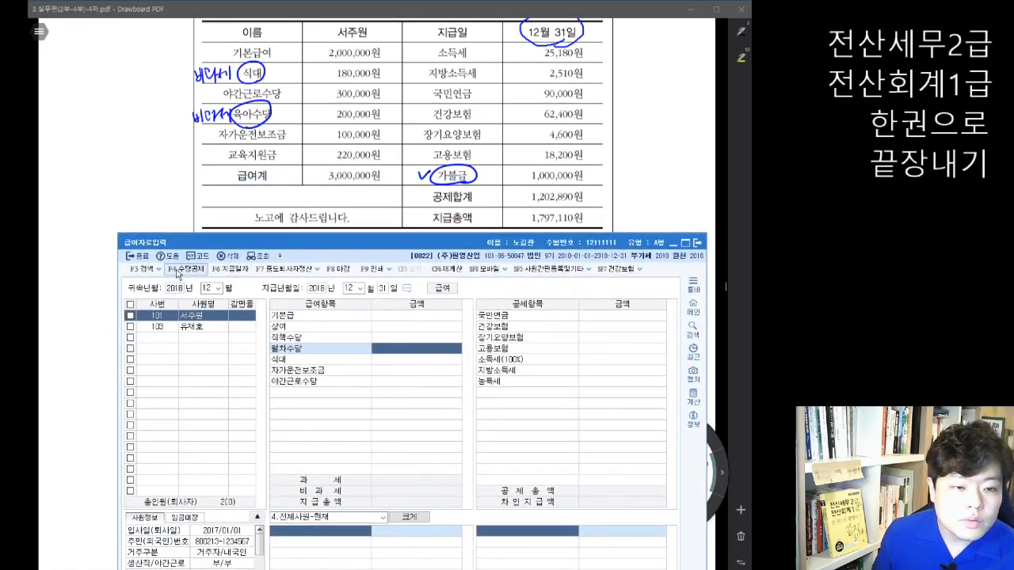
Open 수당공제등록 and set 상여 and 직책수당 사용여부 to 부
left_click(187, 269)
left_click_drag(282, 245, 267, 235)
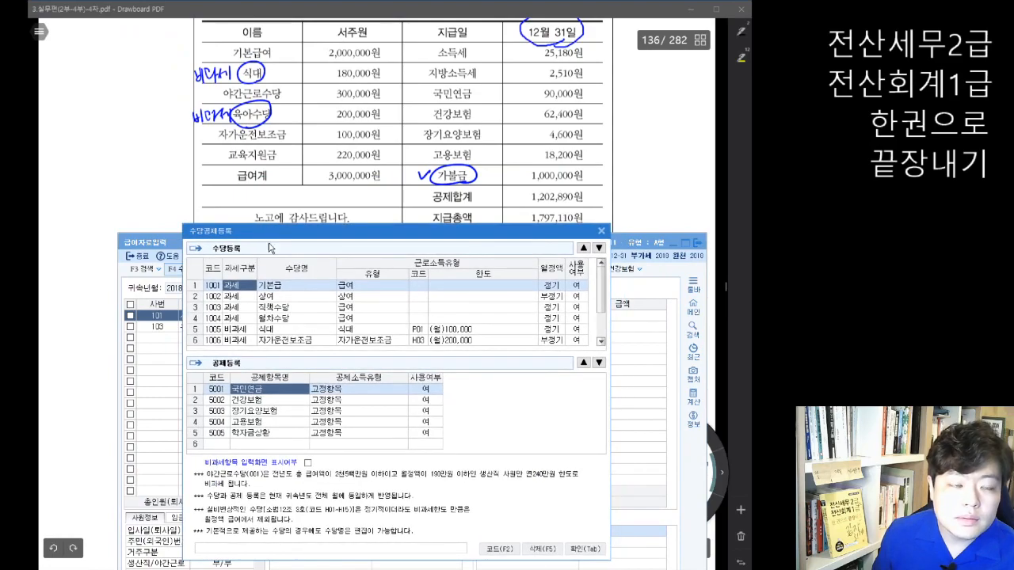
left_click(294, 287)
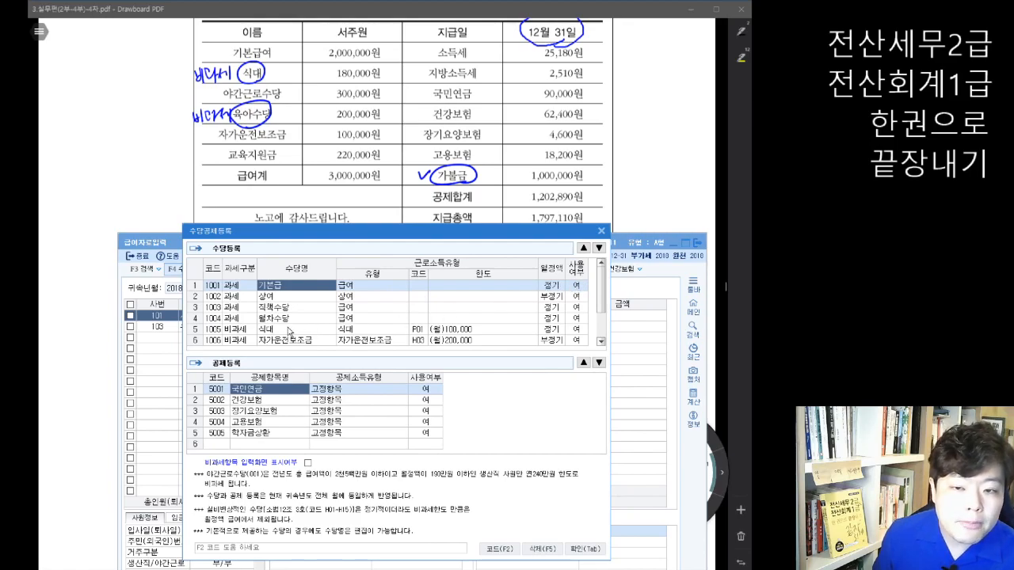
left_click(278, 299)
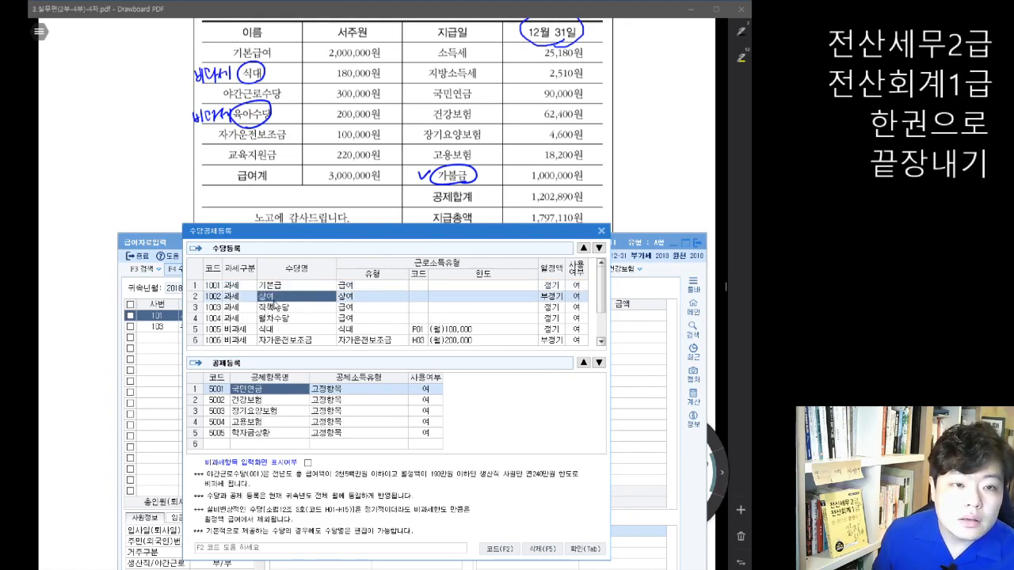
left_click(573, 298)
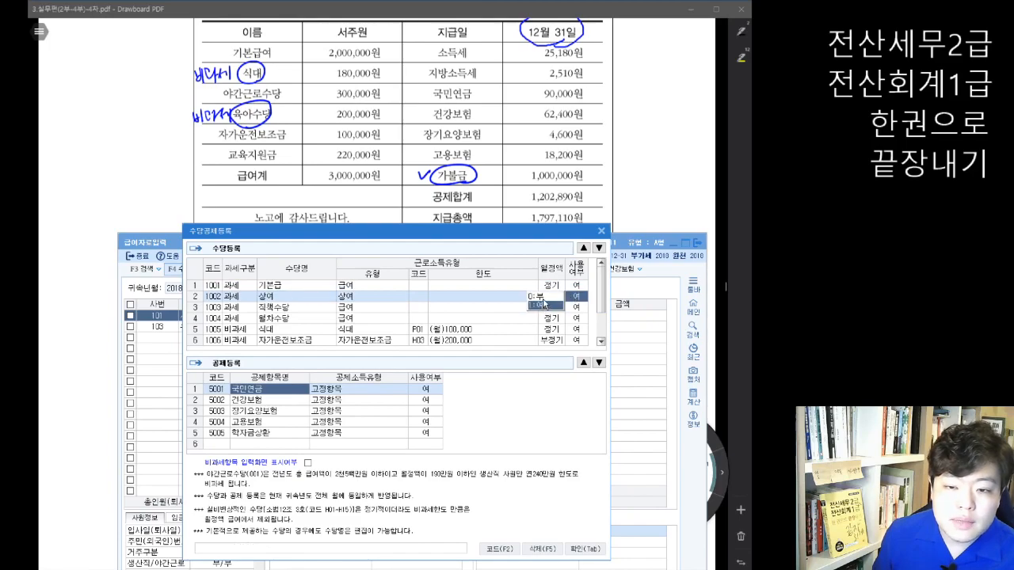
key("0")
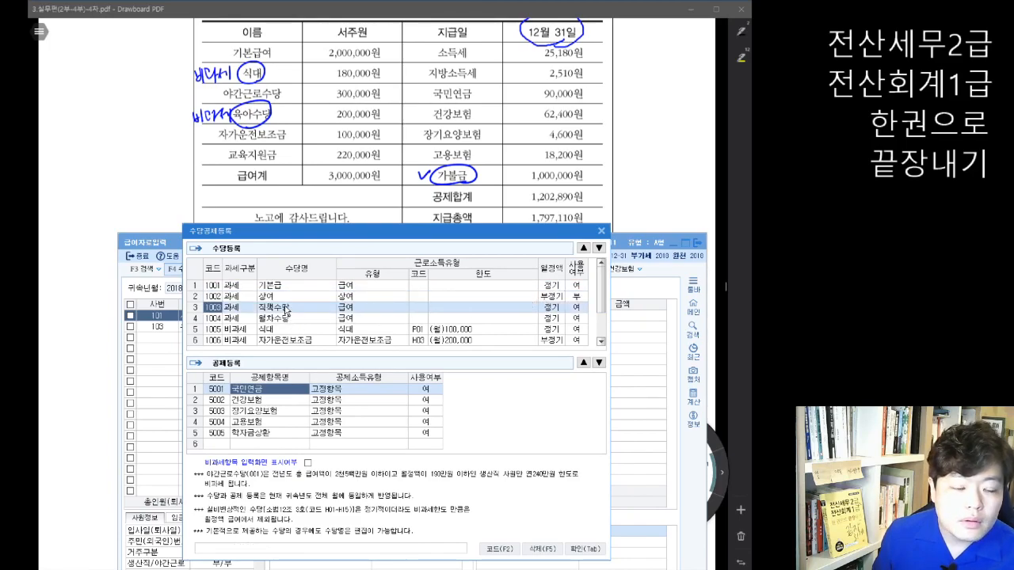
left_click(572, 306)
key("0")
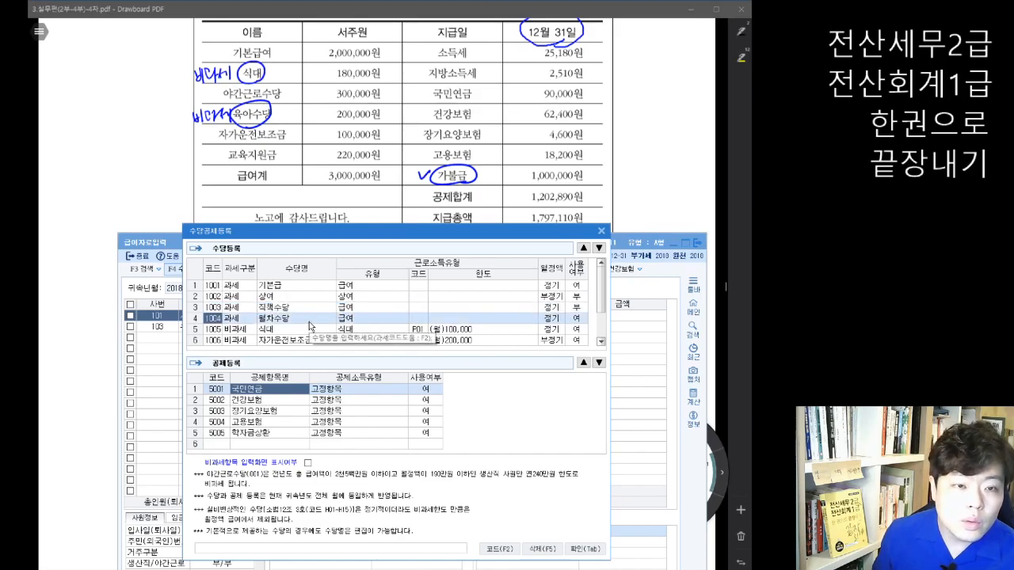
Mark 월차수당 and 자가운전보조금 as not in use
left_click(577, 317)
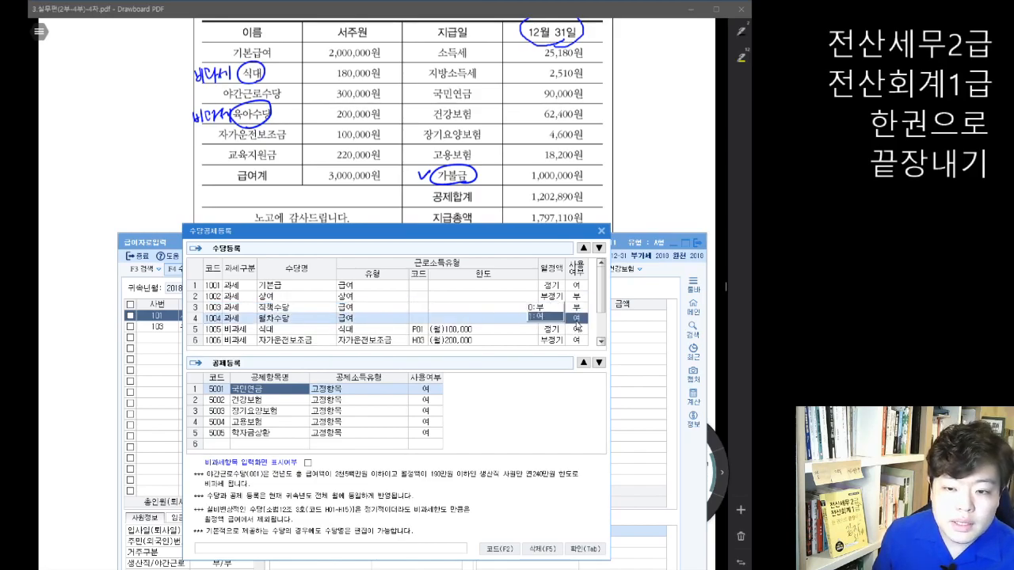
left_click(536, 309)
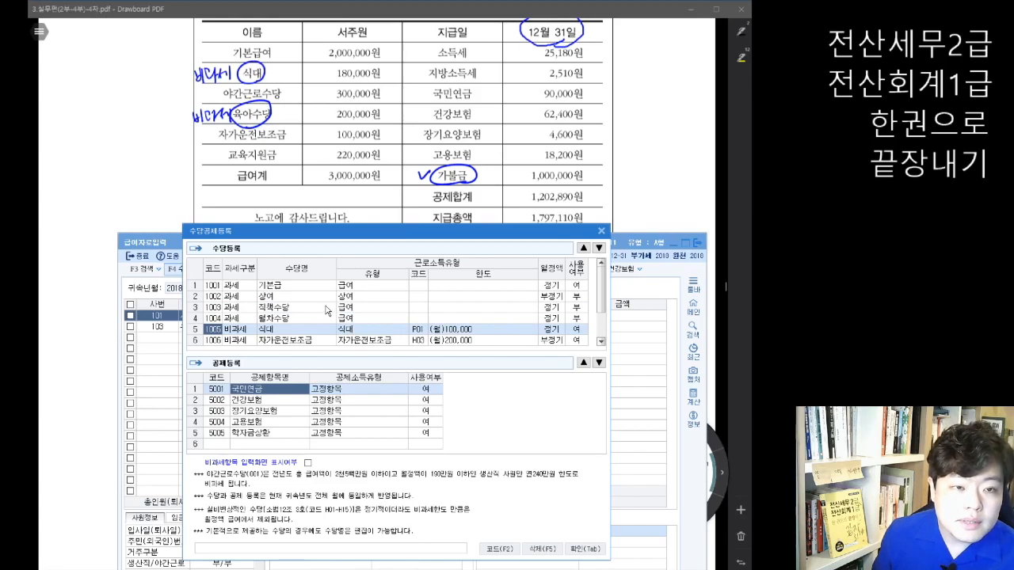
scroll(511, 274, "down", 1)
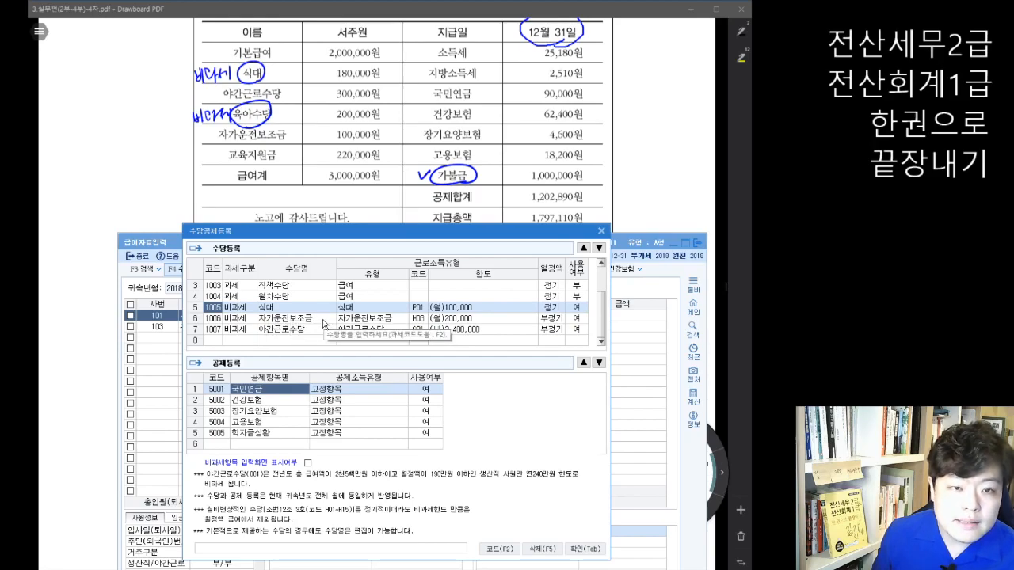
left_click(568, 321)
double_click(545, 311)
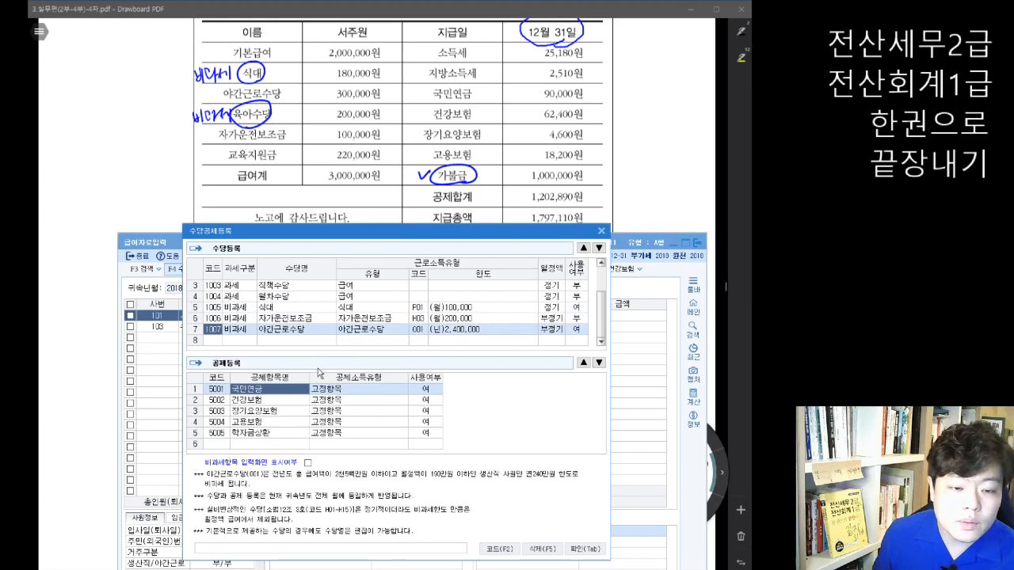
Keep 야간근로수당 in use and start taxable allowance row 2001 as 1:과세
left_click(576, 328)
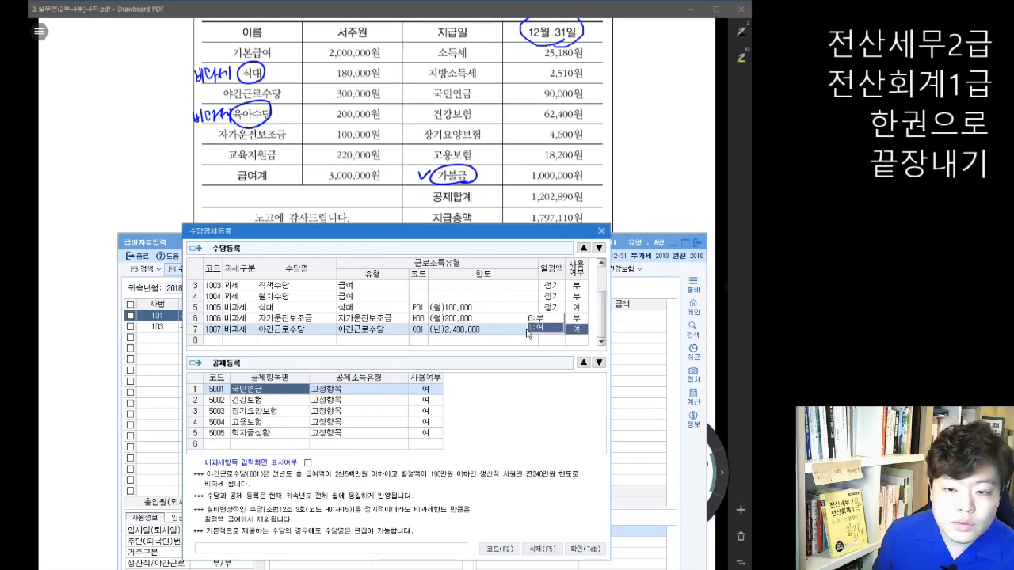
left_click(542, 325)
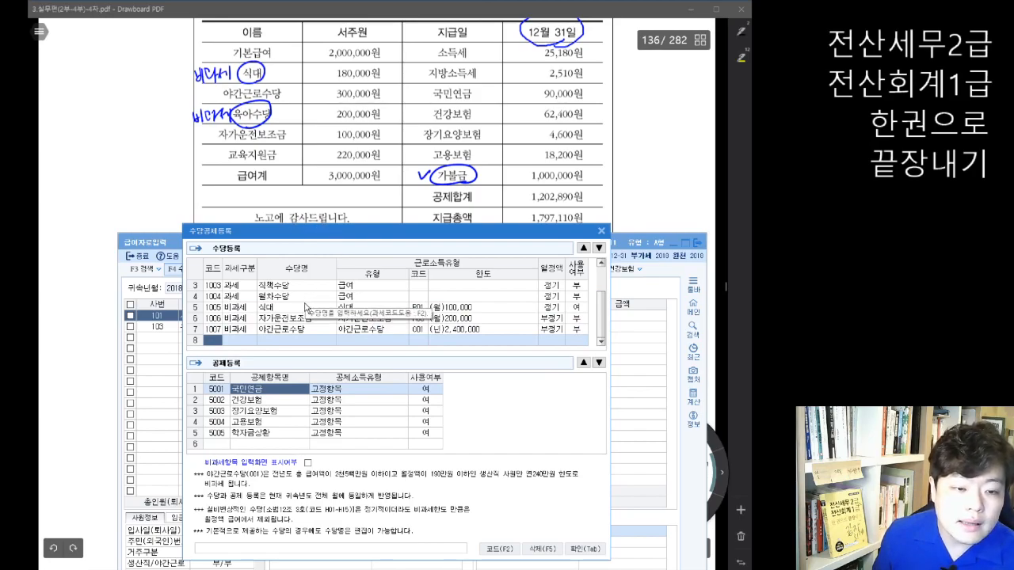
left_click(236, 340)
left_click(269, 328)
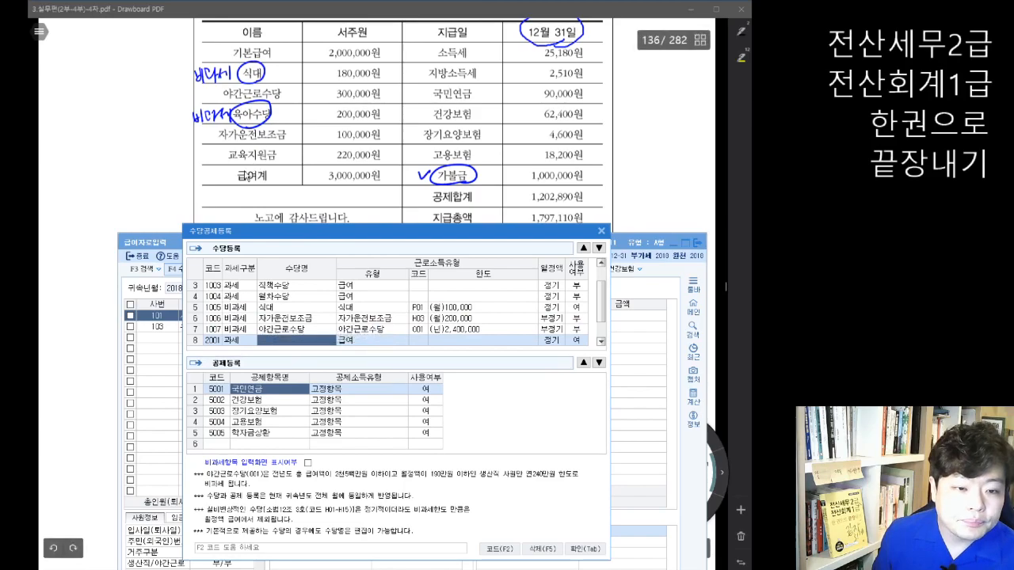
Name allowance 2001 야간근로수당 with 급여 type and 정기 월정액, completing the row
scroll(316, 318, "up", 1)
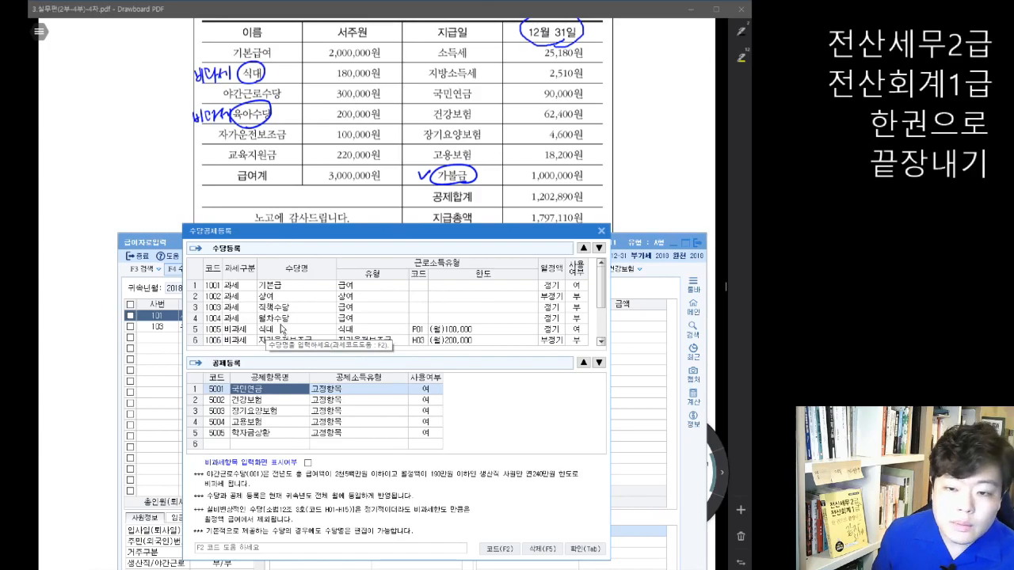
scroll(293, 318, "down", 2)
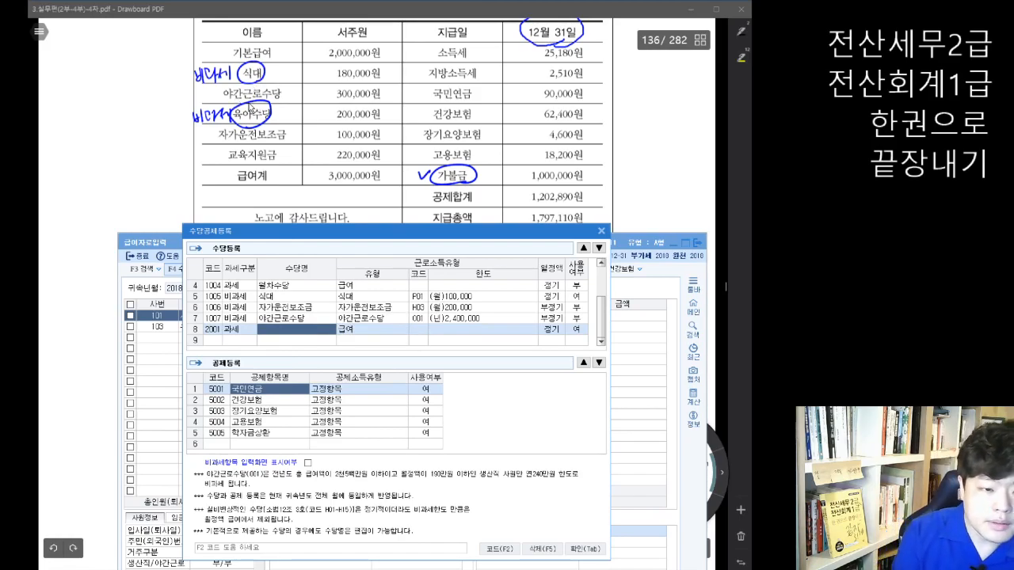
type("야간근로수당")
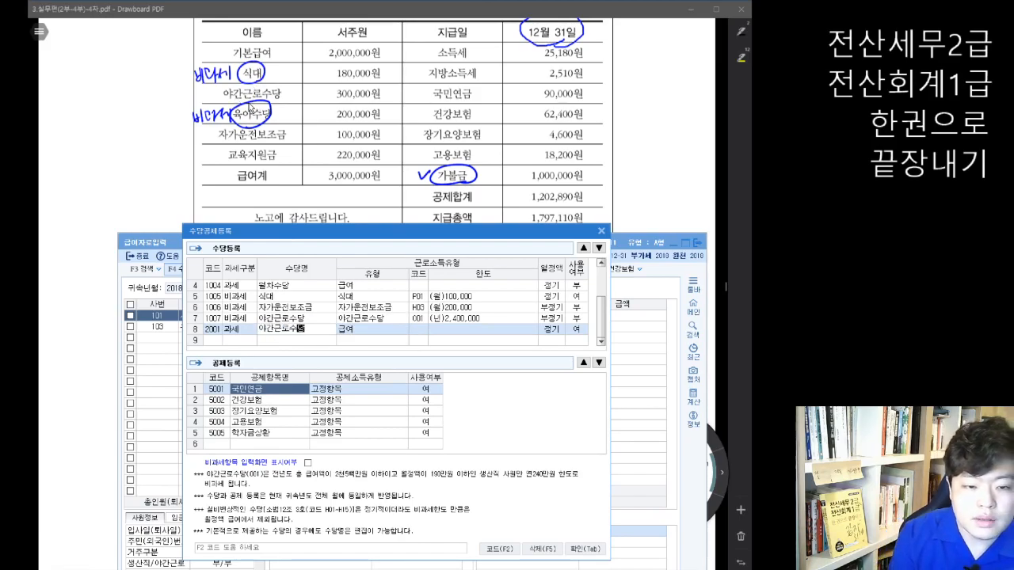
key("Return")
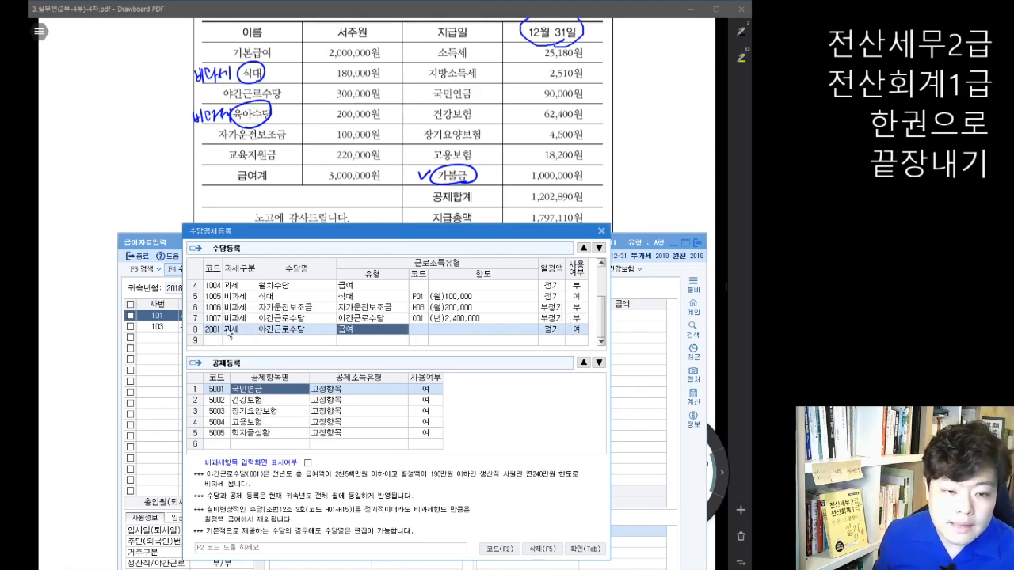
key("Return")
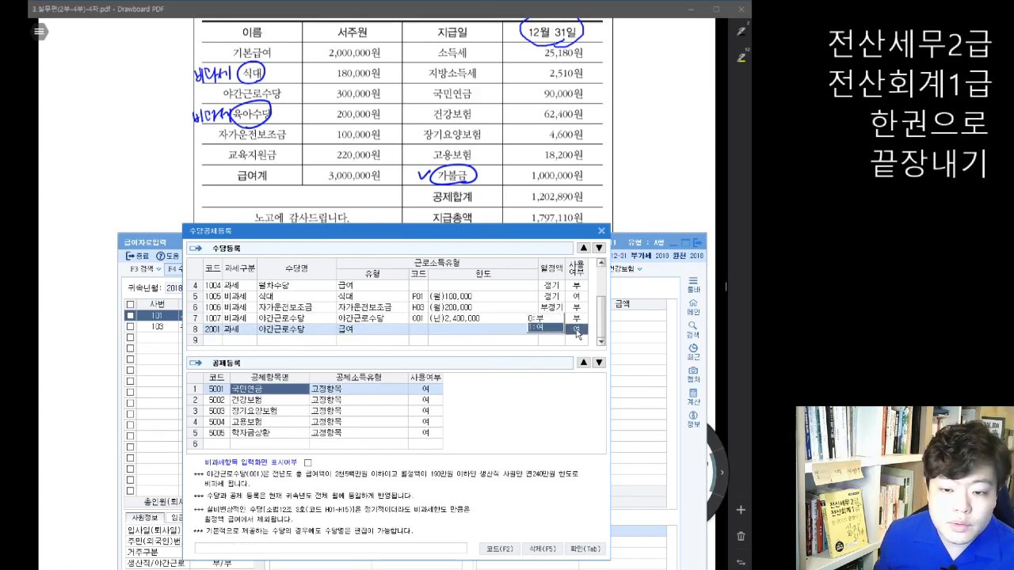
left_click(389, 332)
key("F5")
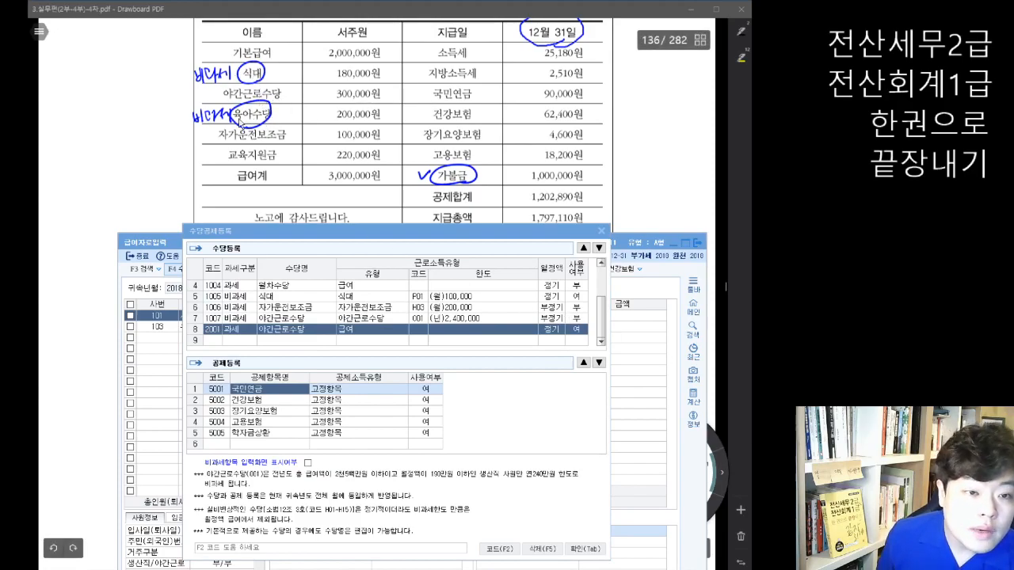
left_click(239, 340)
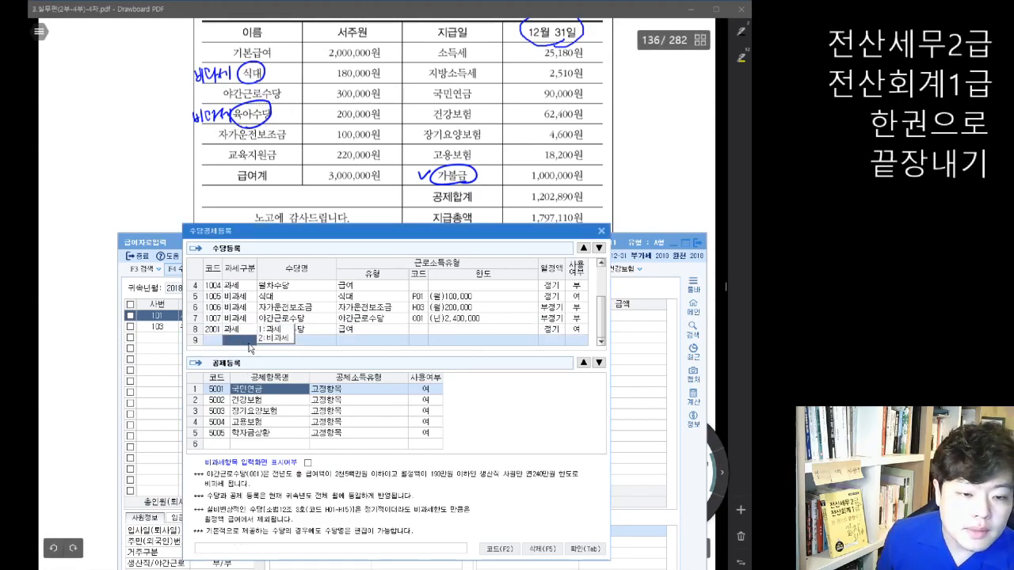
Make row 9 non-taxable 육아수당 using exemption code Q01 (100,000 monthly limit)
left_click(252, 338)
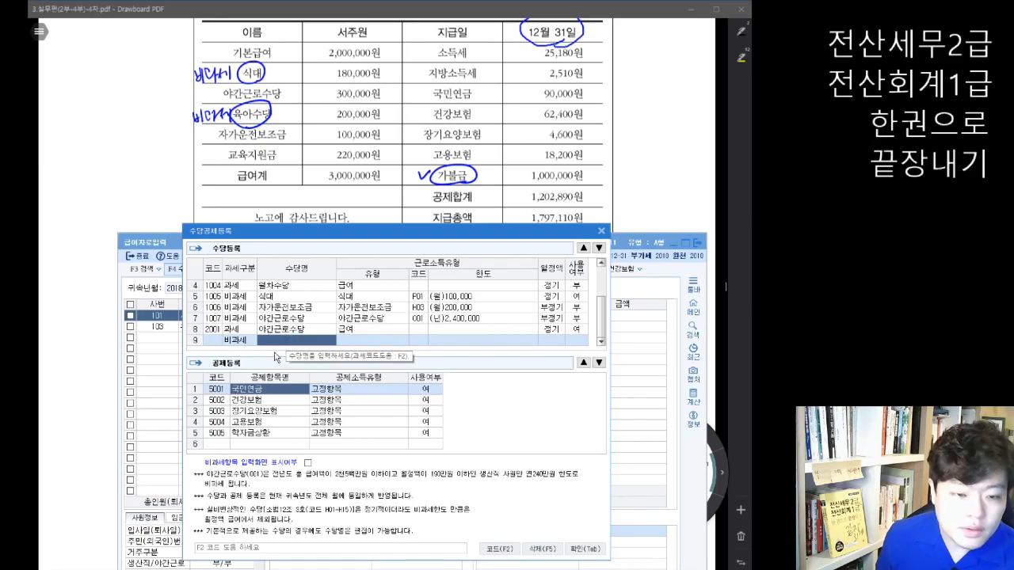
key("F2")
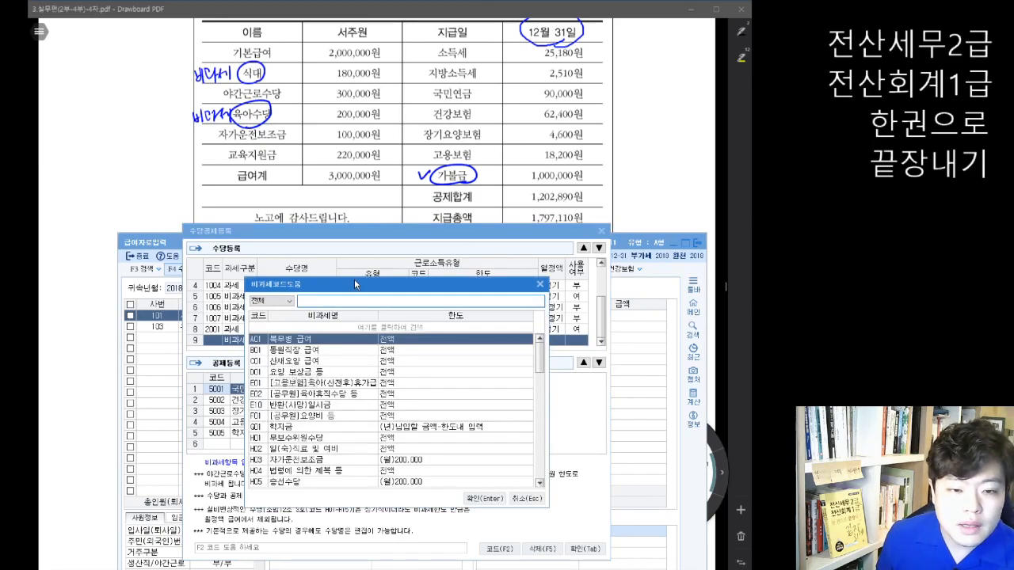
left_click_drag(353, 288, 414, 243)
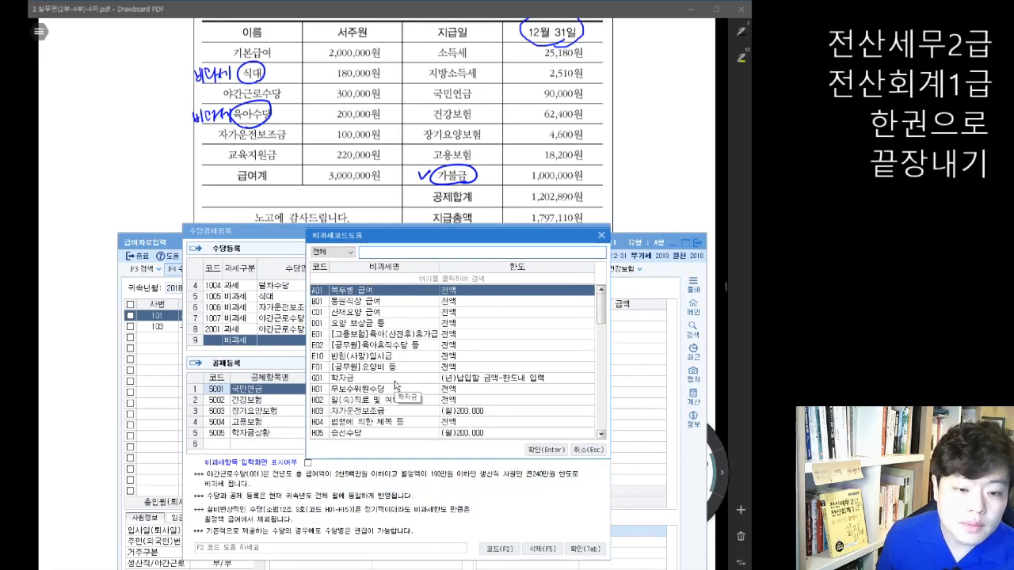
type("육아")
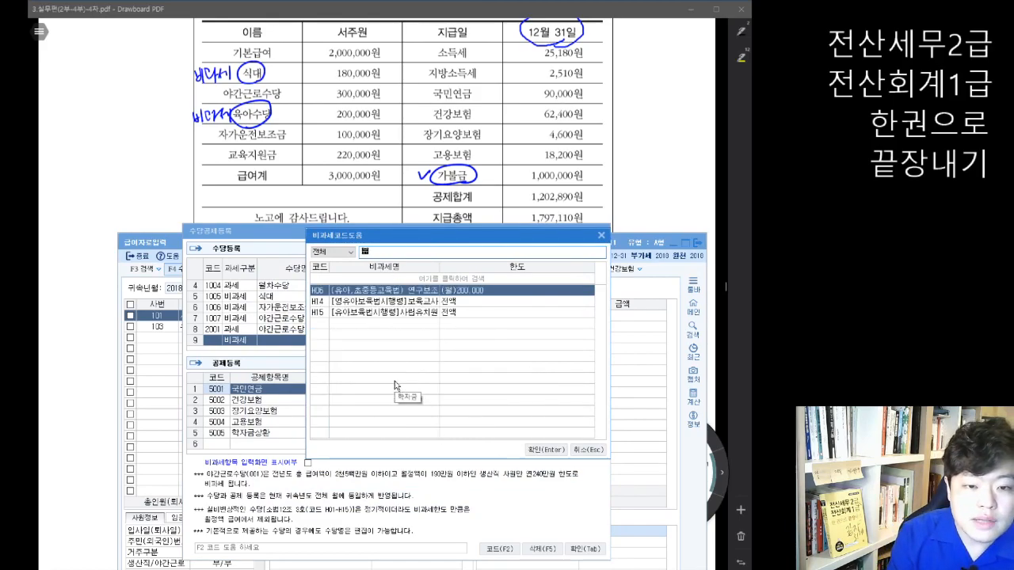
type("수당")
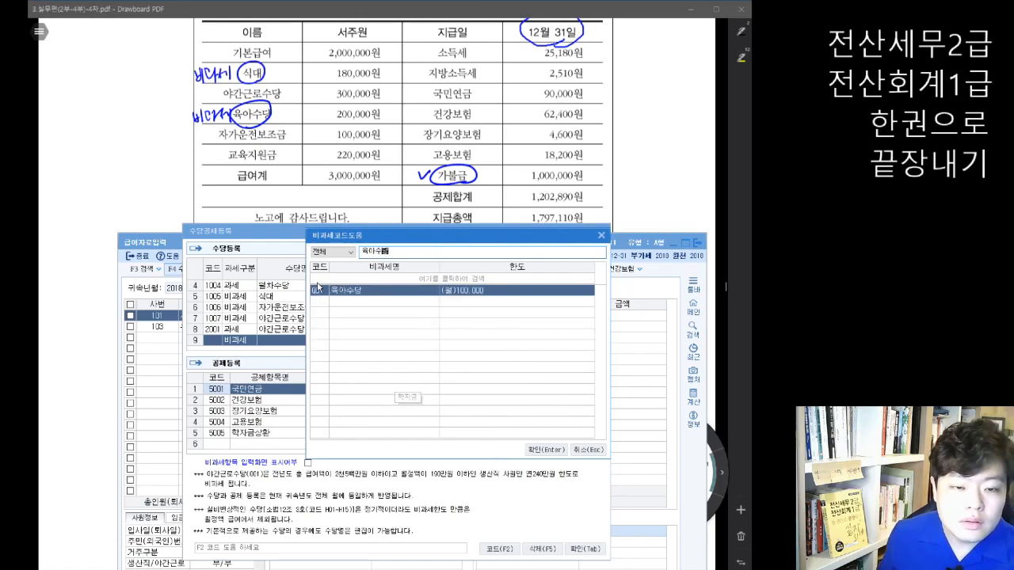
double_click(386, 291)
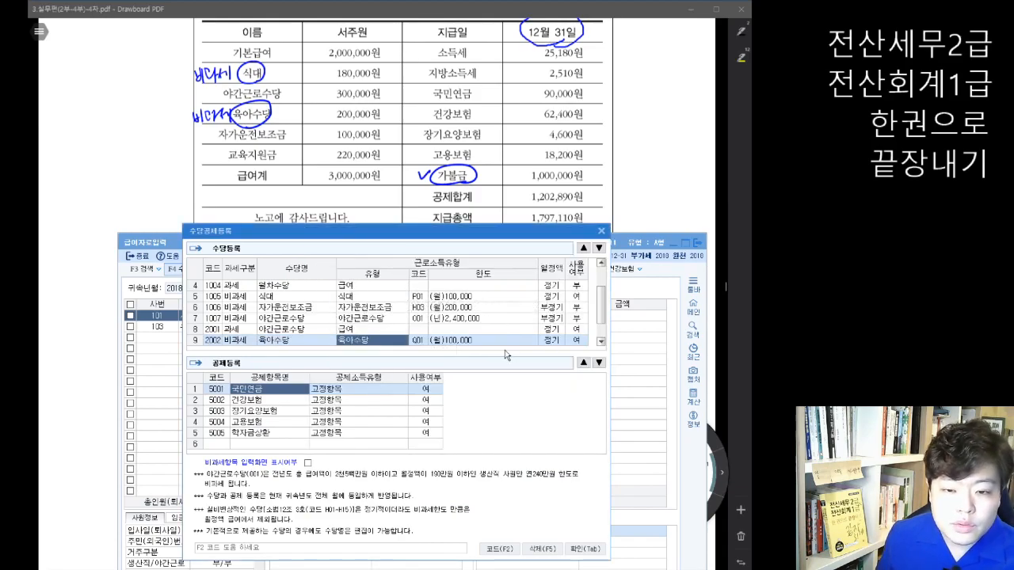
Check the 월정액 and 사용여부 settings, keeping 육아수당 in use
left_click(554, 329)
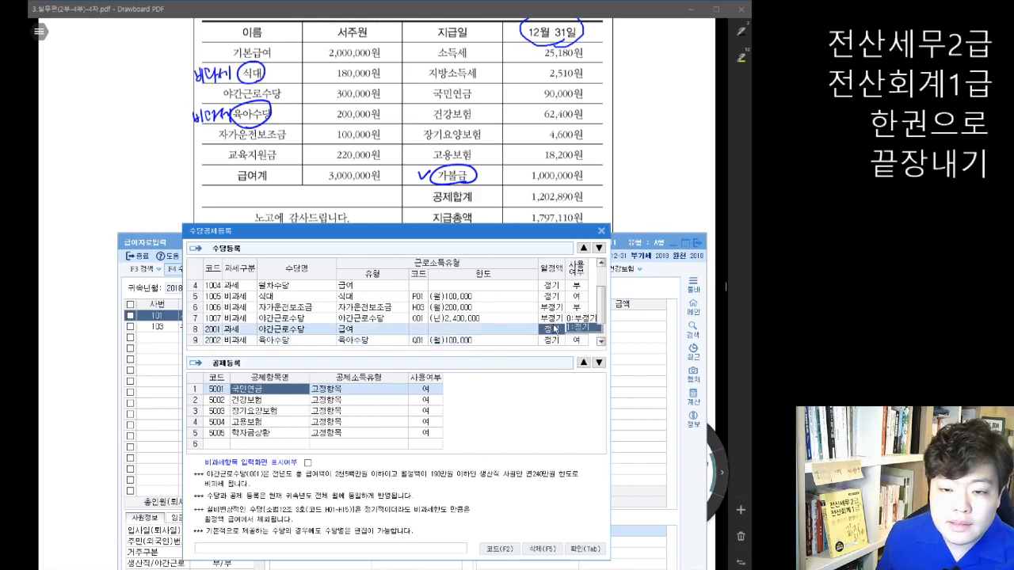
left_click(581, 341)
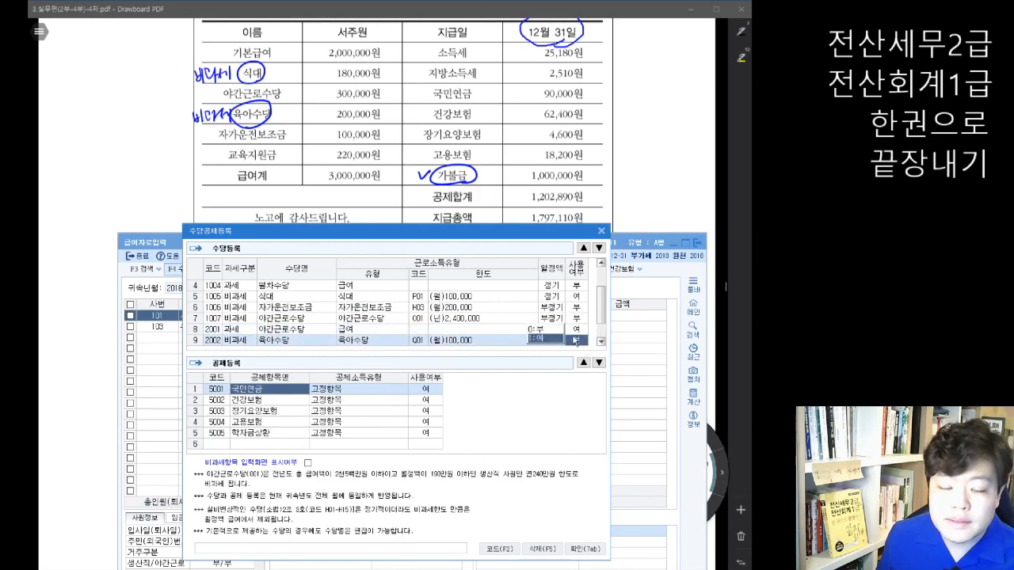
left_click(551, 308)
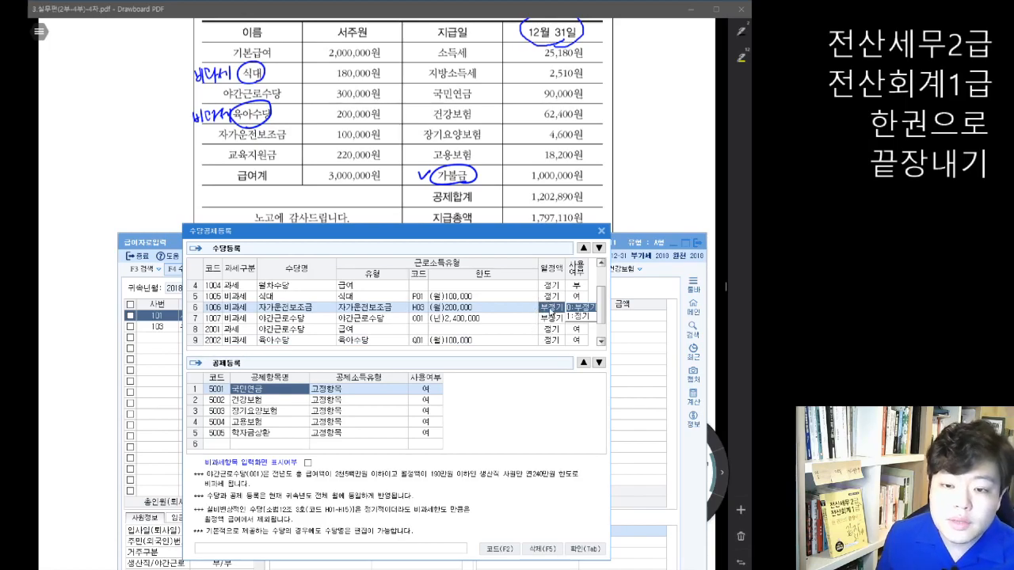
scroll(676, 156, "up", 3)
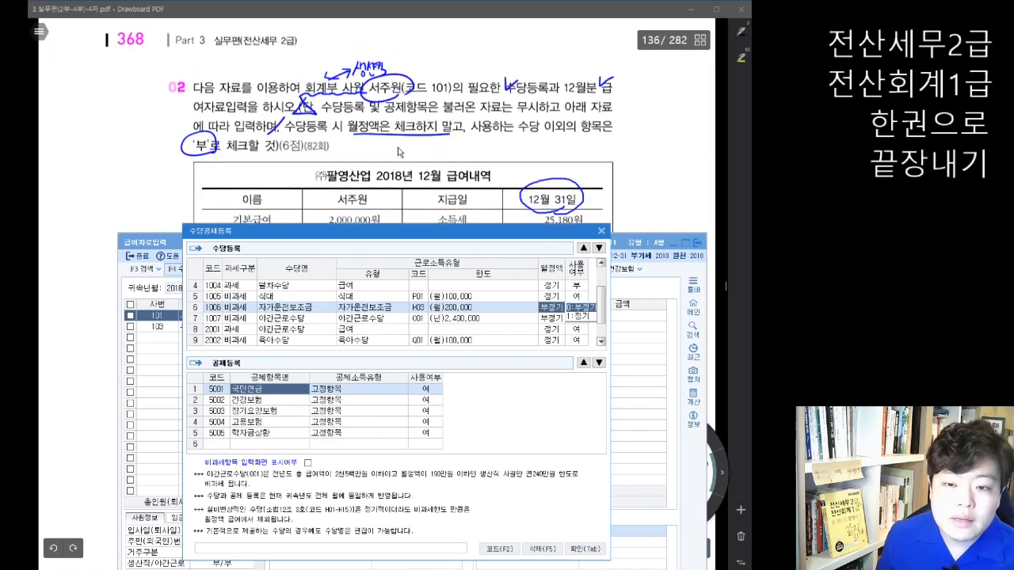
left_click(575, 341)
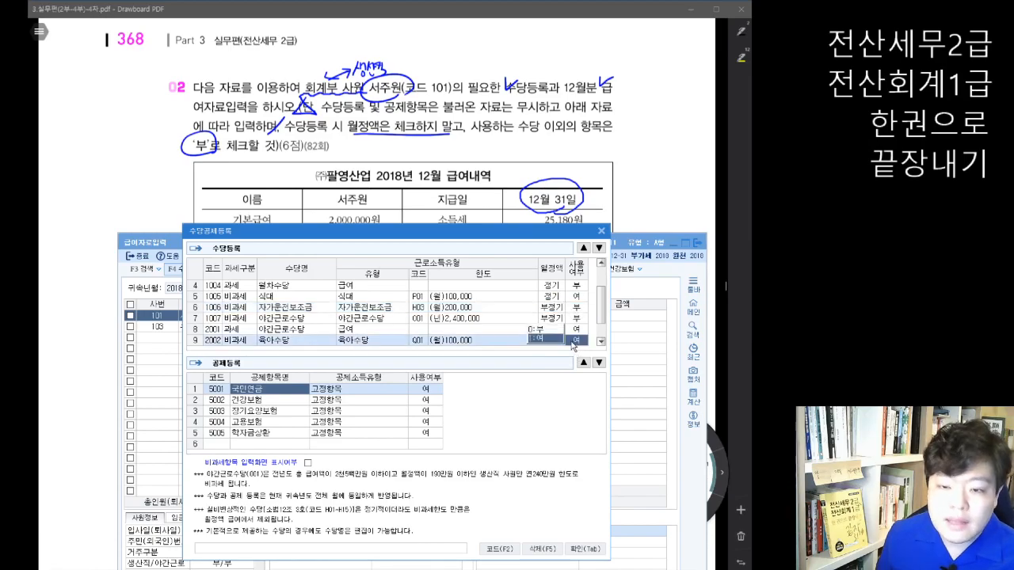
scroll(437, 300, "down", 1)
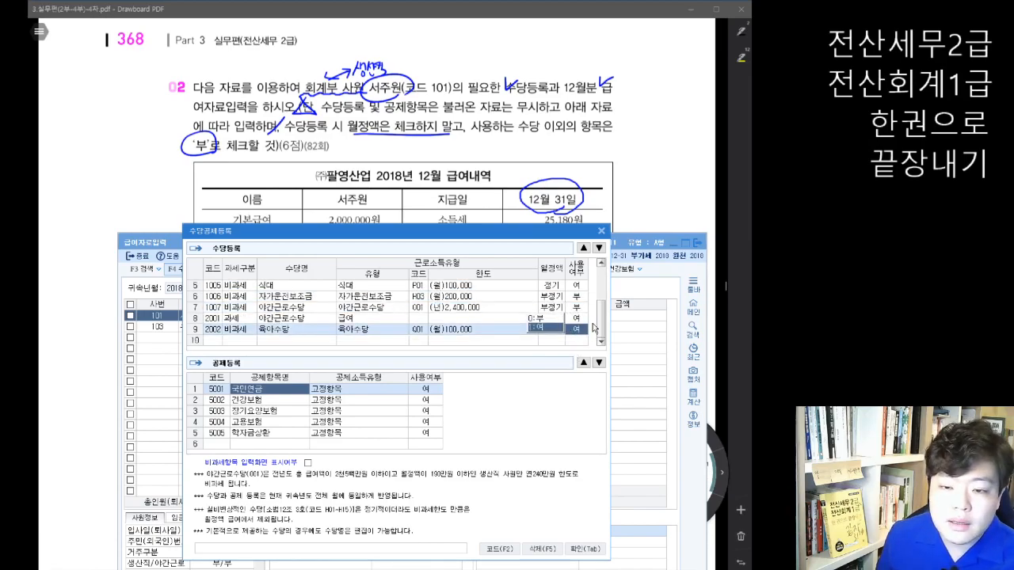
left_click(226, 342)
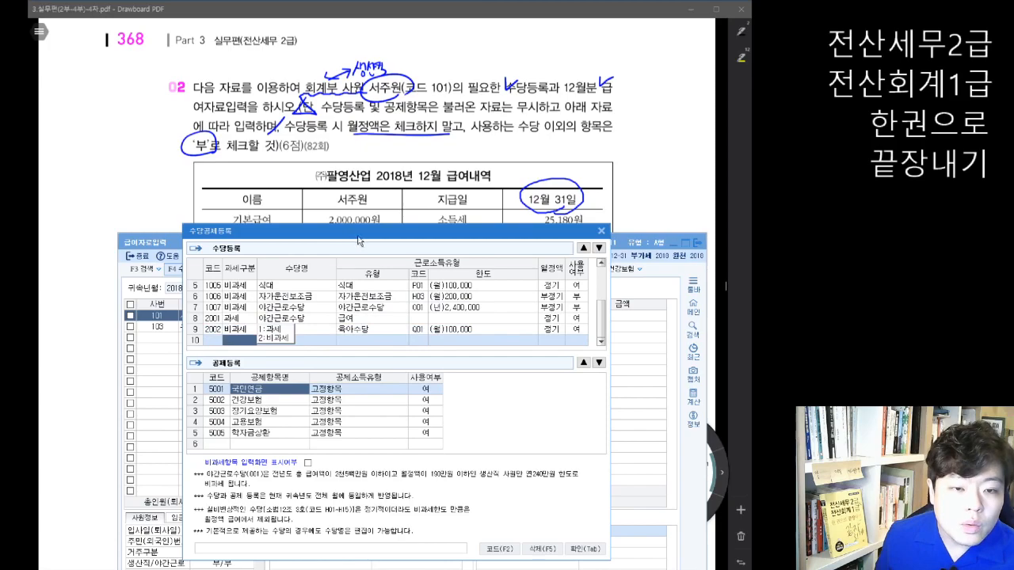
Add taxable allowance 2003 자가운전보조금 as 급여 type, 정기, in use
scroll(533, 168, "down", 4)
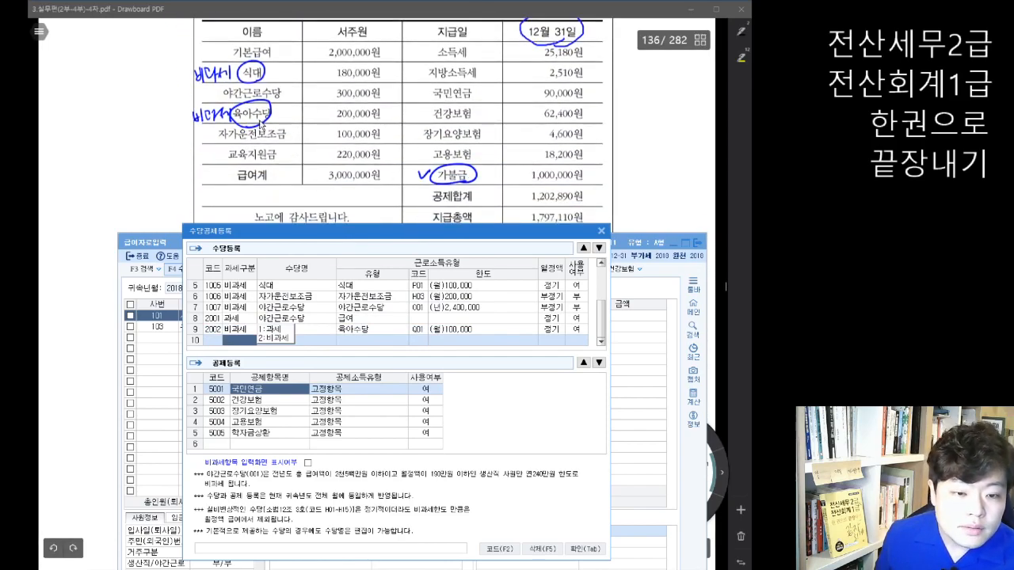
left_click(244, 332)
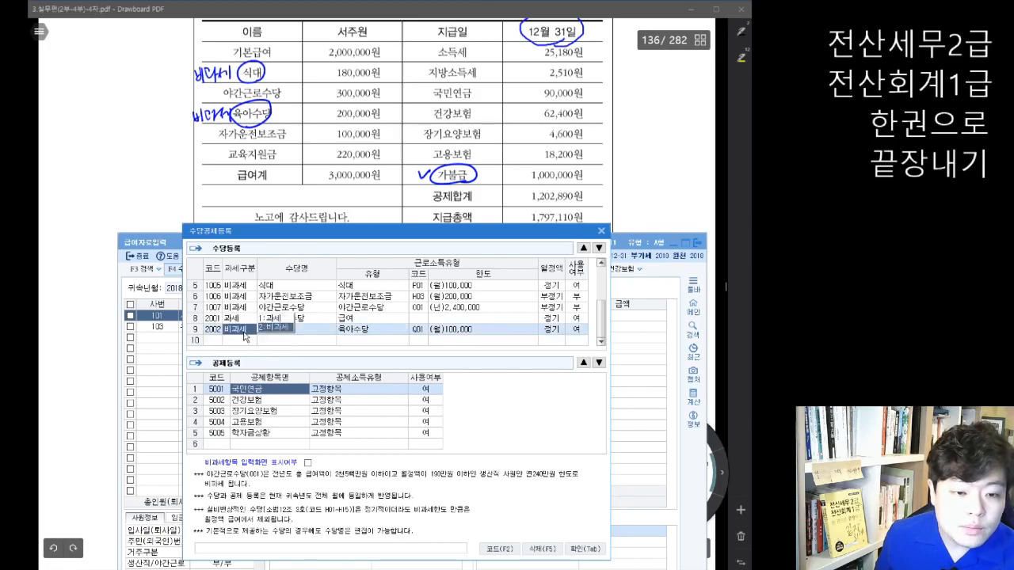
left_click(240, 307)
left_click(243, 340)
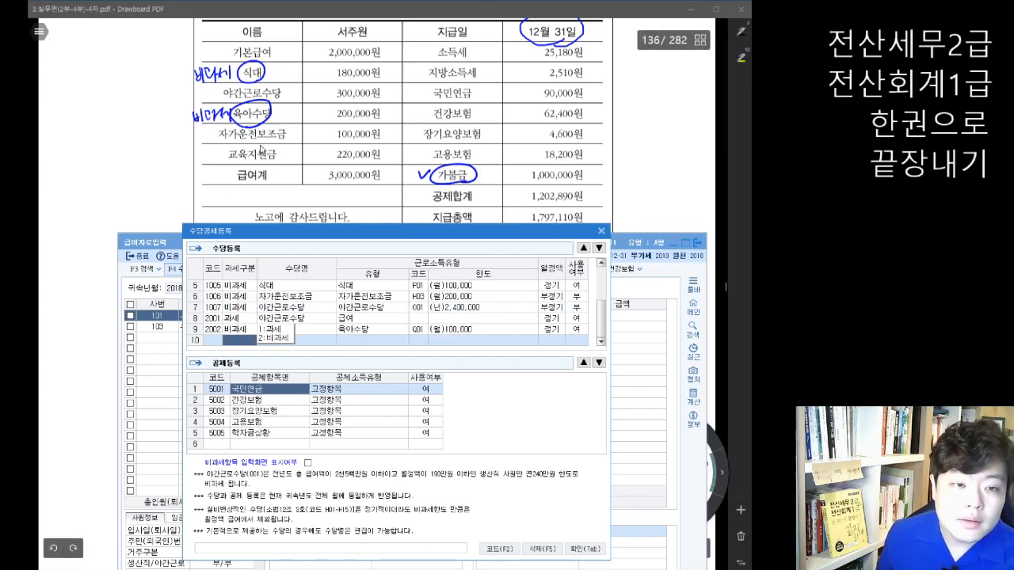
left_click(269, 330)
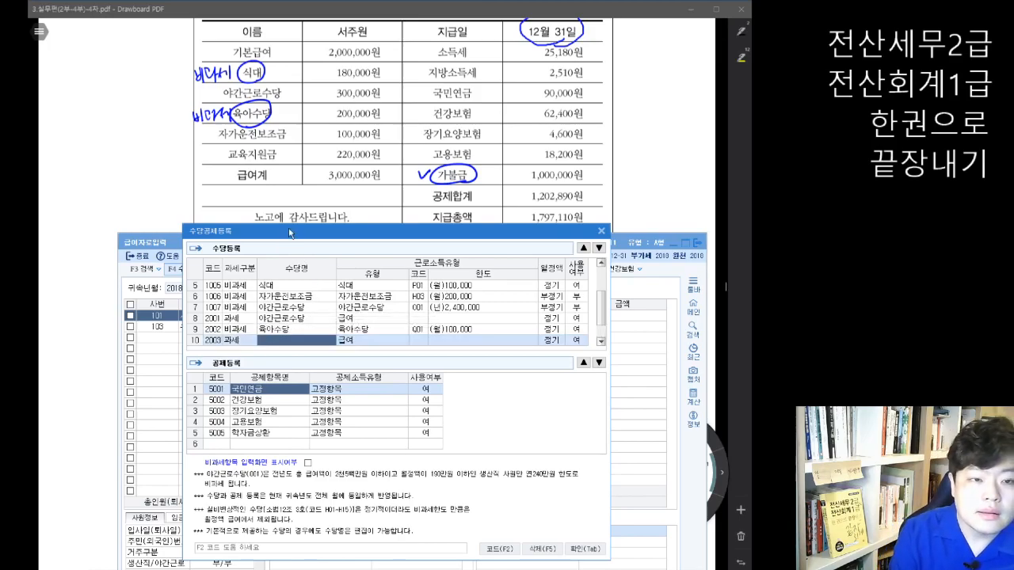
type("자가운전보조금")
key("Return")
key("Return")
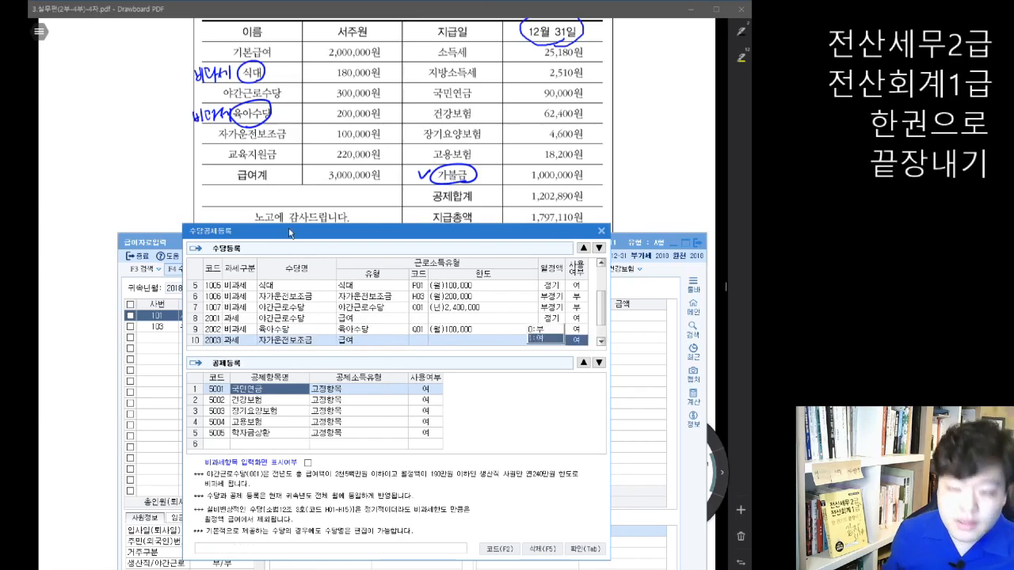
key("Return")
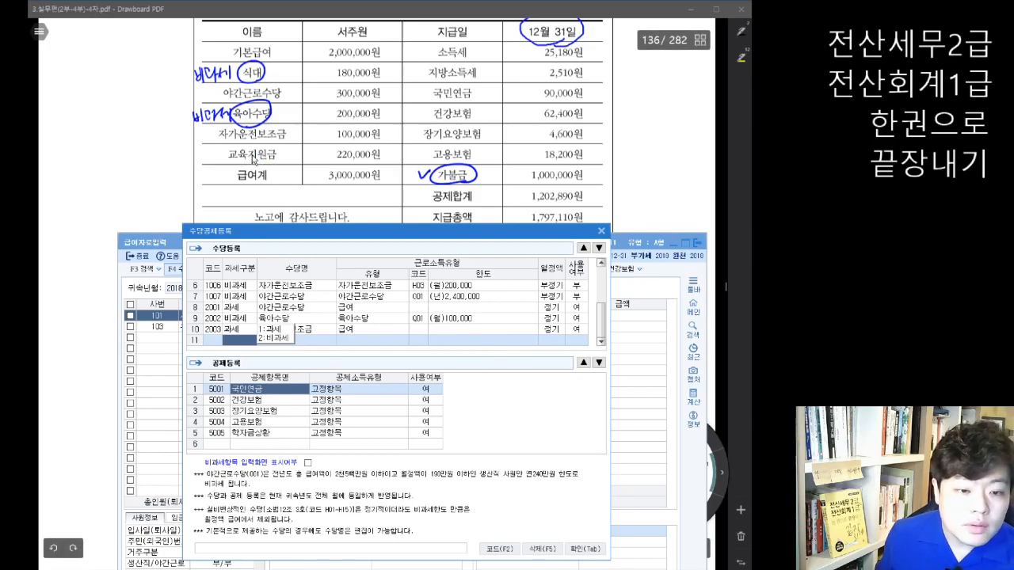
Add taxable allowance 2004 교육지원금 of 급여 type, in use
left_click(271, 330)
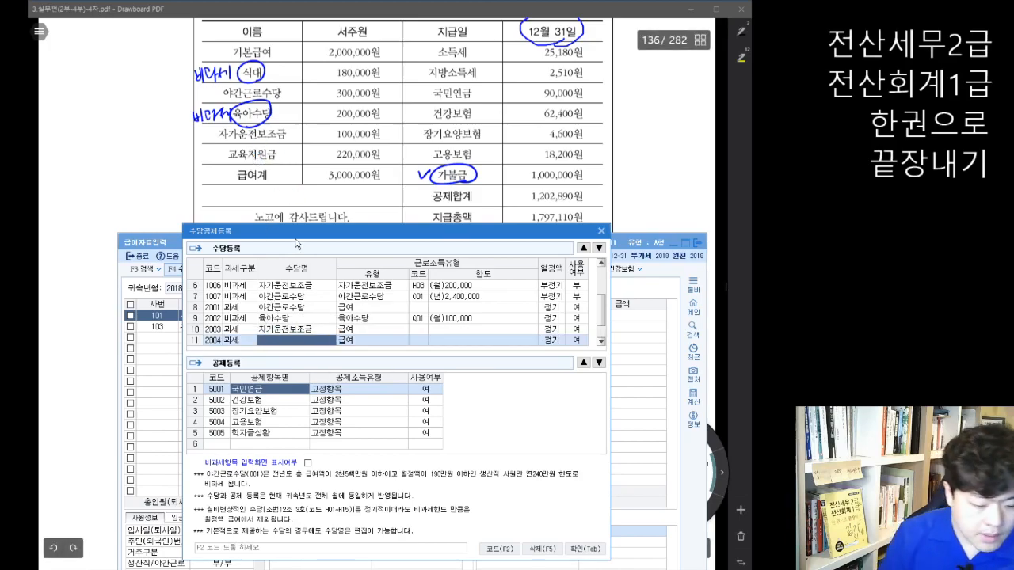
type("교육지원금")
key("Return")
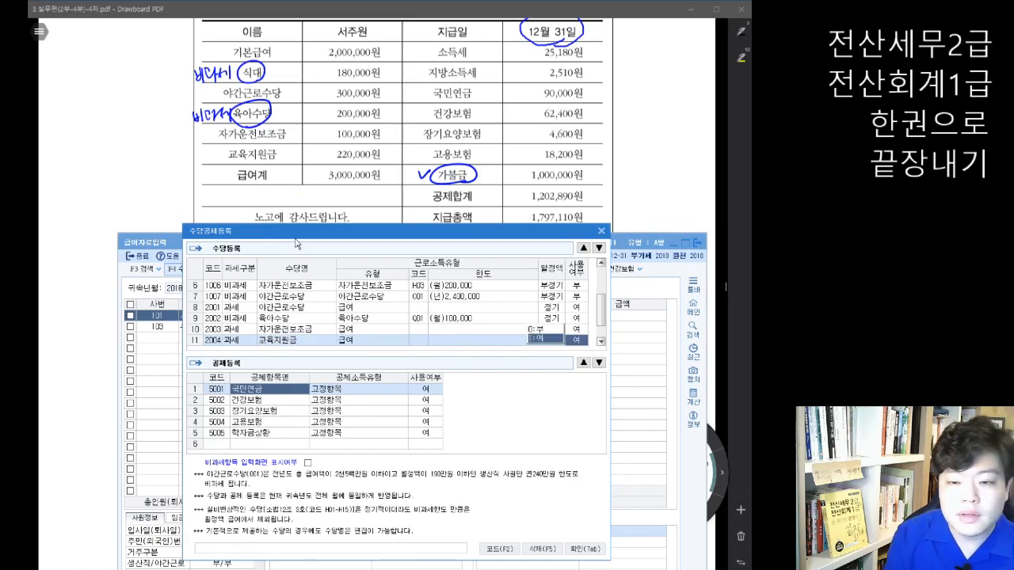
key("Return")
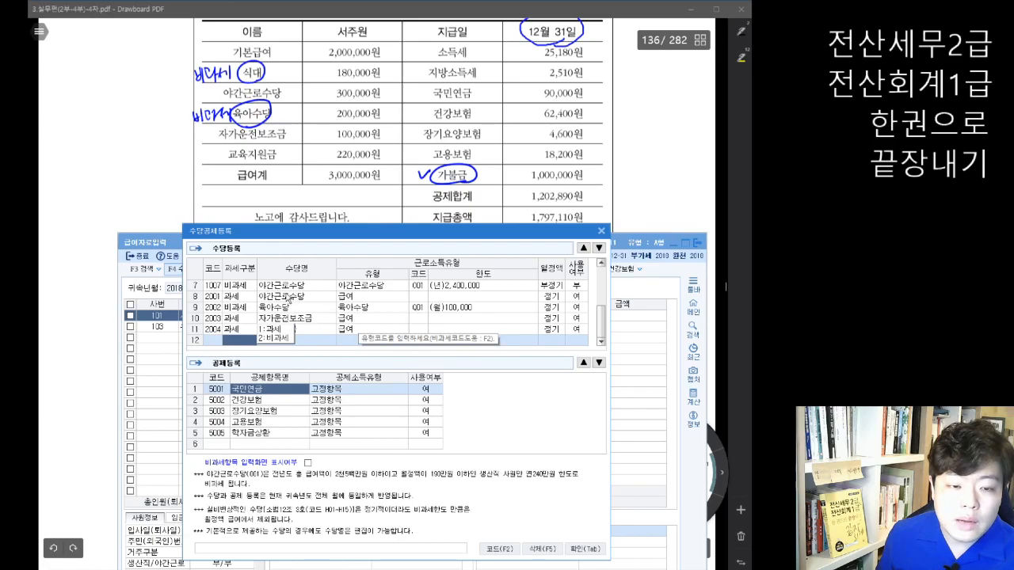
Tick 비과세항목 입력화면 표시여부 and save the allowances, returning to the 기본급 amount
scroll(515, 328, "up", 2)
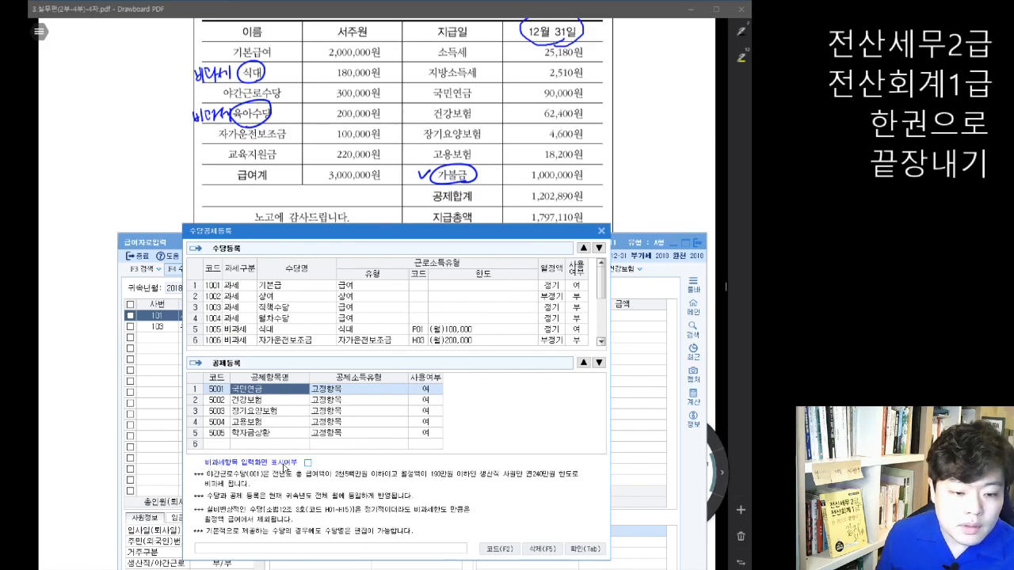
left_click(308, 464)
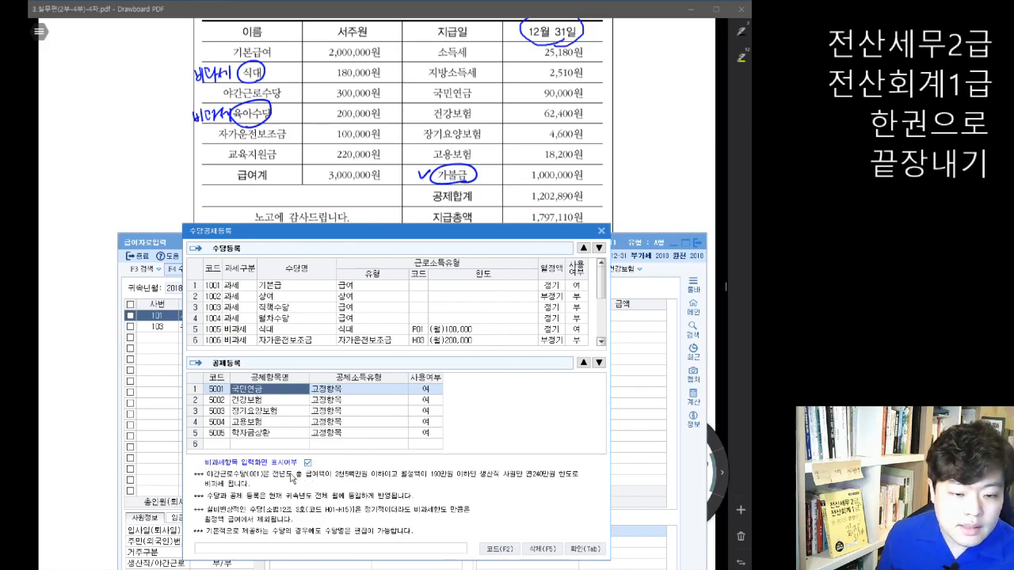
left_click(586, 550)
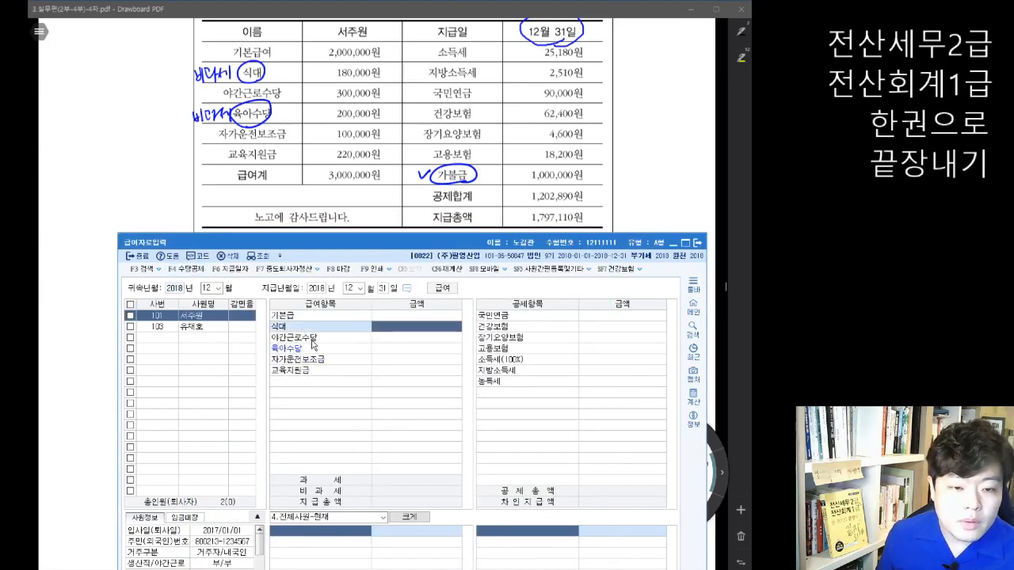
left_click(315, 349)
left_click(389, 316)
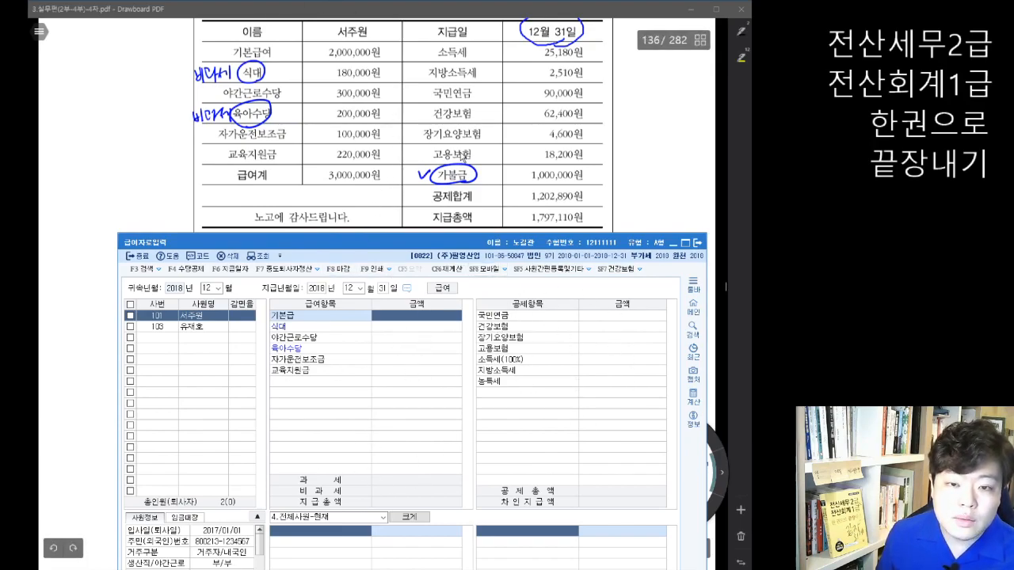
Scroll the problem PDF down to the 추가자료 notes and back to the pay table
left_click(722, 175)
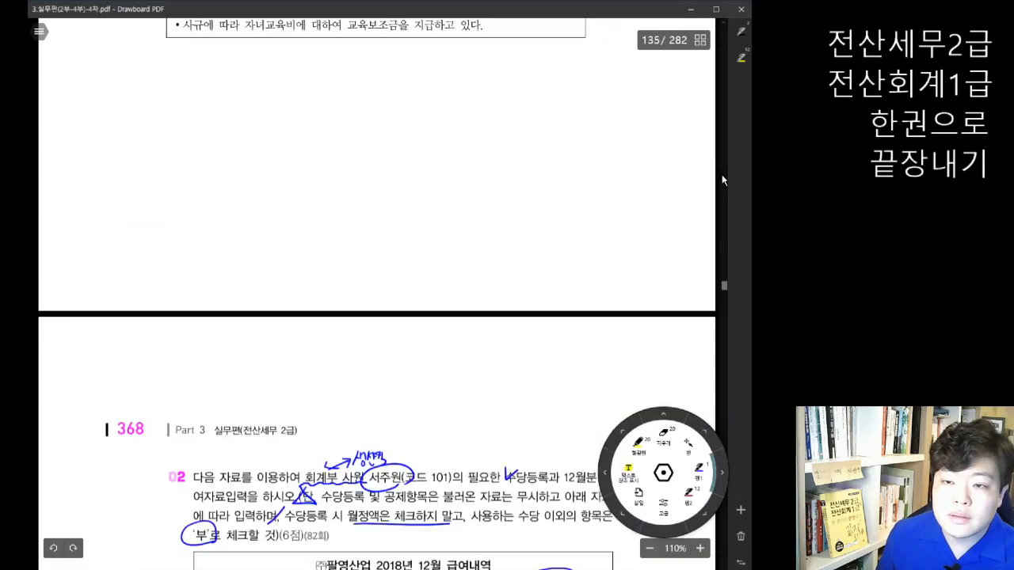
scroll(521, 372, "down", 3)
scroll(521, 377, "down", 5)
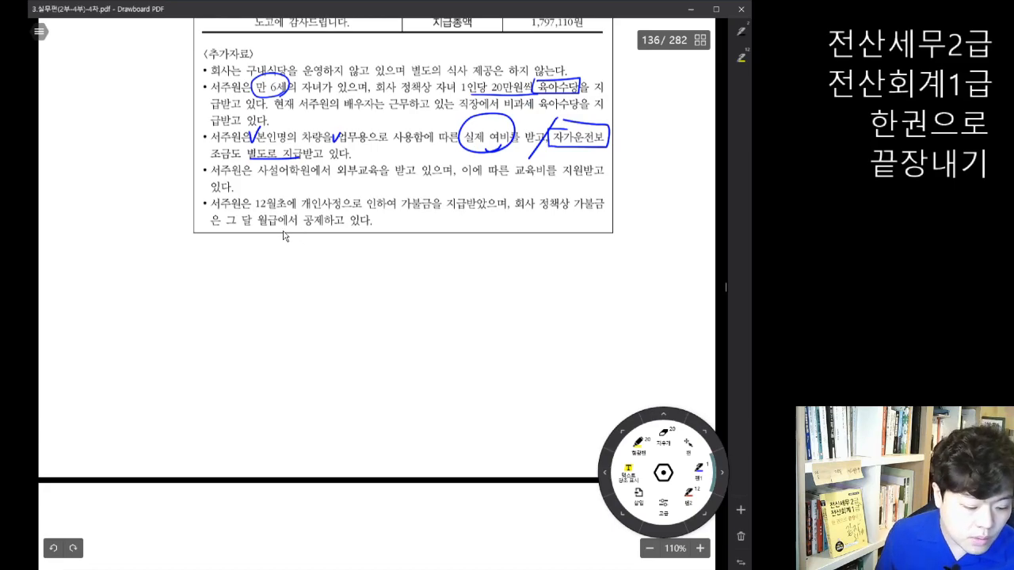
scroll(412, 258, "up", 1)
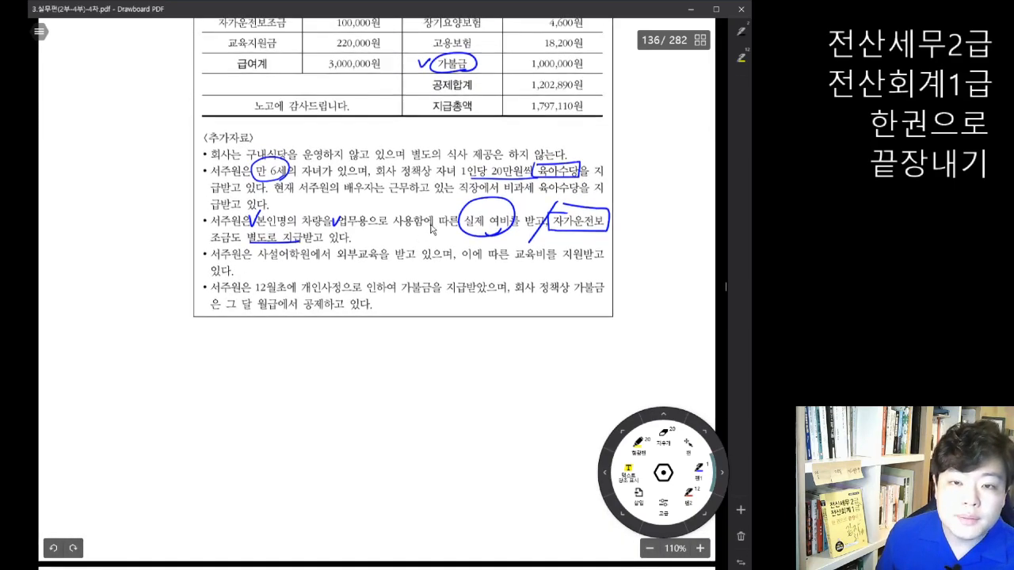
Open 수당공제등록 and enter new deduction 가불금 in 공제등록 row 6
scroll(462, 217, "up", 1)
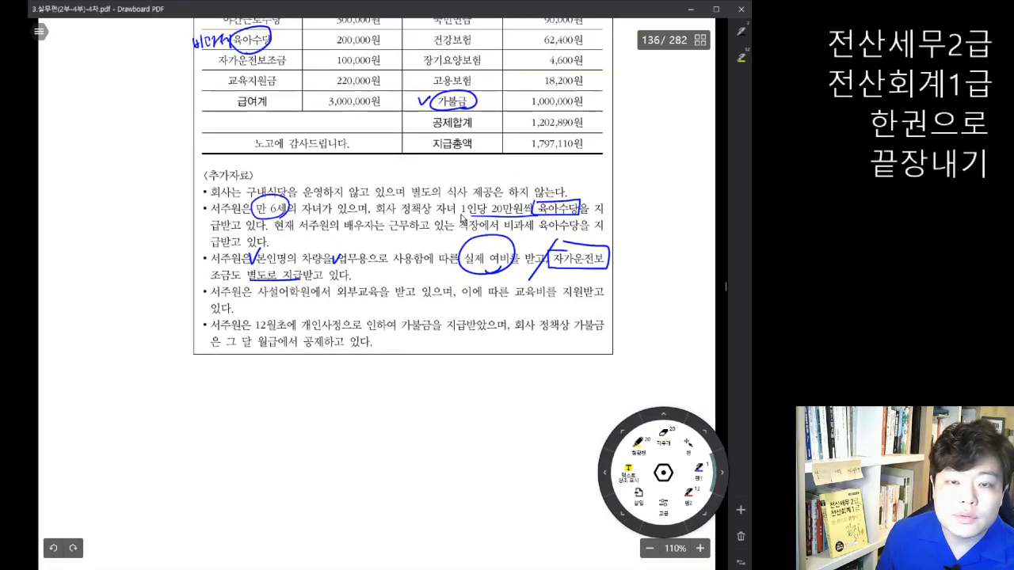
scroll(461, 217, "up", 1)
key("alt+Tab")
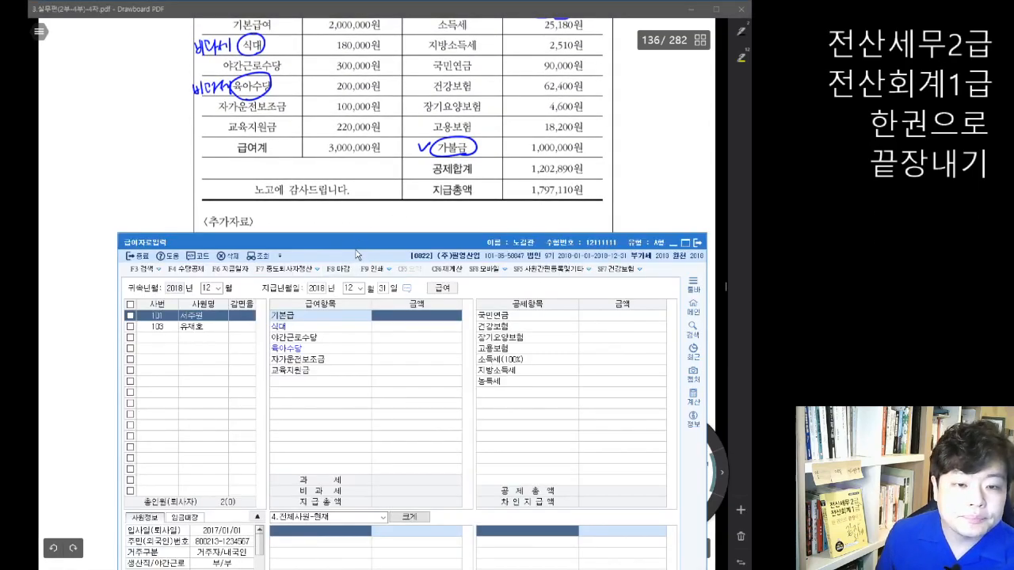
left_click_drag(355, 248, 345, 213)
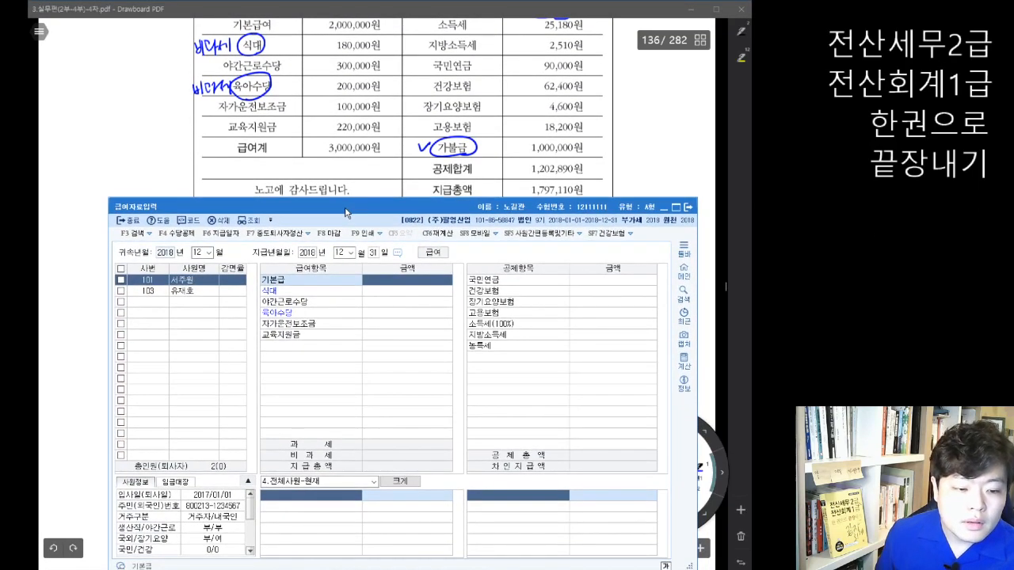
left_click(173, 233)
left_click_drag(366, 218, 390, 196)
left_click(298, 417)
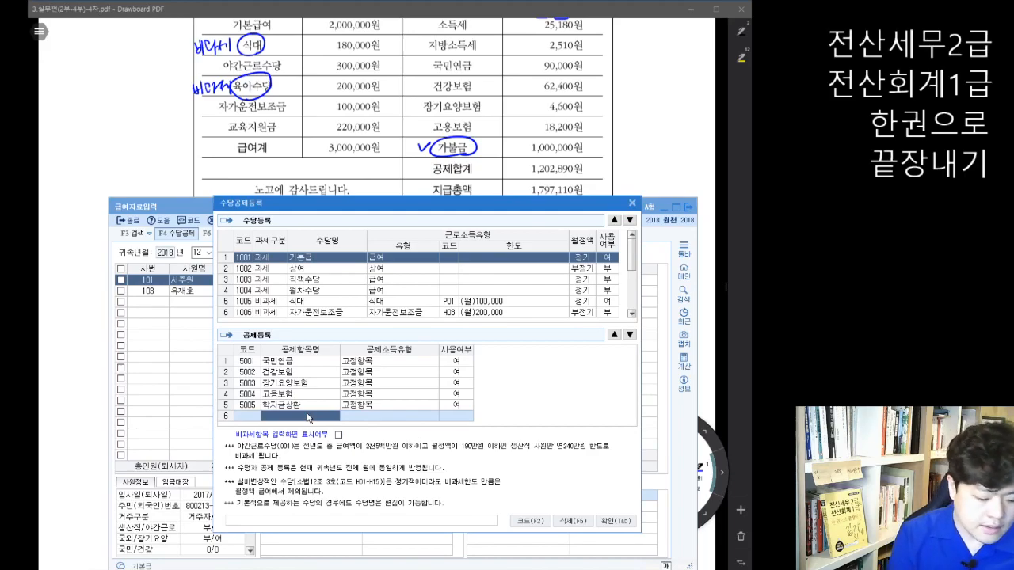
type("가불금")
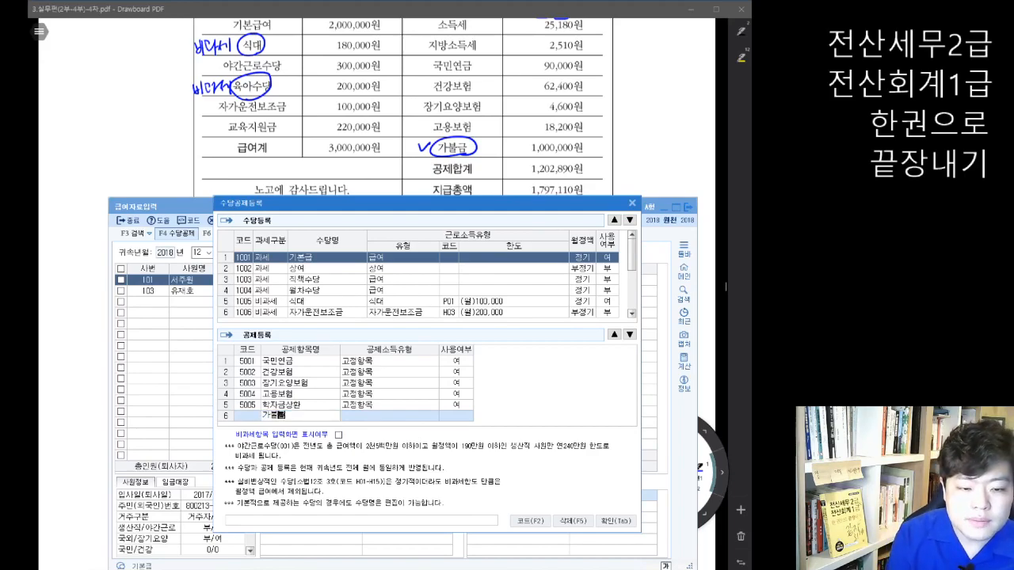
key("Return")
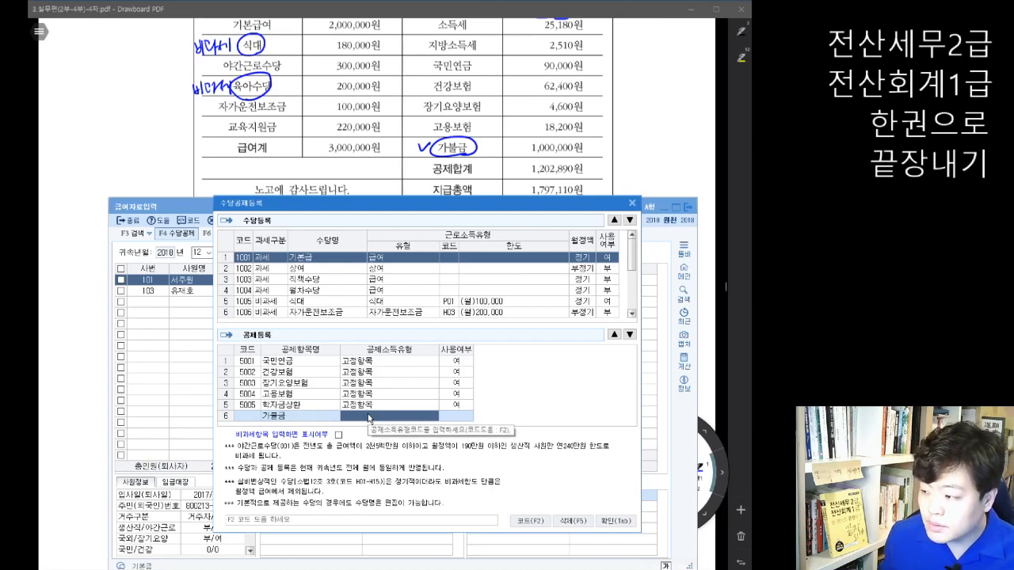
Set 가불금's type to 기타, mark it in use, and tick the tax-exempt display box
key("F2")
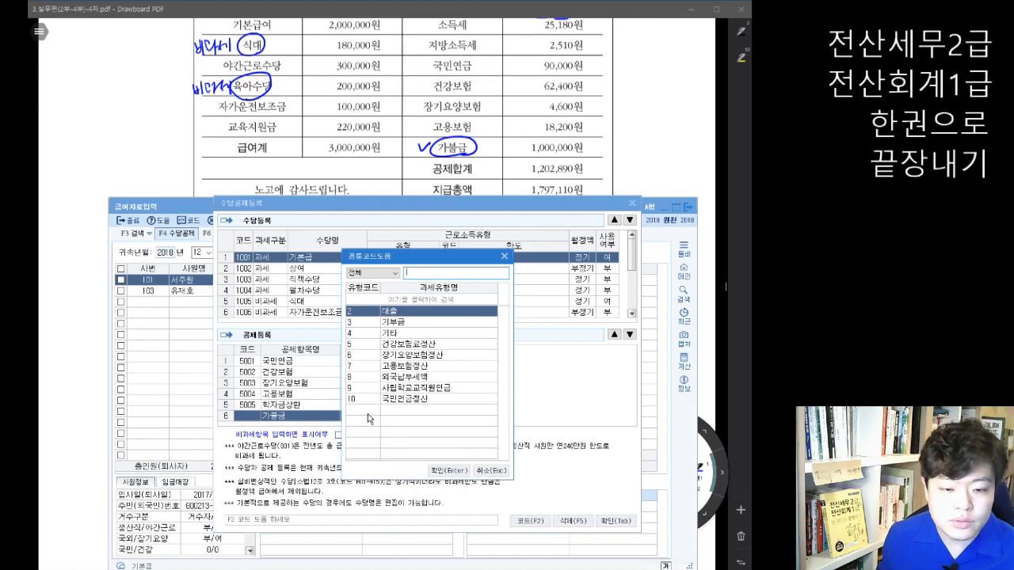
left_click_drag(436, 263, 495, 221)
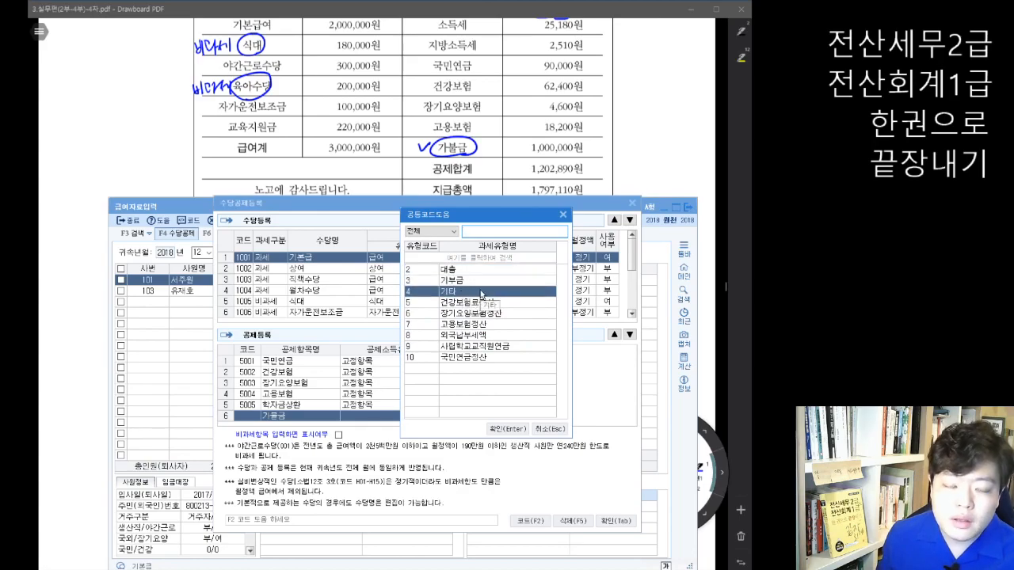
left_click(506, 428)
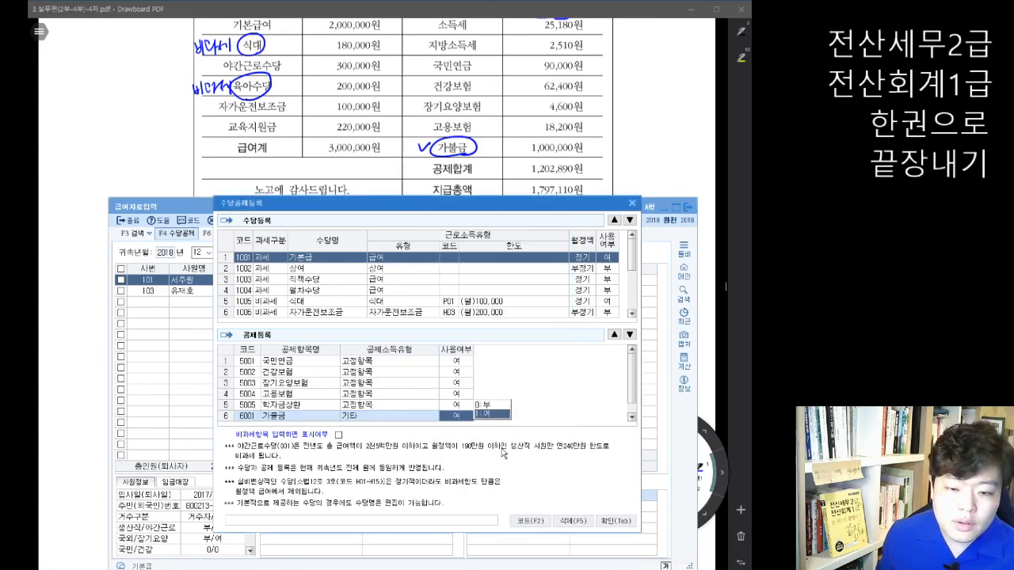
left_click(477, 413)
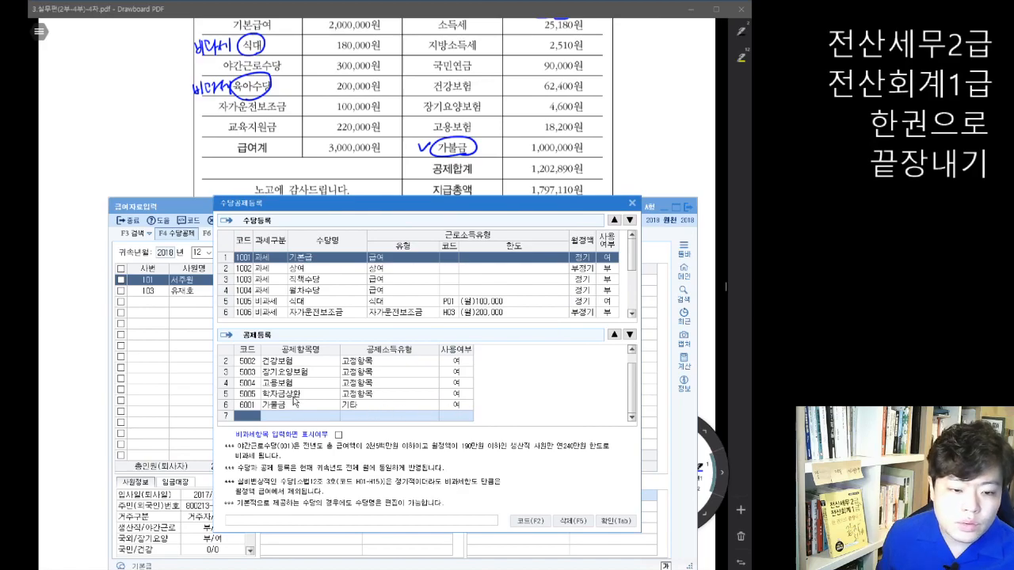
key("Return")
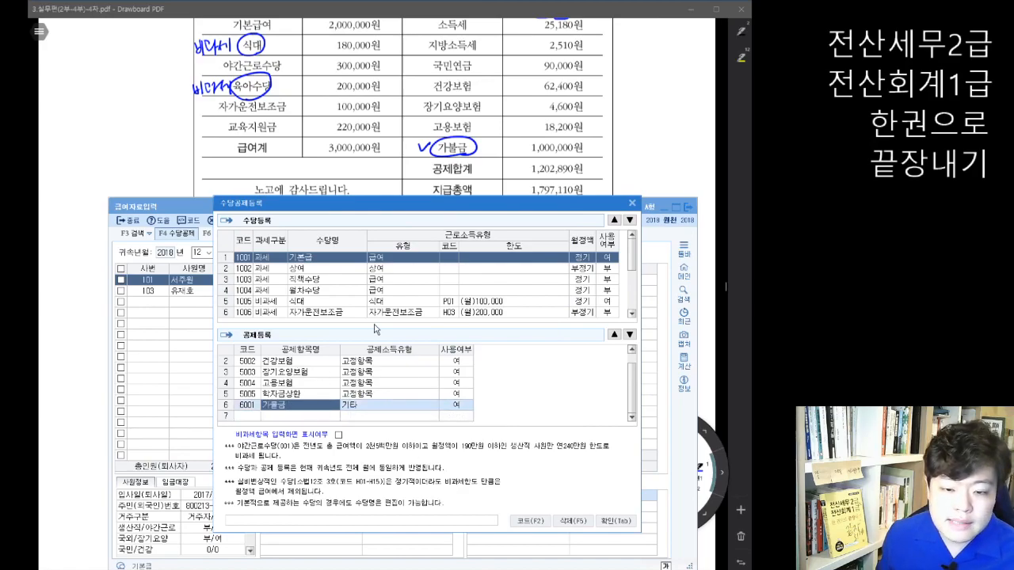
left_click(338, 434)
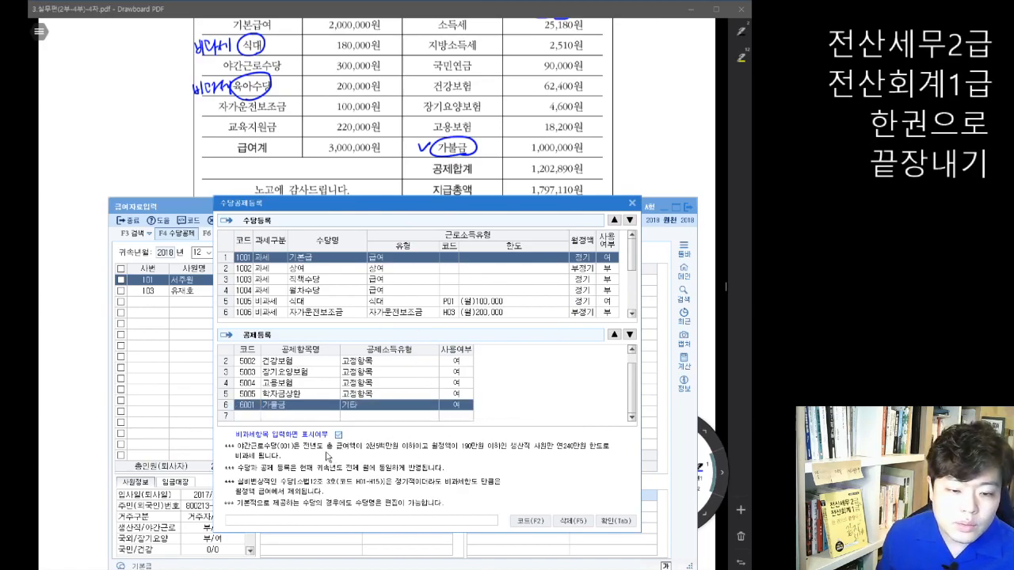
Save the deduction setup and enter 기본급 of 2,000,000
left_click(615, 522)
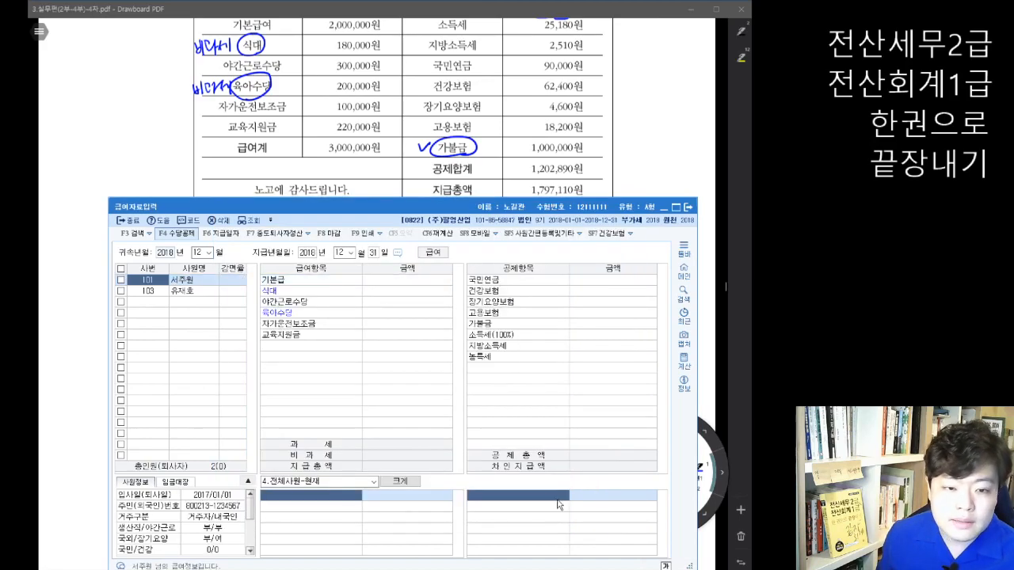
left_click(611, 328)
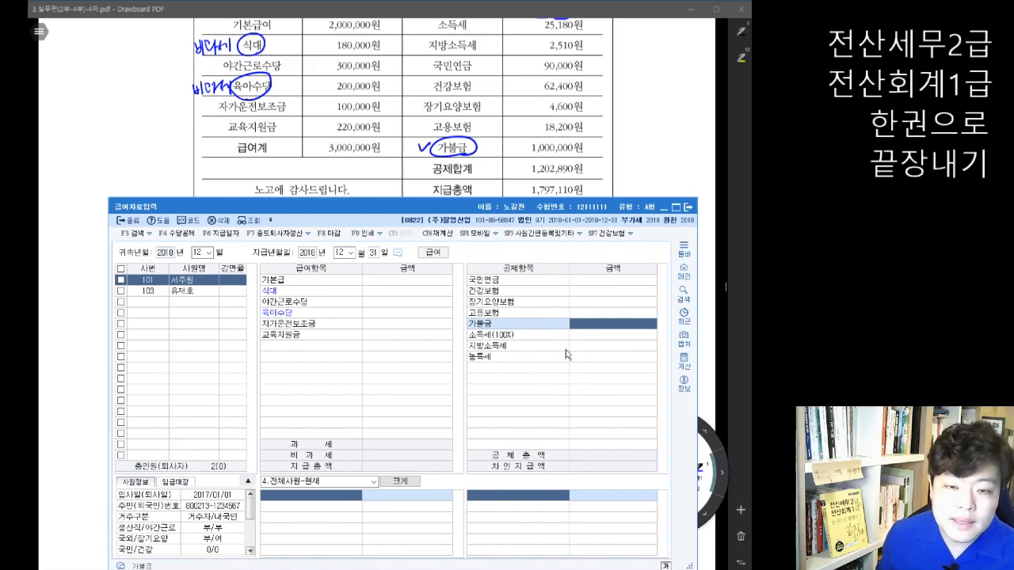
left_click(377, 282)
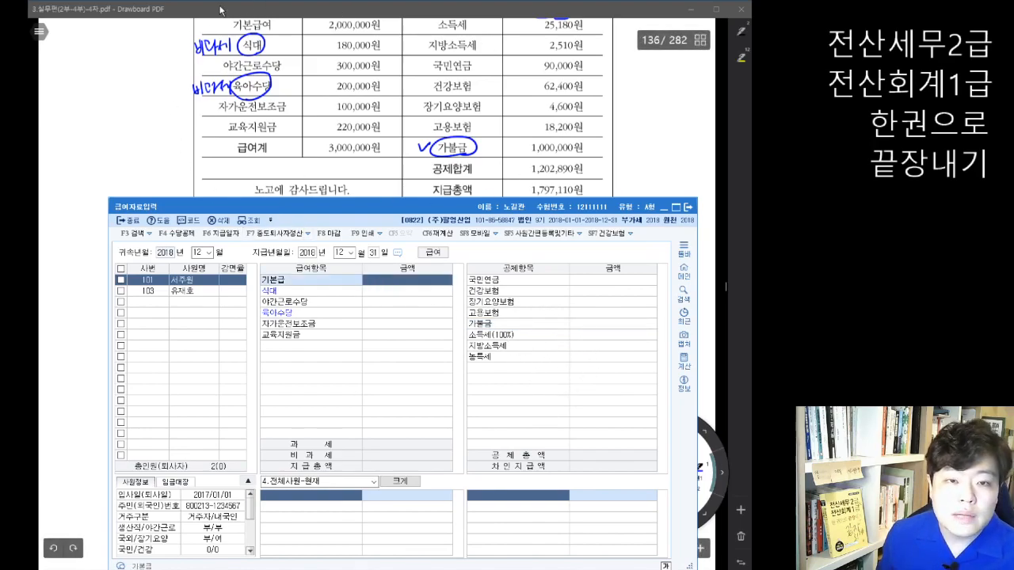
type("2000000")
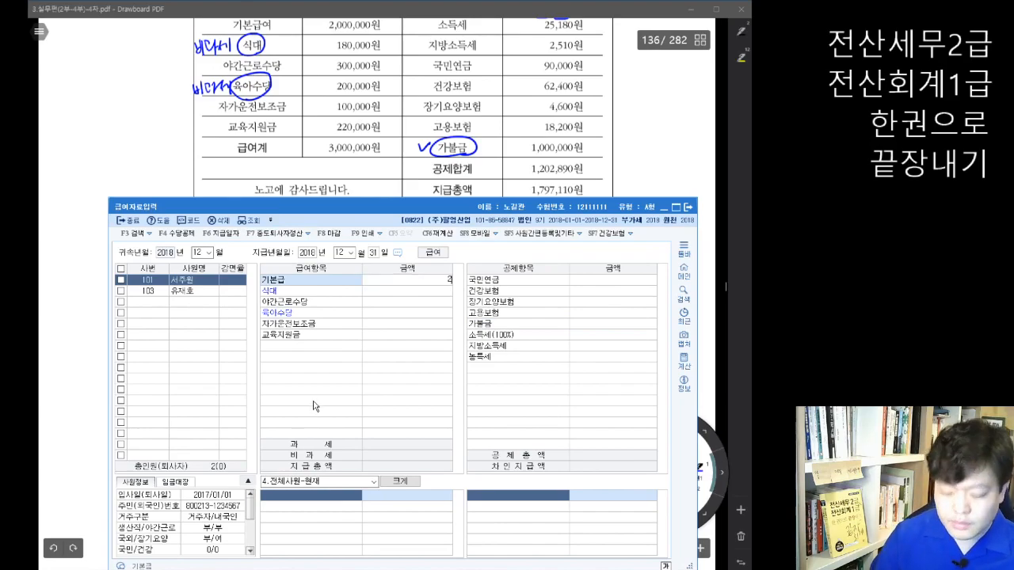
key("Return")
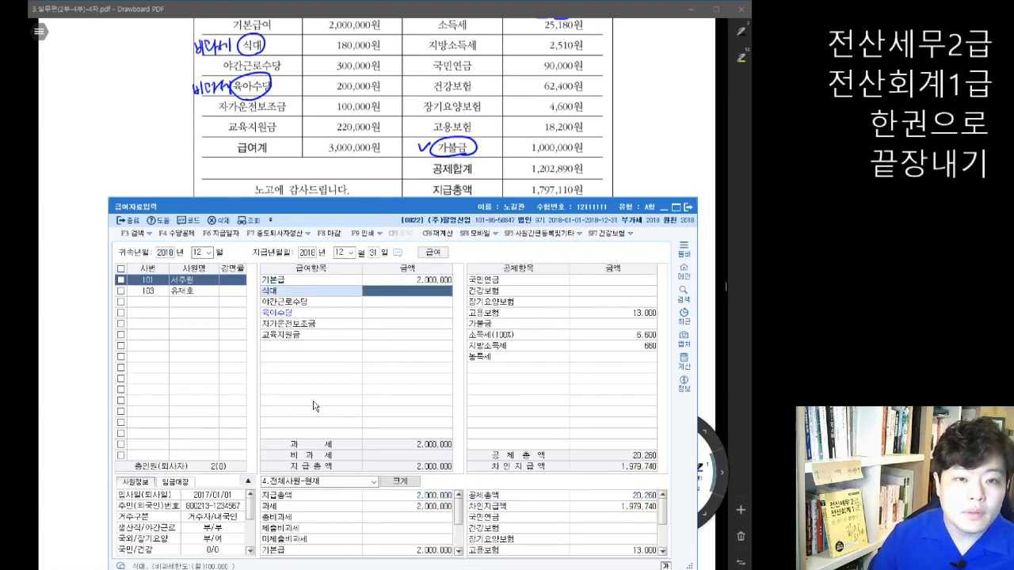
Enter 식대 180,000, 야간근로수당 300,000, 육아수당 200,000, 자가운전보조금 100,000, 교육지원금 220,000
type("180,000")
key("Return")
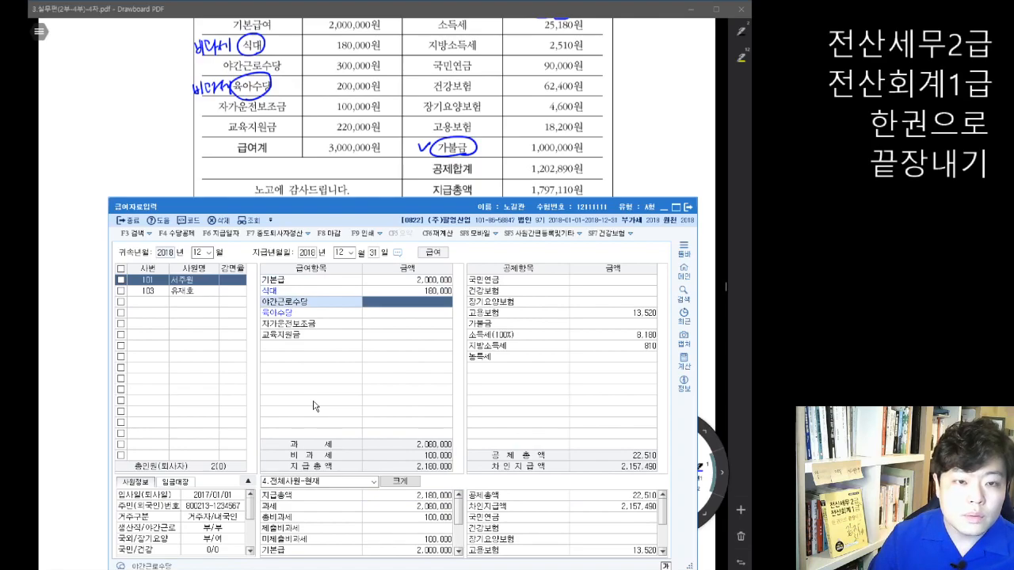
type("300,000")
key("Return")
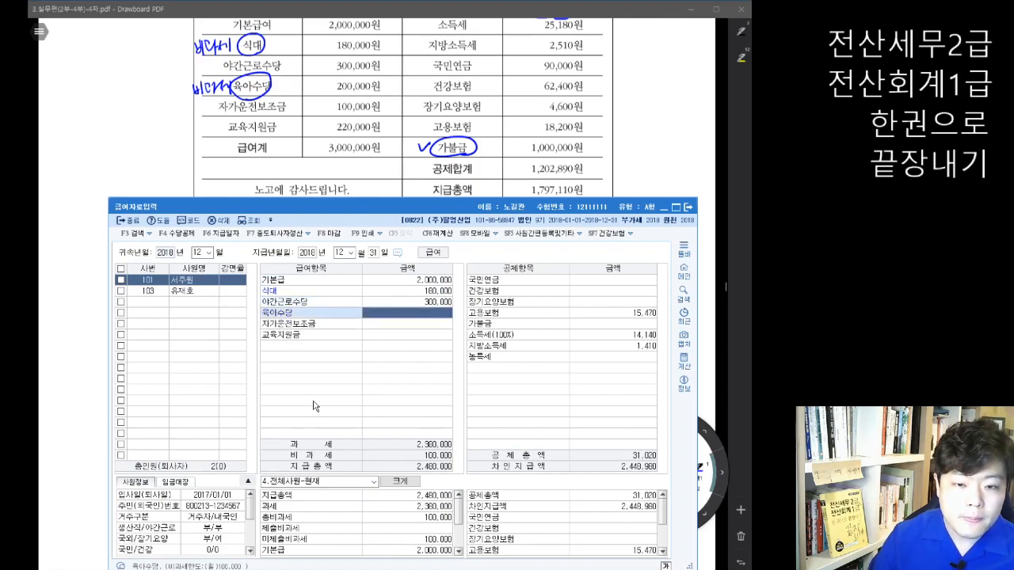
type("2000000")
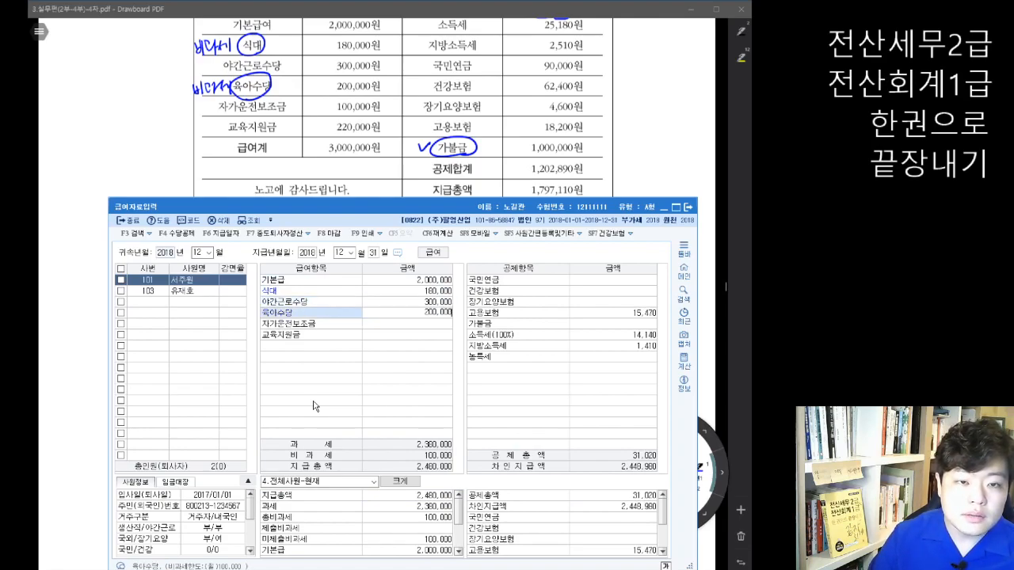
key("Return")
type("100,000")
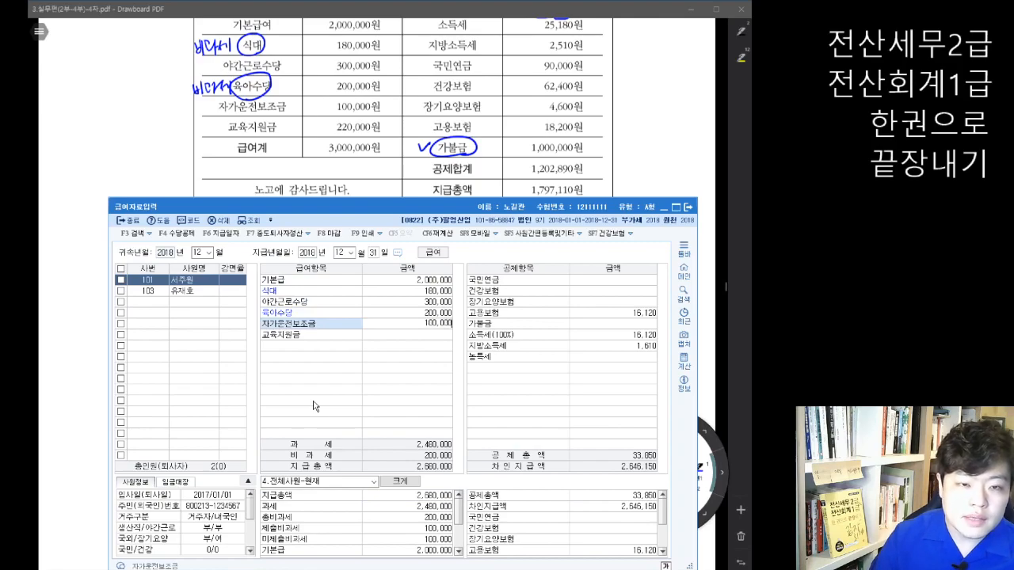
key("Return")
type("220,000")
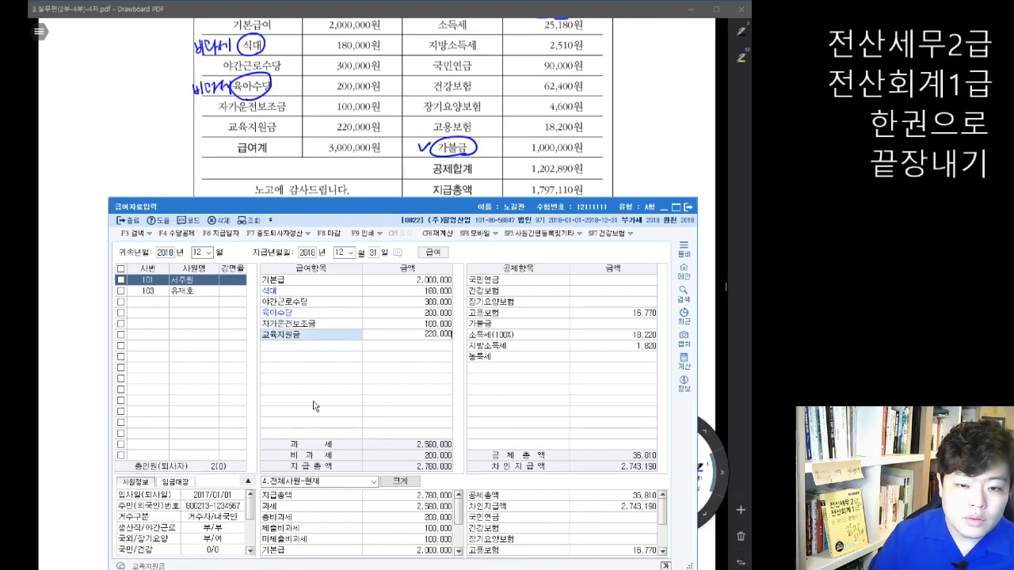
key("Return")
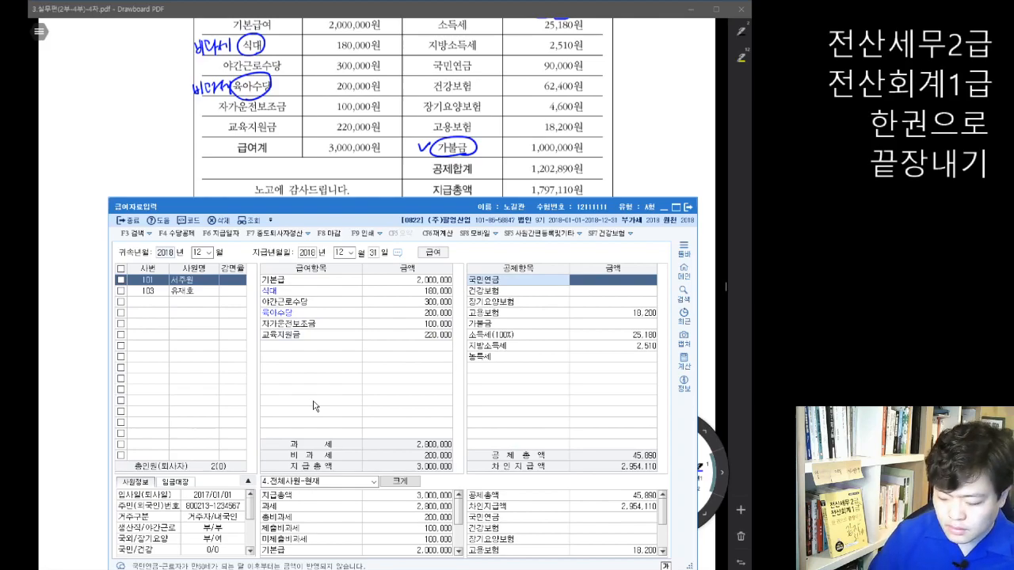
Enter deductions 국민연금 90,000, 건강보험 62,400 and 가불금 1,000,000, keeping 장기요양보험 and 고용보험 as calculated
type("90")
key("Return")
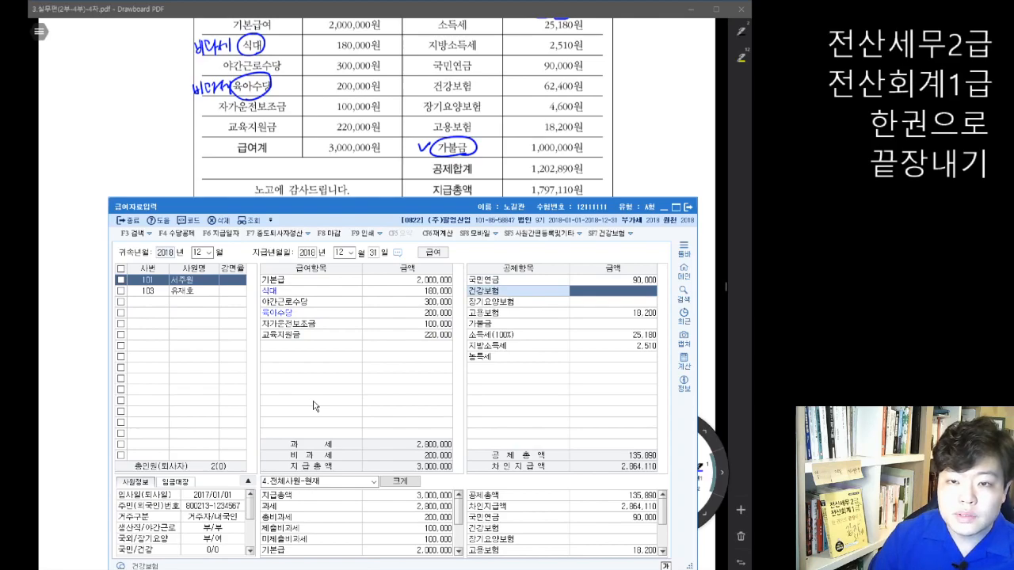
type("62,400")
key("Return")
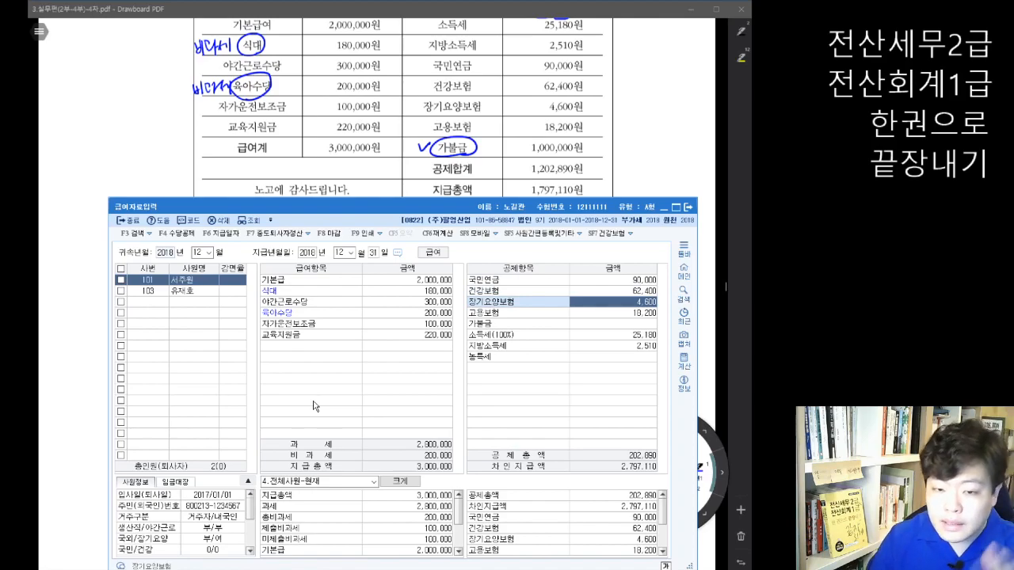
key("Return")
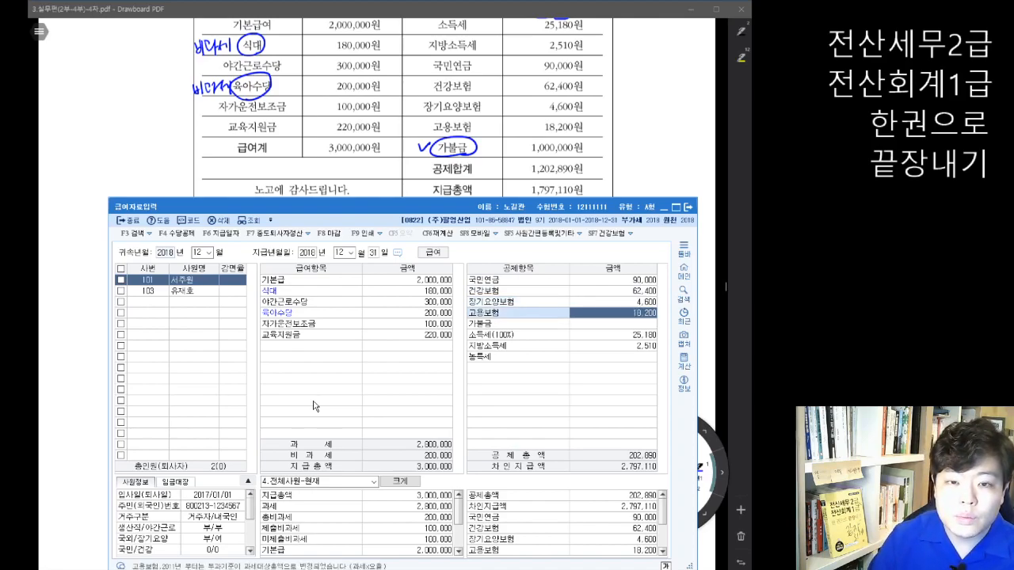
key("Return")
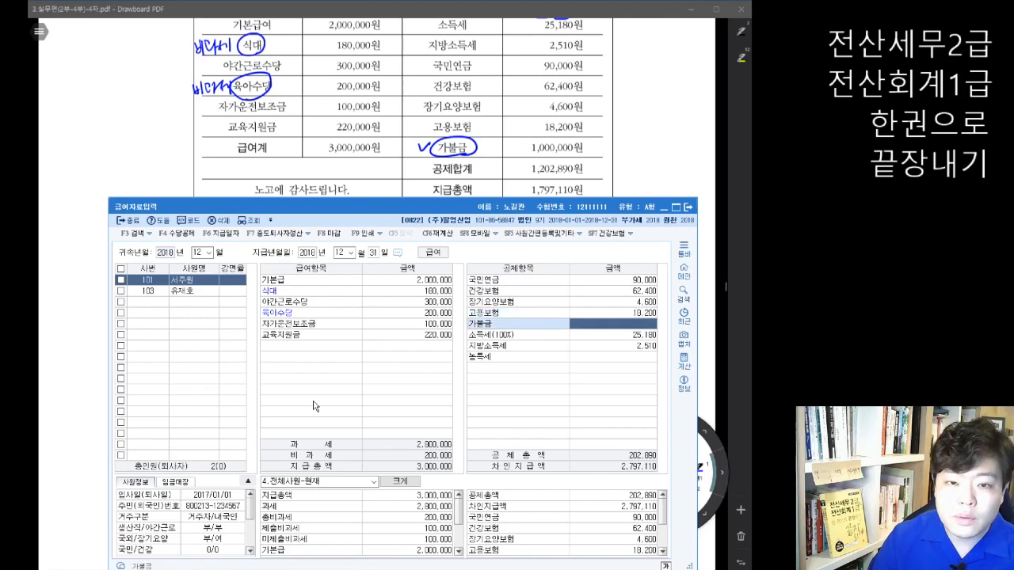
type("1000000")
key("Return")
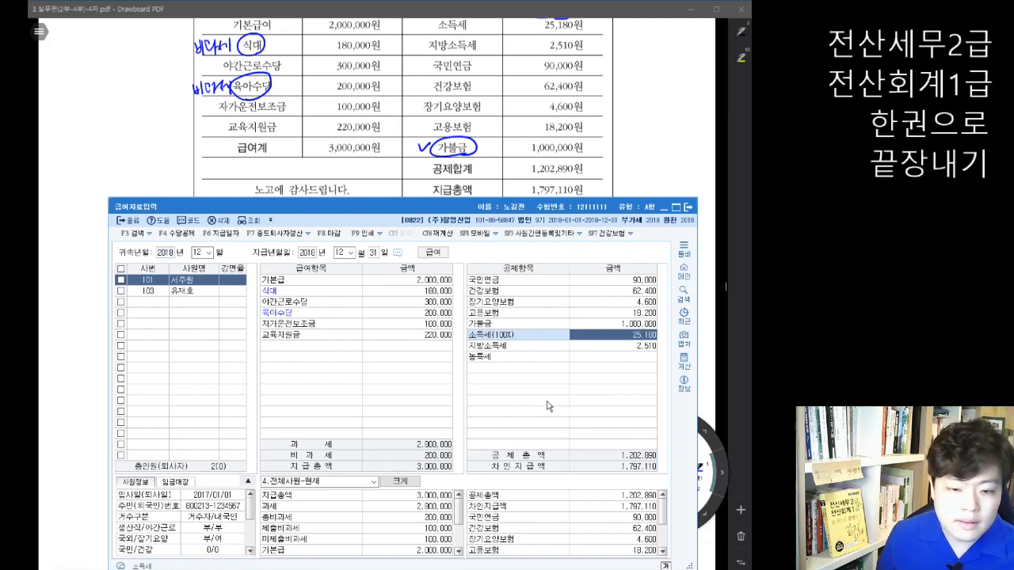
Compare the 100,000 non-taxable limits on the 식대 and 육아수당 amounts, then leave the amount cell
left_click_drag(468, 213, 480, 180)
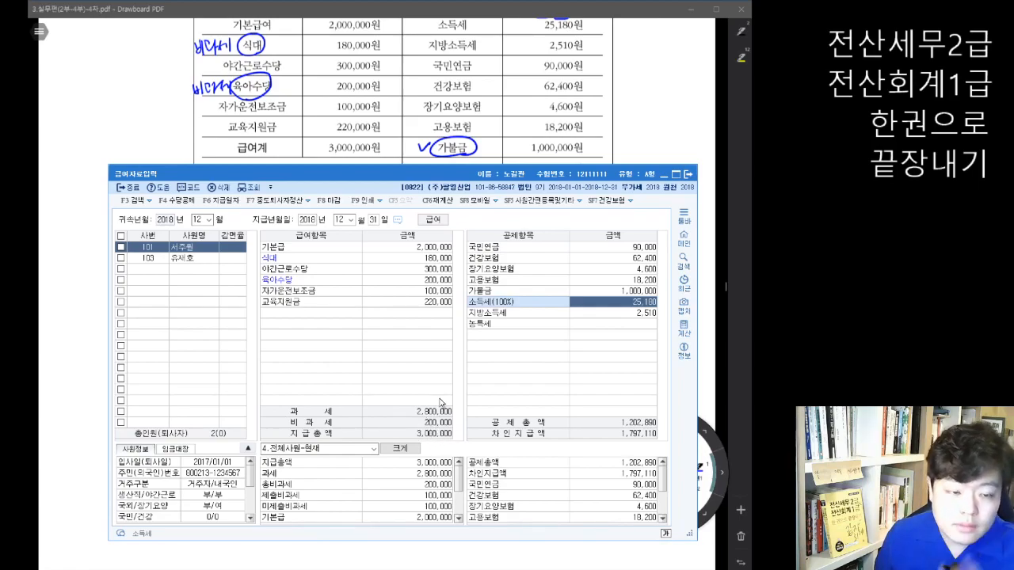
left_click(441, 260)
left_click(432, 282)
left_click(438, 260)
left_click(432, 281)
left_click(435, 262)
left_click(435, 282)
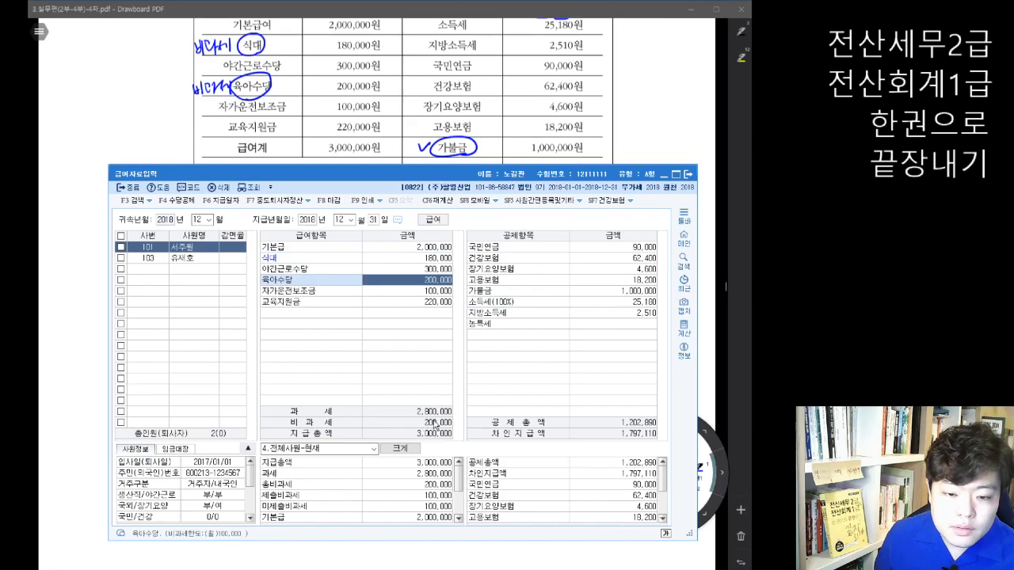
left_click(432, 261)
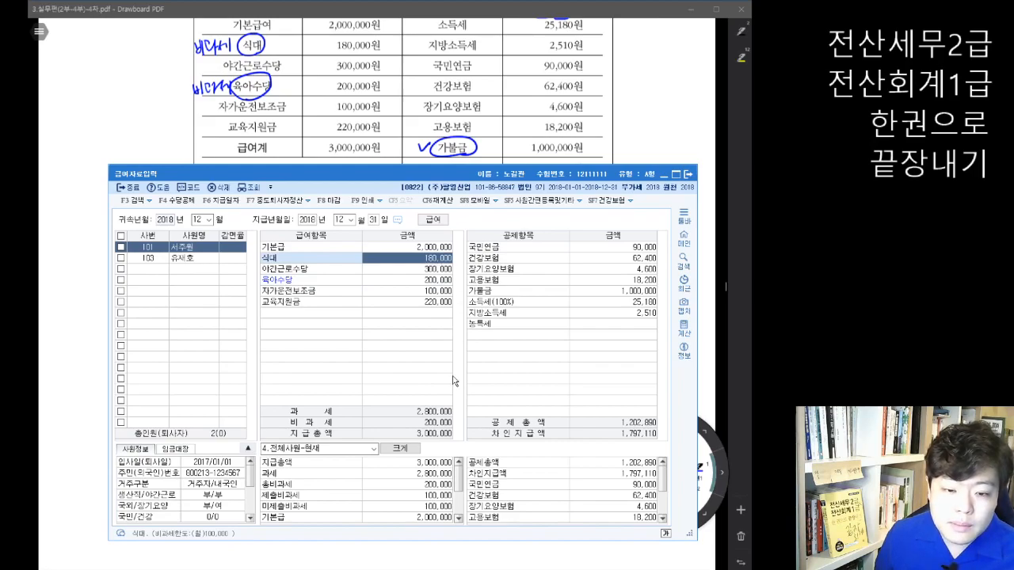
left_click(445, 281)
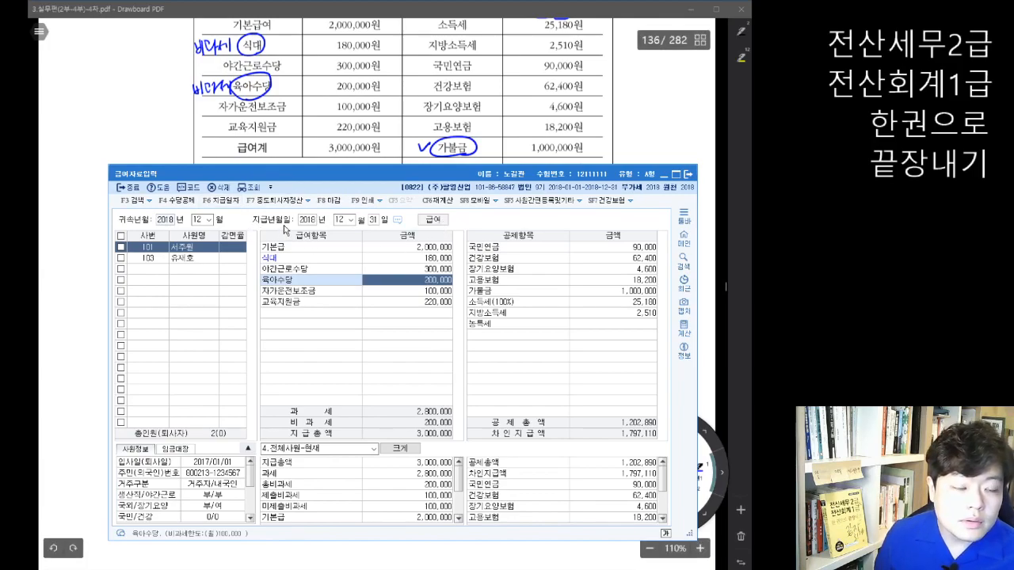
key("Escape")
Reload December payroll in 급여자료입력 and open 수당공제등록 from the 야간근로수당 amount
left_click(688, 174)
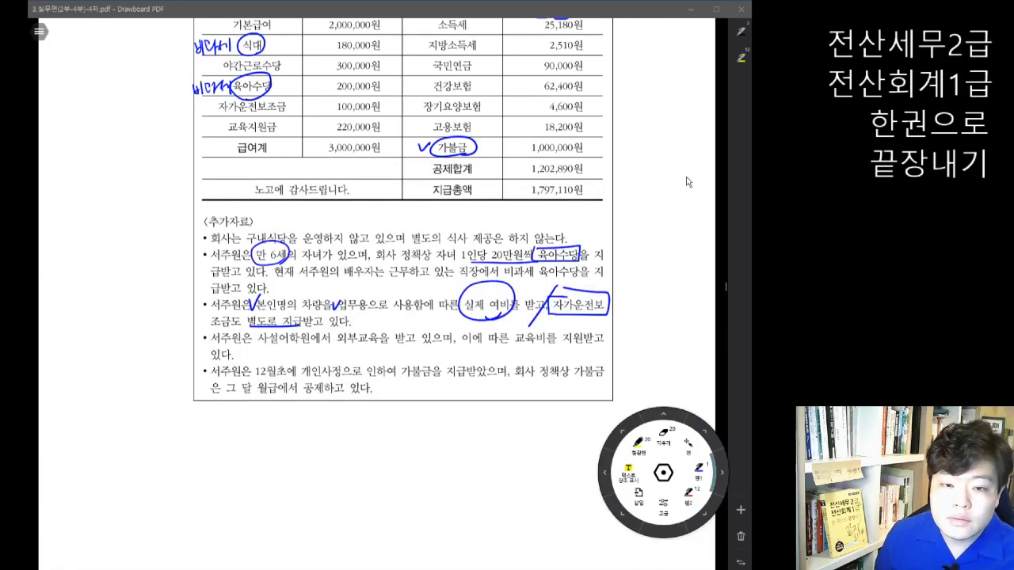
left_click(279, 568)
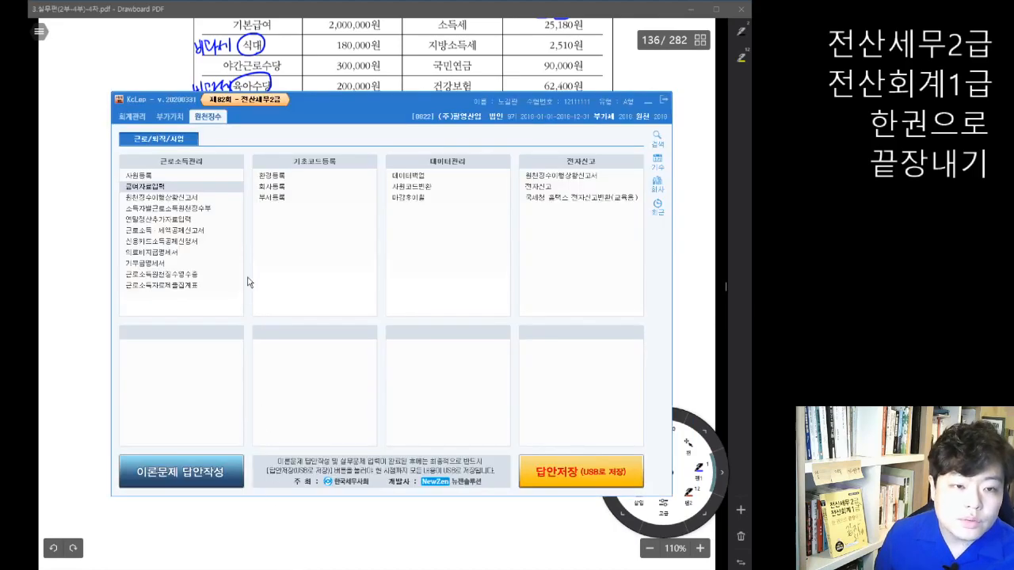
left_click(169, 190)
left_click_drag(203, 139, 455, 134)
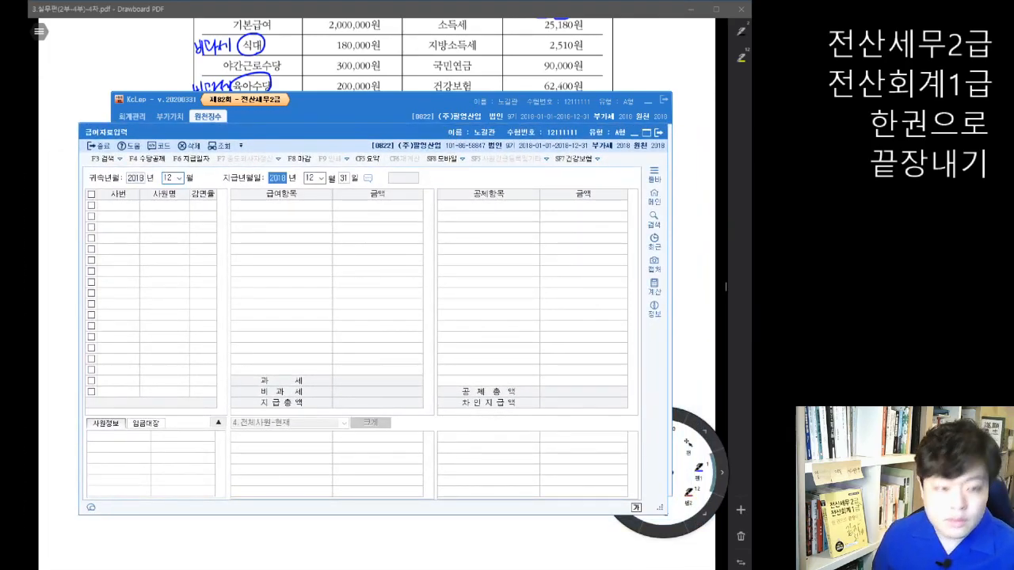
key("Return")
key("Return")
key("Return")
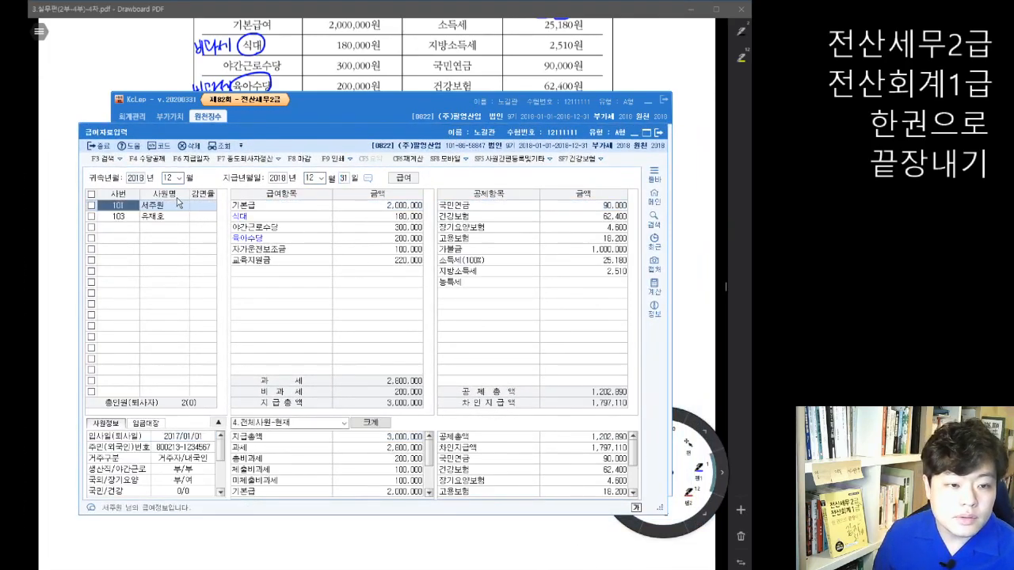
left_click(393, 228)
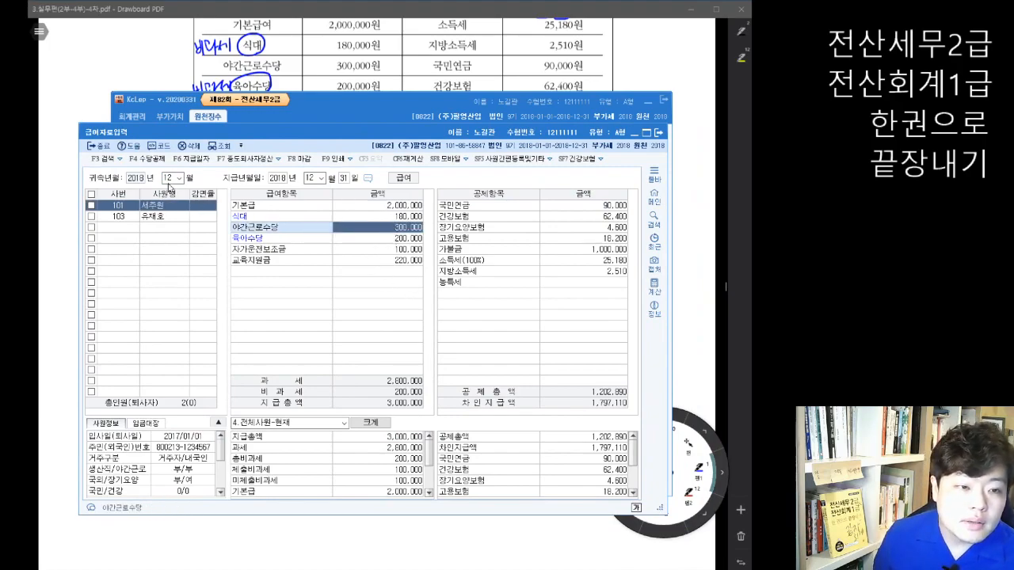
left_click(158, 159)
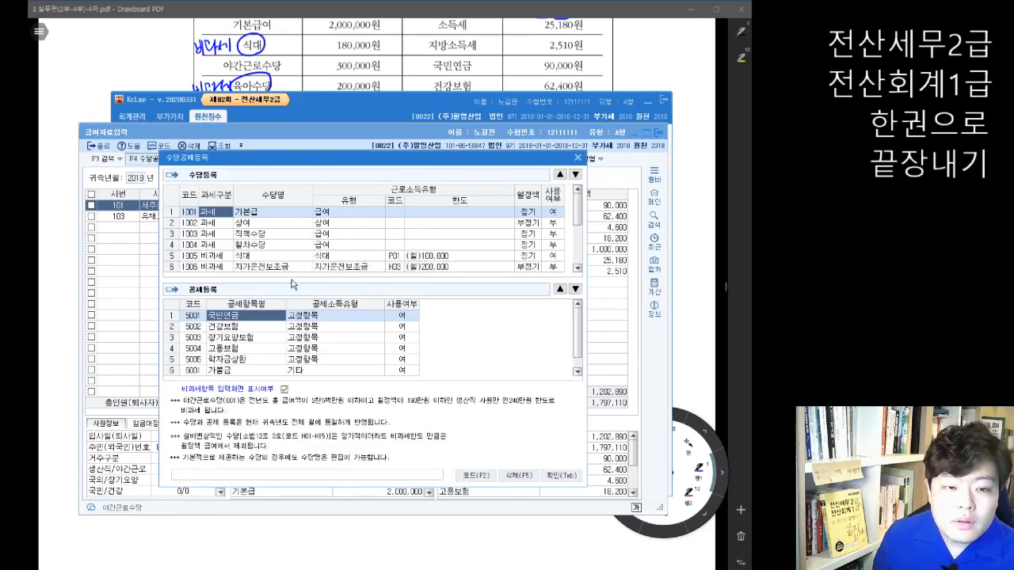
Compare the non-taxable 1007 and taxable 2001 야간근로수당 rows, then bring the main menu forward
scroll(287, 256, "down", 3)
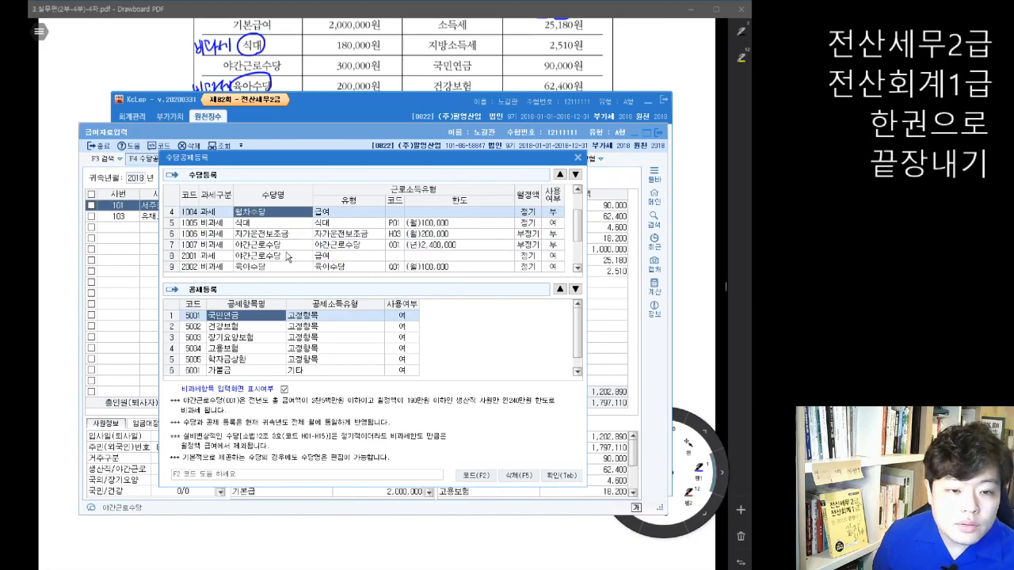
left_click(289, 247)
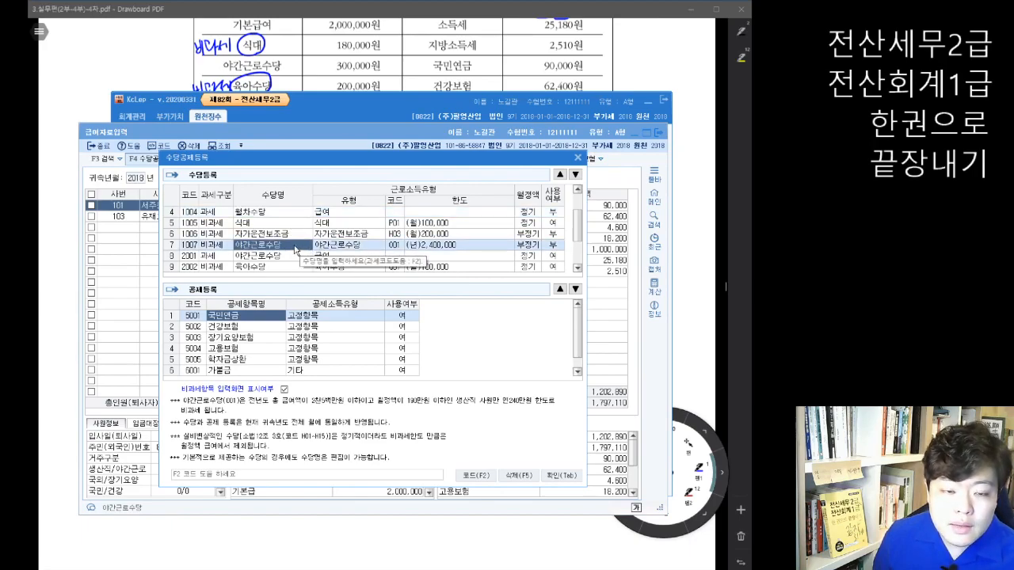
left_click(269, 257)
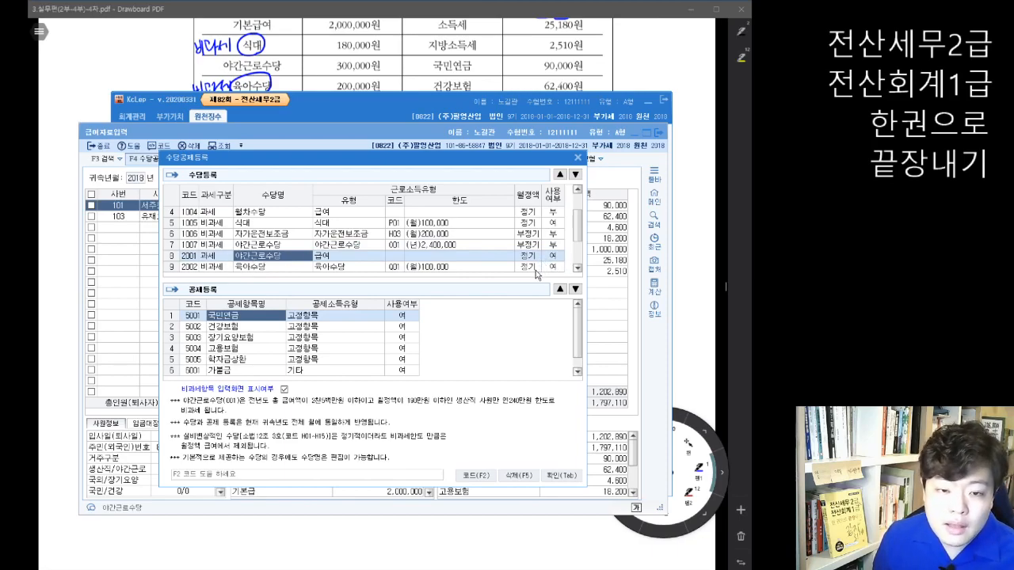
left_click(281, 245)
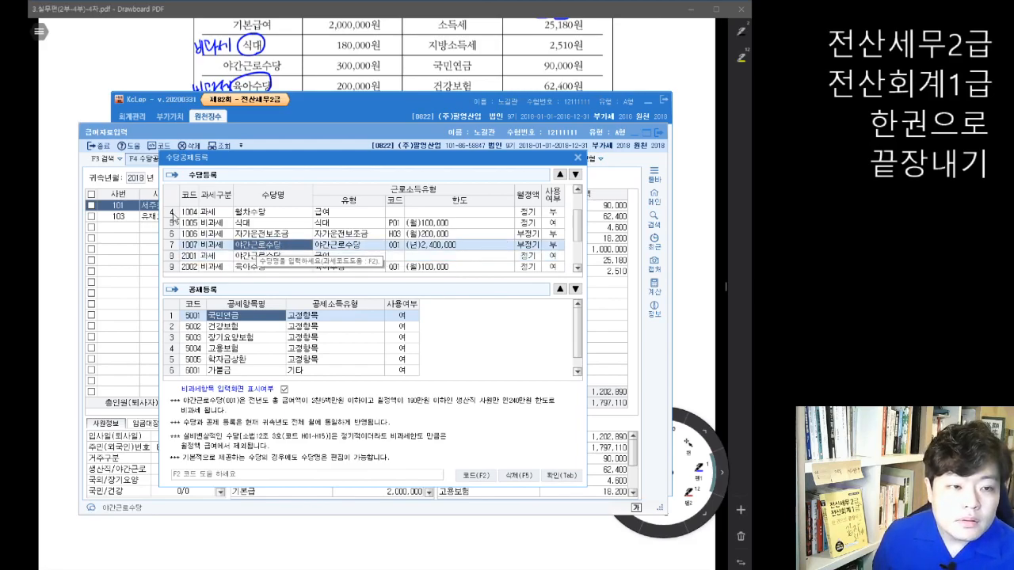
left_click(335, 108)
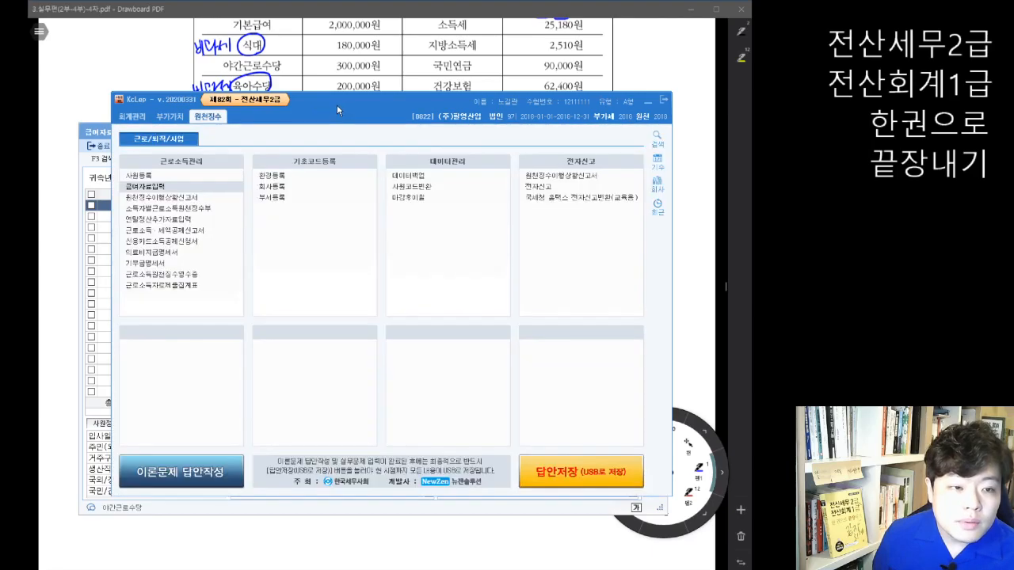
Check employee 101's 생산직여부 and 야간근로비과세 settings in 사원등록, then return to payroll entry
left_click(155, 182)
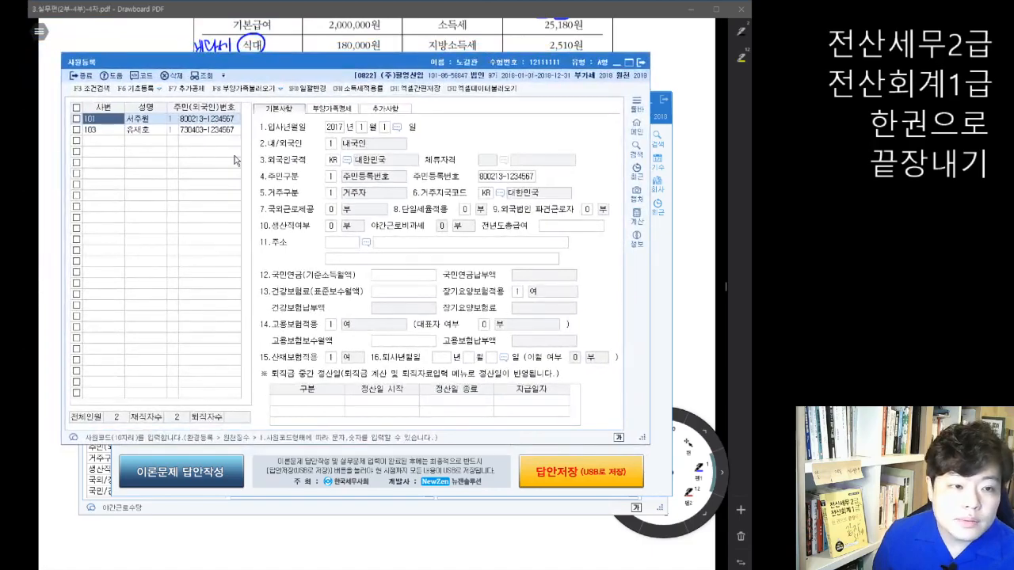
left_click(145, 120)
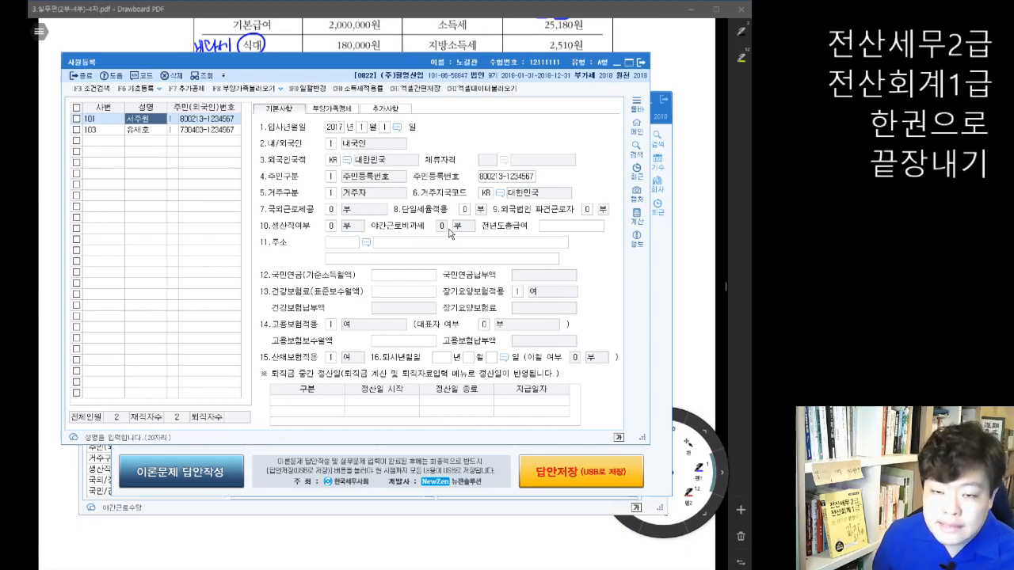
left_click(641, 62)
left_click(99, 133)
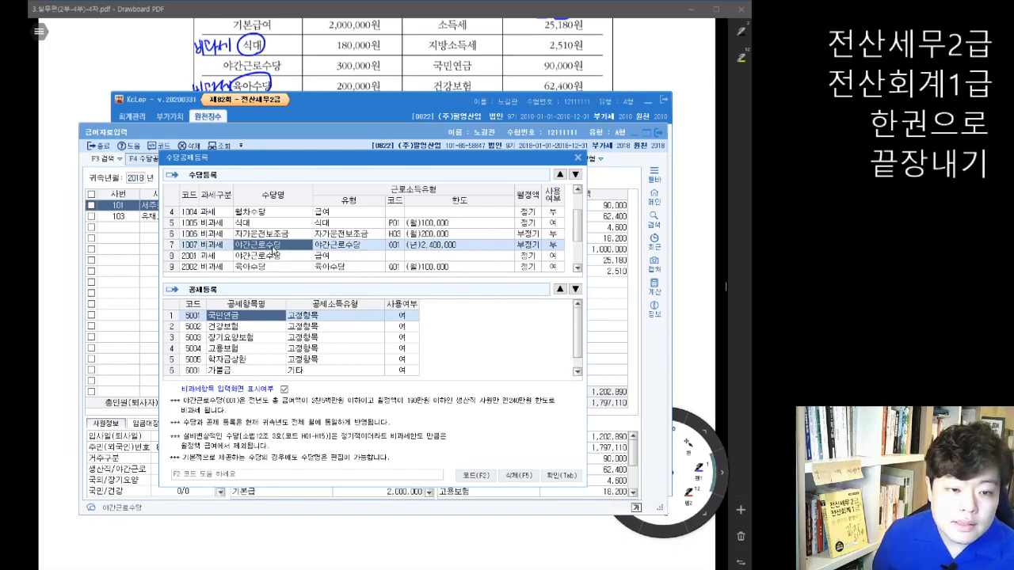
Review the taxable 2001 and tax-free 1007 야간근로수당 rows, then close 수당공제등록
left_click_drag(385, 161, 402, 293)
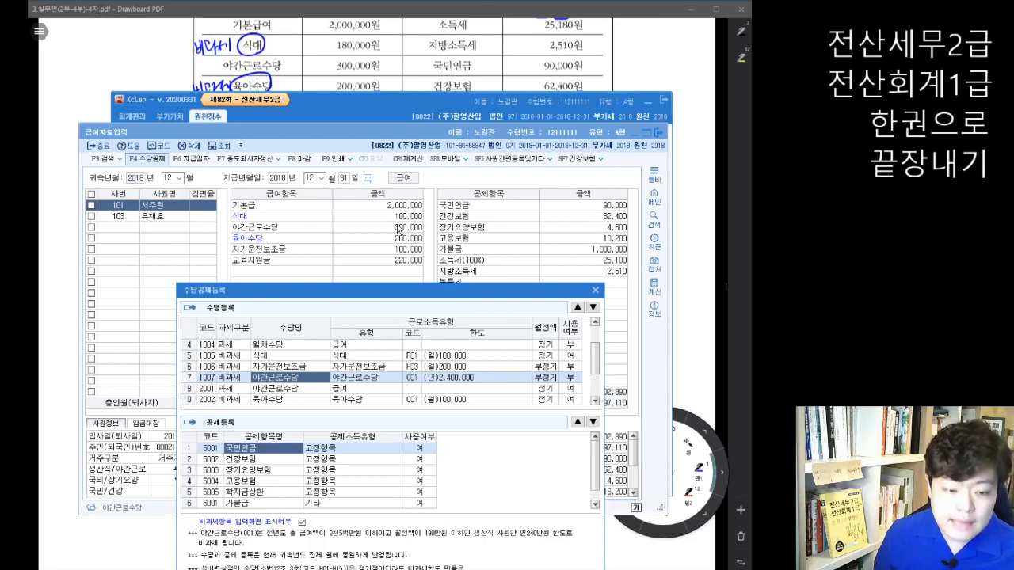
left_click_drag(423, 294, 424, 249)
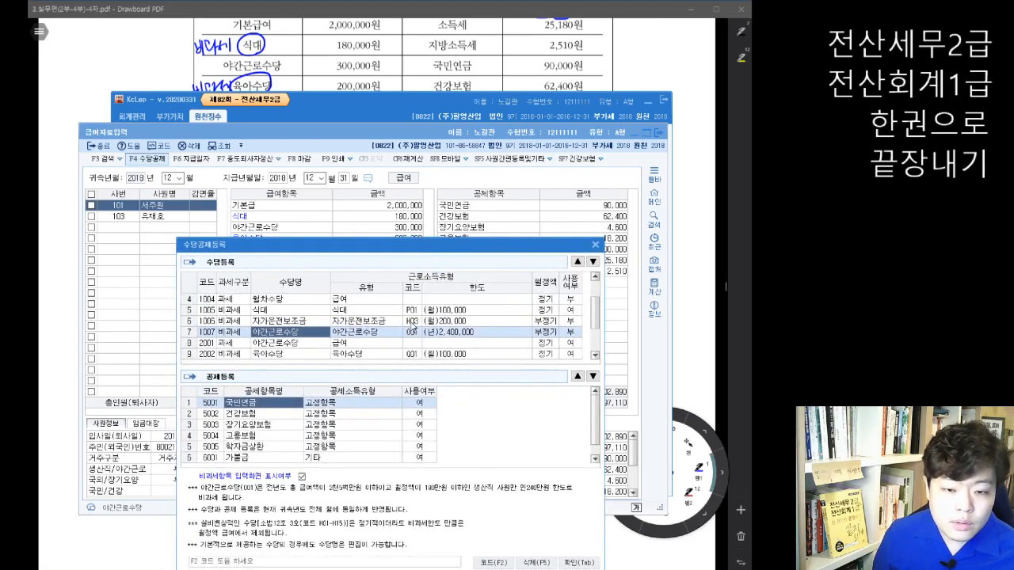
left_click(237, 343)
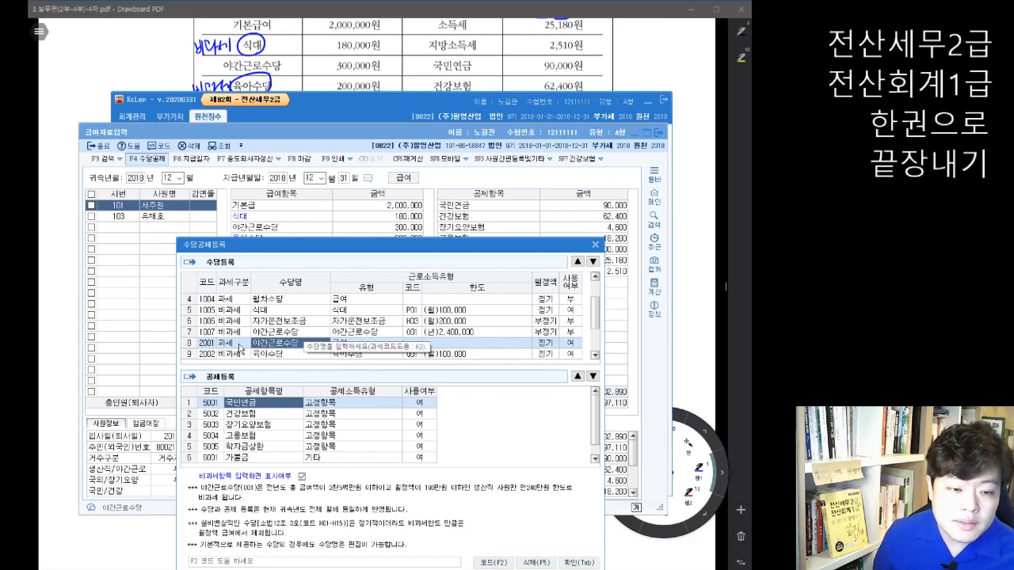
left_click(290, 333)
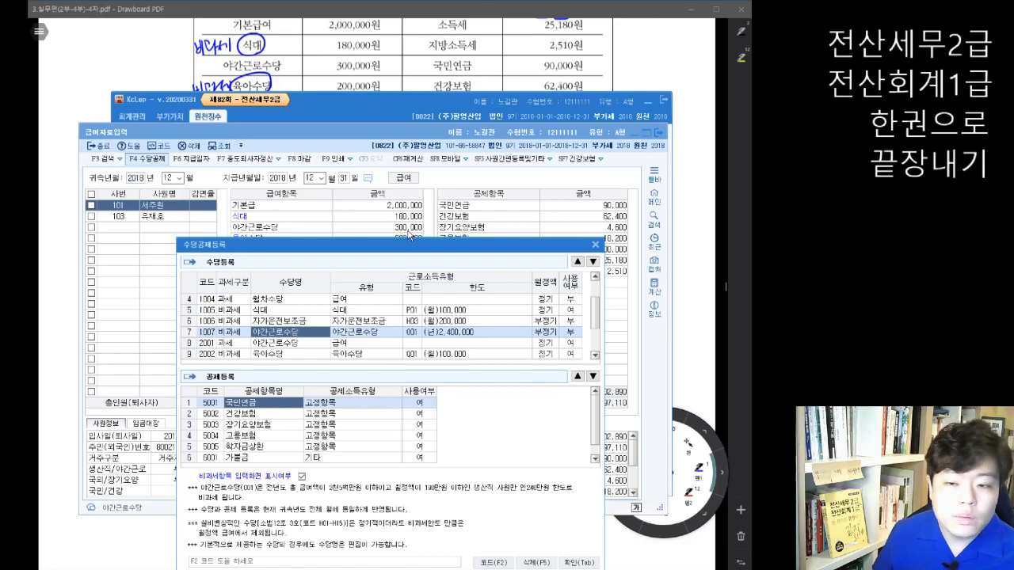
left_click(595, 245)
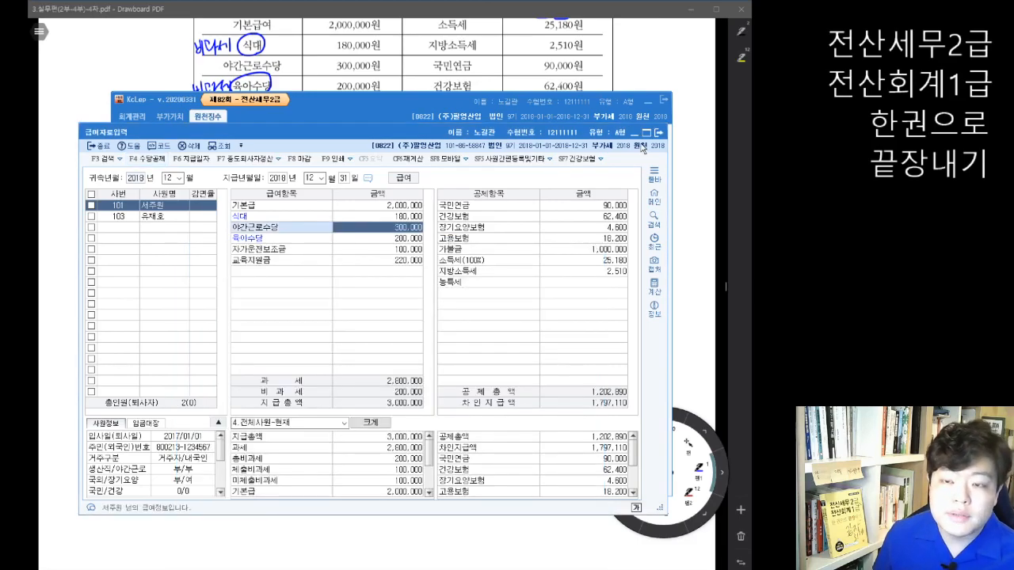
Close payroll entry, exit KcLep with 예(Y), and select the 제62회 desktop shortcut
left_click(658, 132)
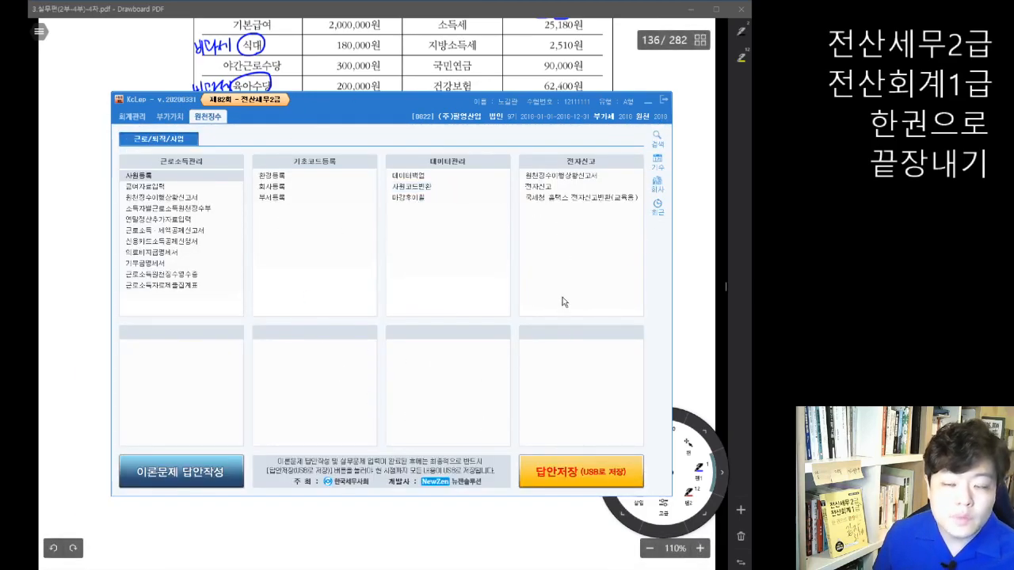
left_click(664, 100)
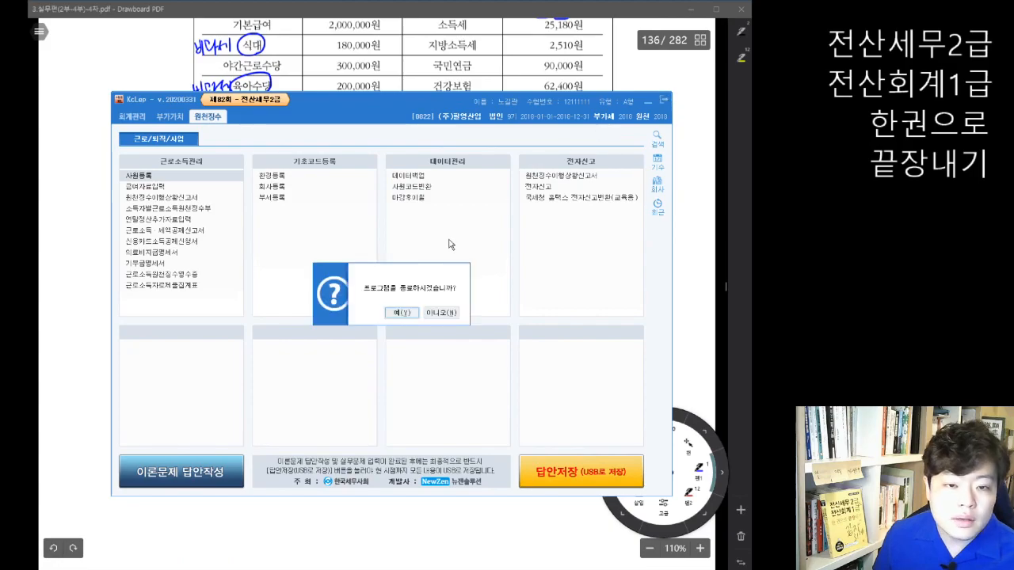
left_click(401, 313)
scroll(419, 281, "down", 10)
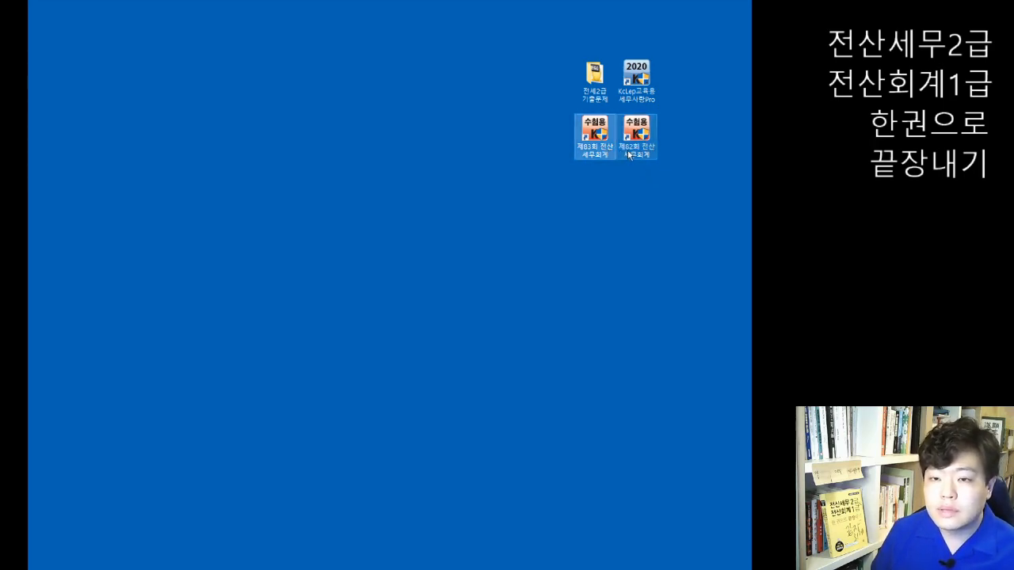
left_click(630, 152)
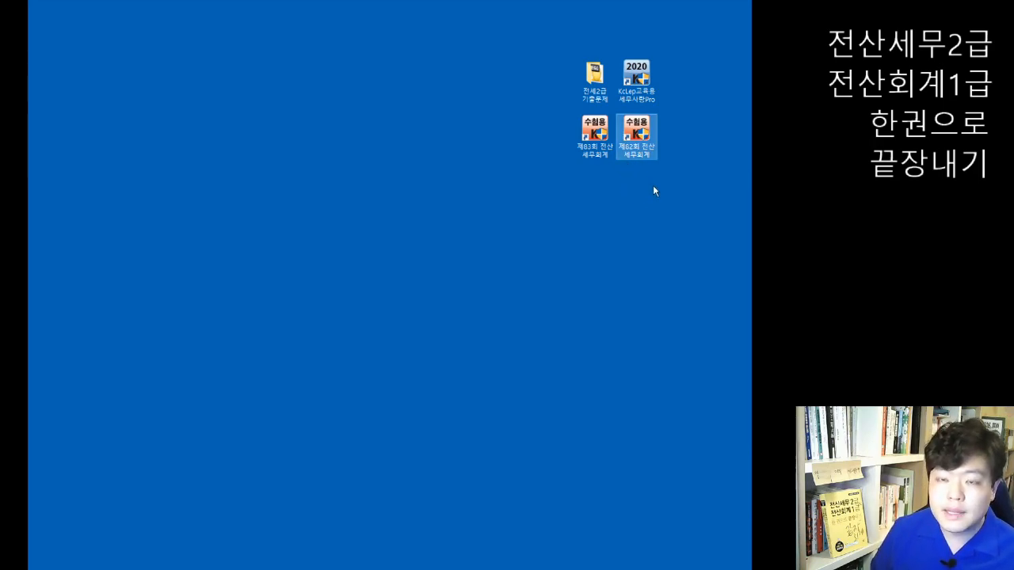
Open the 전세2급 기출문제 folder and consult the supervisor-number table document
double_click(605, 98)
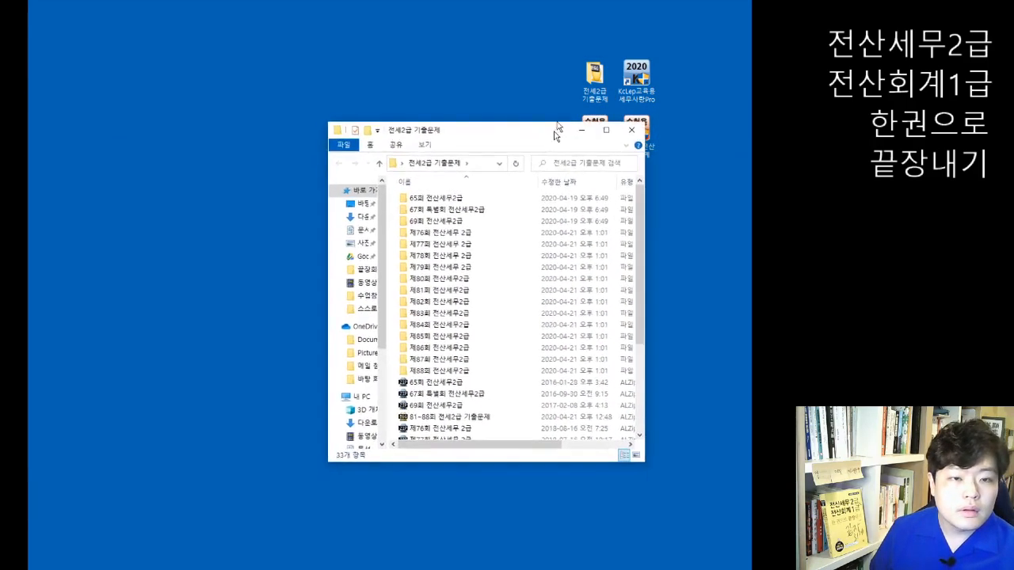
left_click_drag(558, 133, 607, 100)
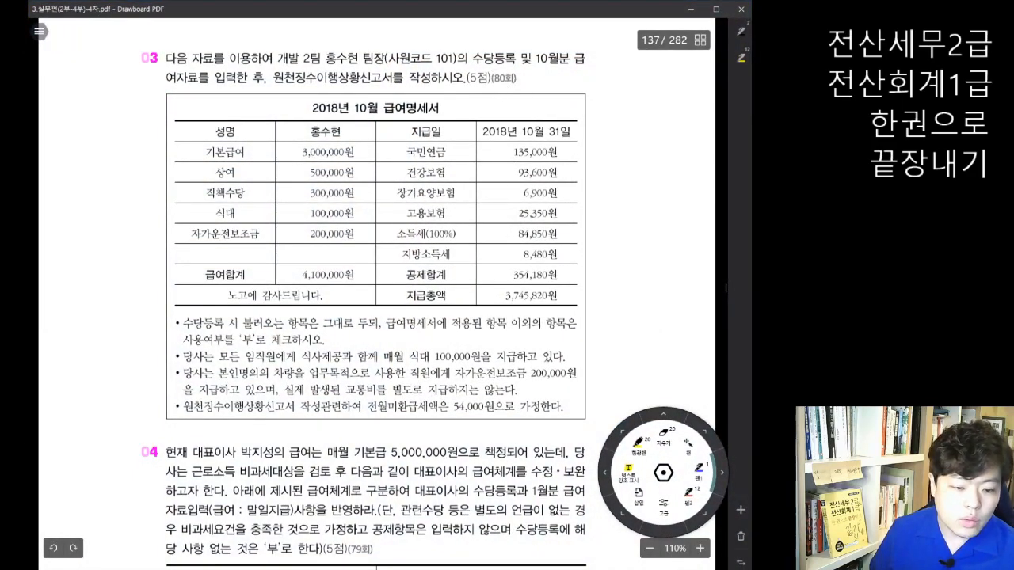
left_click(171, 569)
left_click(183, 550)
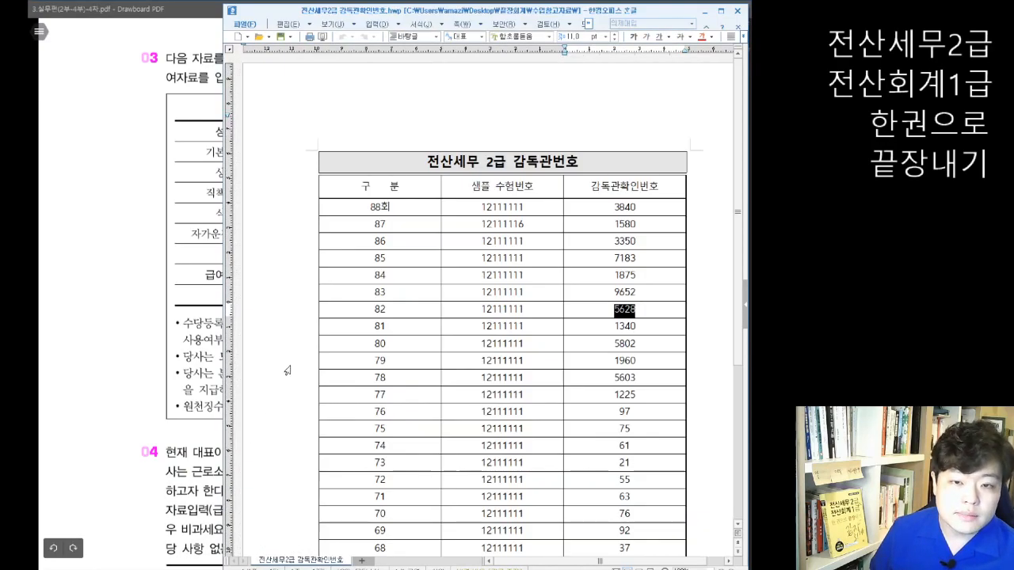
left_click(49, 568)
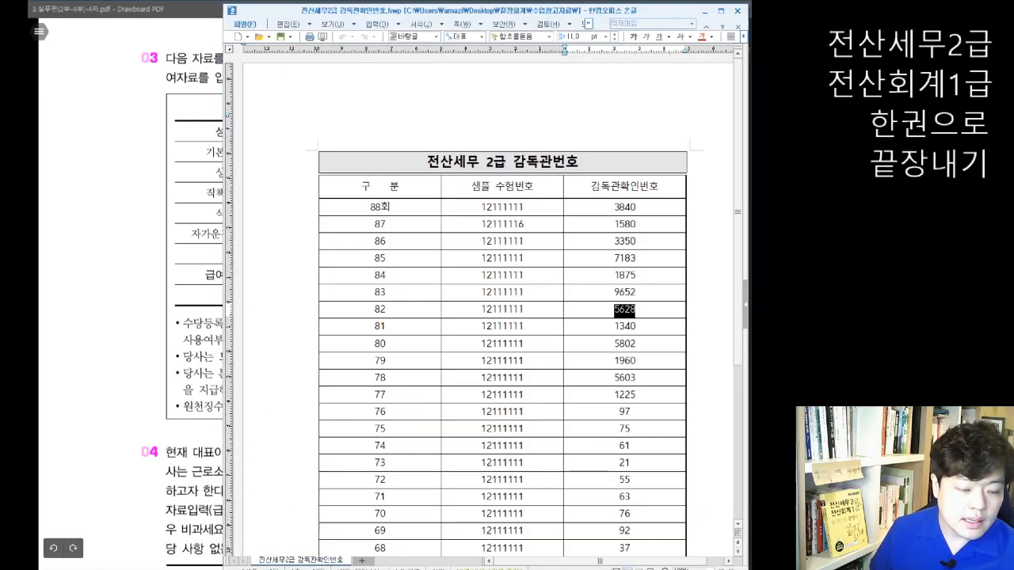
left_click(77, 529)
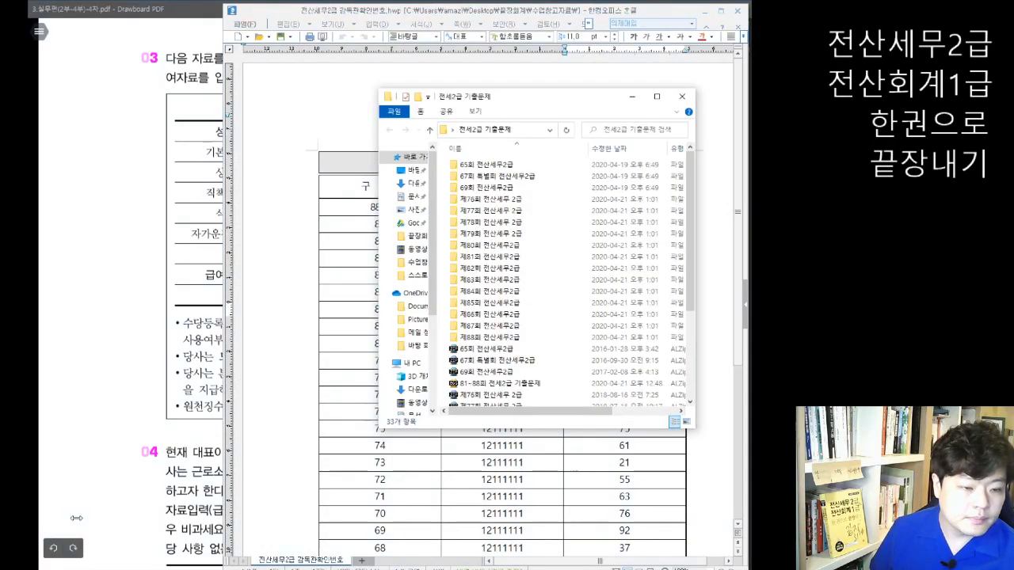
Run the Tax setup program from 제80회 전산세무2급 > 2교시
double_click(497, 246)
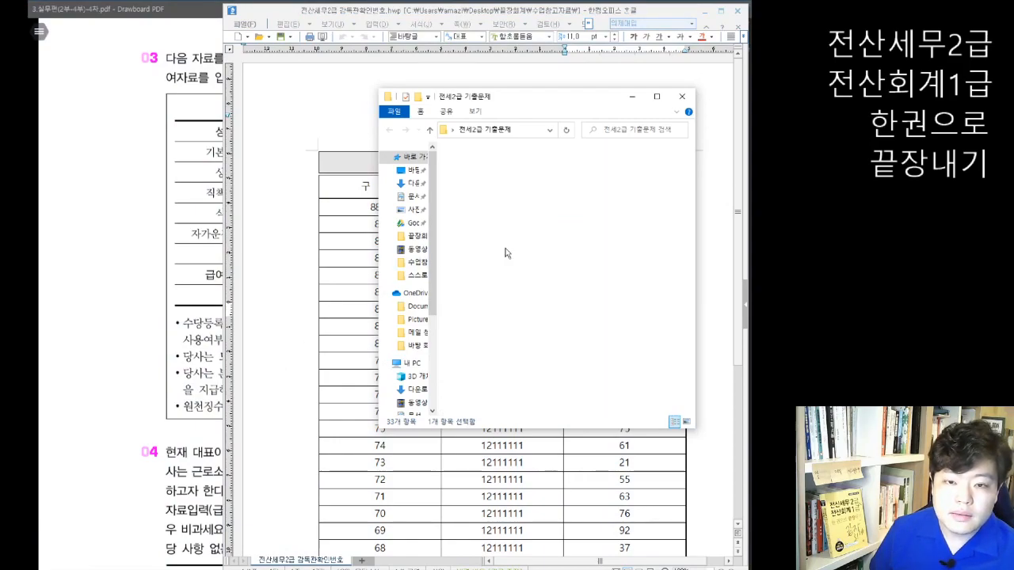
double_click(482, 166)
double_click(478, 177)
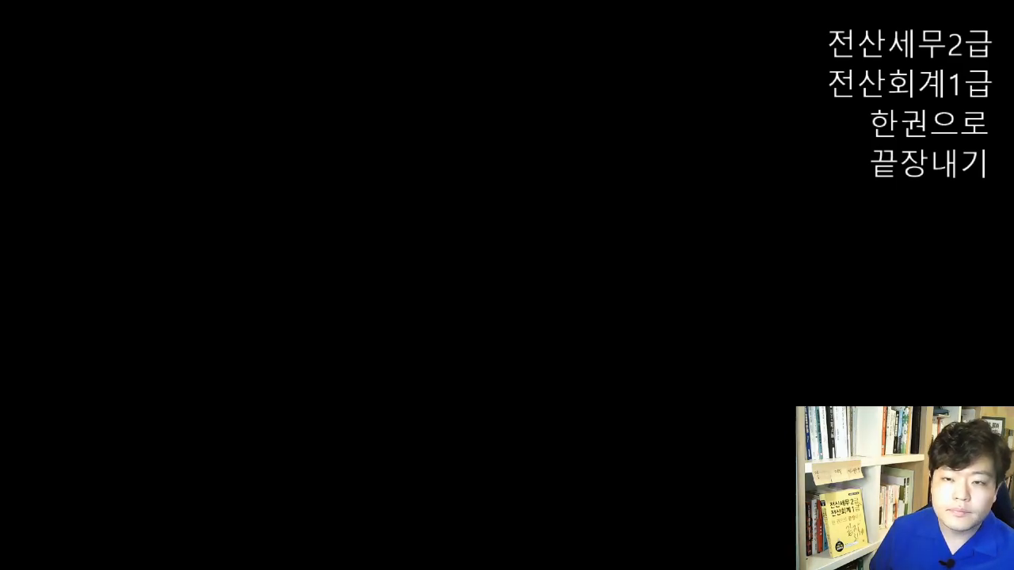
Install the 80th exam base data, pasting the exam number from the table and entering the candidate's name
left_click_drag(252, 191, 206, 180)
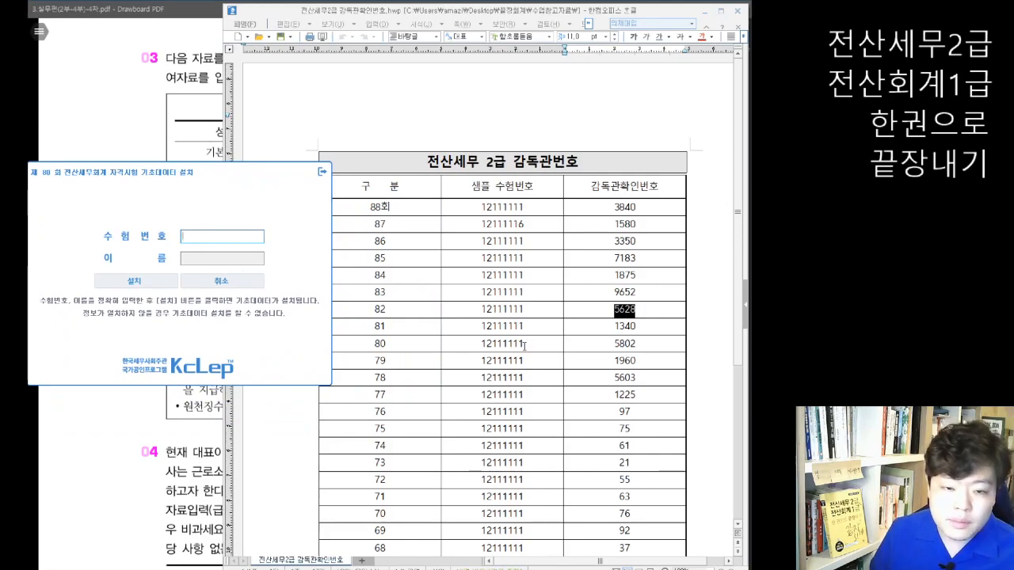
left_click_drag(475, 346, 534, 345)
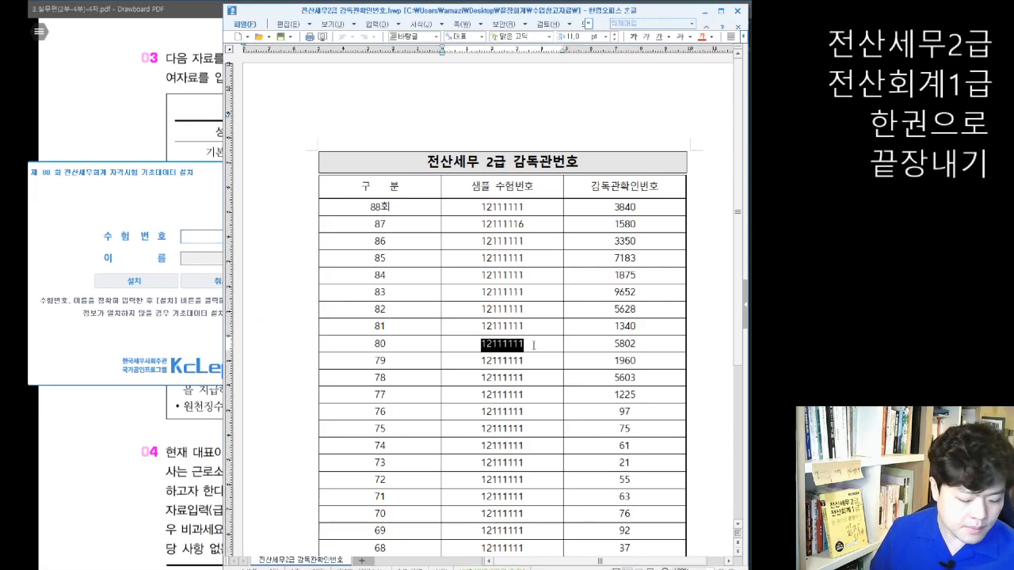
key("ctrl+c")
left_click(202, 236)
key("ctrl+v")
left_click(206, 257)
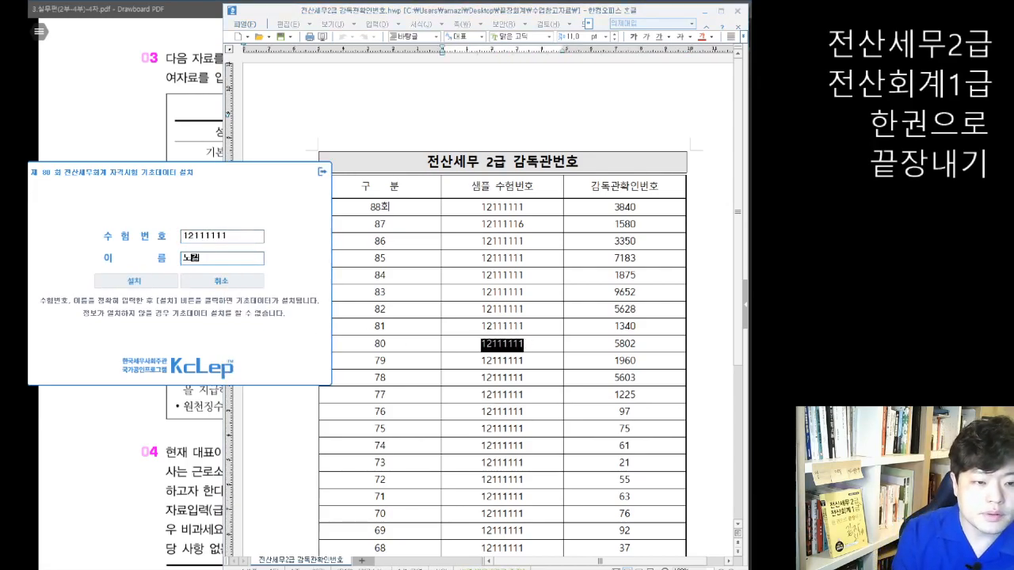
left_click(144, 285)
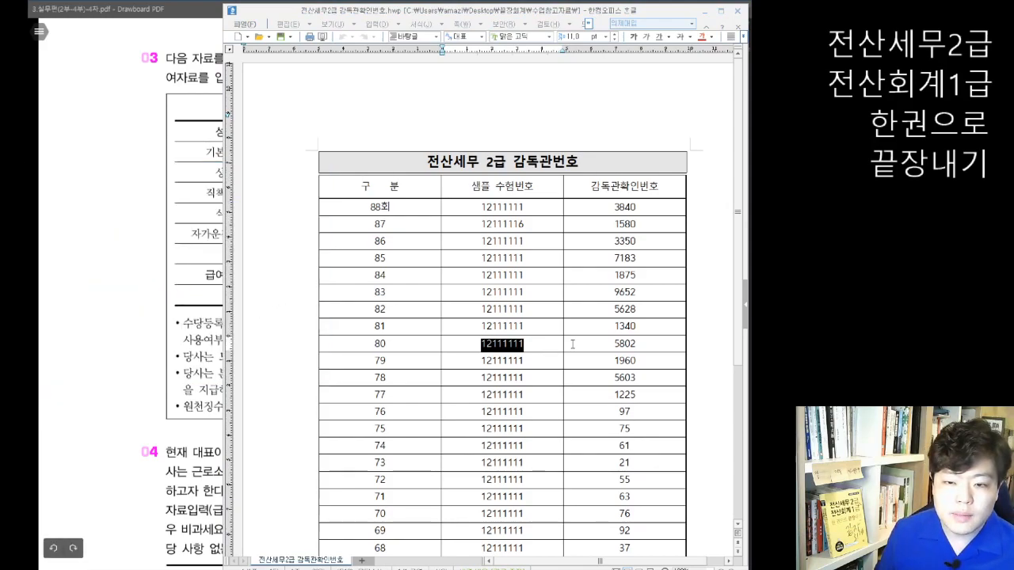
Log in as type A with the supervisor confirmation number, then reposition the KcLep menu
double_click(625, 343)
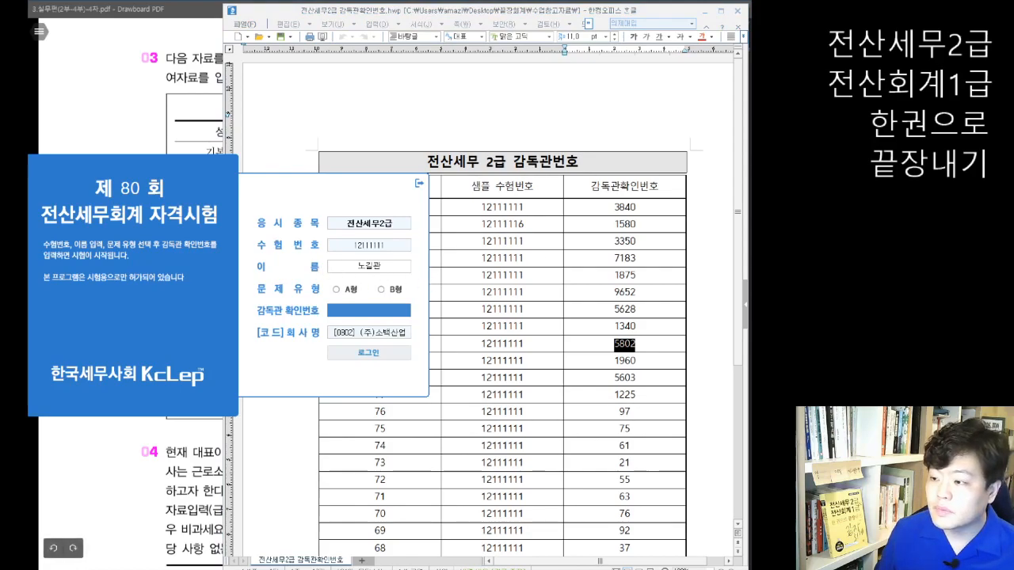
type("5802")
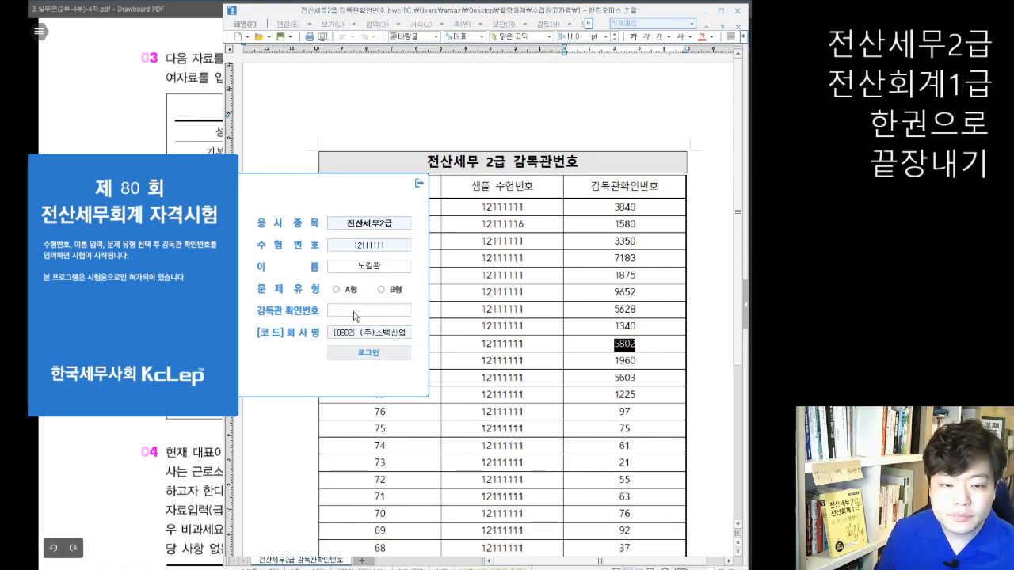
left_click(342, 293)
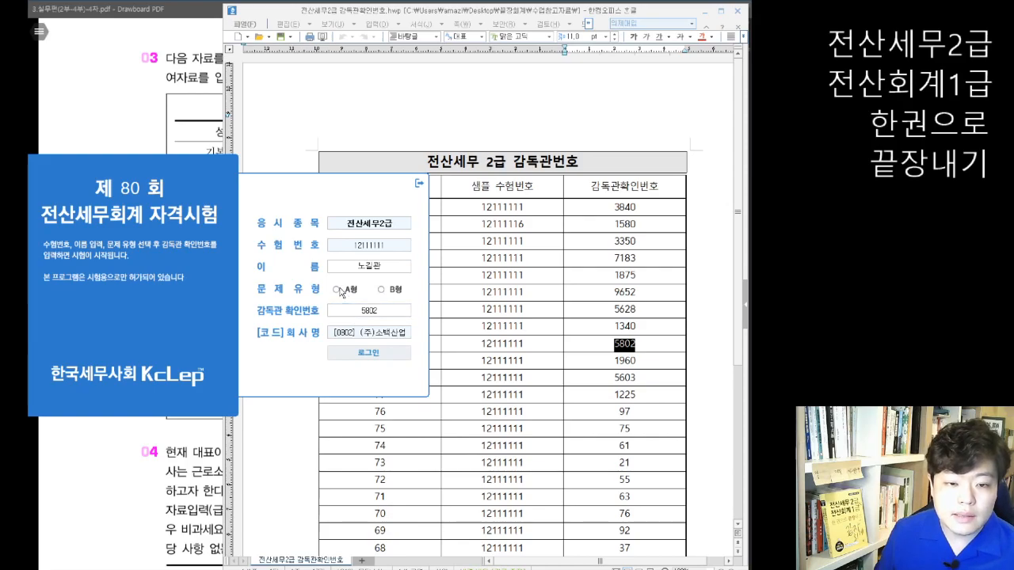
left_click(369, 353)
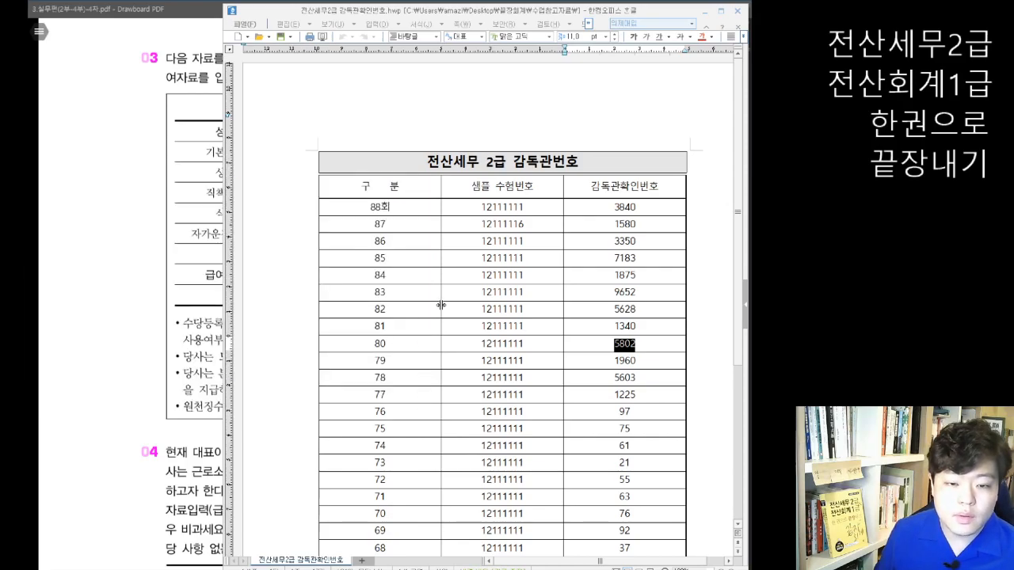
left_click(703, 10)
left_click_drag(368, 88, 570, 155)
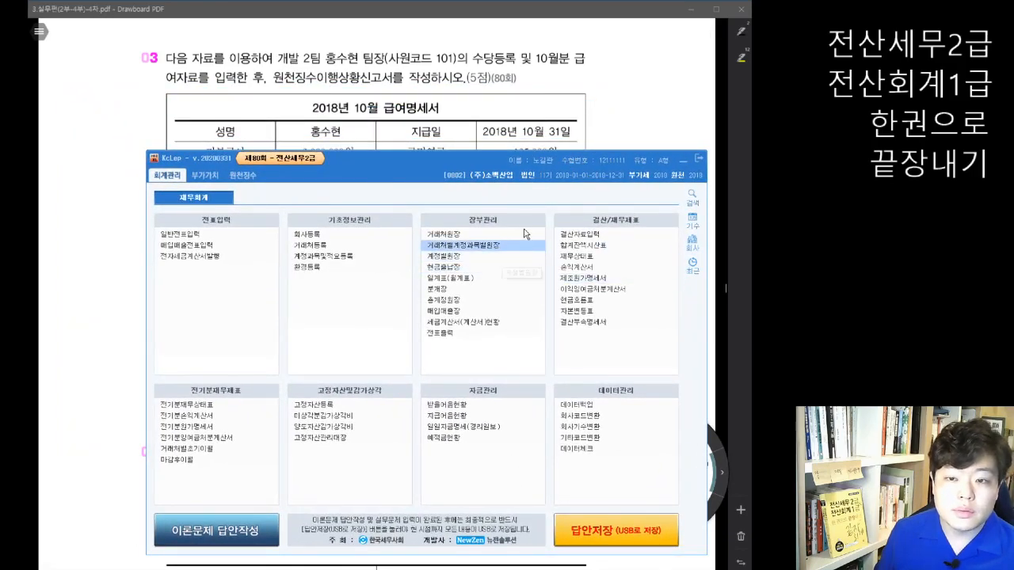
Minimize KcLep and tick the employee and allowance-registration requirements in problem 03
left_click(683, 161)
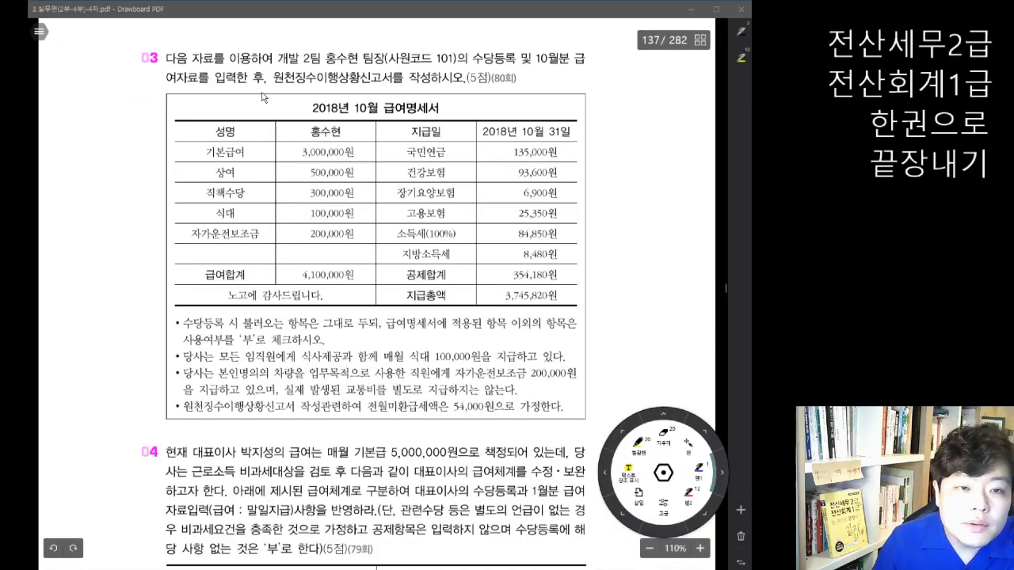
left_click_drag(319, 50, 331, 49)
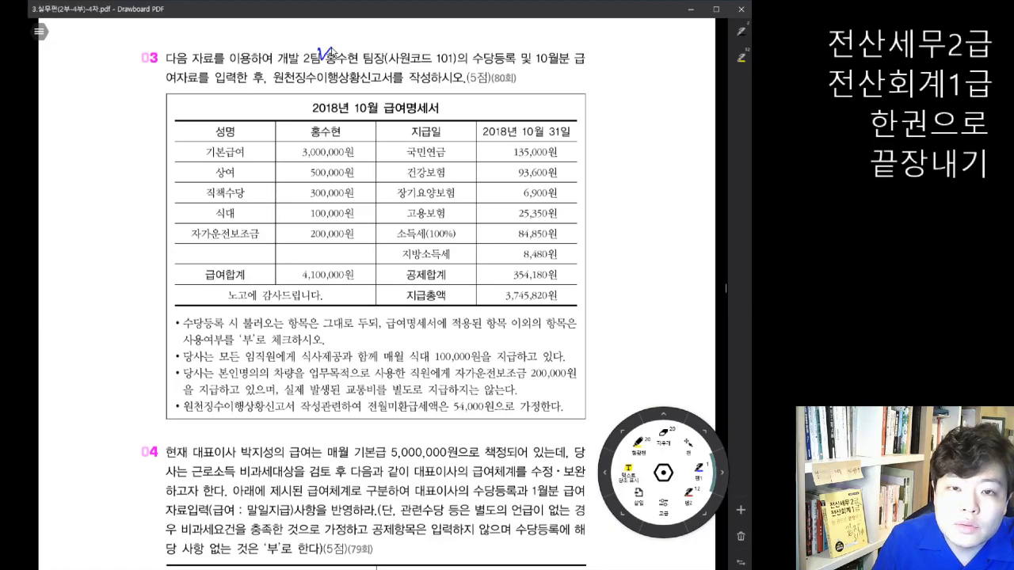
left_click_drag(470, 51, 486, 48)
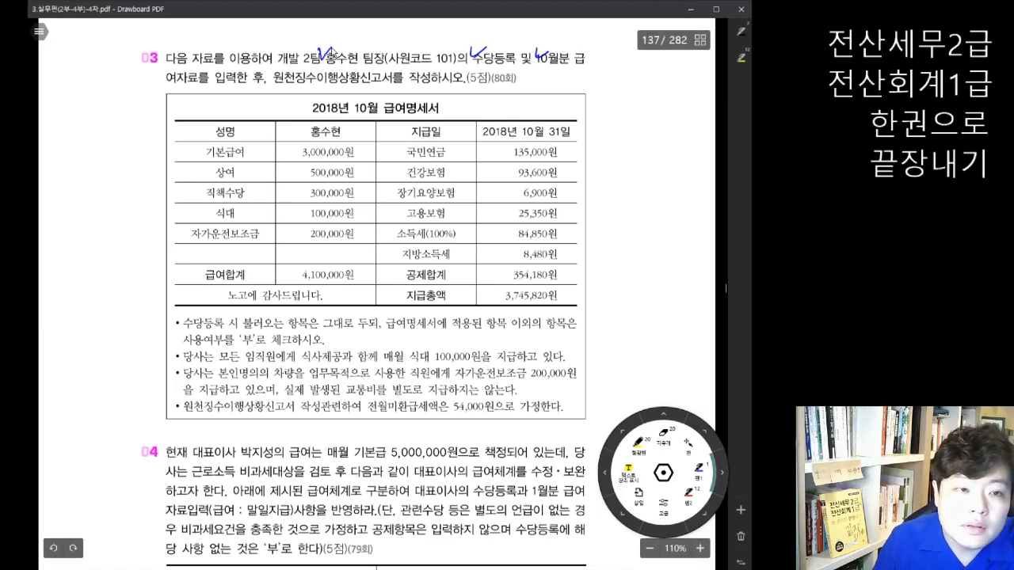
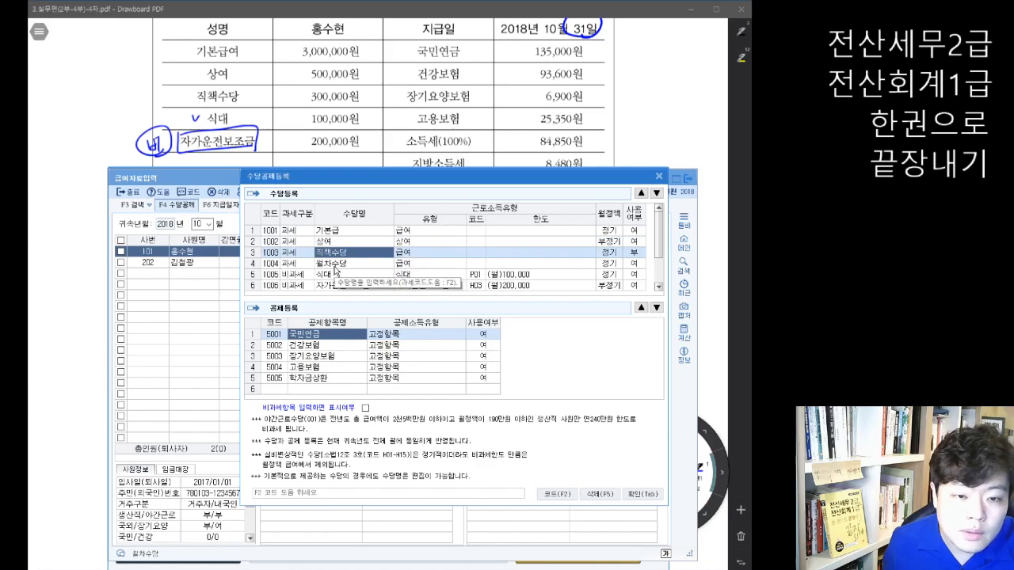
Keep 직책수당 in use and set 월차수당 and the built-in 식대 to 부 (unused)
left_click(635, 254)
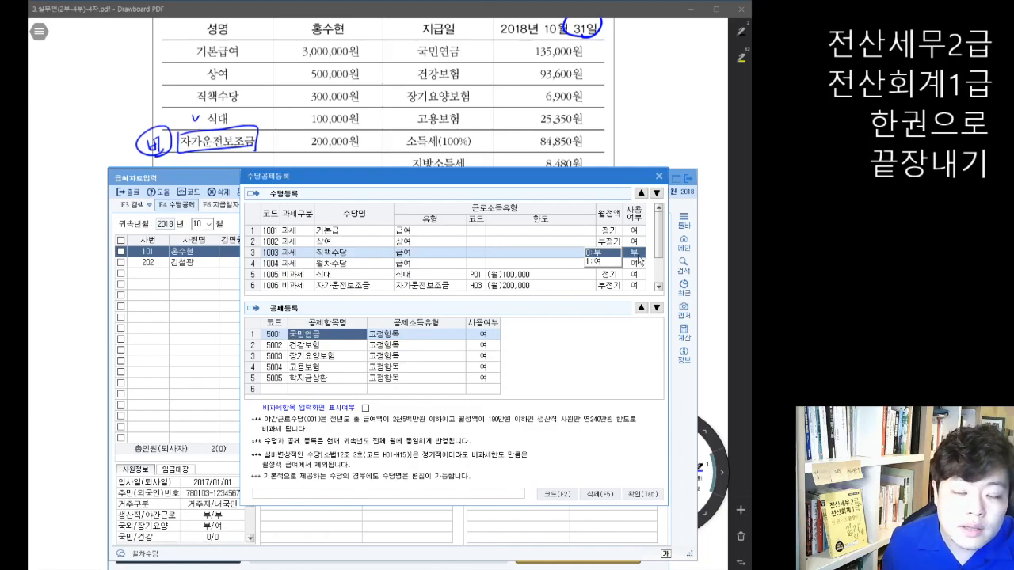
left_click(610, 262)
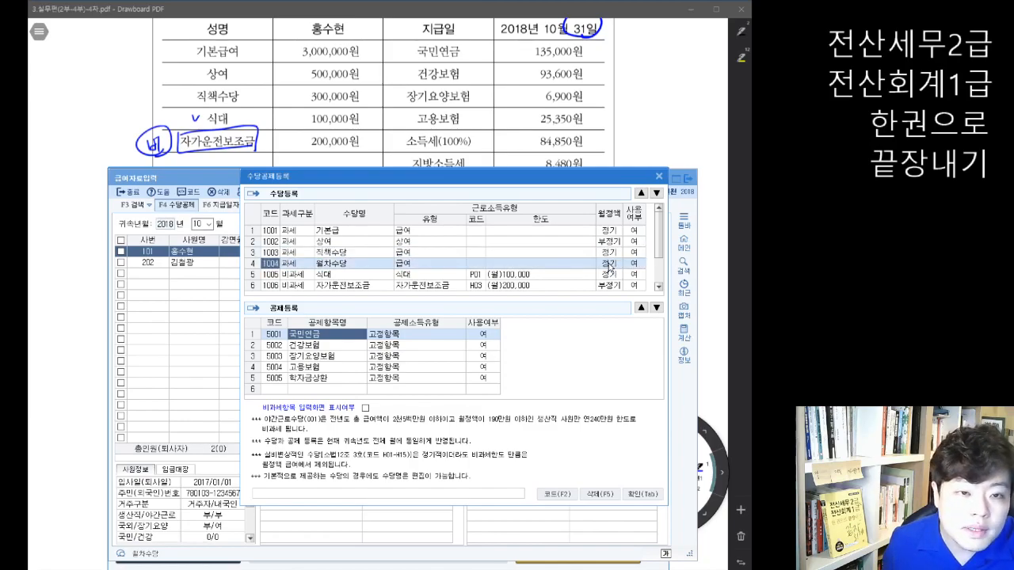
left_click(615, 261)
left_click(610, 254)
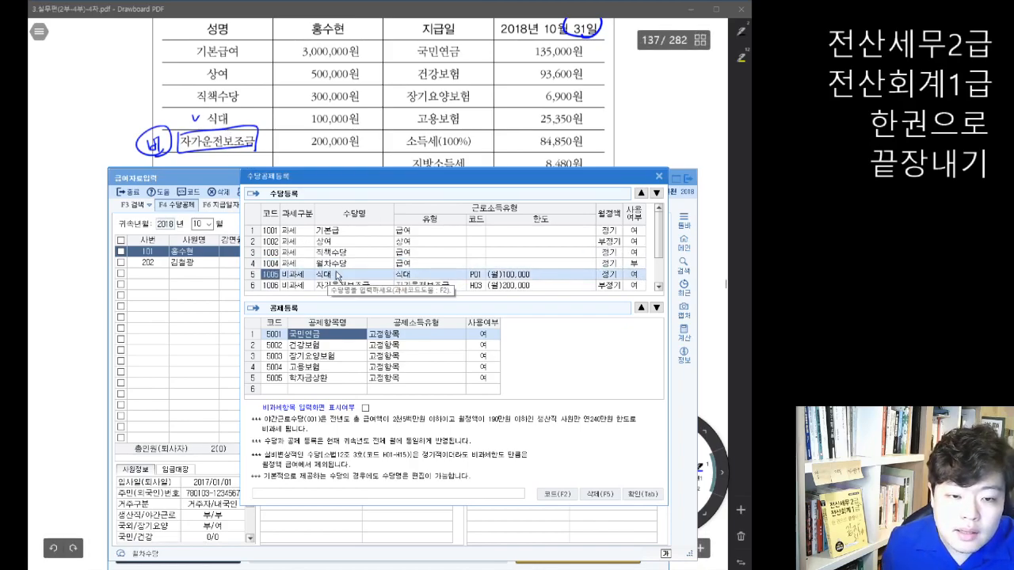
scroll(339, 276, "down", 1)
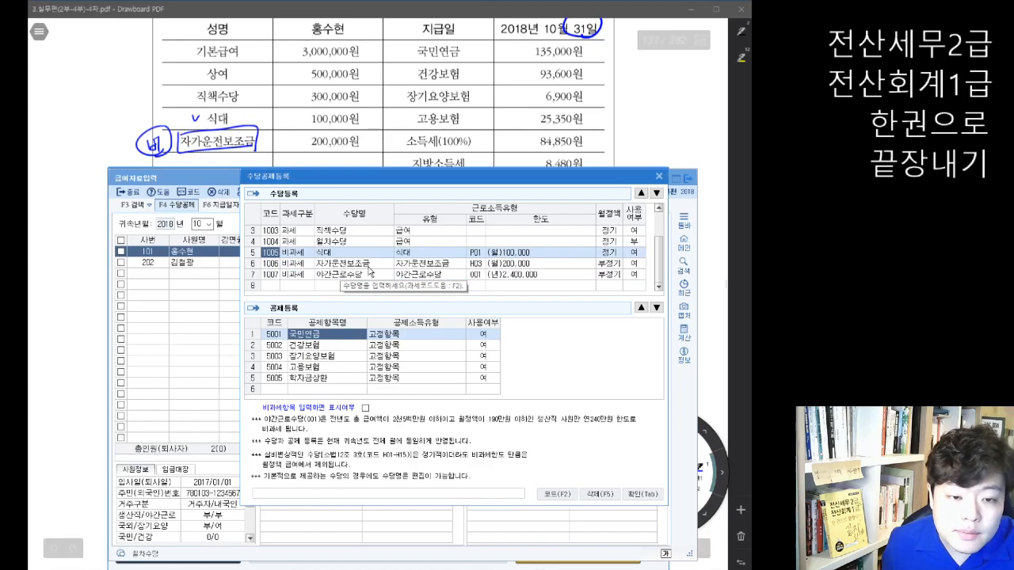
left_click(633, 253)
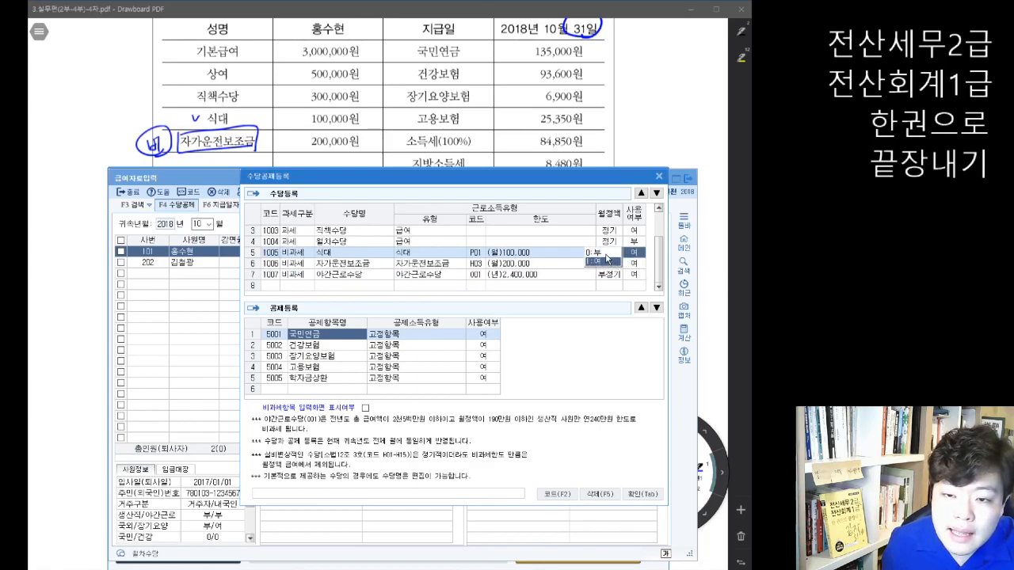
key("0")
Add a new taxable (과세) allowance named 식대, removing the accidental extra row
left_click(300, 286)
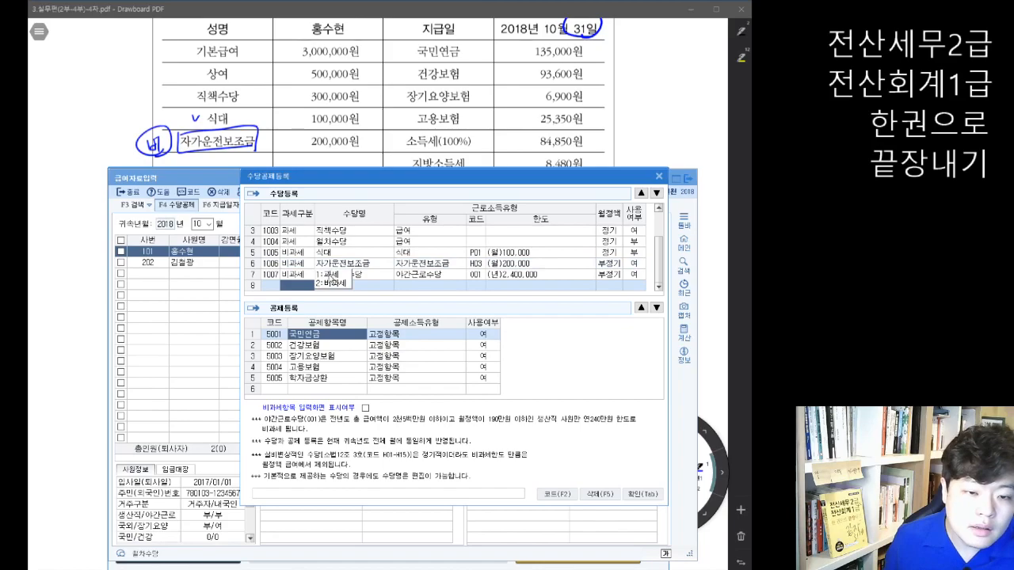
left_click(331, 274)
type("식대")
key("Return")
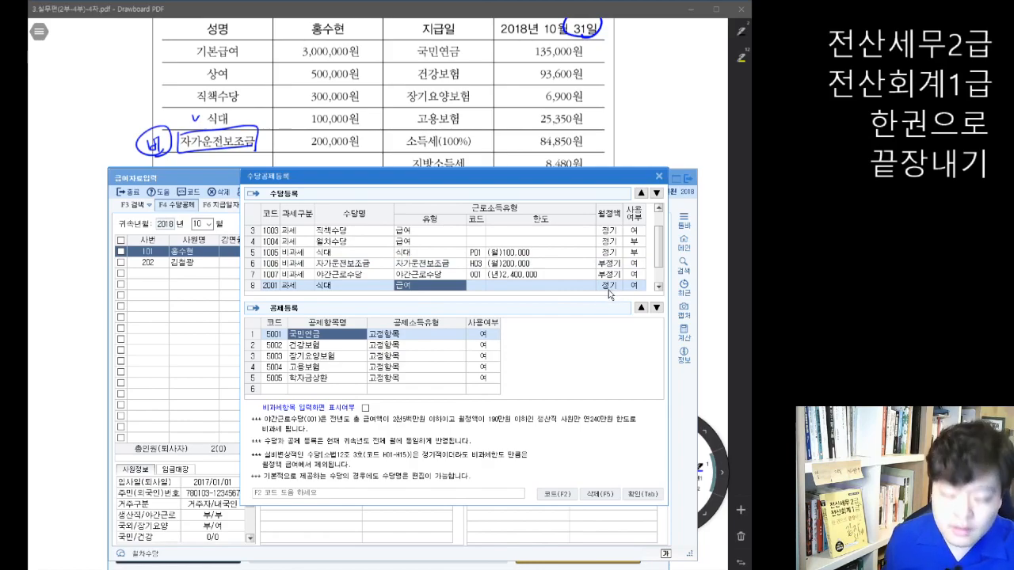
key("Return")
key("Return")
key("Return")
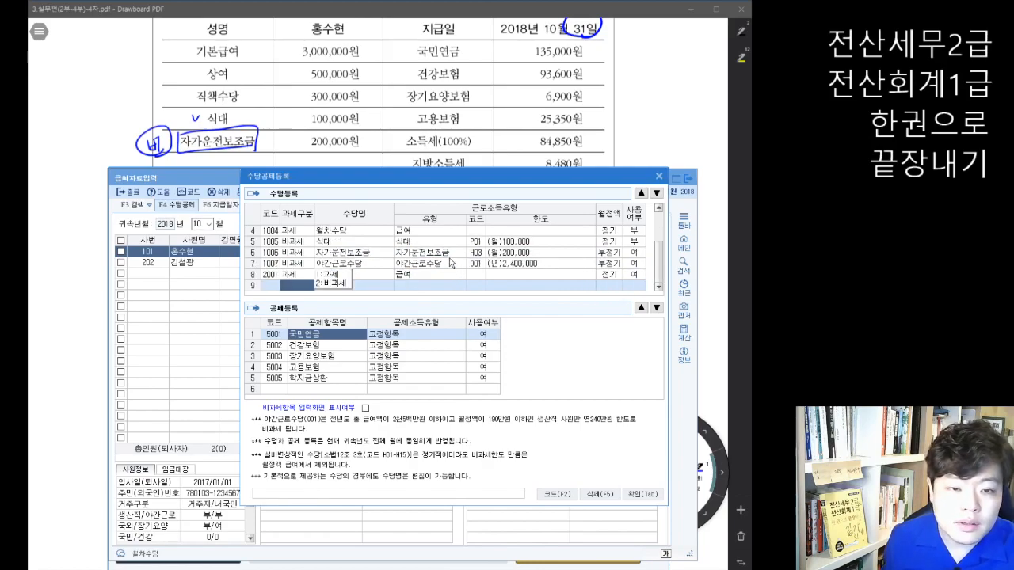
left_click(341, 241)
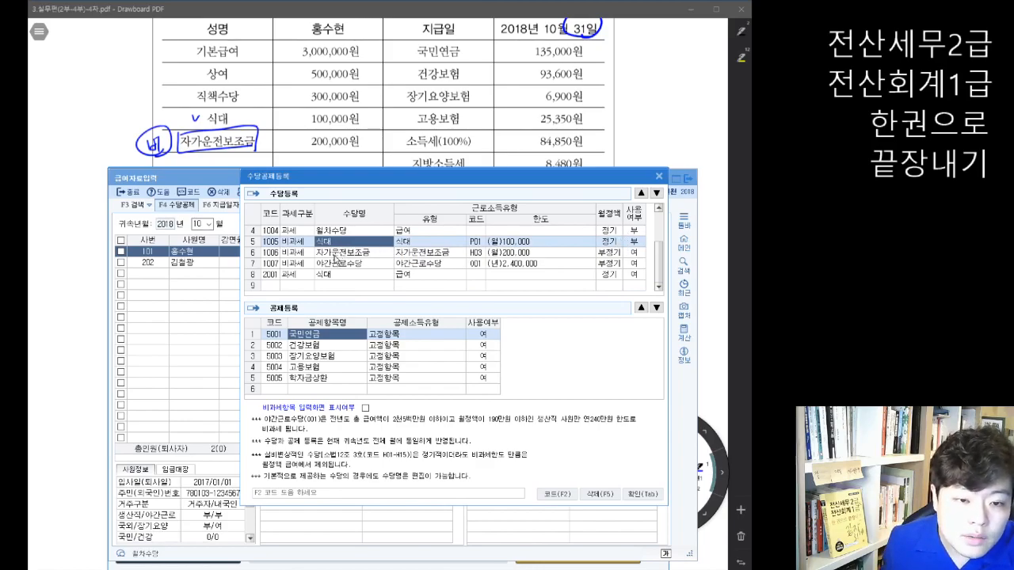
Review 자가운전보조금 and set 야간근로수당 to unused
left_click(339, 253)
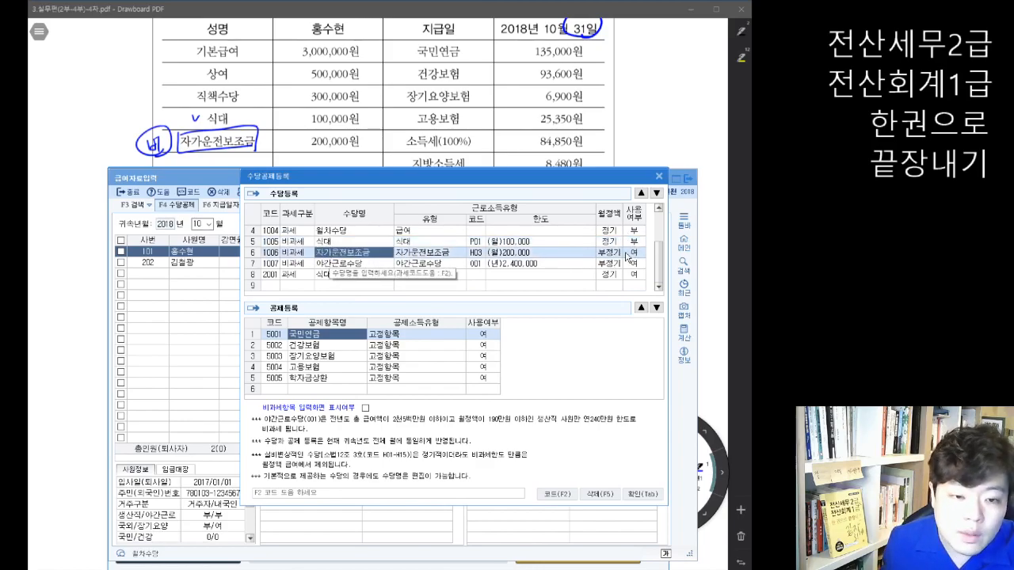
left_click(357, 264)
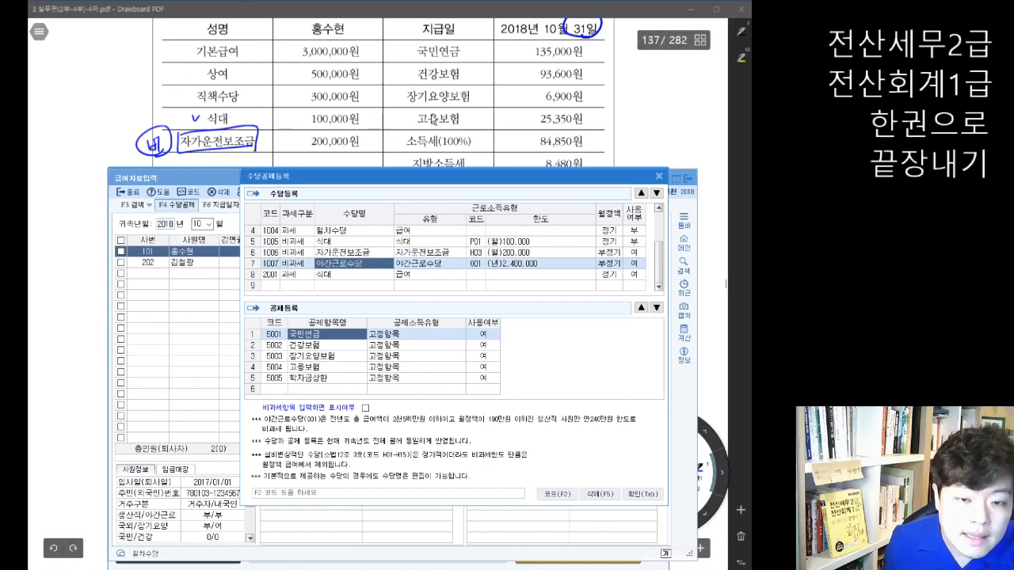
left_click(633, 267)
left_click(606, 256)
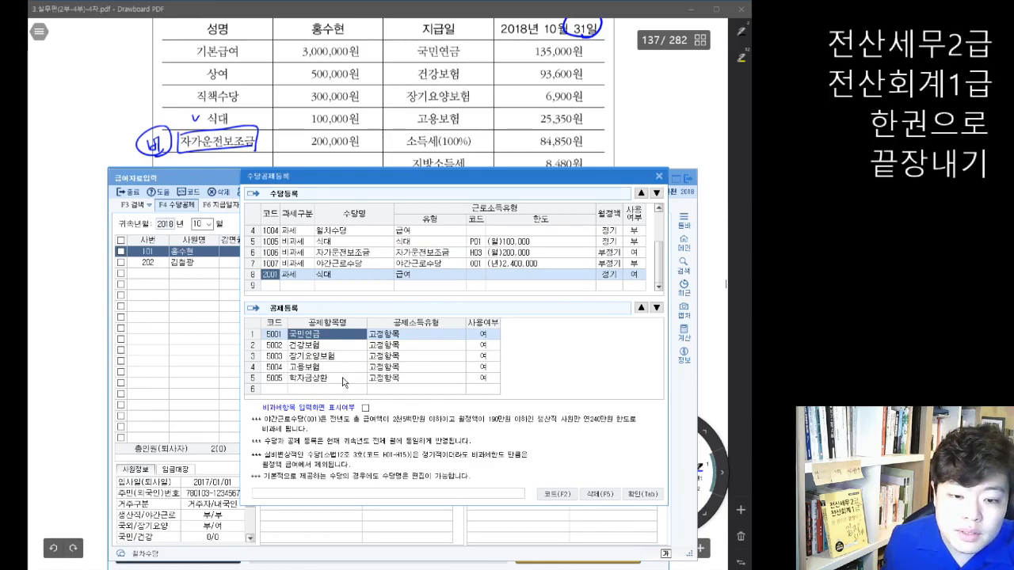
Set the 학자금상환 deduction unused, tick 비과세항목 표시, and confirm the allowance settings
left_click(608, 158)
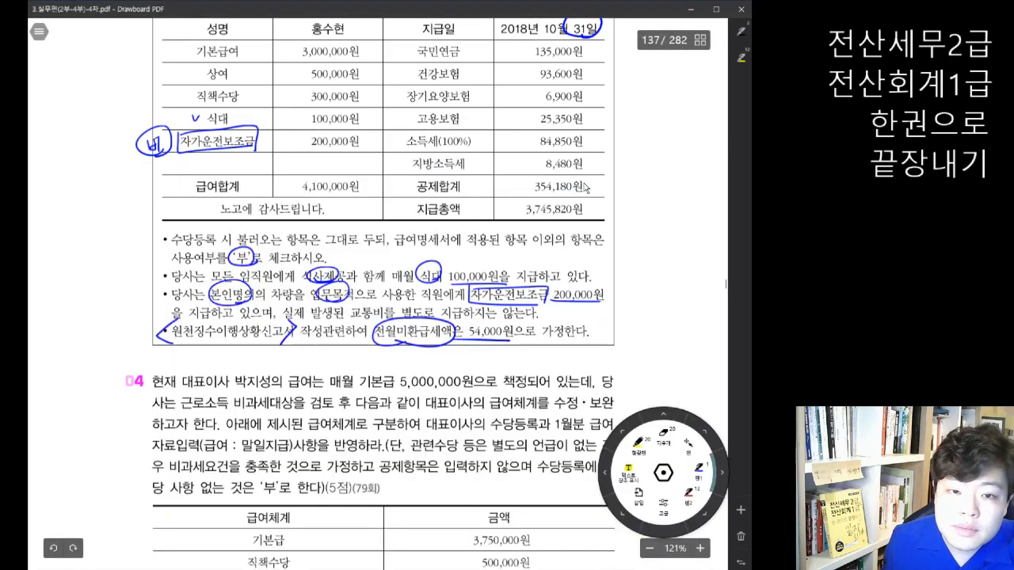
left_click(307, 569)
left_click(351, 378)
left_click(482, 386)
left_click(483, 378)
double_click(512, 368)
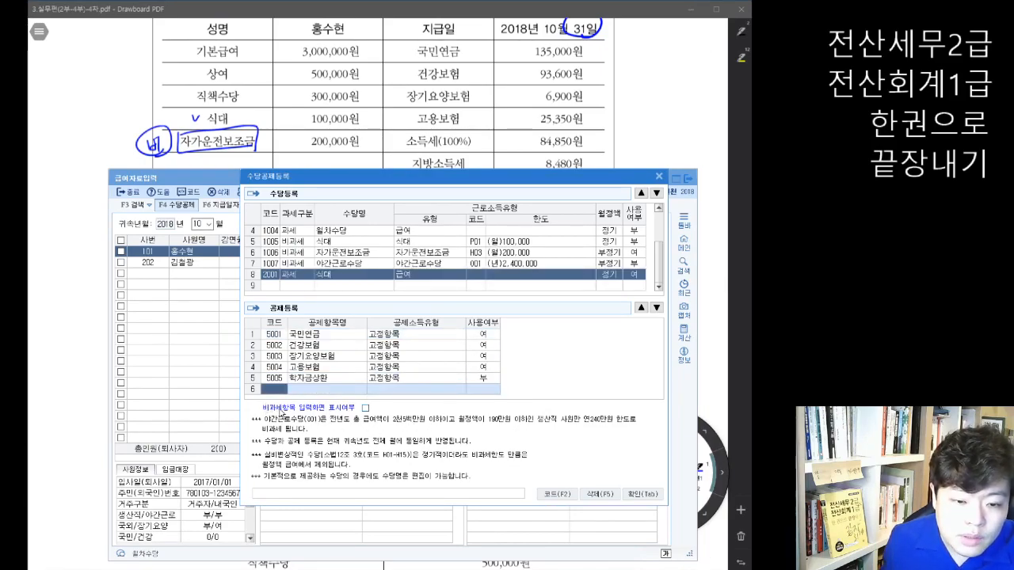
left_click(366, 408)
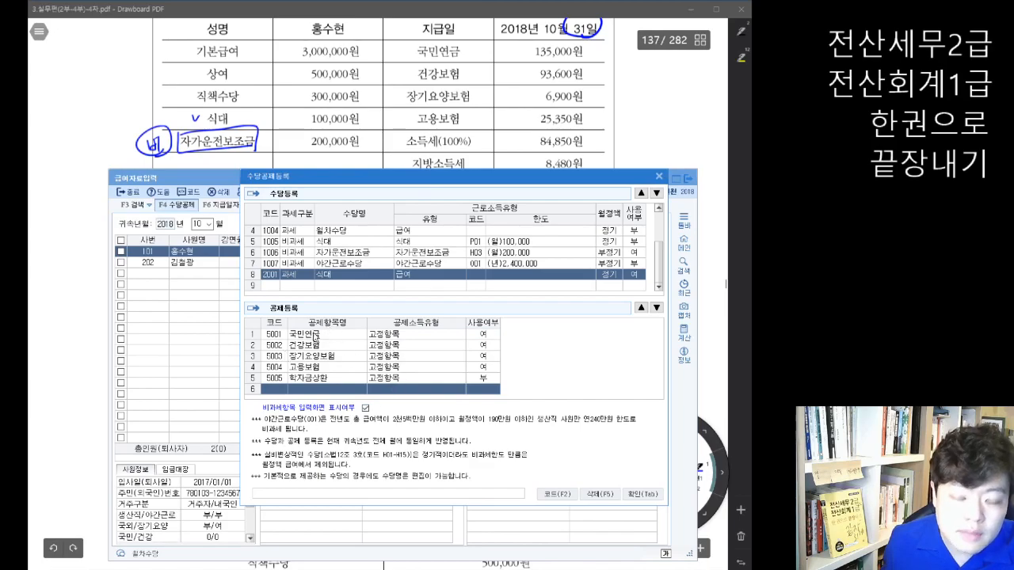
left_click(649, 496)
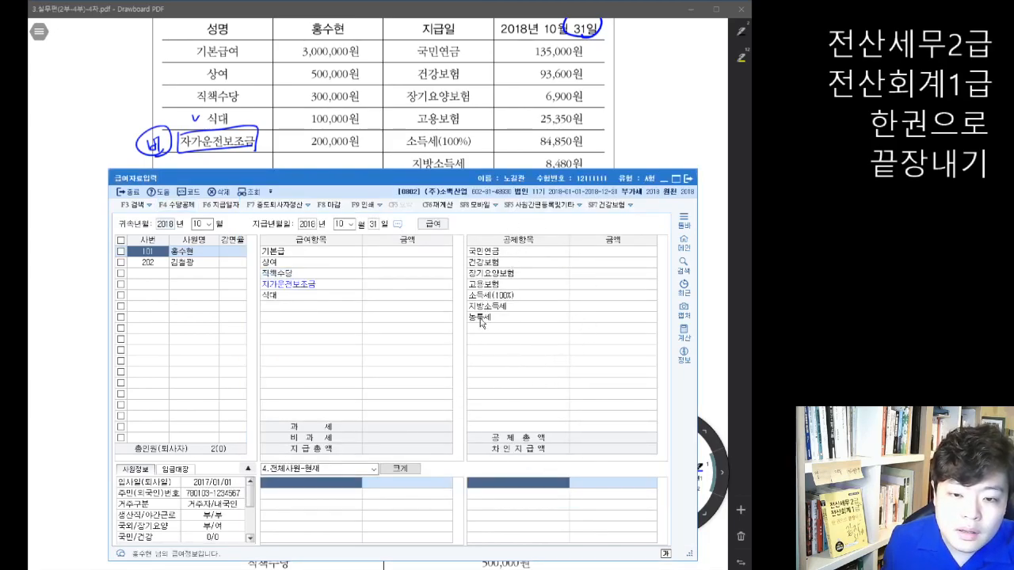
Enter October pay: 기본급 3,000,000, 상여 500,000, 직책수당 300,000, 자가운전보조금 200,000, 식대 100,000
left_click(602, 297)
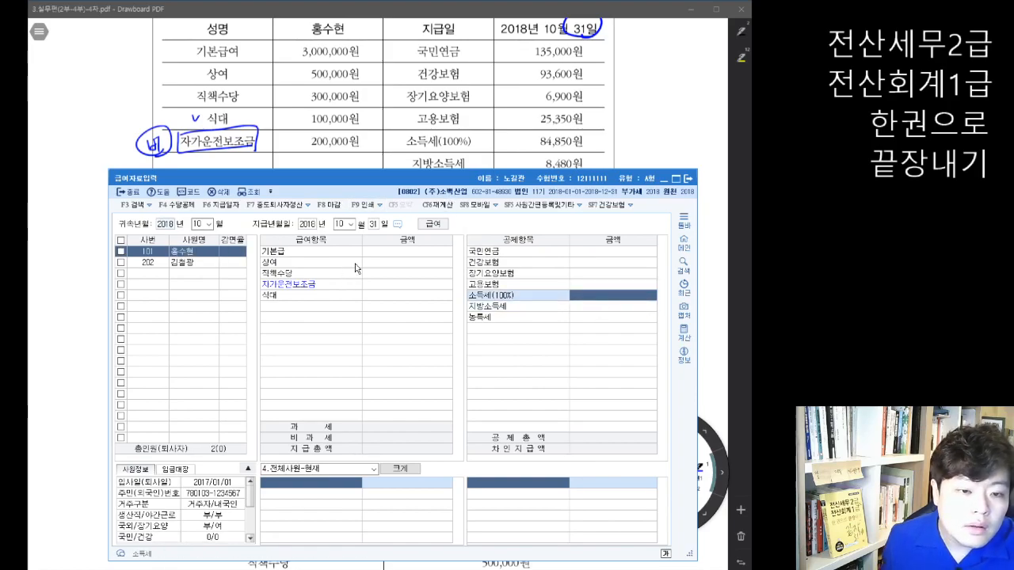
left_click(378, 254)
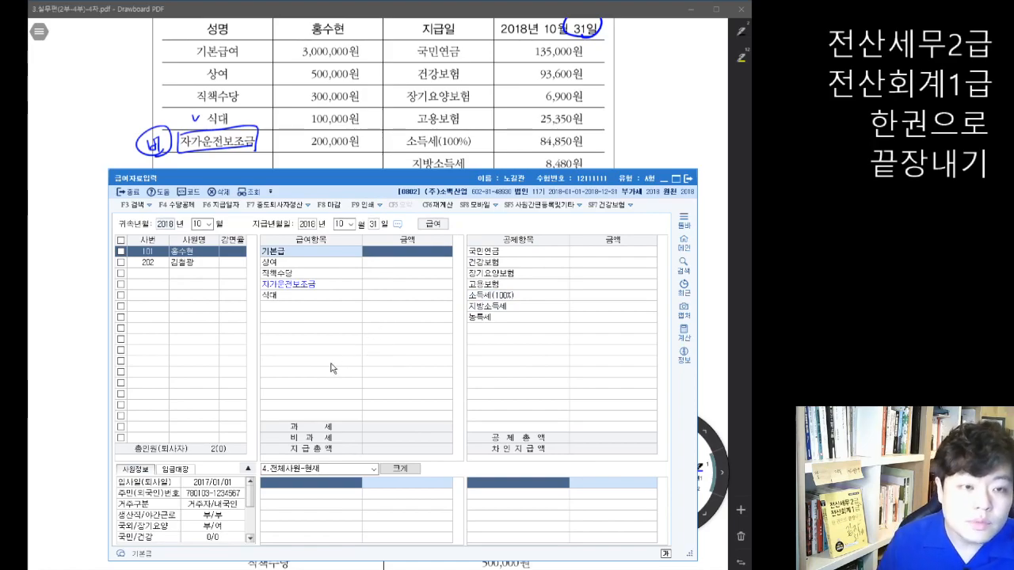
type("3000000")
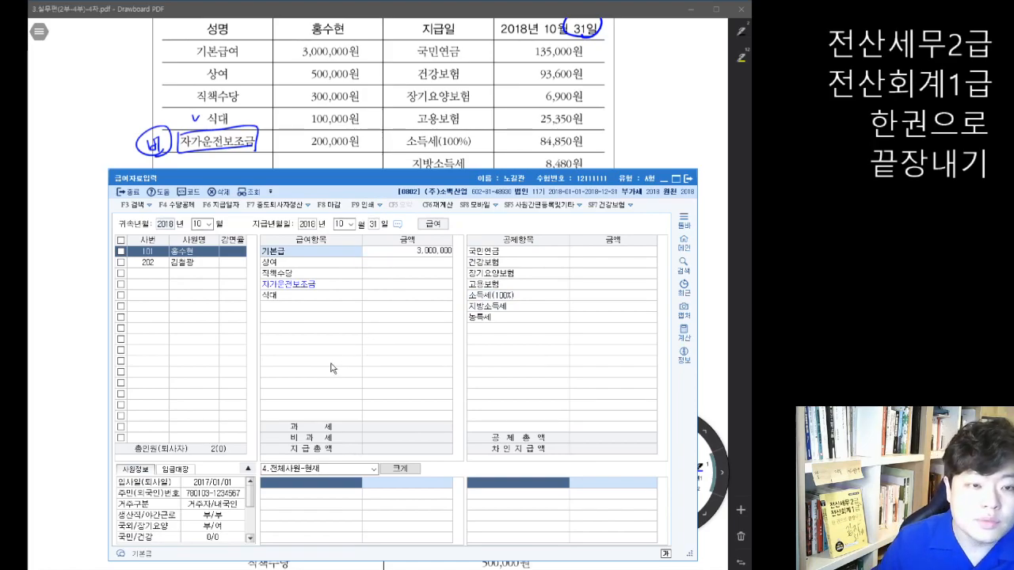
key("Return")
type("500")
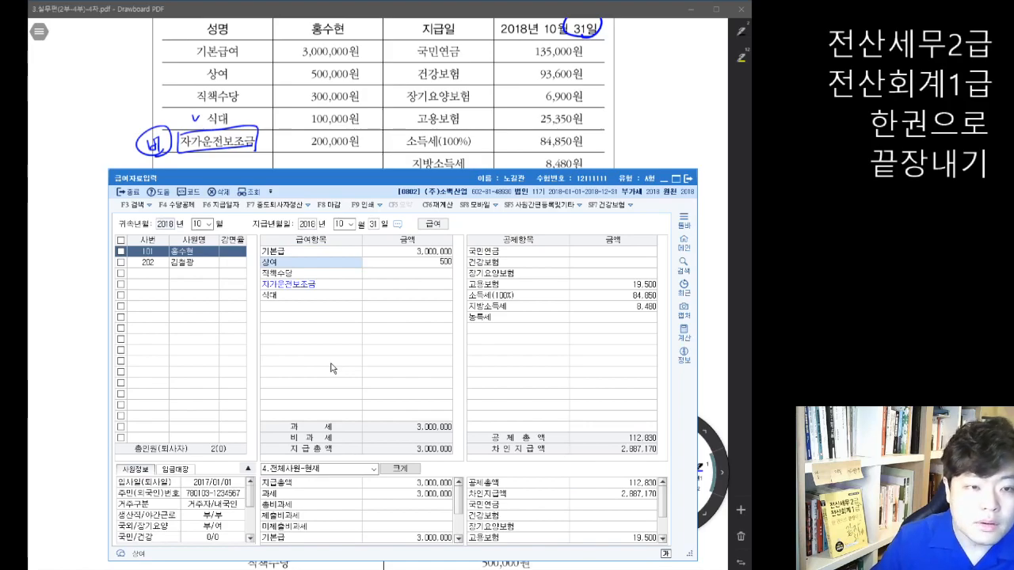
key("Return")
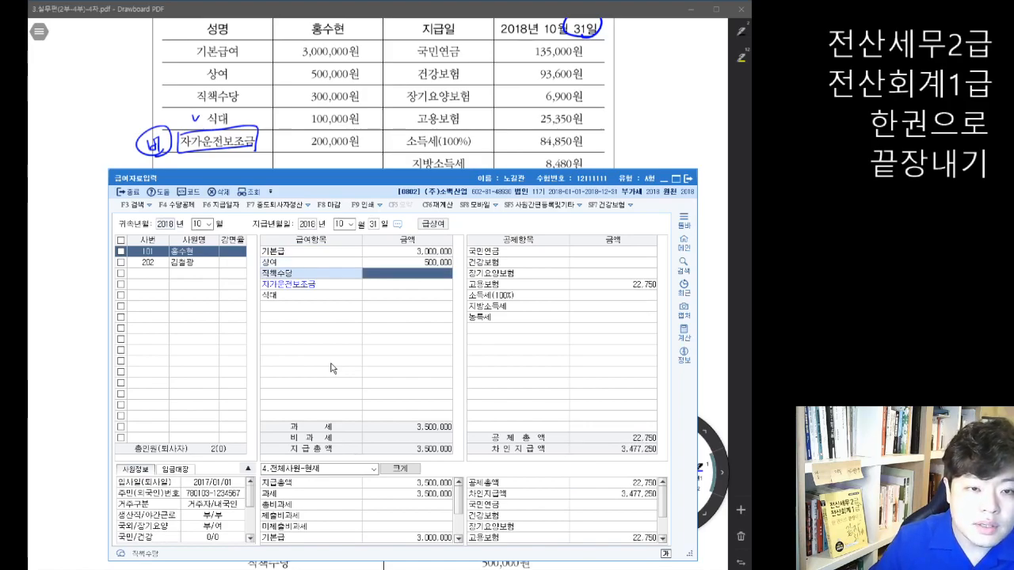
type("300,000")
key("Return")
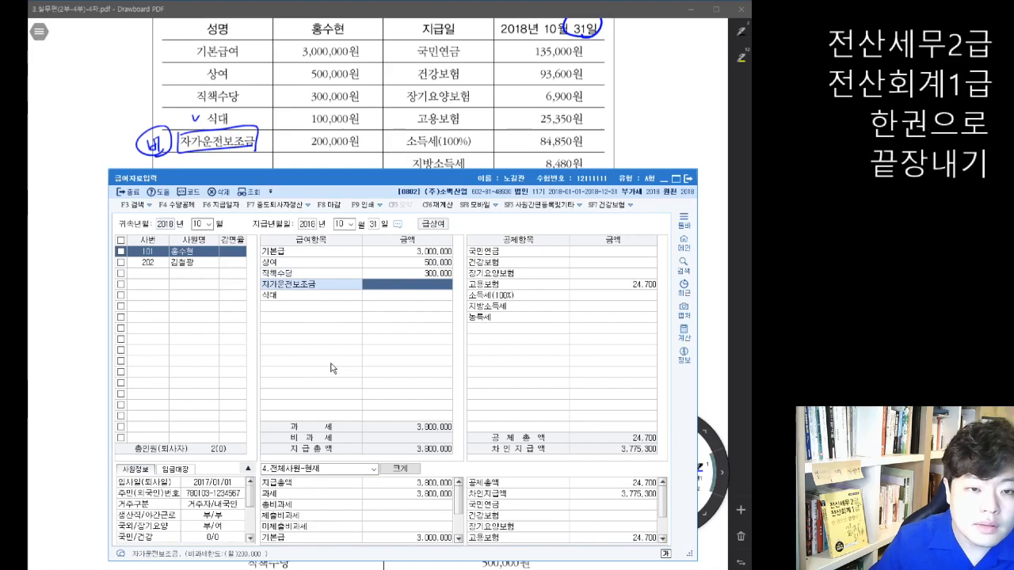
type("200,000")
key("Return")
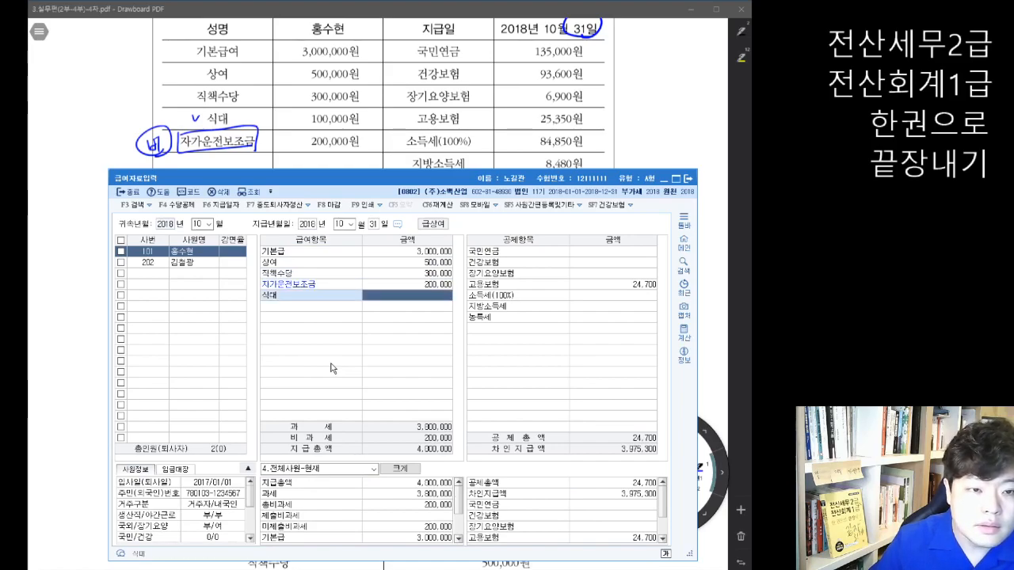
type("100,000")
key("Return")
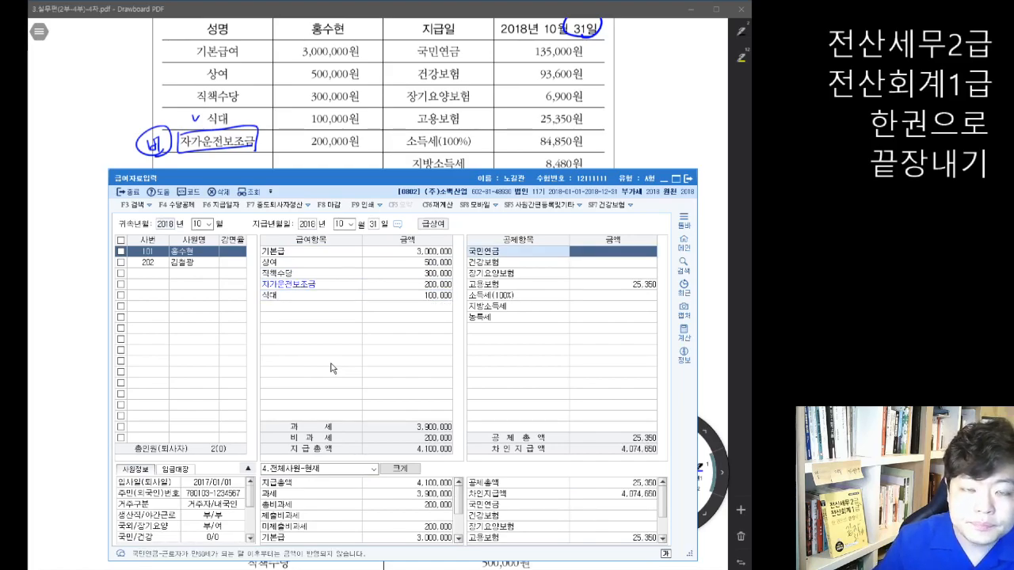
Enter deductions: 국민연금 135,000, 건강보험 93,600 and 소득세 84,850
type("135,000")
key("Return")
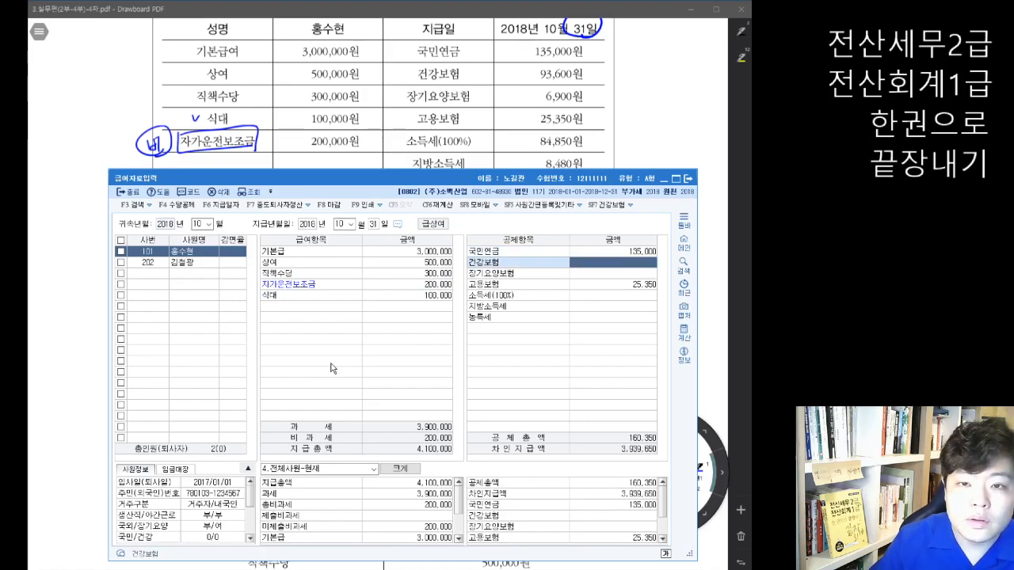
type("93600")
key("Return")
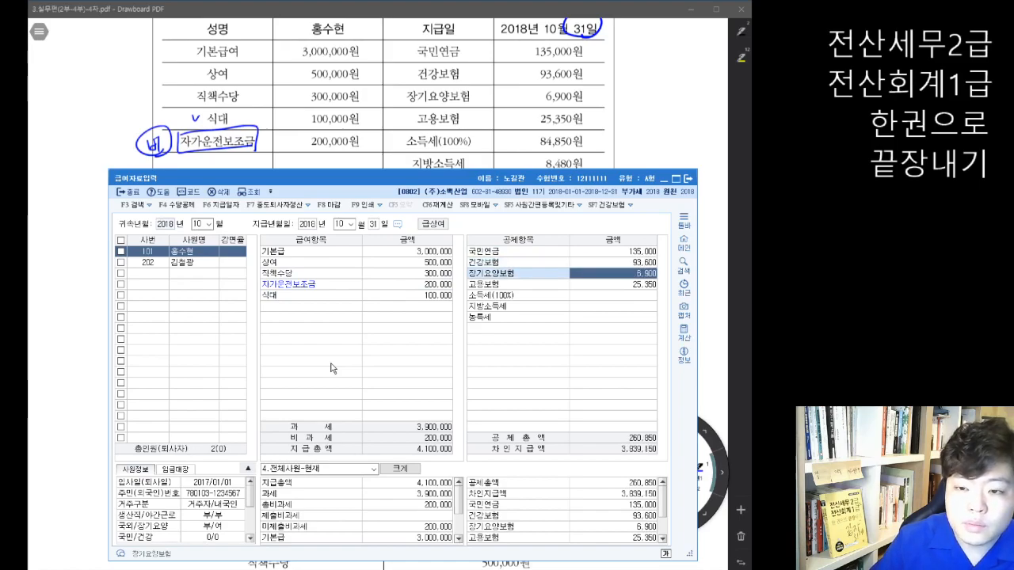
key("Return")
key("Return")
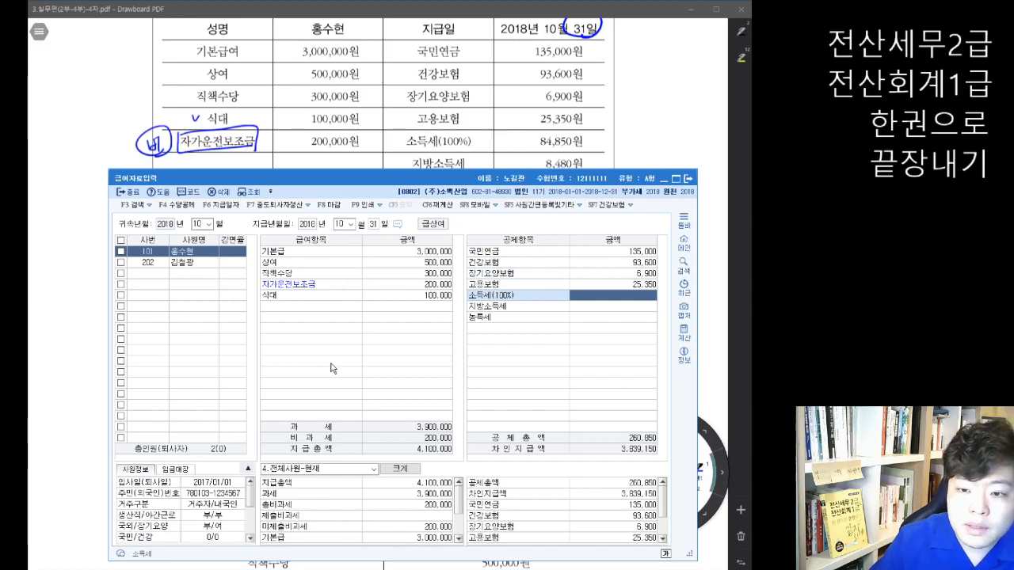
type("84,850")
key("Return")
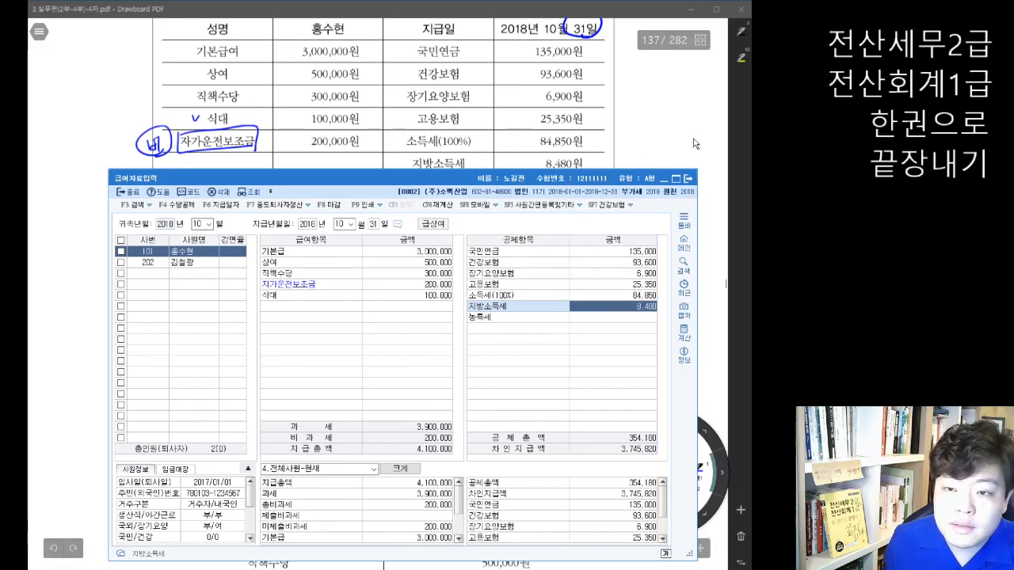
Compare the payroll entries against the problem page, moving the payroll window up
left_click(735, 120)
key("alt+Tab")
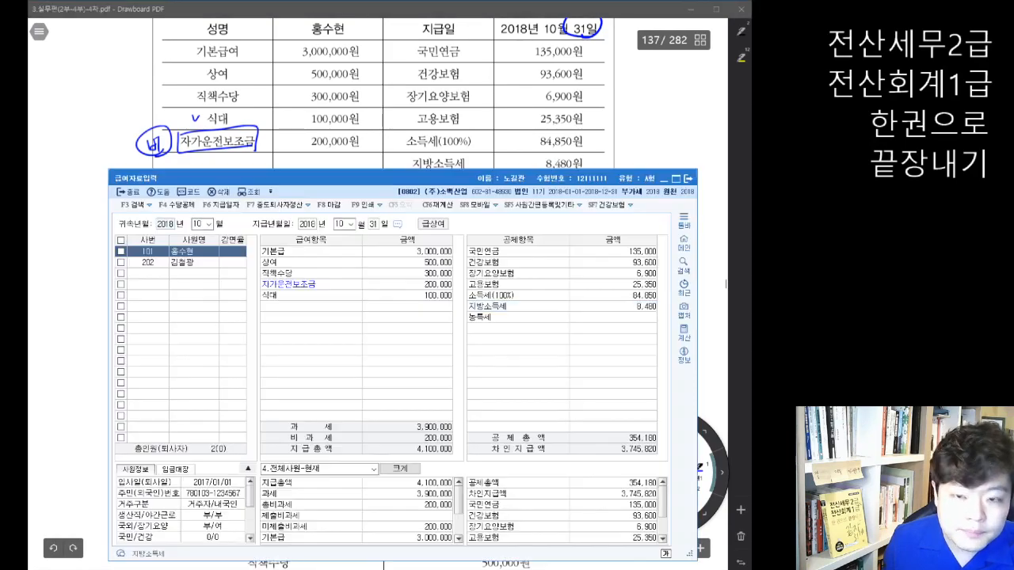
left_click_drag(577, 178, 579, 185)
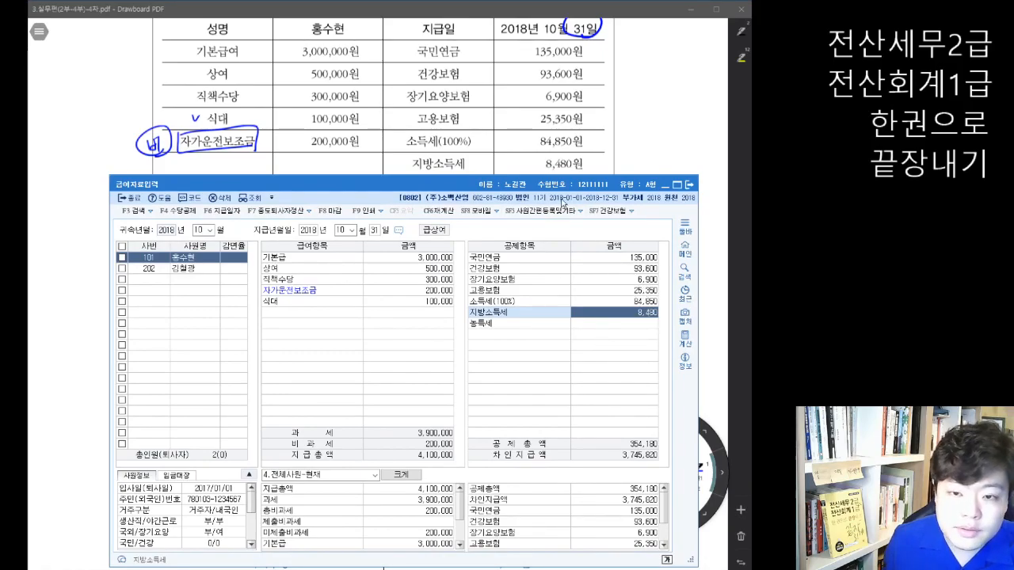
left_click_drag(565, 188, 568, 148)
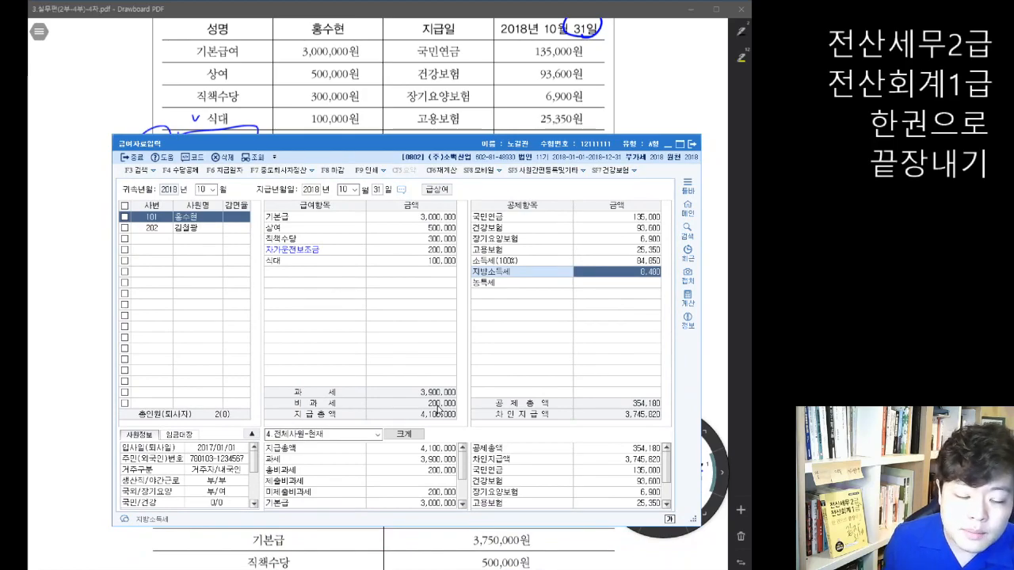
Close payroll entry, reread the PDF conditions, and briefly open and close 소득자별근로소득원천징수부
left_click(691, 145)
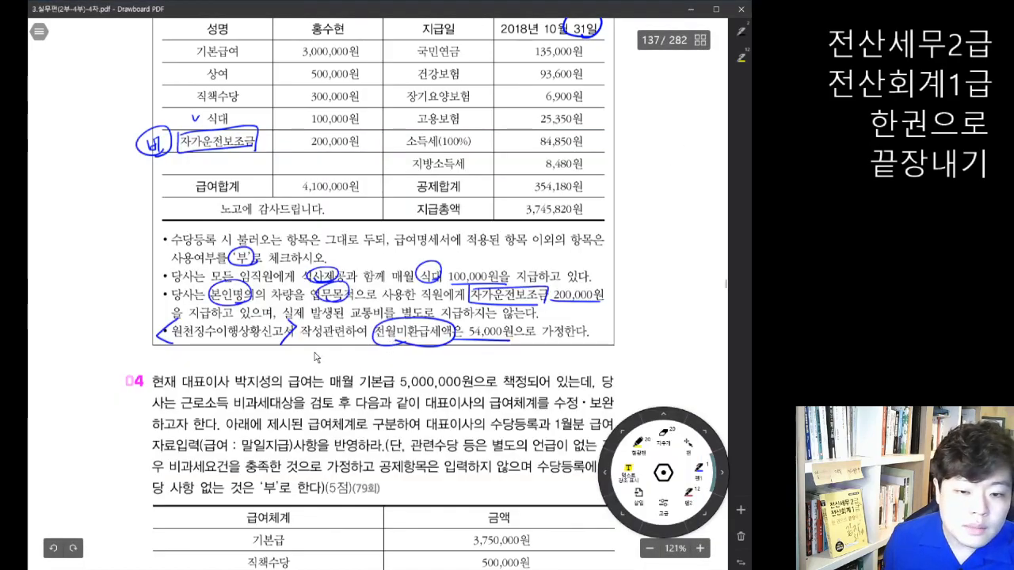
scroll(316, 358, "down", 3)
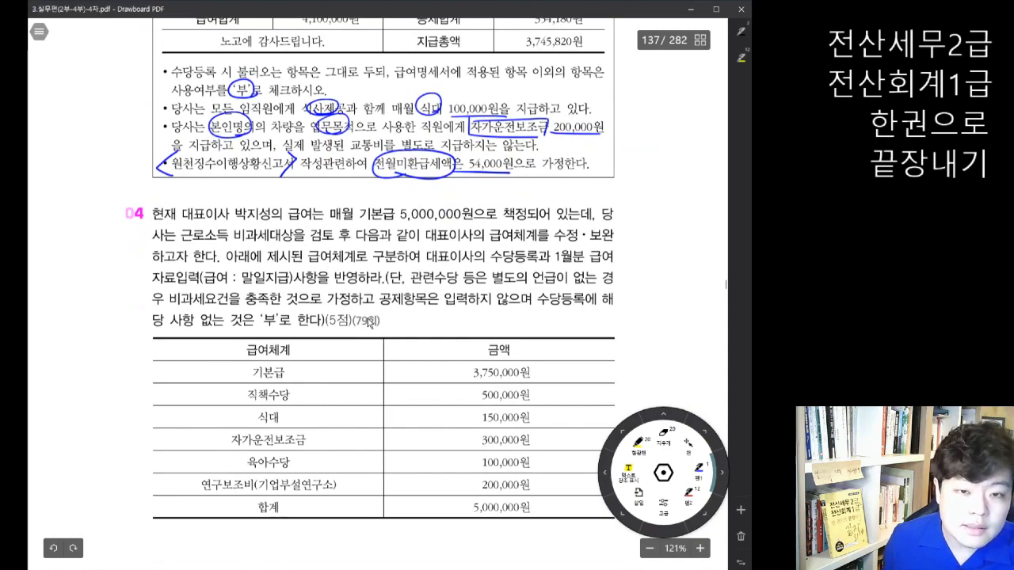
scroll(368, 322, "down", 2)
key("alt+Tab")
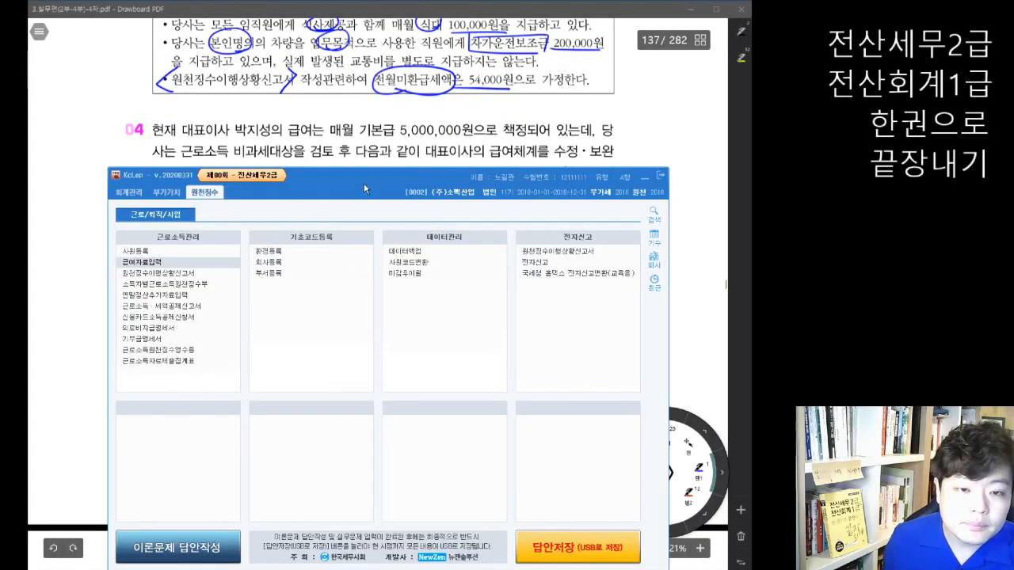
left_click_drag(365, 188, 366, 150)
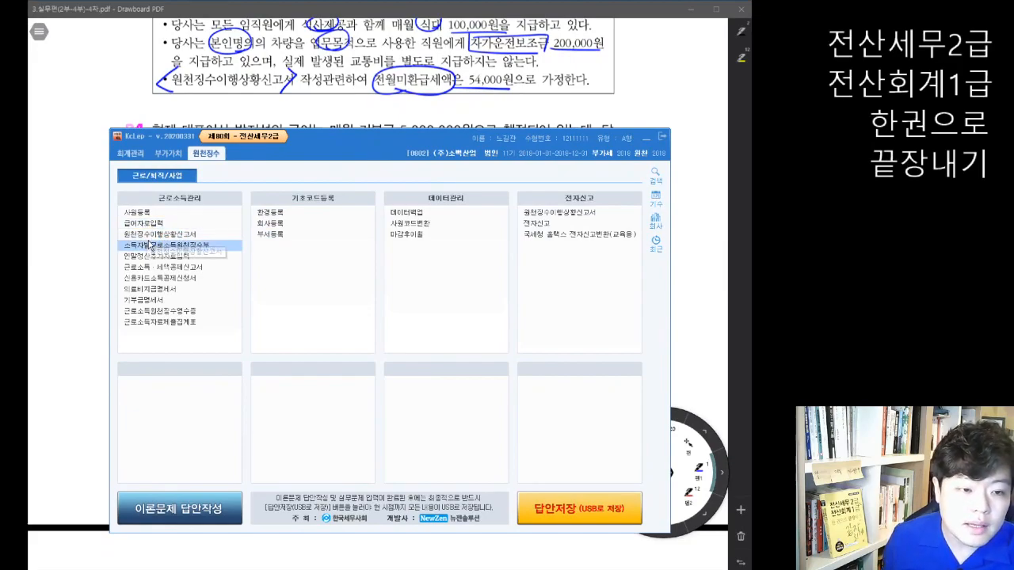
left_click(150, 246)
left_click(406, 139)
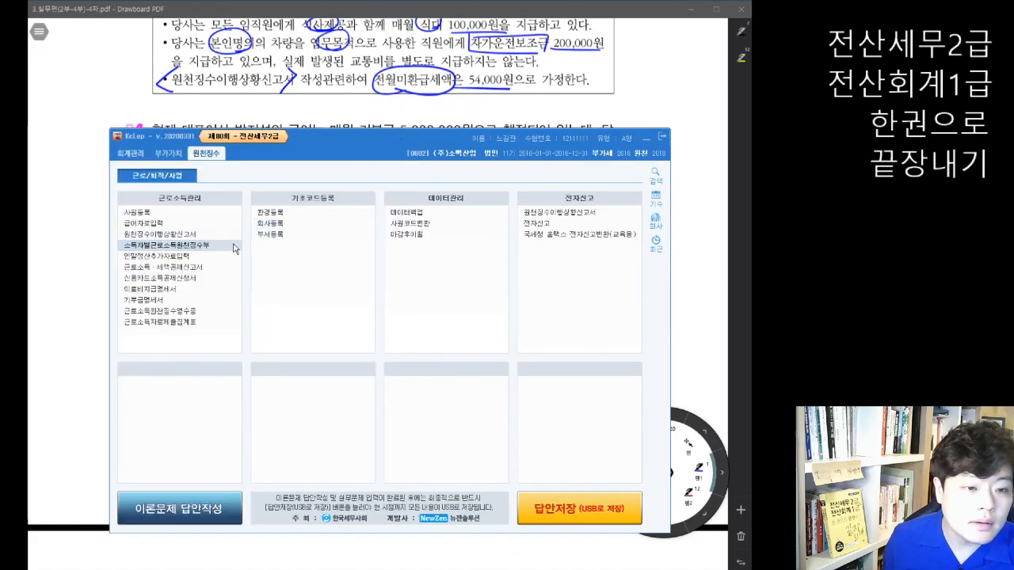
Open 원천징수이행상황신고서 for 귀속/지급기간 2018-10~10 as a regular (정기신고) filing
left_click(184, 233)
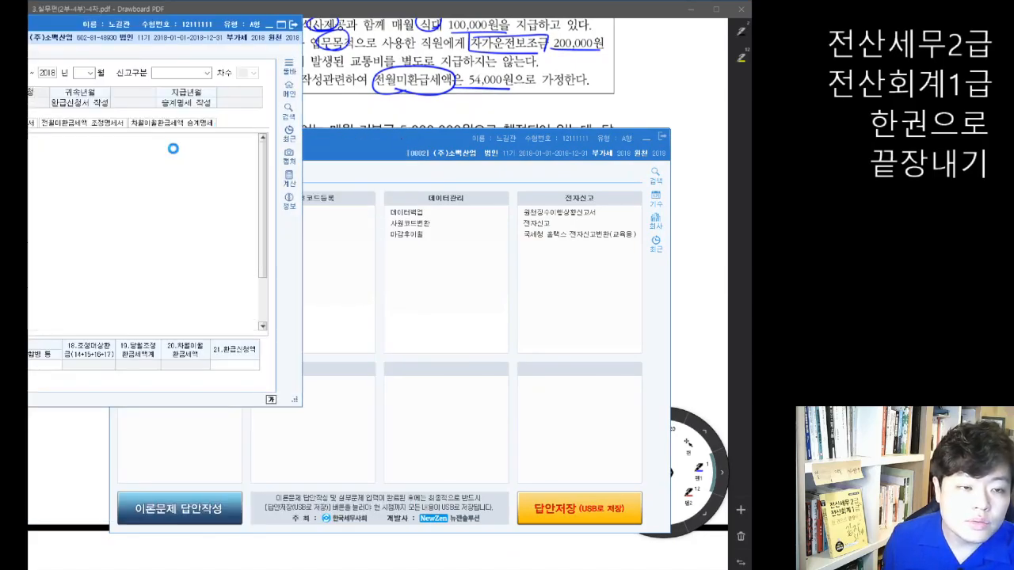
left_click_drag(119, 34, 476, 118)
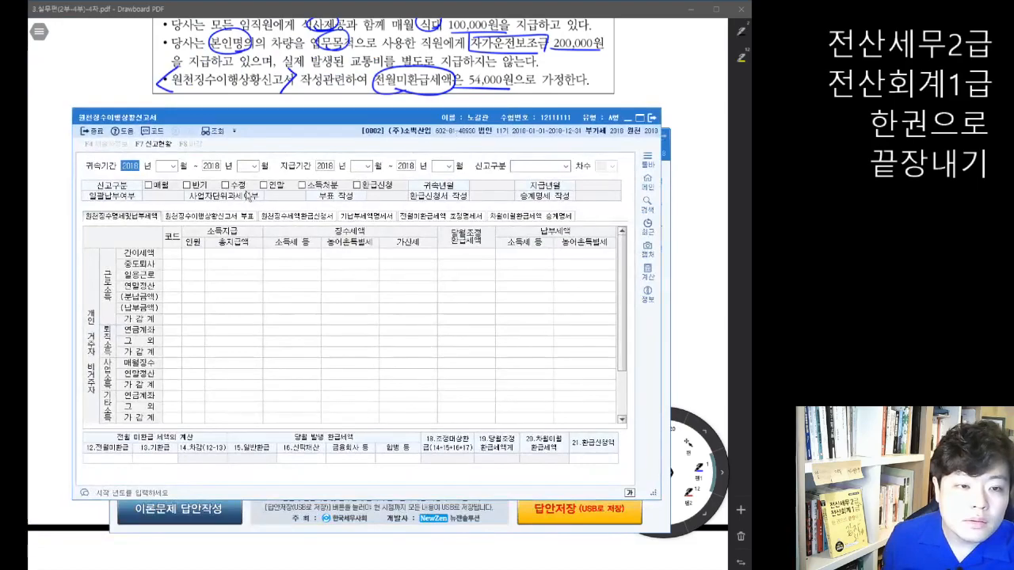
key("Return")
type("10")
key("Return")
type("10")
key("Return")
type("10")
key("Return")
key("Return")
type("10")
key("Return")
key("1")
key("Return")
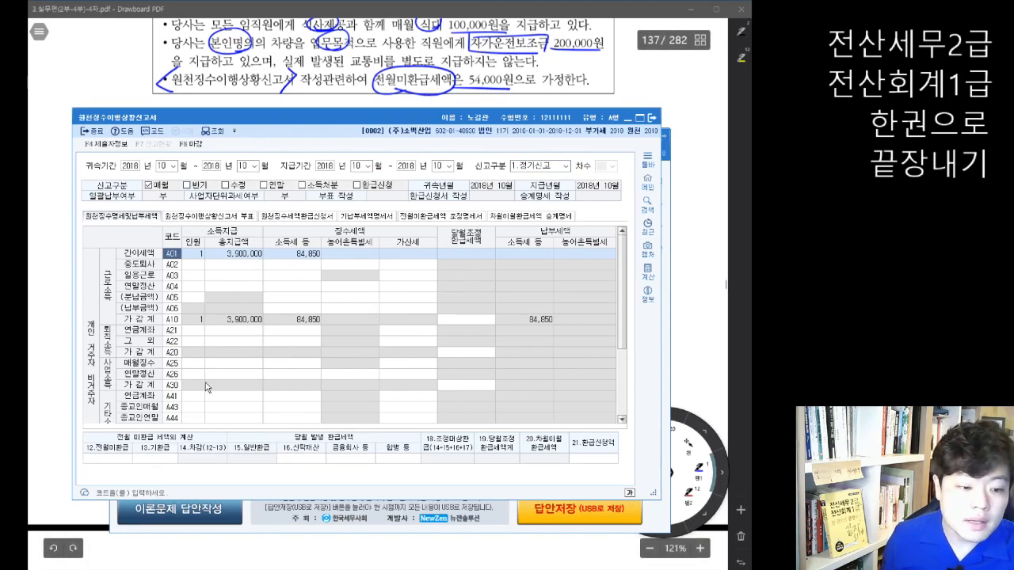
Enter 54,000 as 12.전월미환급 and close the report
left_click(109, 459)
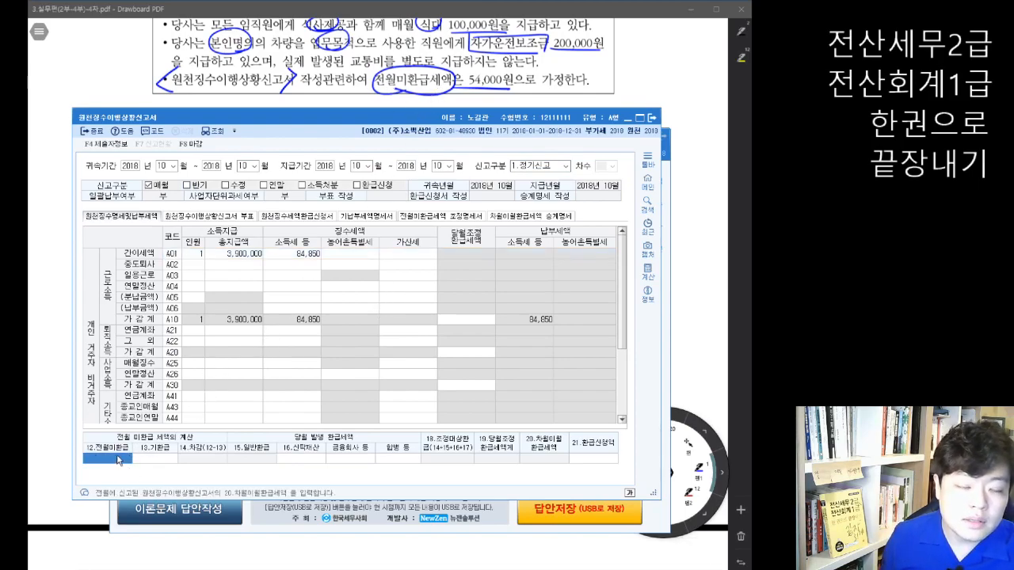
type("540000")
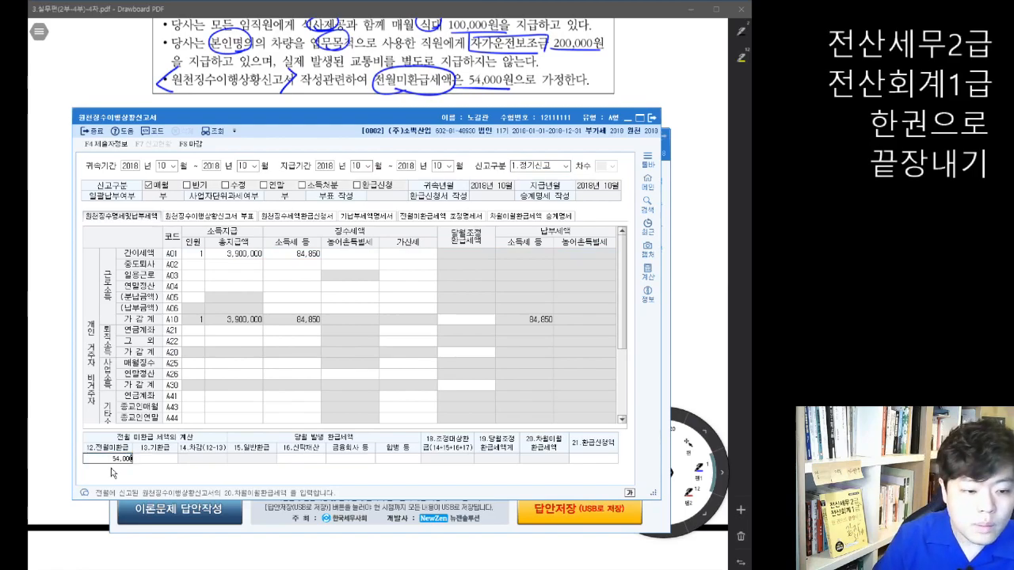
key("Return")
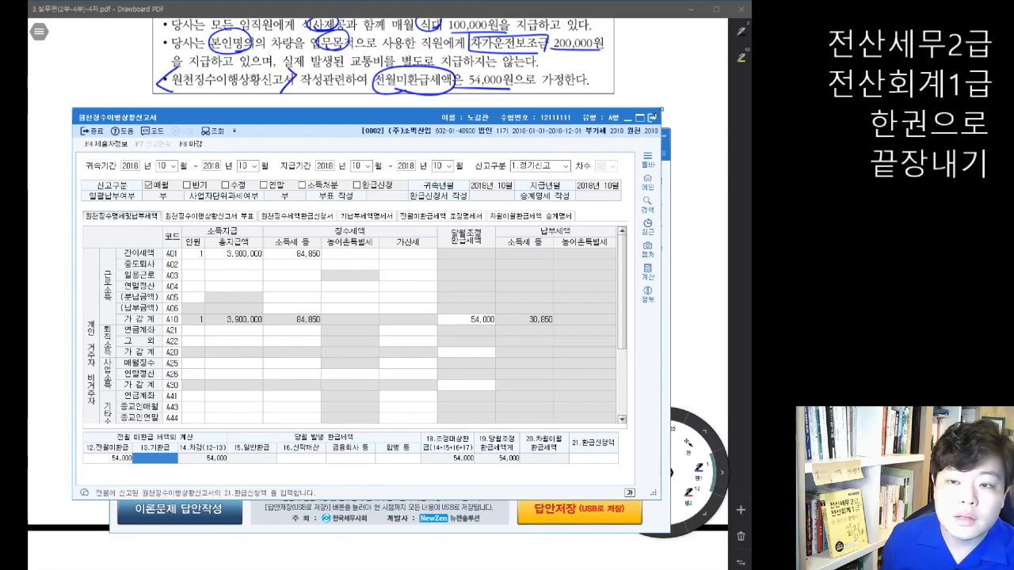
left_click(652, 117)
Confirm closing the report, review question 03 in the PDF, and return to KcLep
left_click(386, 329)
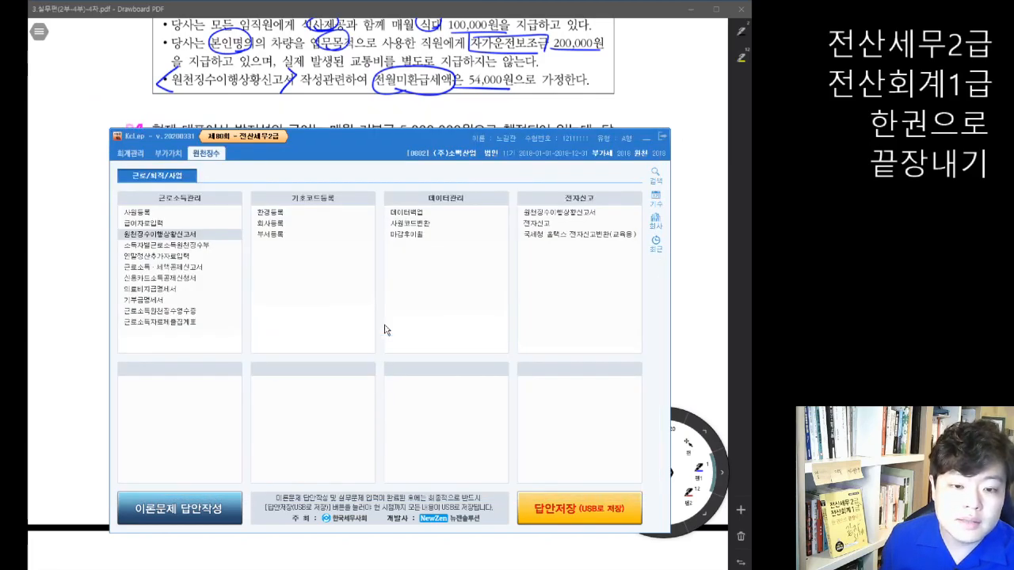
left_click(717, 238)
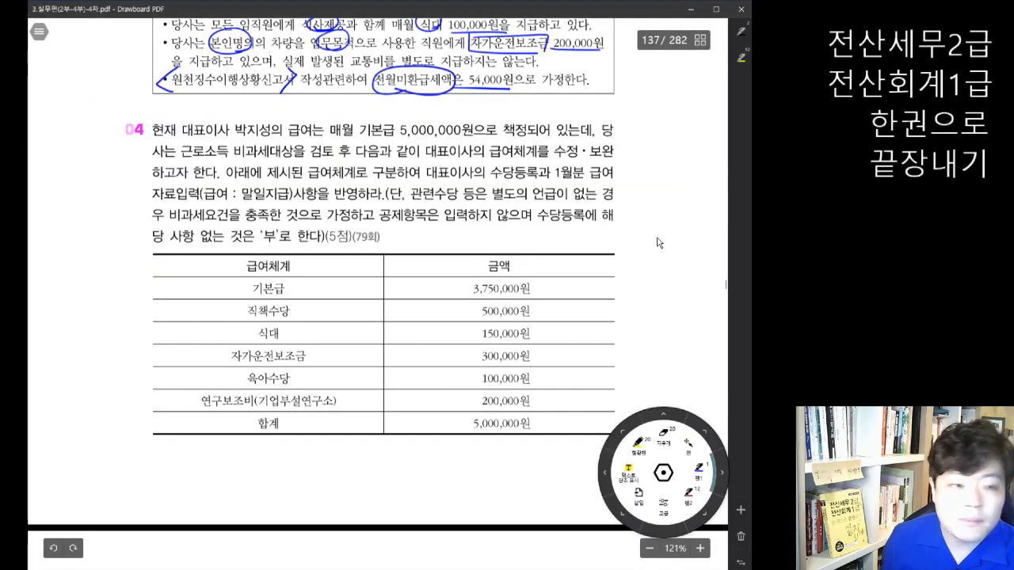
scroll(369, 241, "up", 5)
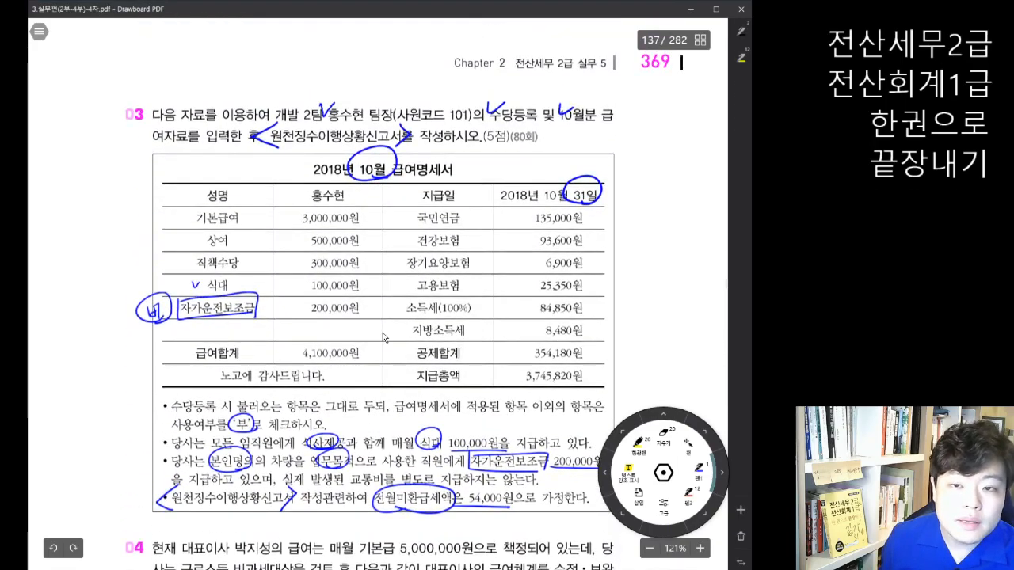
scroll(463, 422, "down", 1)
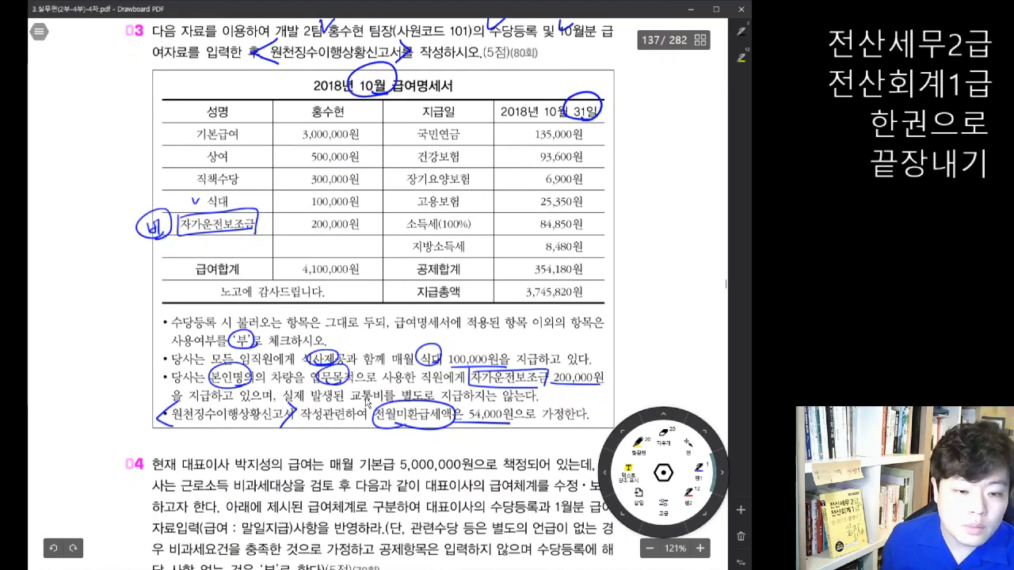
key("alt+Tab")
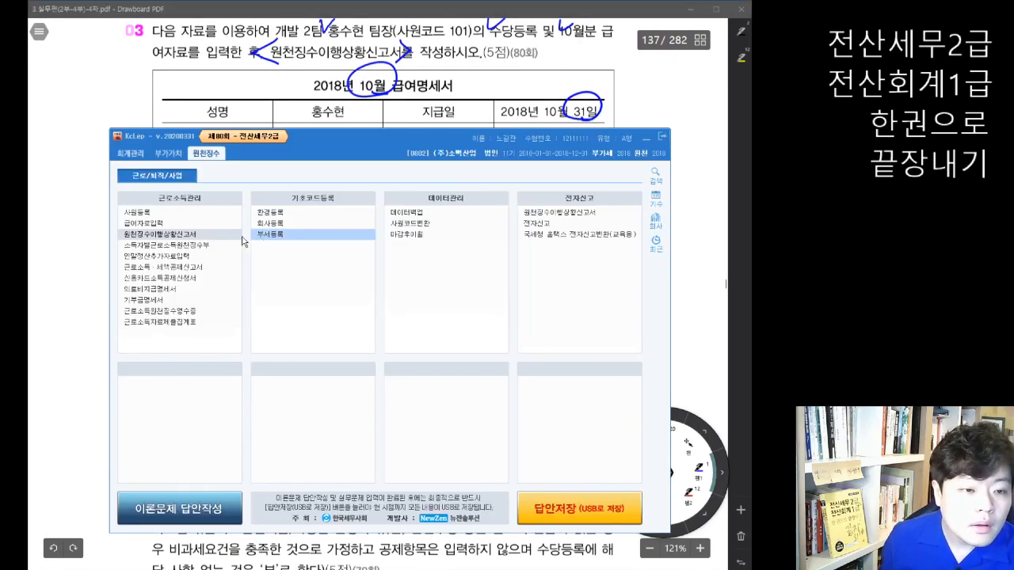
Reopen 원천징수이행상황신고서 with period 2018-10~10
left_click(183, 236)
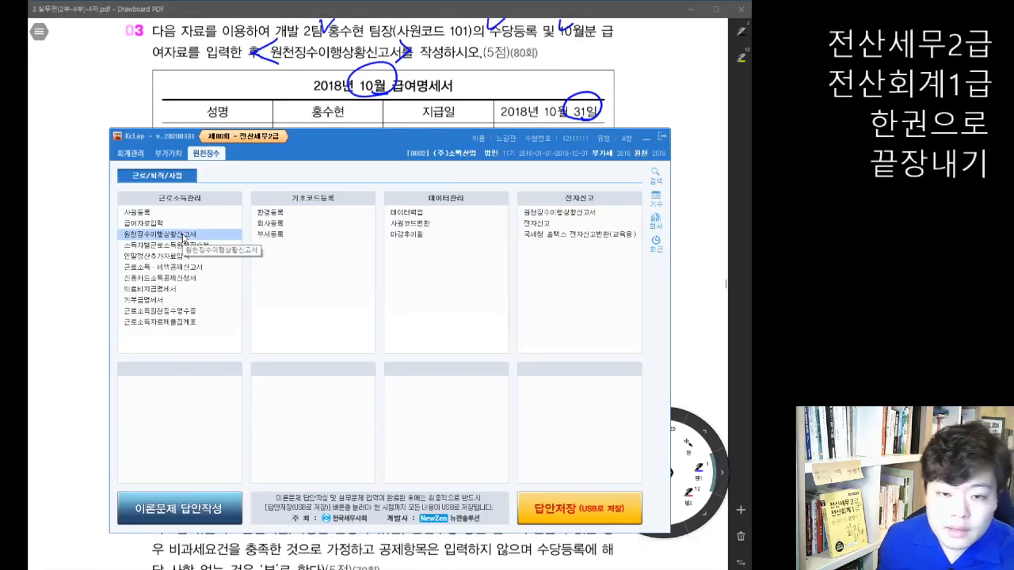
left_click_drag(129, 41, 496, 99)
type("10")
key("Return")
type("10")
key("Return")
type("10")
key("Return")
type("10")
key("Return")
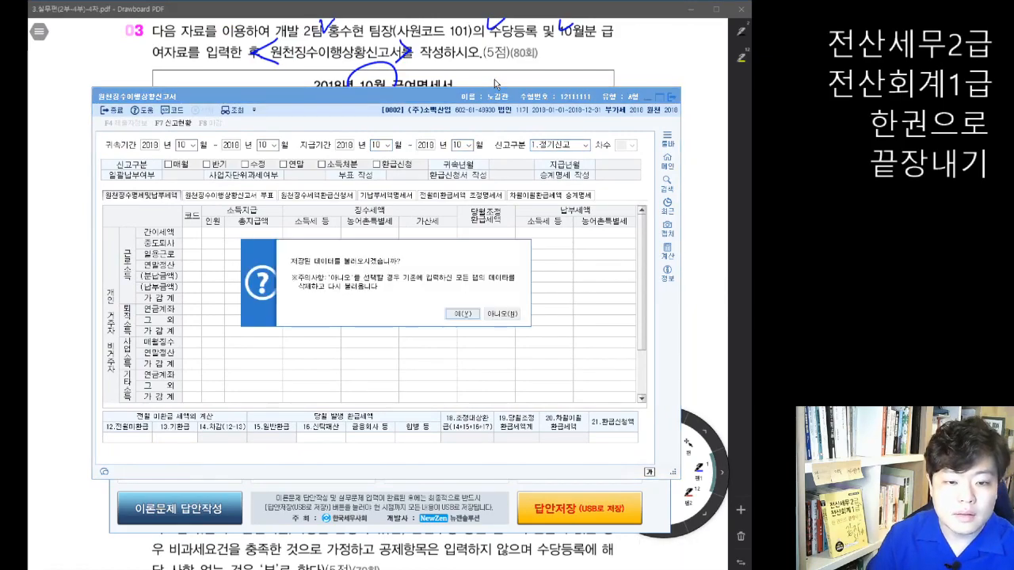
Load the saved report data, mark it 매월 (monthly), and close the form
key("Return")
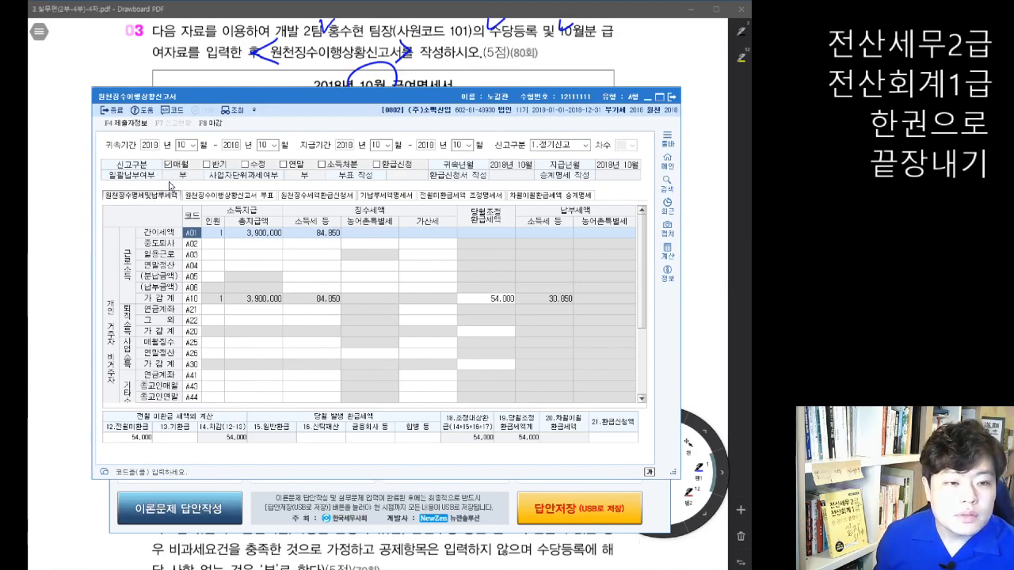
left_click(168, 165)
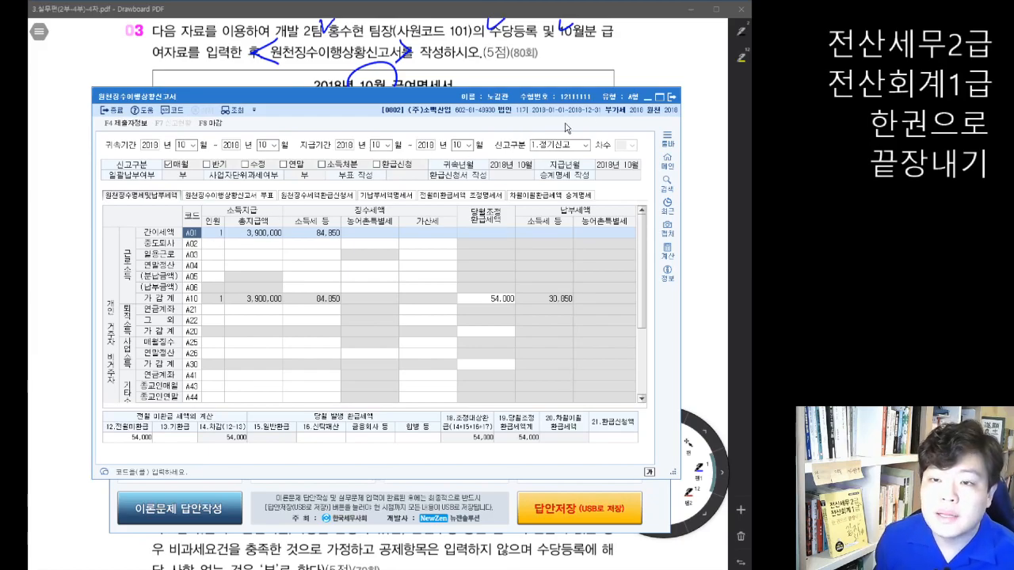
left_click(671, 96)
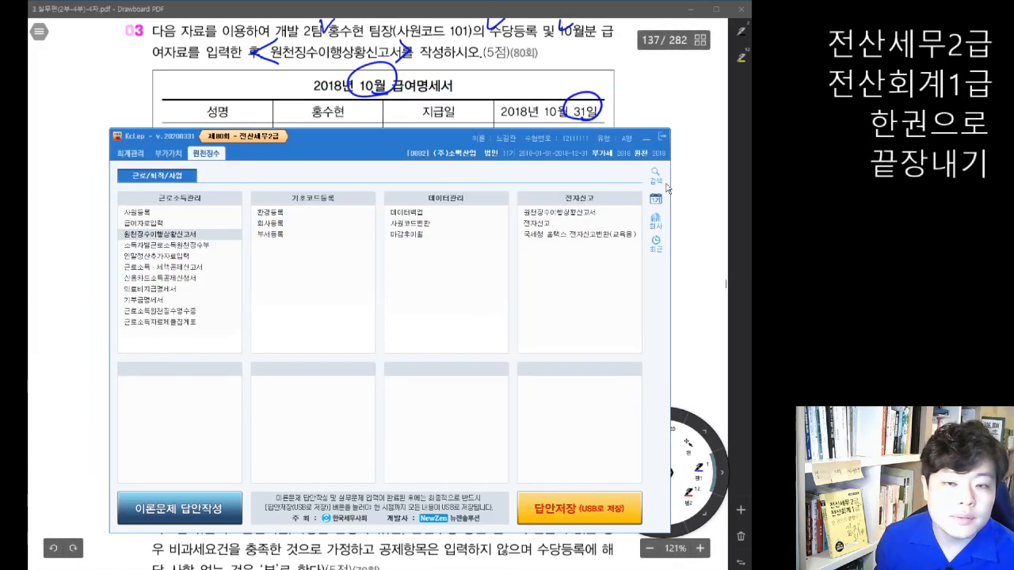
Exit KcLep, scroll to question 04 on page 137, and add two pen ticks
left_click(662, 137)
left_click(401, 351)
scroll(429, 328, "down", 5)
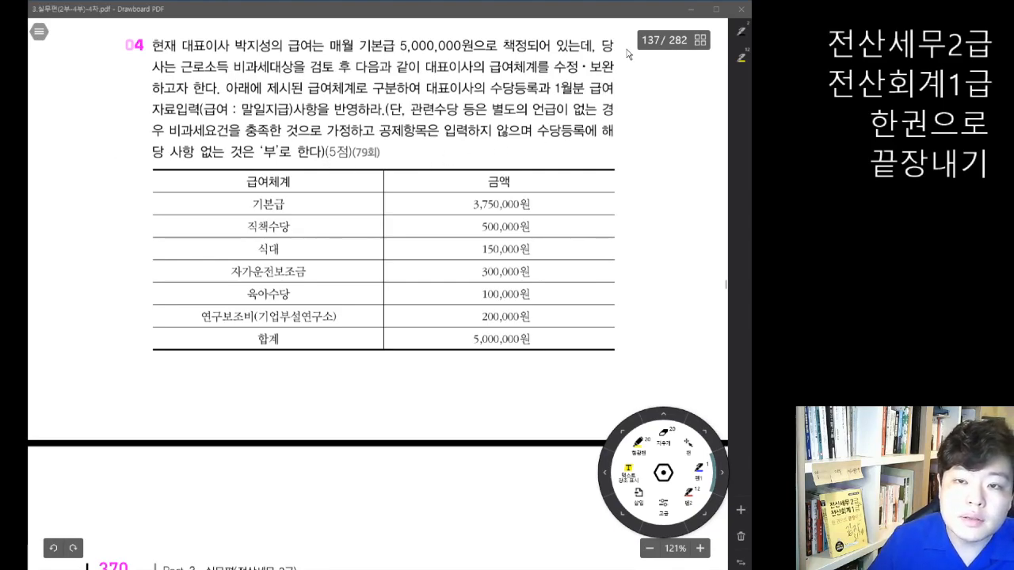
left_click_drag(606, 34, 585, 53)
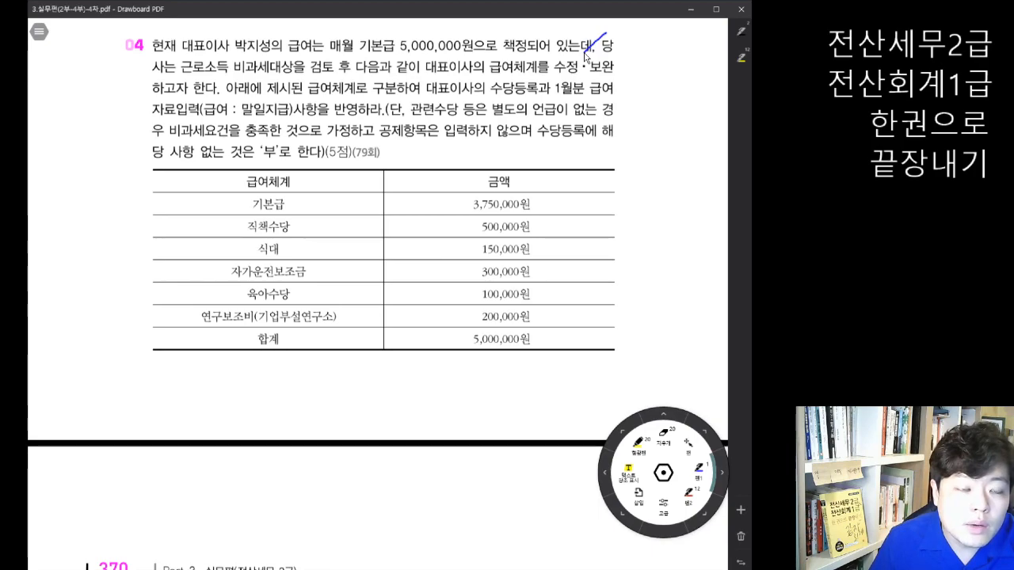
left_click_drag(233, 73, 209, 99)
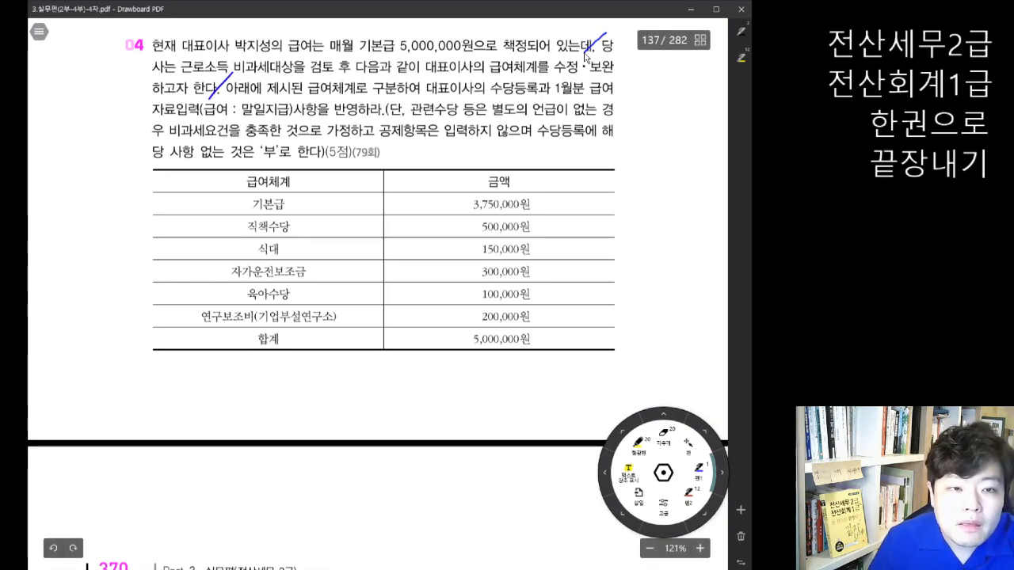
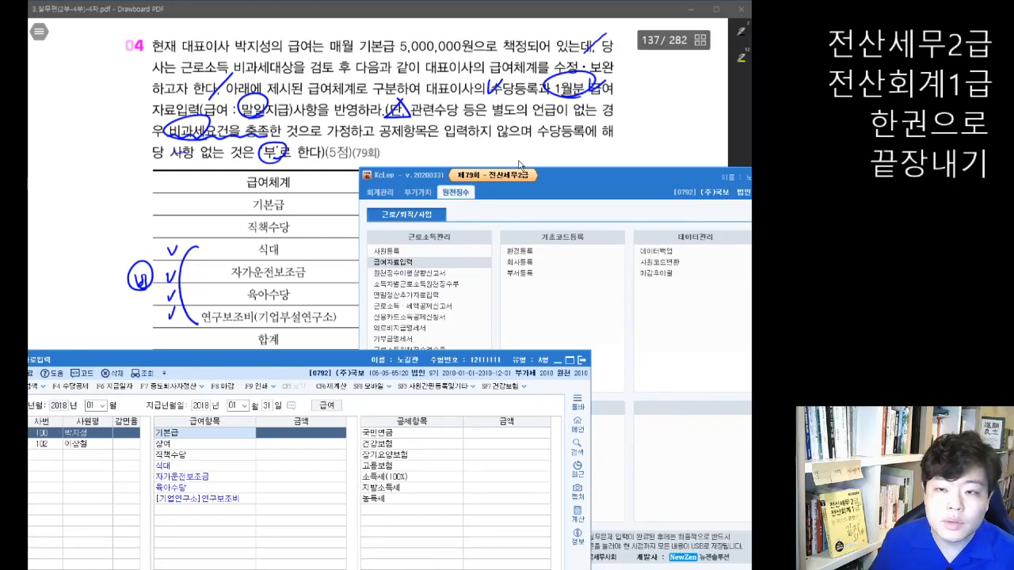
Enter 기본급 3,750,000, 직책수당 500,000 and 식대 150,000 in the January pay grid, leaving 상여 empty
left_click(729, 128)
key("alt+Tab")
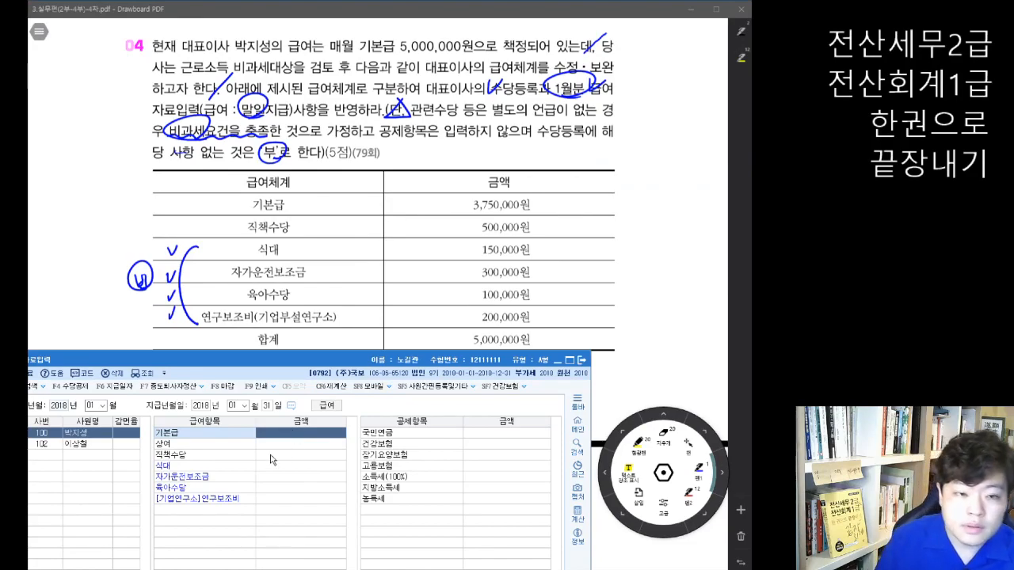
type("3,750,000")
key("Return")
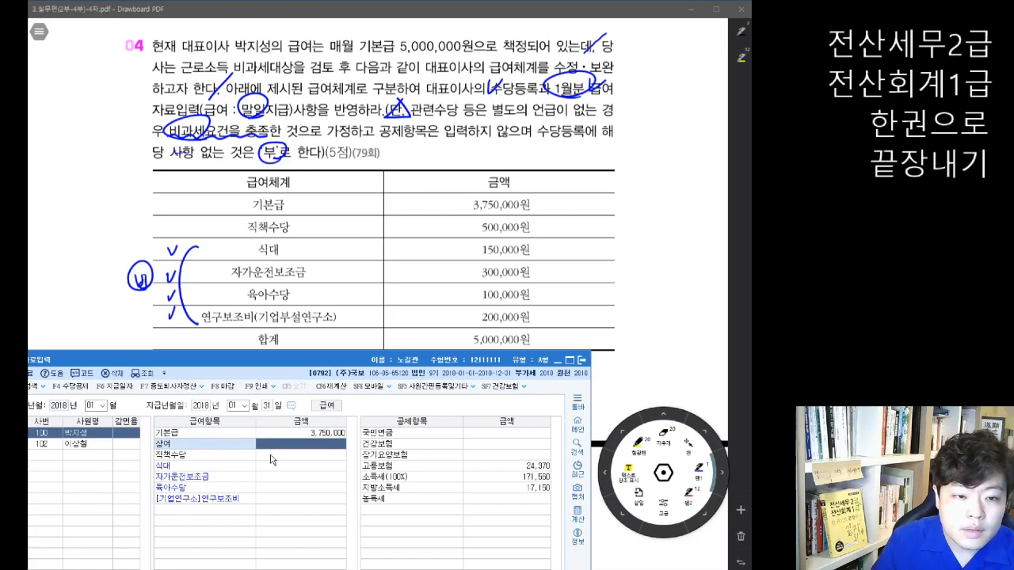
key("Return")
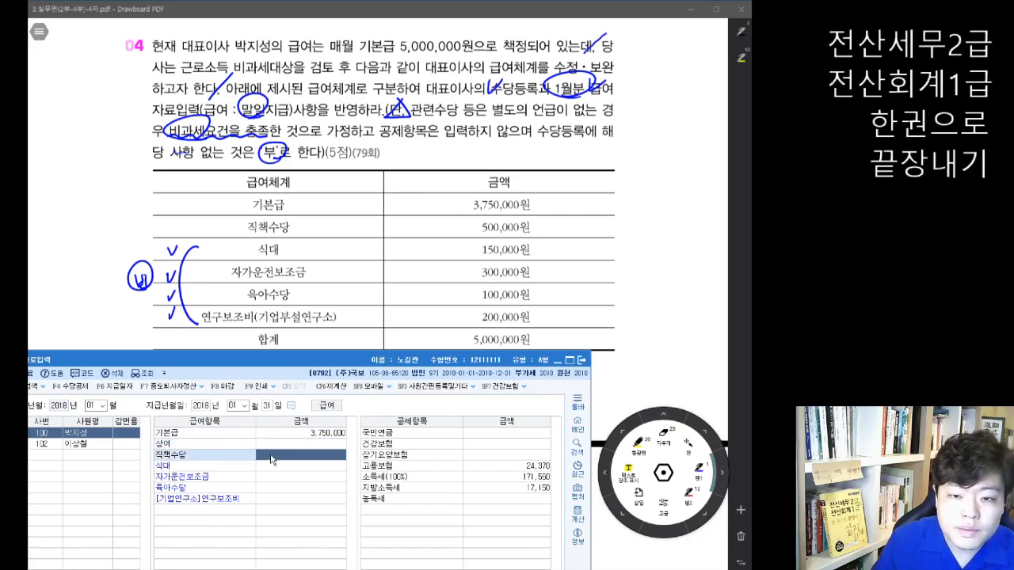
type("500000")
key("Return")
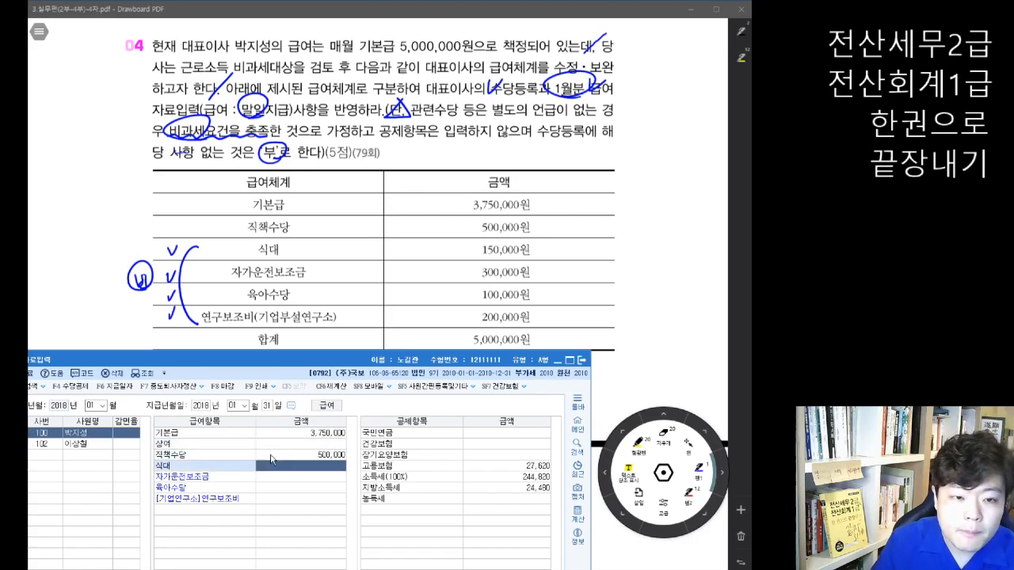
type("150000")
key("Return")
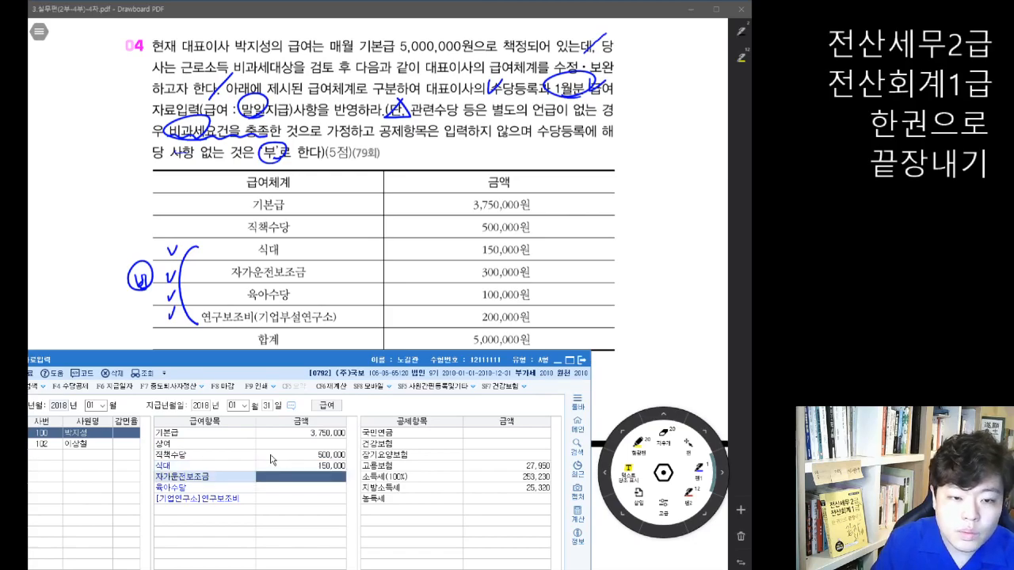
Enter 자가운전보조금 300,000, 육아수당 100,000 and 연구보조비 200,000, bringing the total to 5,000,000
type("300,000")
key("Return")
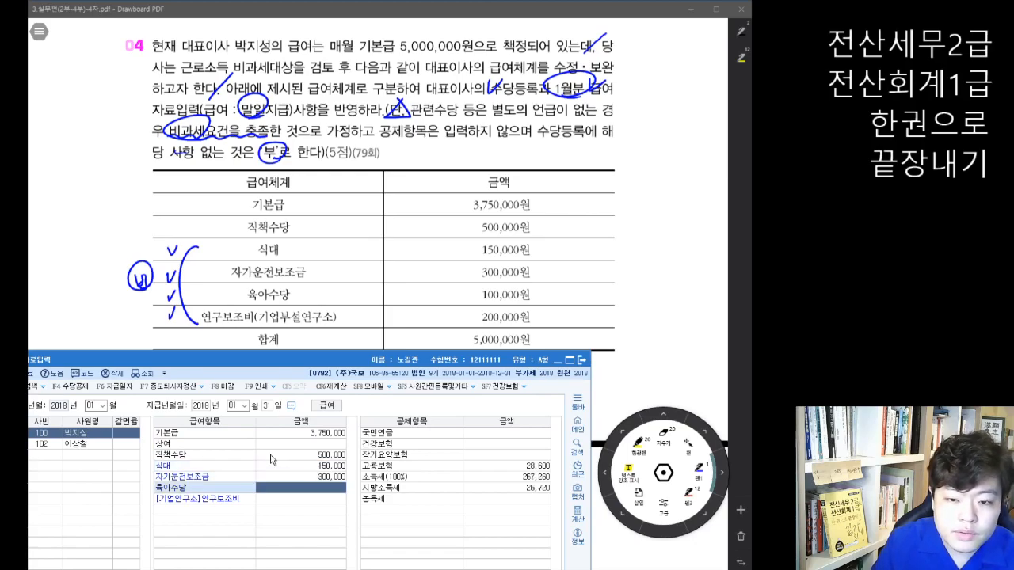
type("1000000")
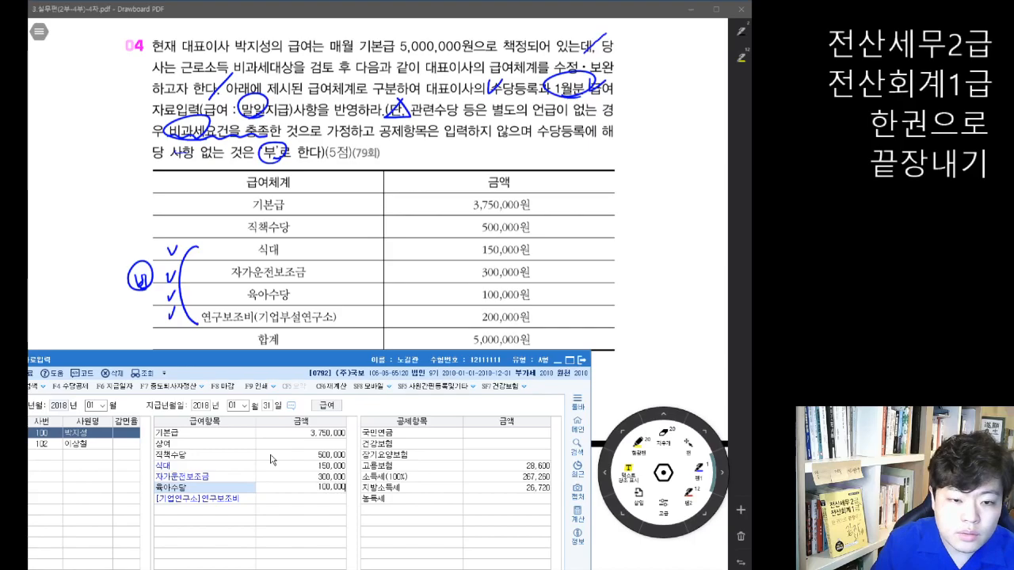
key("Return")
type("200,000")
key("Return")
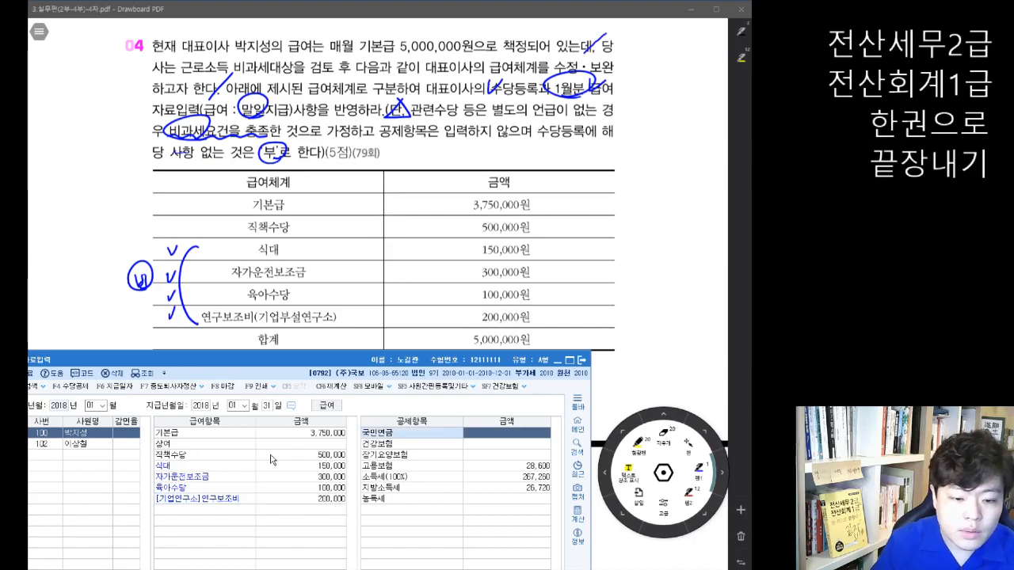
left_click_drag(291, 370, 364, 136)
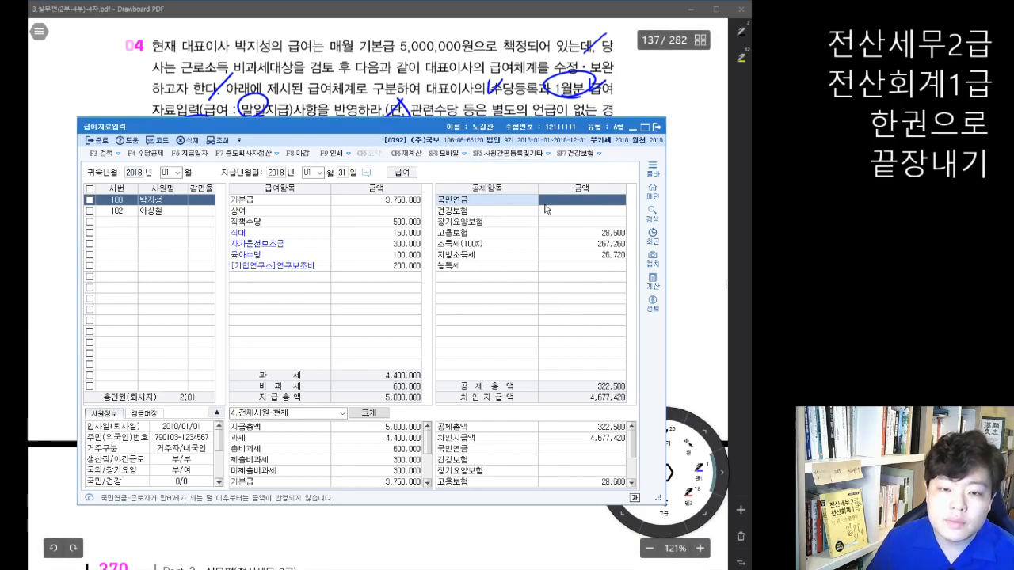
Review the 기본급 through 연구보조비 rows, then bring up the 수당공제등록 list below the pay grid
mouse_move(561, 127)
left_mouse_down()
mouse_move(560, 175)
mouse_move(562, 145)
left_mouse_up()
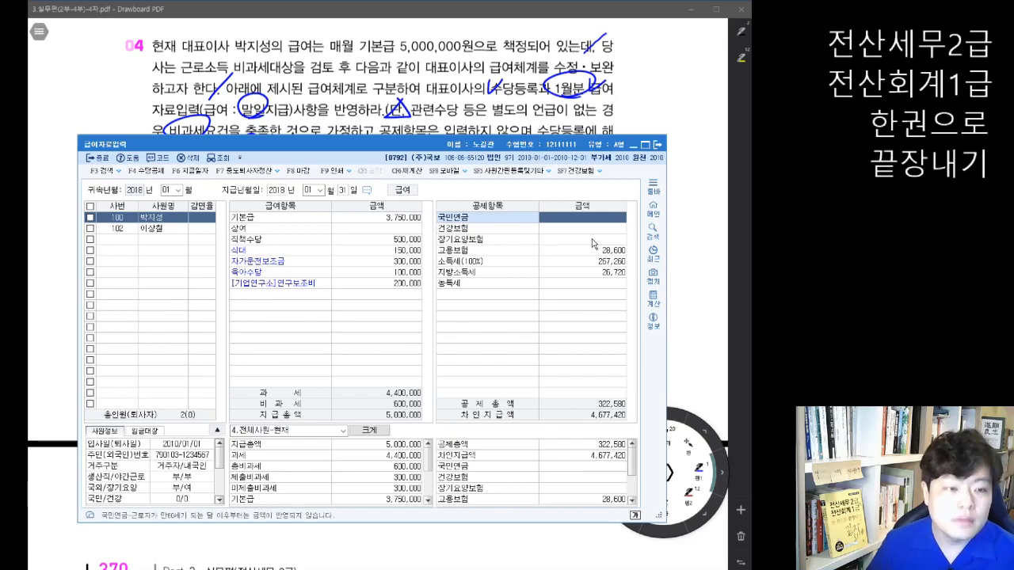
left_click(380, 223)
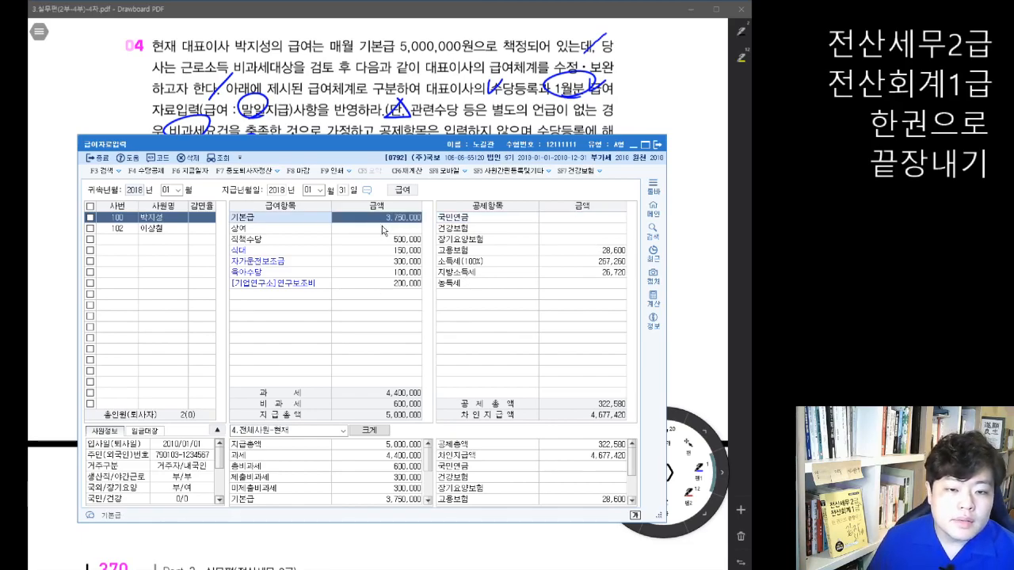
left_click(390, 231)
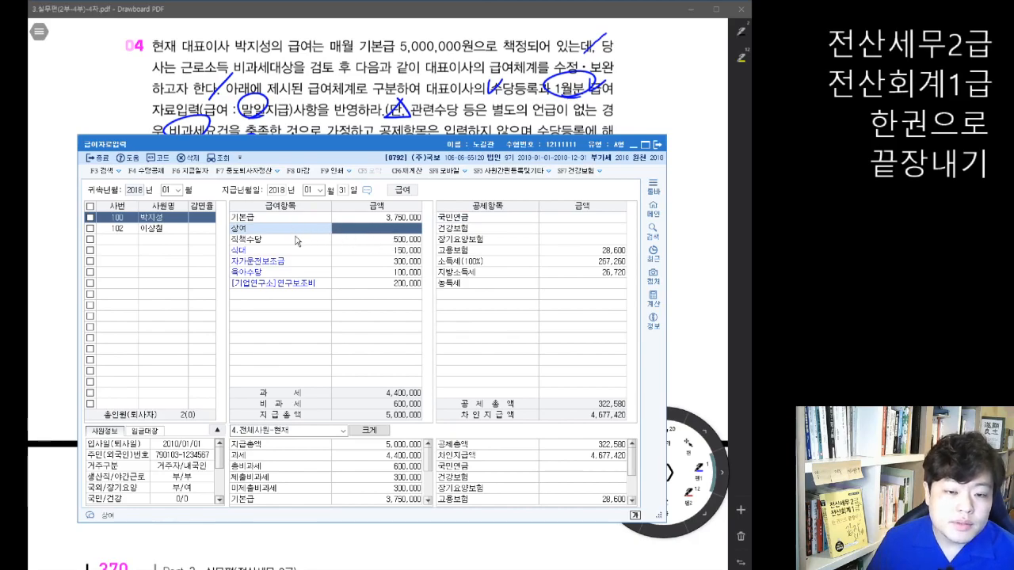
left_click(388, 263)
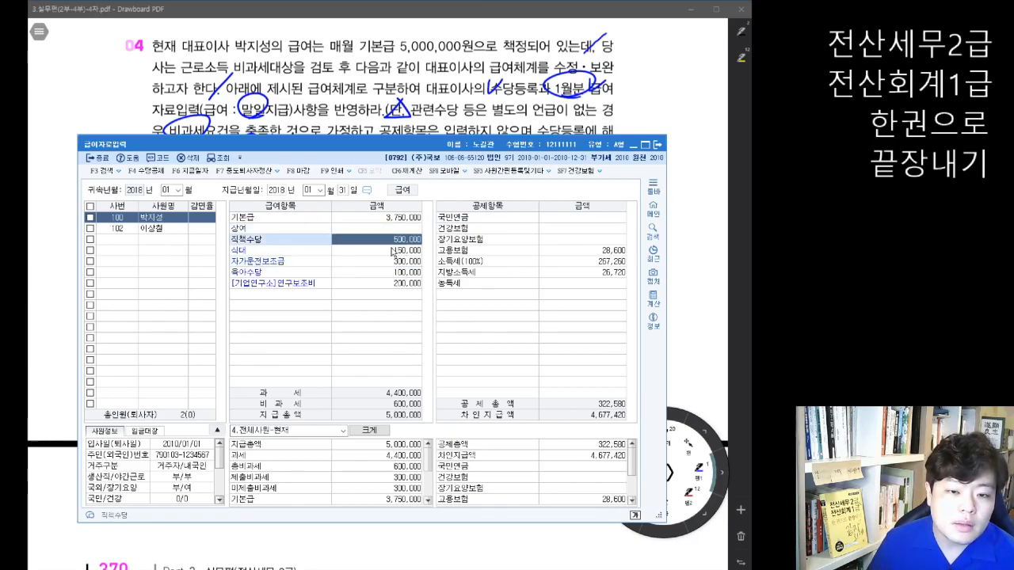
left_click(386, 272)
left_click(378, 283)
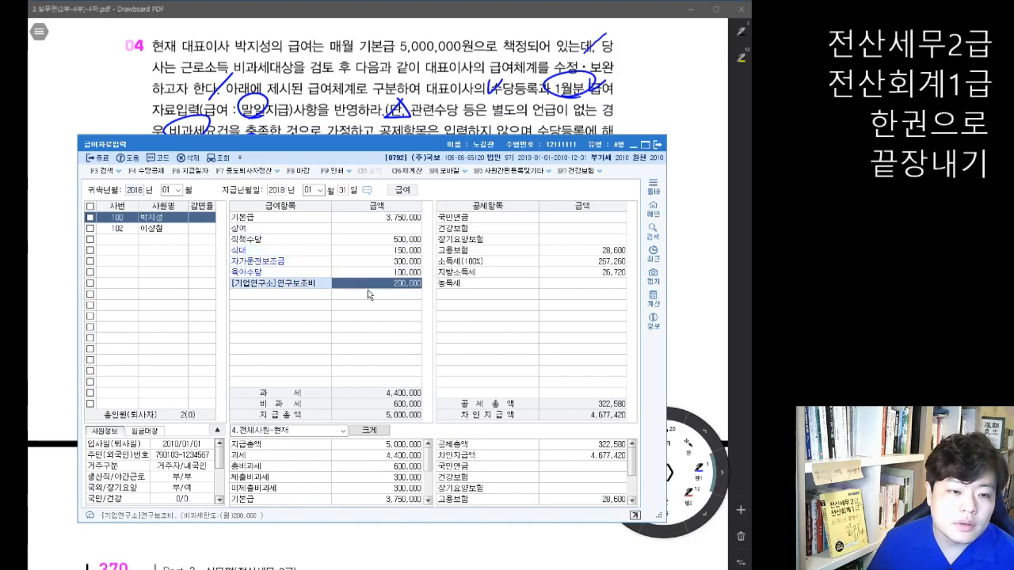
left_click(143, 171)
left_click_drag(256, 170, 297, 309)
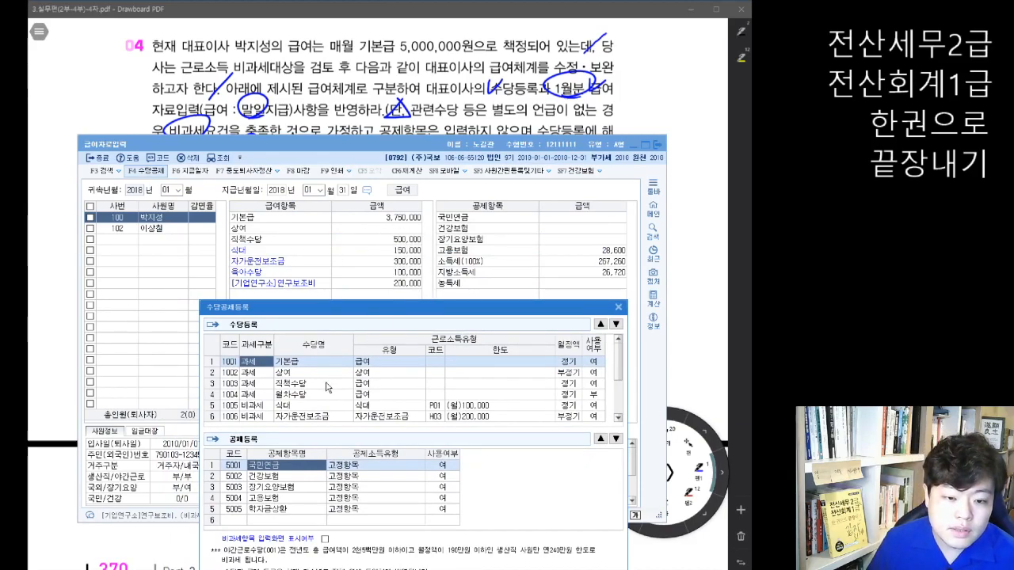
Attempt to disable 직책수당, accept the cannot-modify warning, close 수당공제등록, and open the 귀속년월 month list
left_click(593, 384)
type("0")
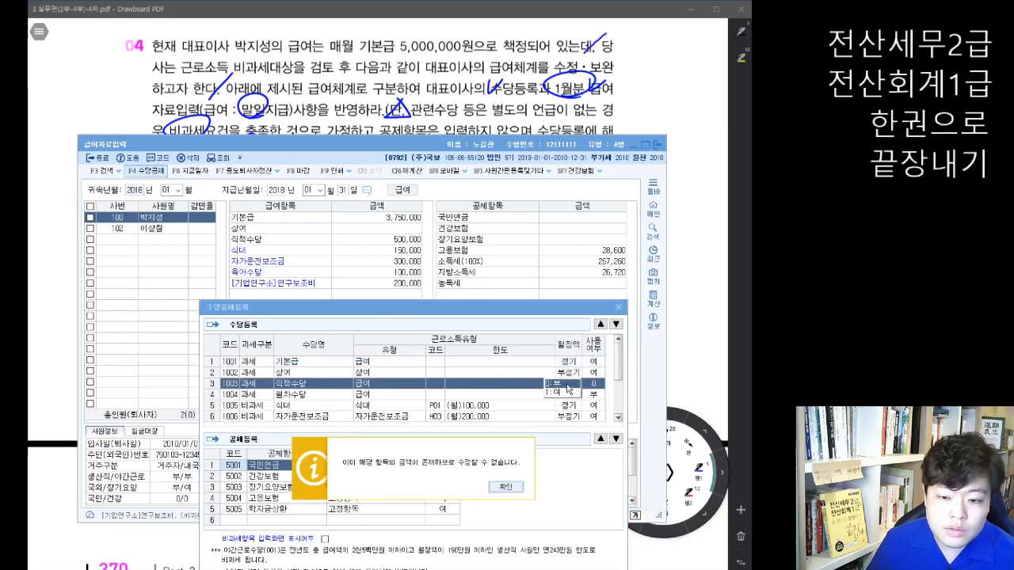
left_click(505, 488)
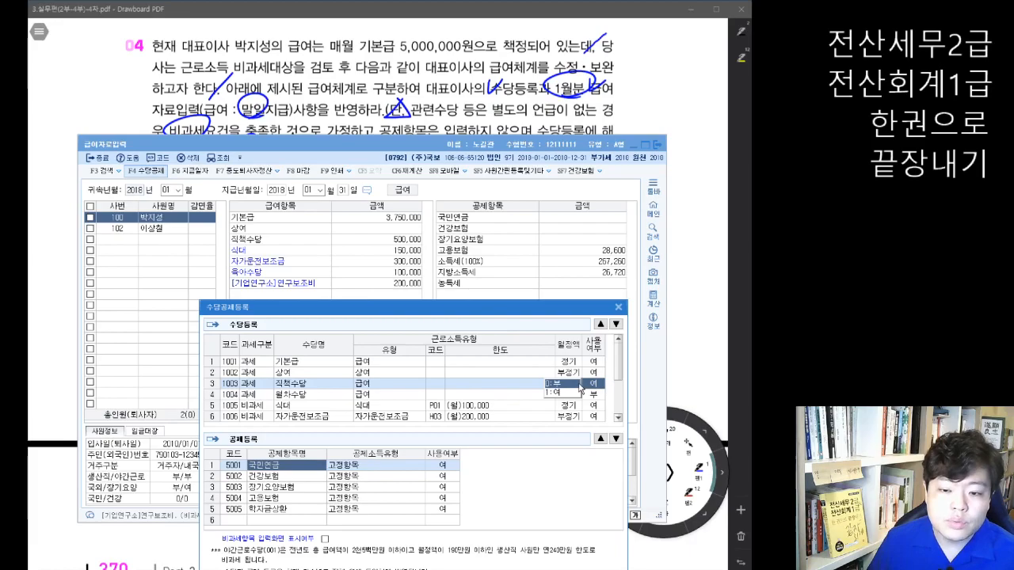
left_click(619, 306)
left_click(178, 191)
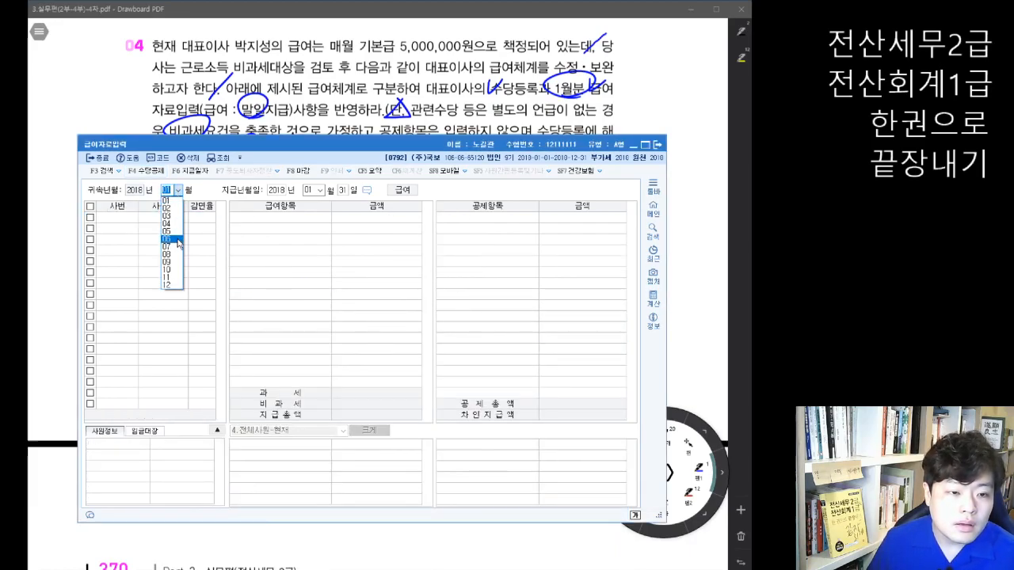
left_click(171, 243)
key("Return")
key("Return")
key("Return")
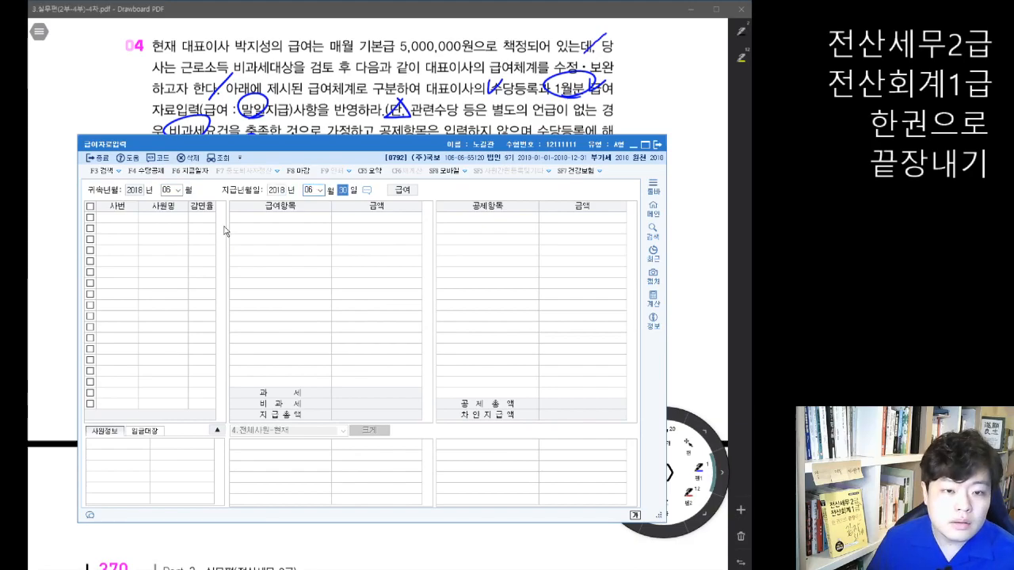
left_click(175, 230)
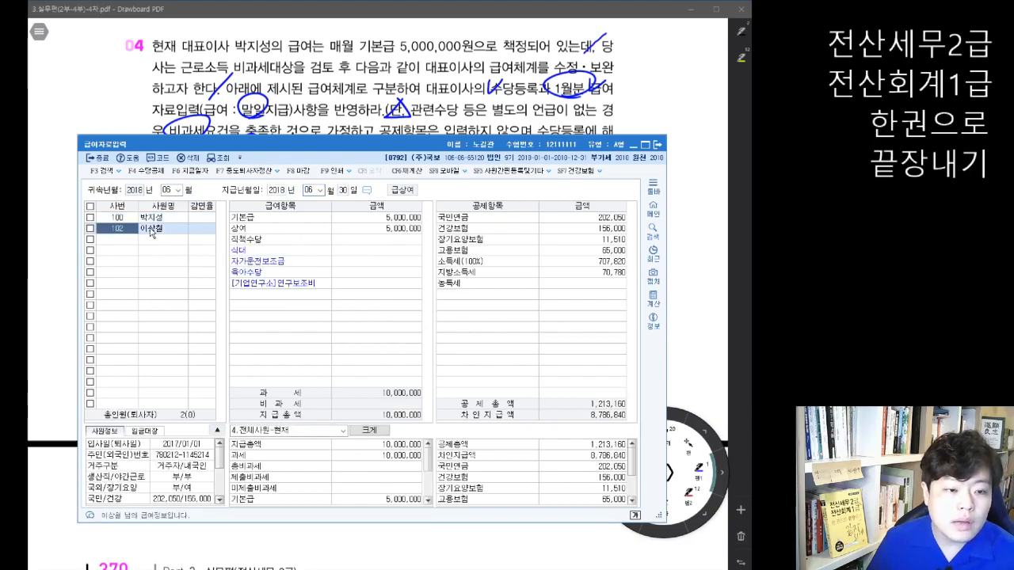
left_click(396, 231)
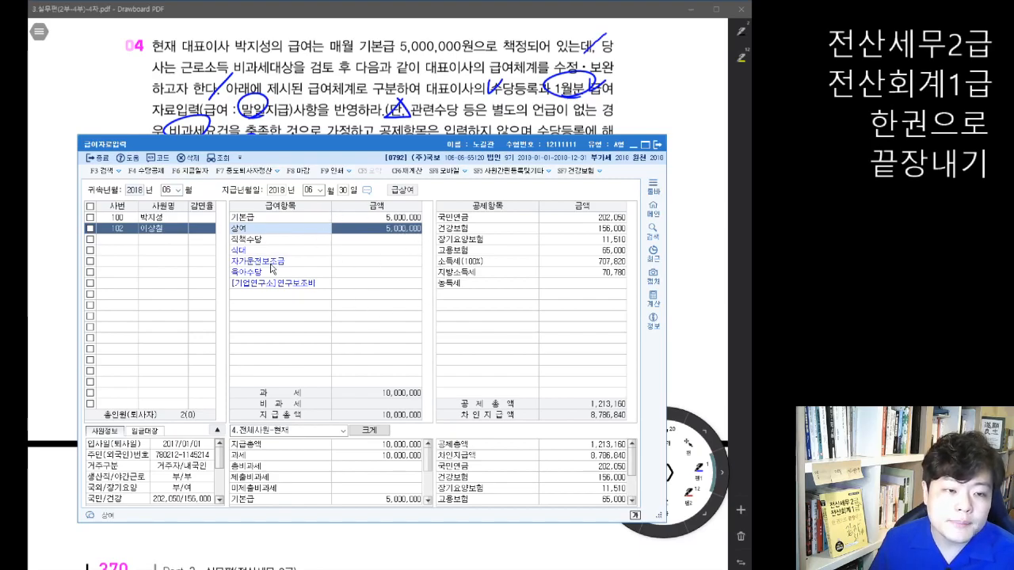
Try setting the 상여 allowance to not in use in 수당공제등록, then close the list
left_click(143, 171)
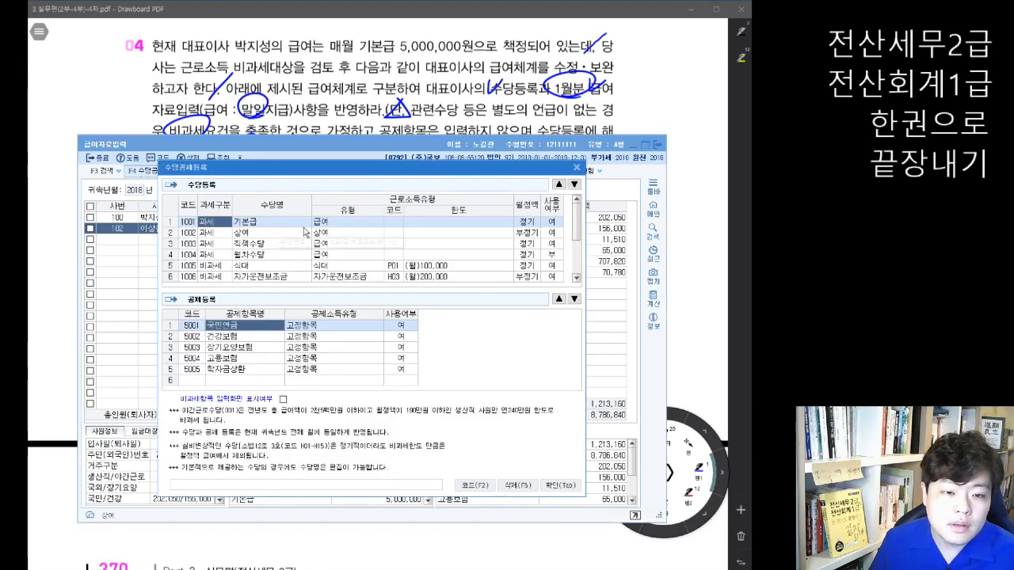
left_click_drag(497, 170, 507, 252)
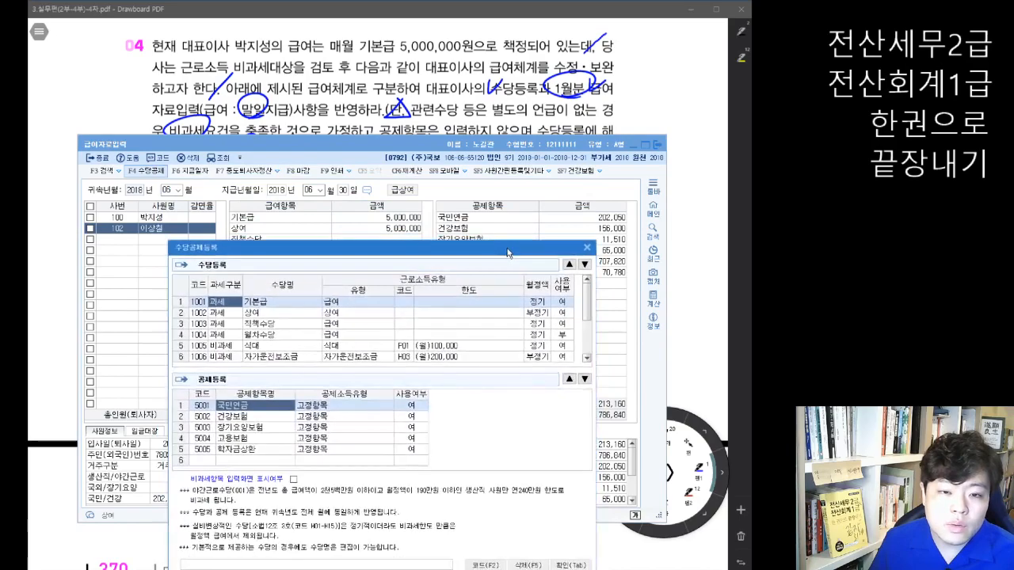
left_click(562, 313)
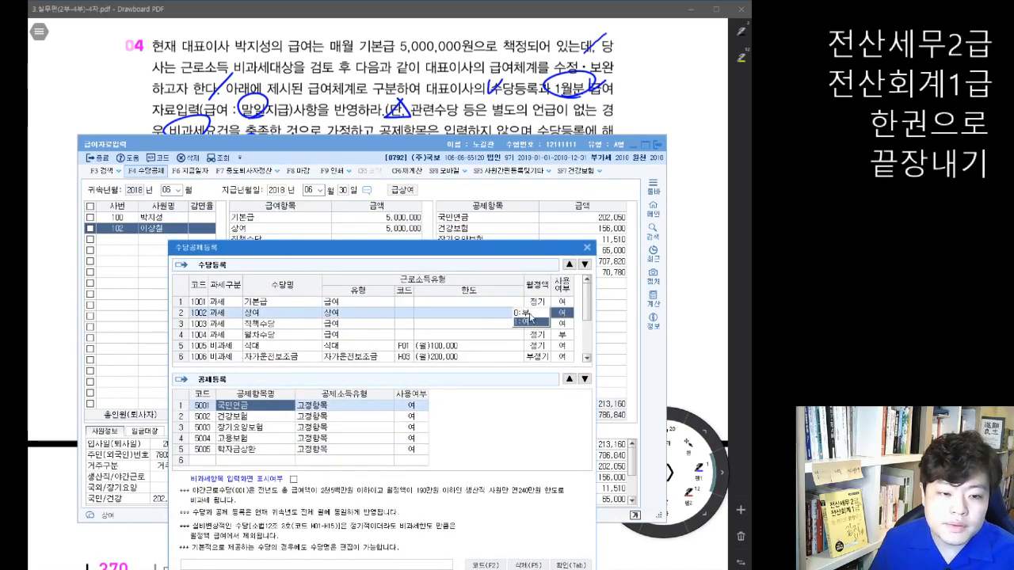
left_click(529, 313)
left_click(476, 428)
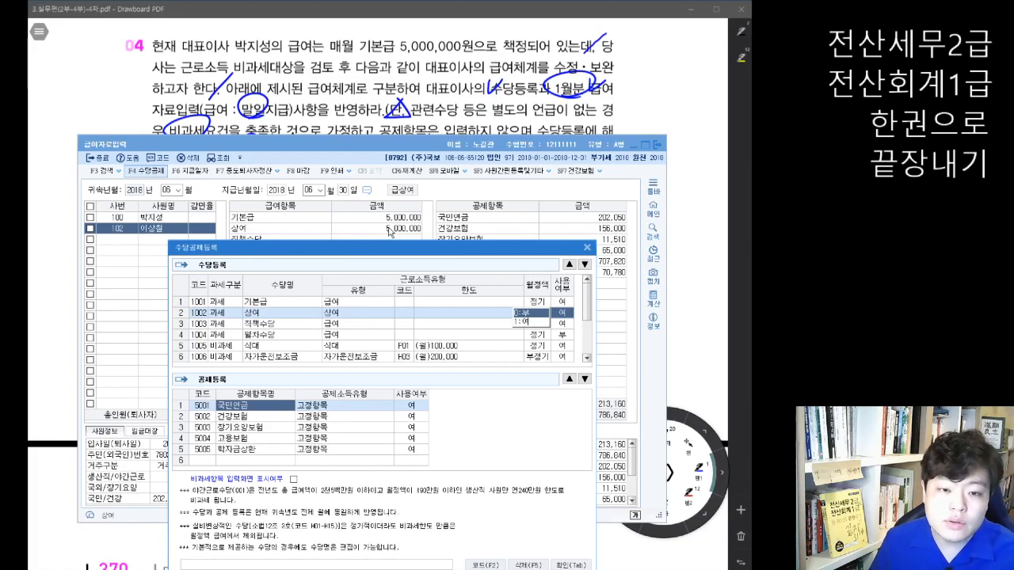
left_click(587, 247)
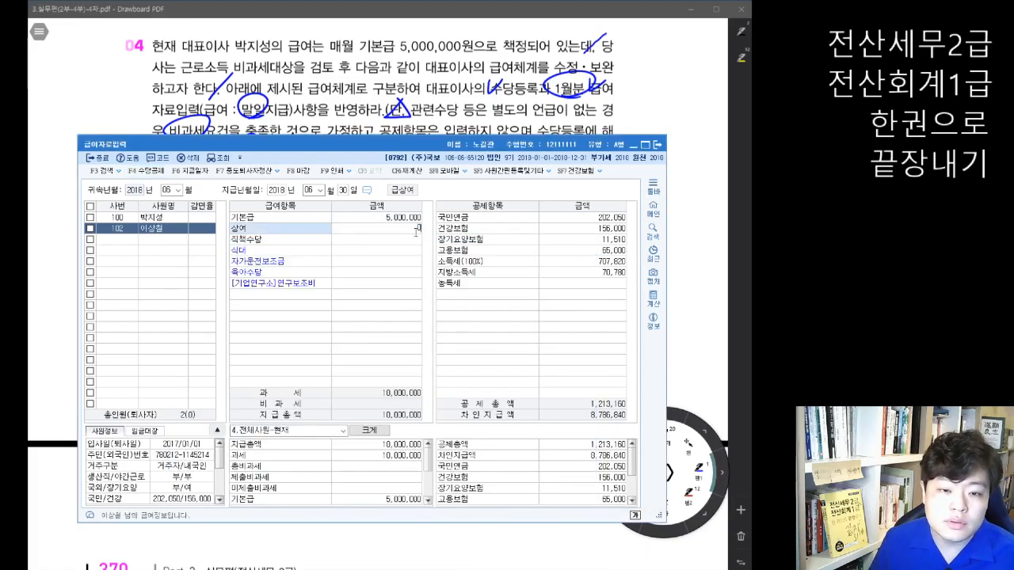
Re-enter employee 102's 상여 as 5,000,000, then switch to employee 100's payroll
key("Return")
left_click(415, 230)
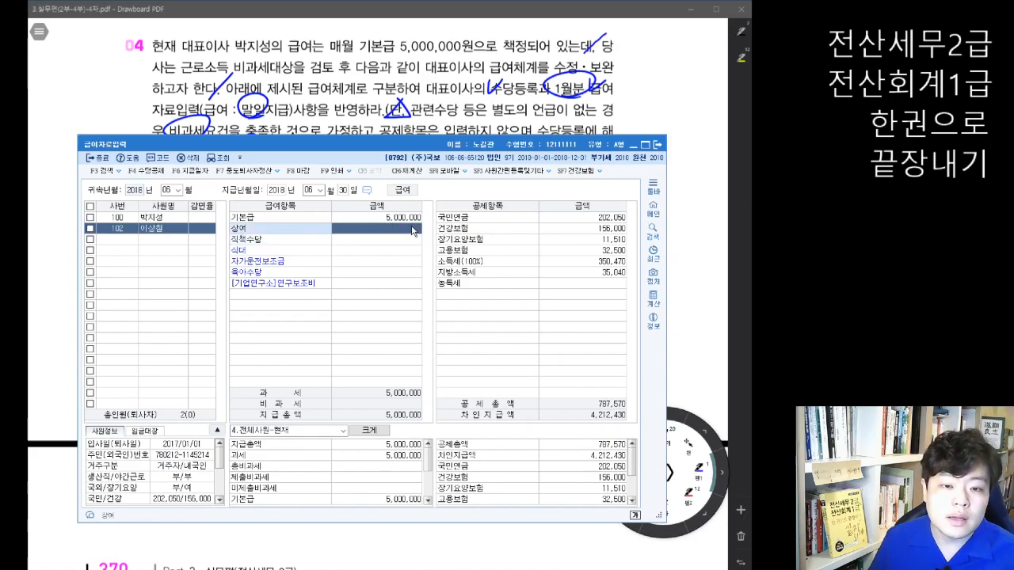
type("5000000")
key("Return")
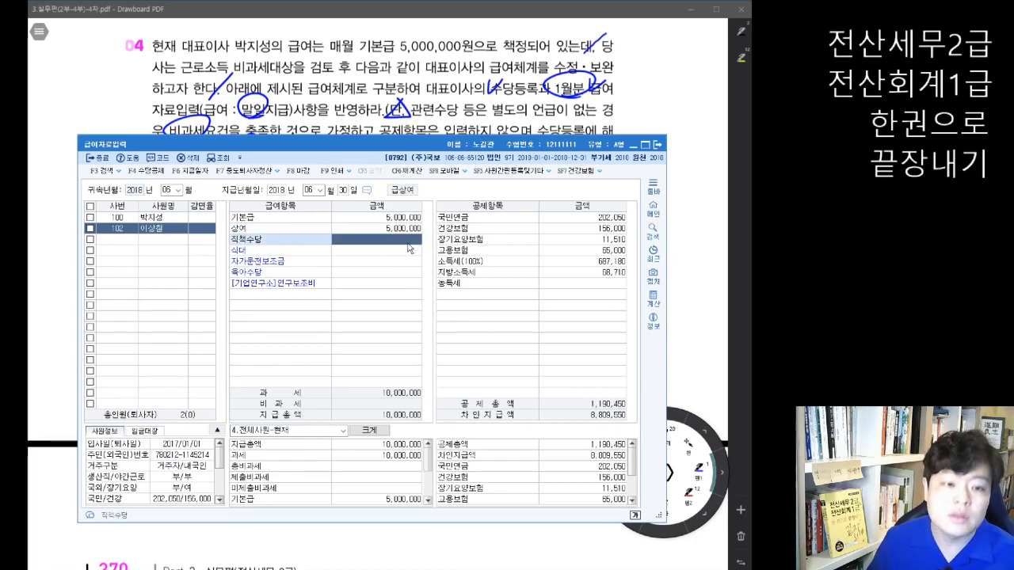
left_click(164, 218)
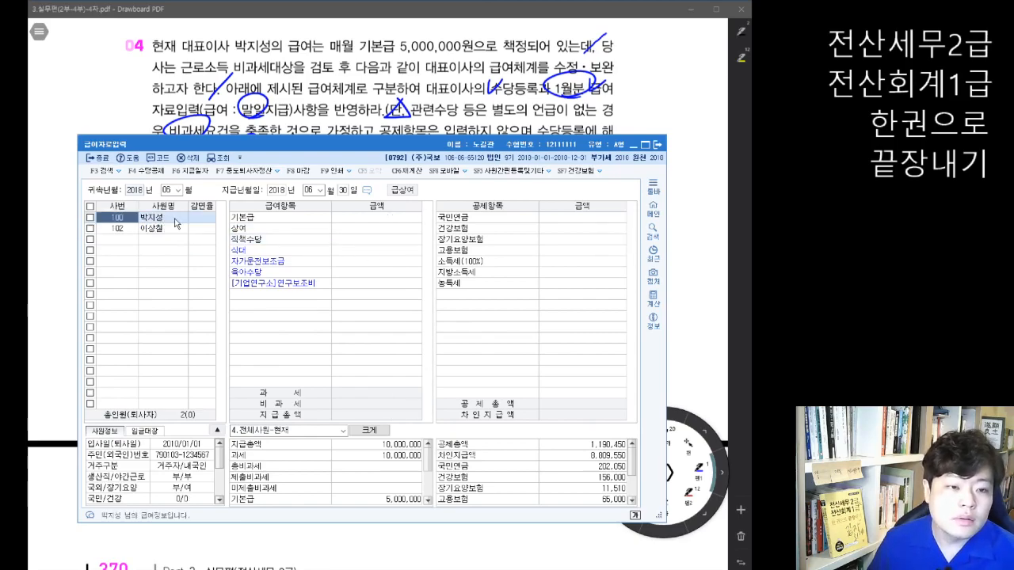
Set employee 100's payroll month to January, check the 상여, 식대 and 직책수당 amounts, then close the window
left_click(178, 190)
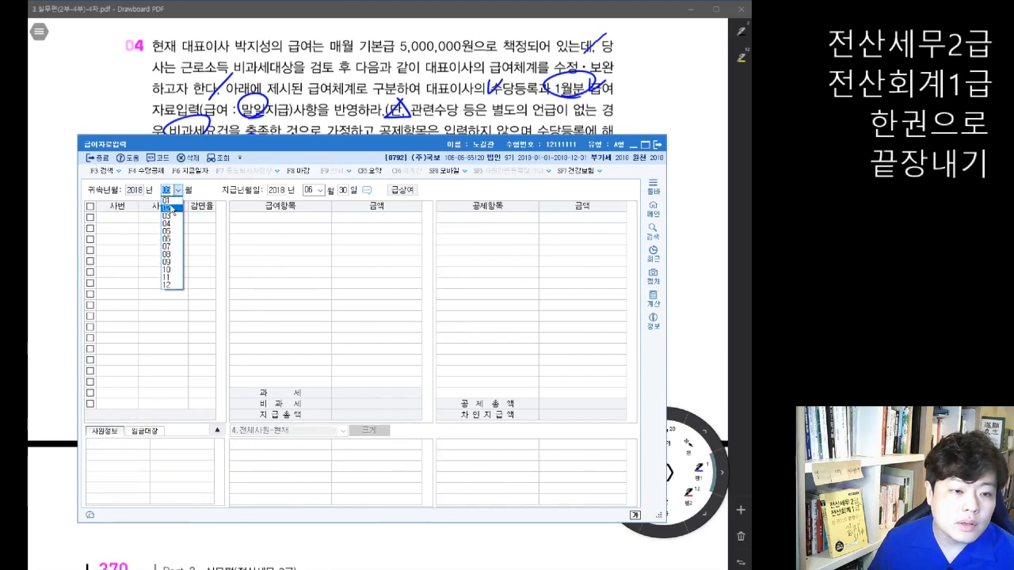
left_click(167, 200)
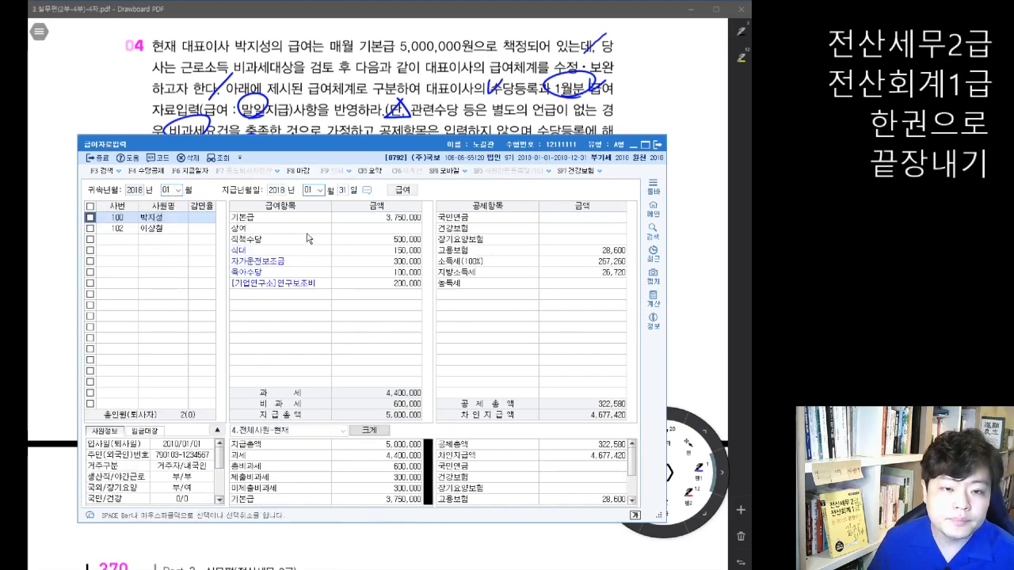
left_click(380, 229)
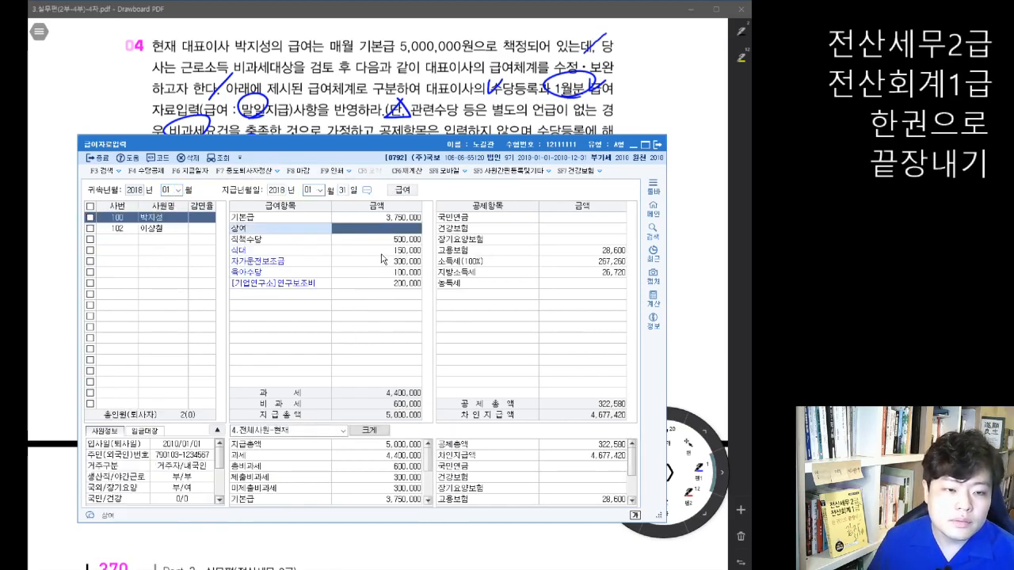
left_click(381, 253)
left_click(381, 240)
left_click(397, 227)
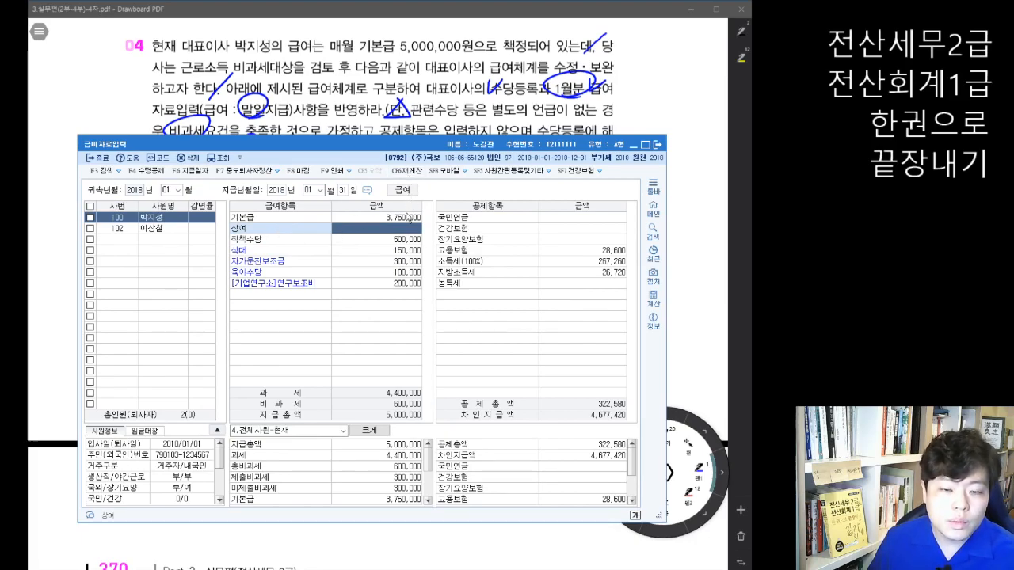
left_click(657, 143)
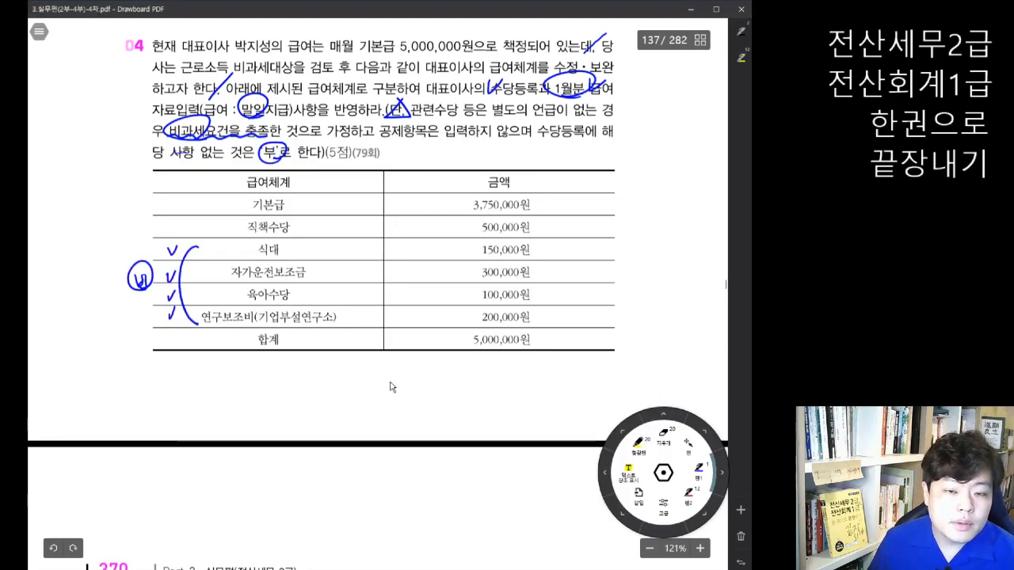
On page 138, tick problem 05's allowance and payroll steps and bracket 원천징수이행상황신고서
scroll(390, 387, "down", 8)
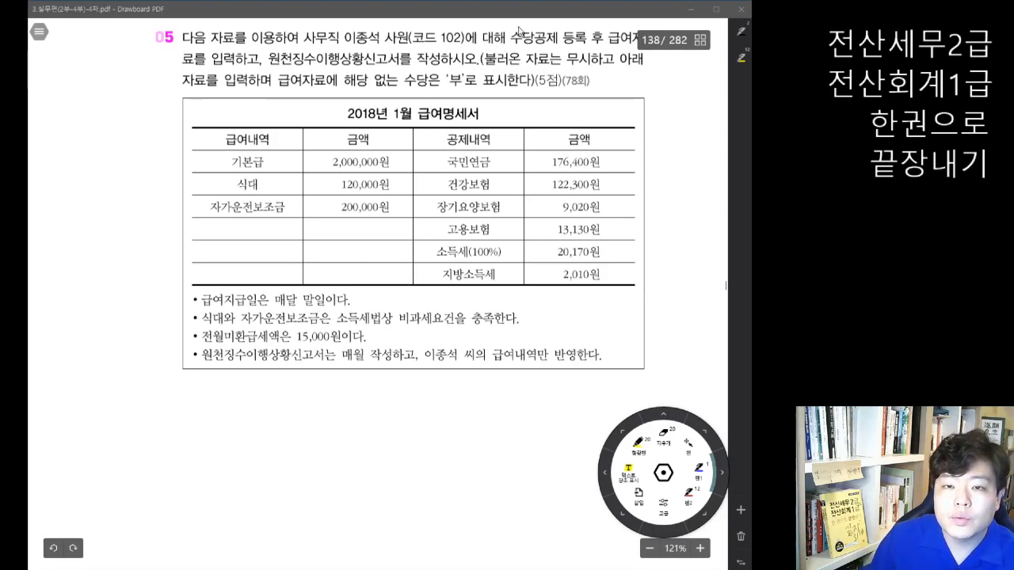
left_click_drag(504, 36, 519, 33)
left_click_drag(600, 36, 618, 34)
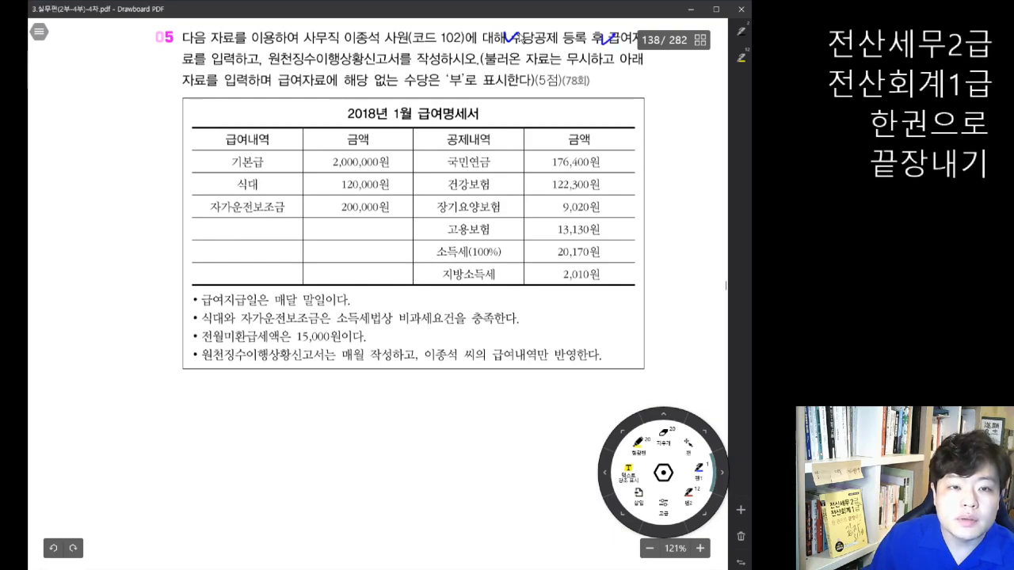
left_click_drag(274, 53, 273, 67)
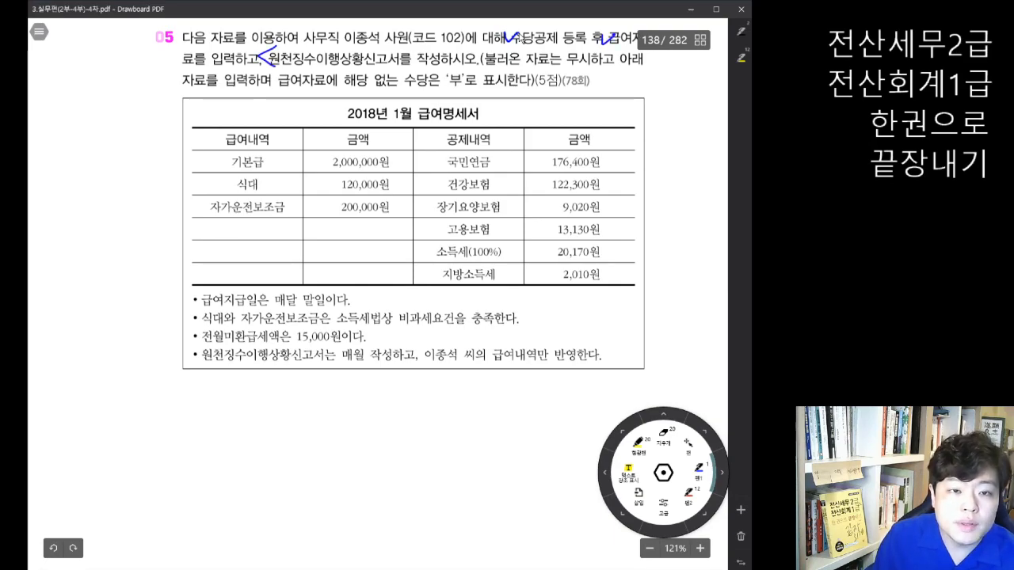
left_click_drag(396, 47, 399, 64)
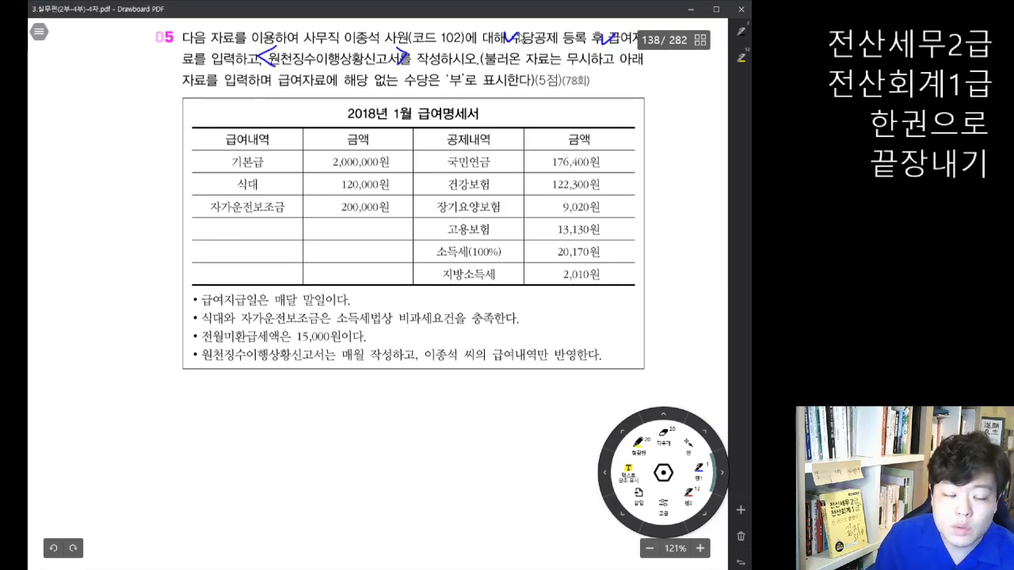
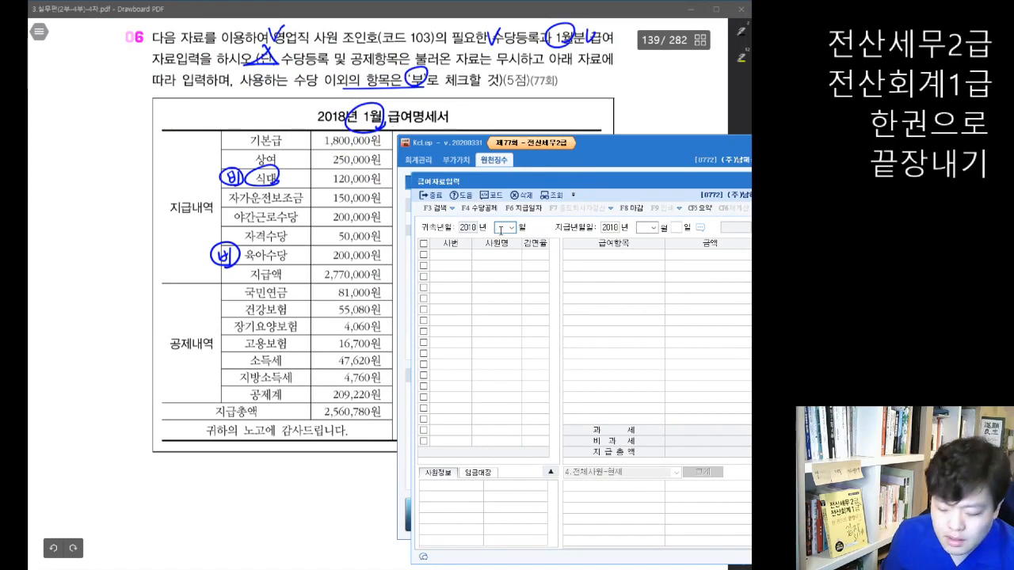
Set the pay month to January 2018, paid on the 31st, loading employees 103 and 105
type("1")
key("Return")
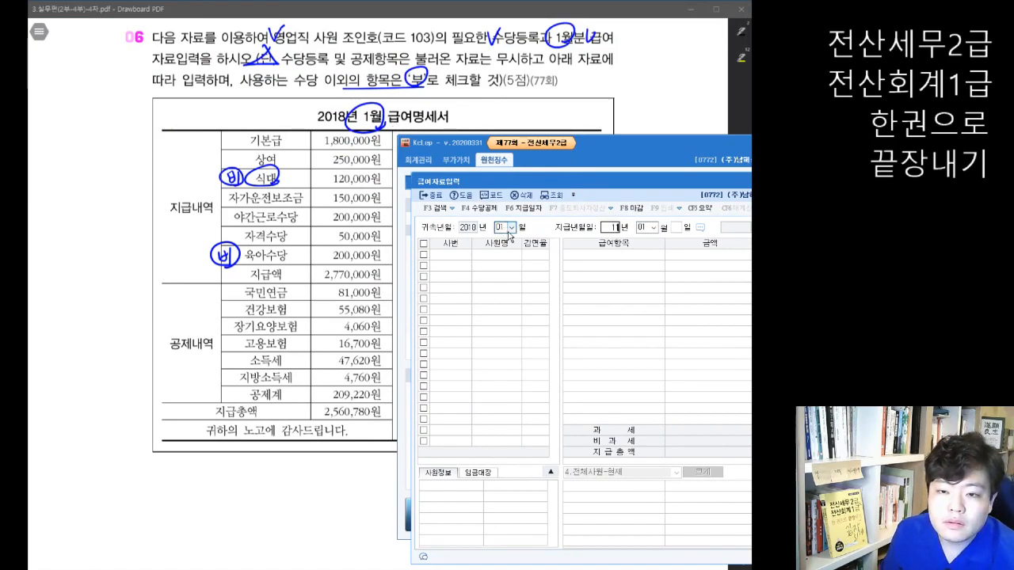
key("Return")
key("Return")
key("Return")
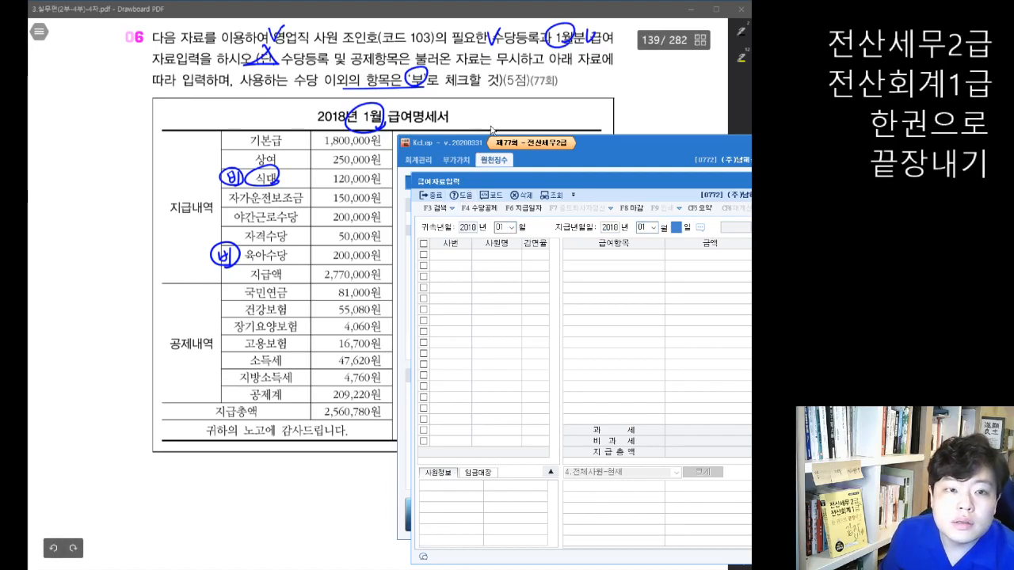
left_click(668, 100)
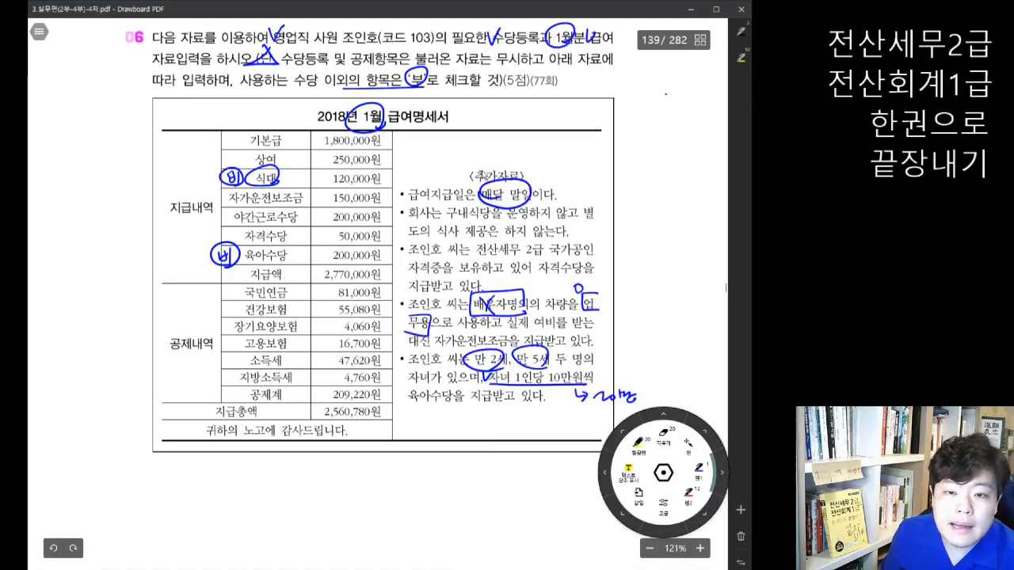
key("alt+Tab")
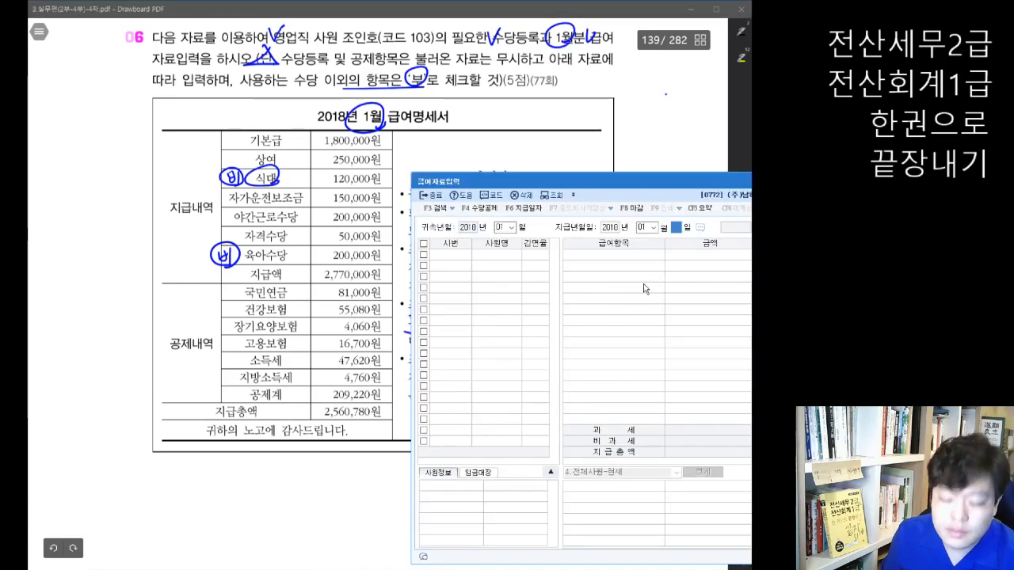
key("Return")
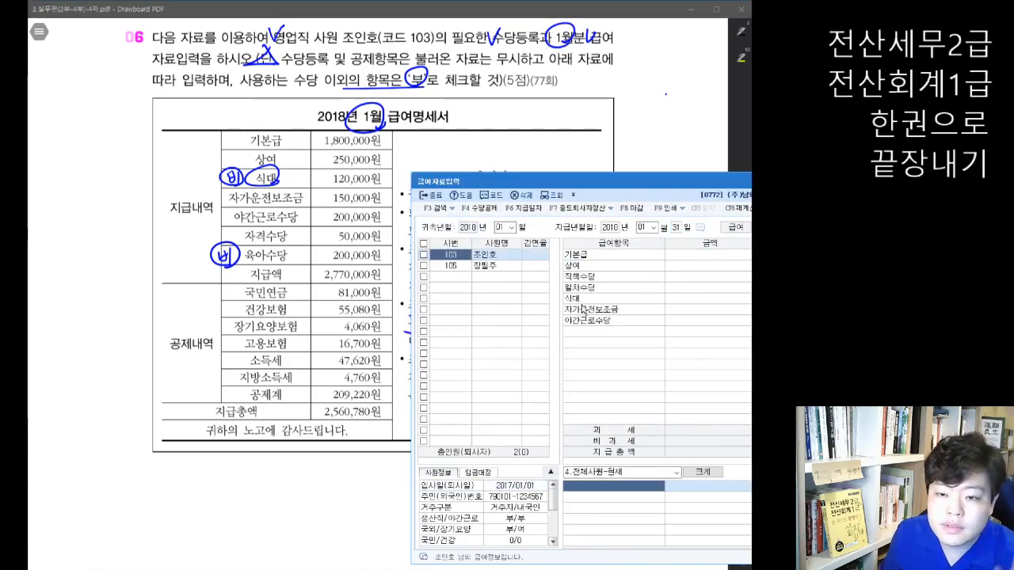
left_click_drag(592, 189, 576, 185)
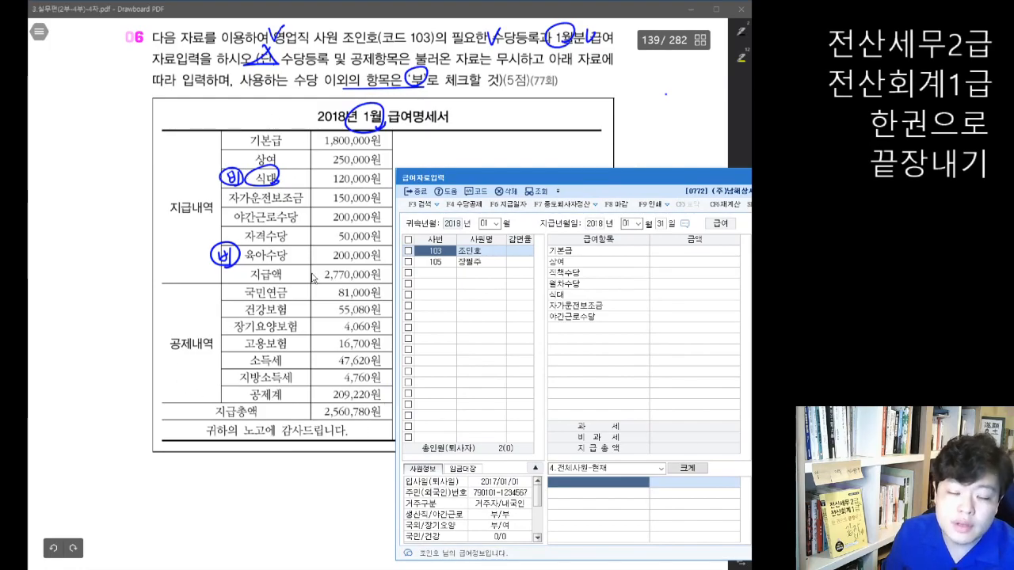
Mark allowances 1003 직책수당 and 1004 월차수당 as not in use (부)
left_click(466, 205)
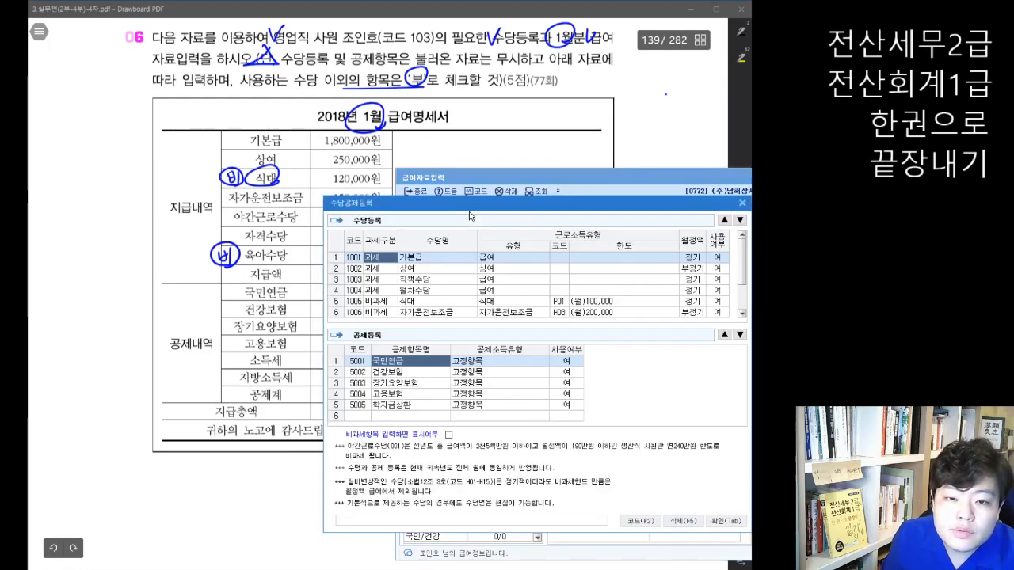
left_click_drag(403, 206, 338, 306)
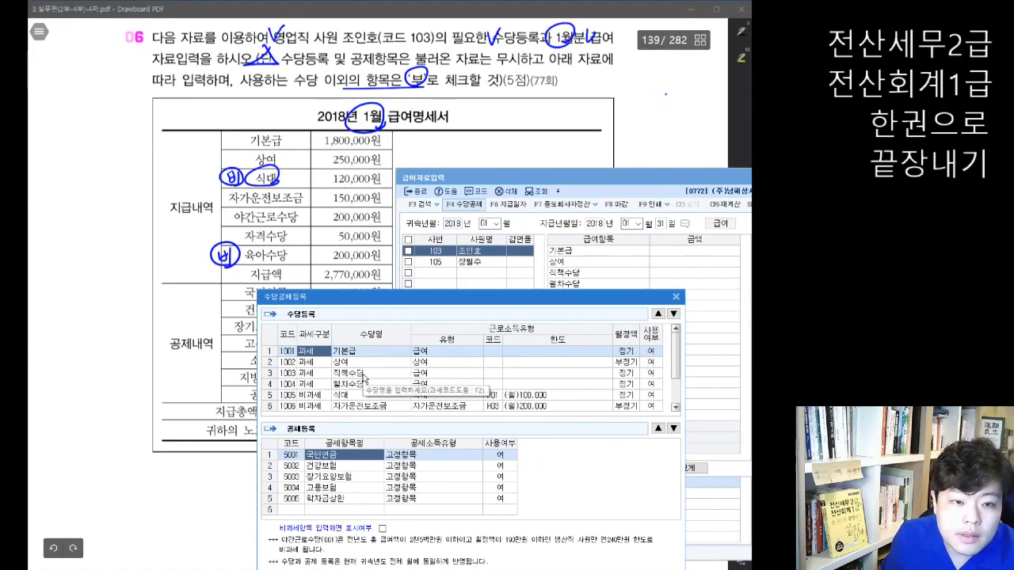
left_click(648, 375)
left_click(615, 374)
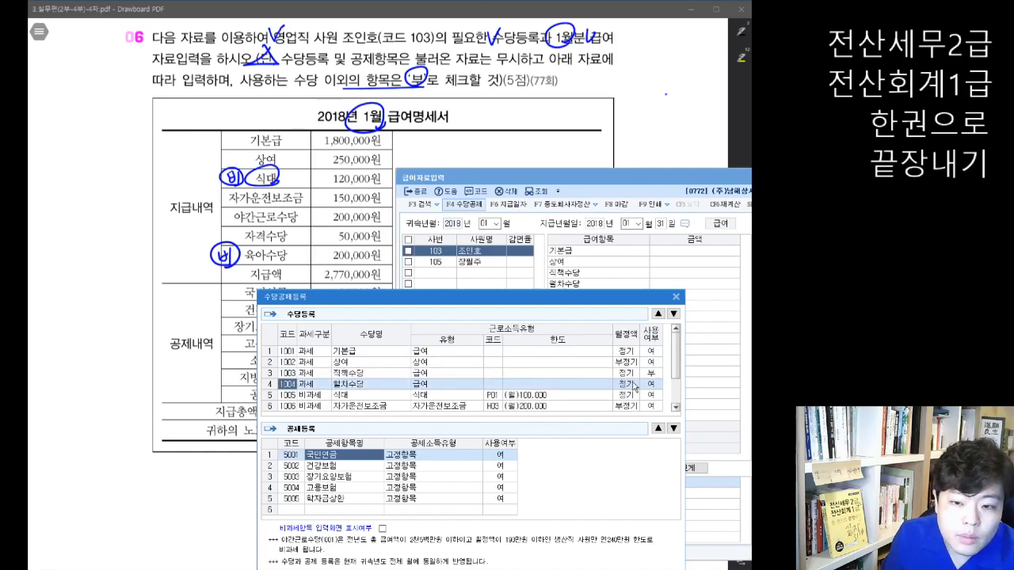
left_click(651, 386)
left_click(624, 379)
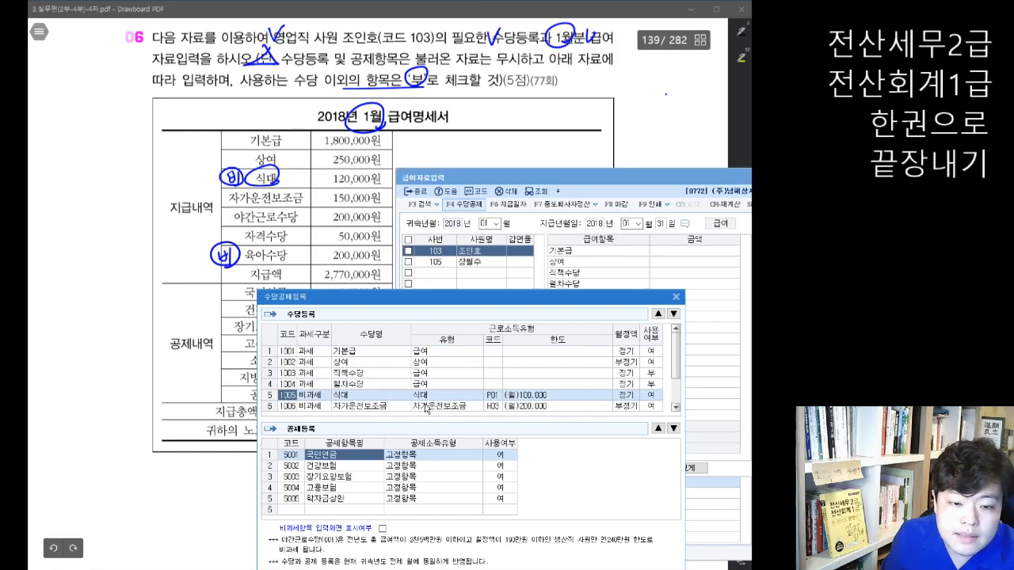
Add taxable allowance 2001 자가운전보조금 and compare it against the existing allowance rows
scroll(381, 391, "down", 2)
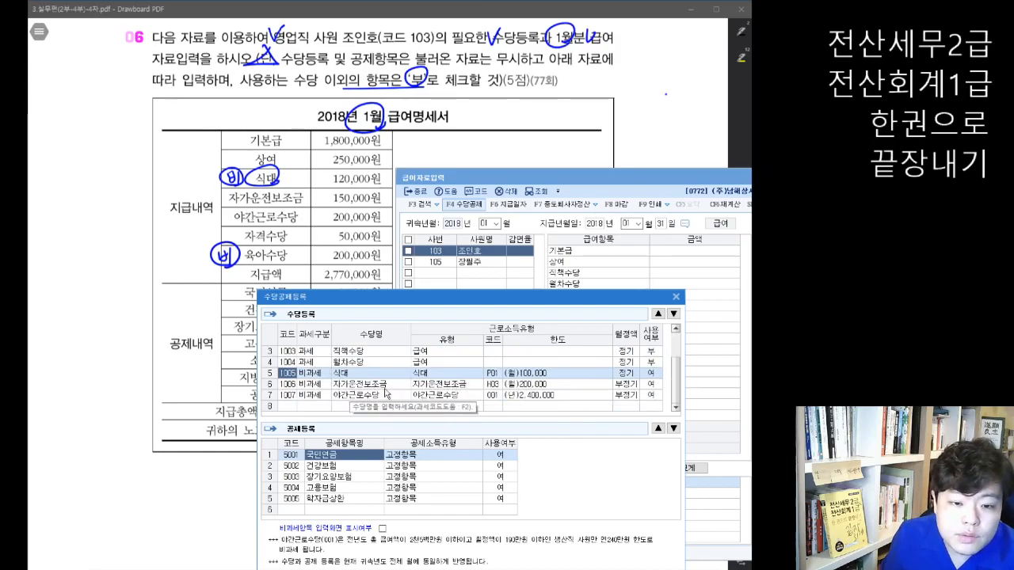
left_click(489, 393)
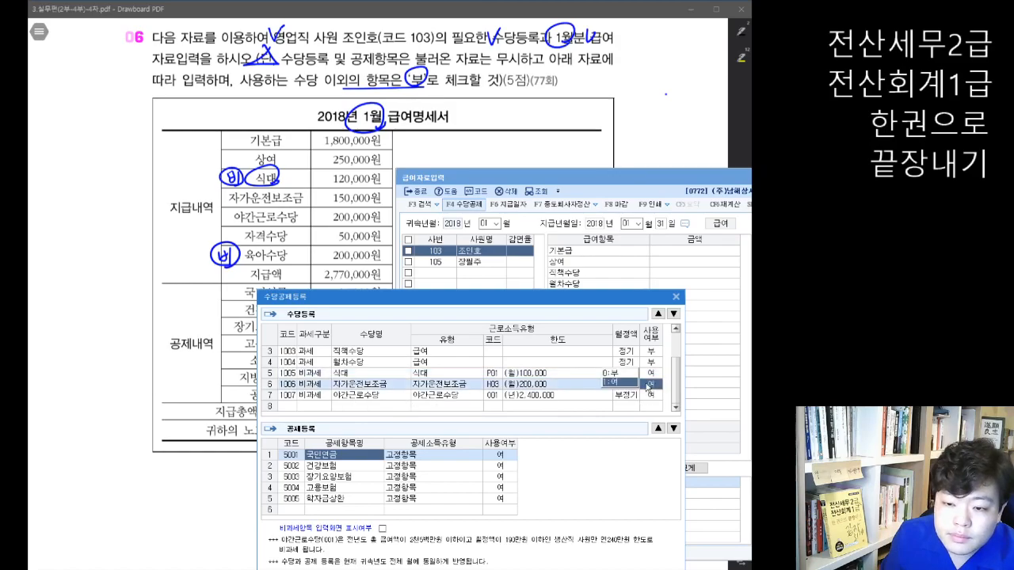
left_click(314, 406)
key("1")
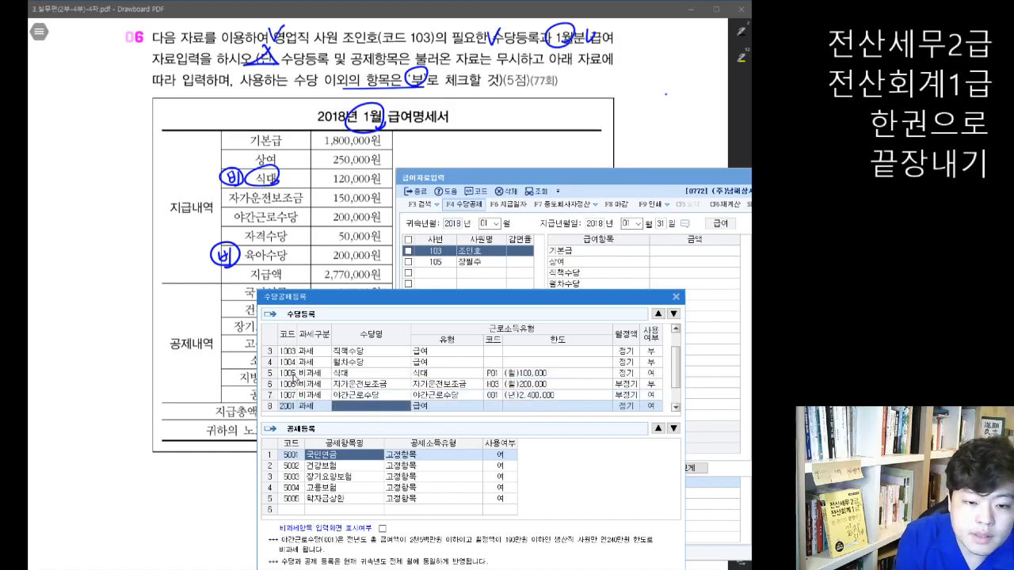
type("자가운전보")
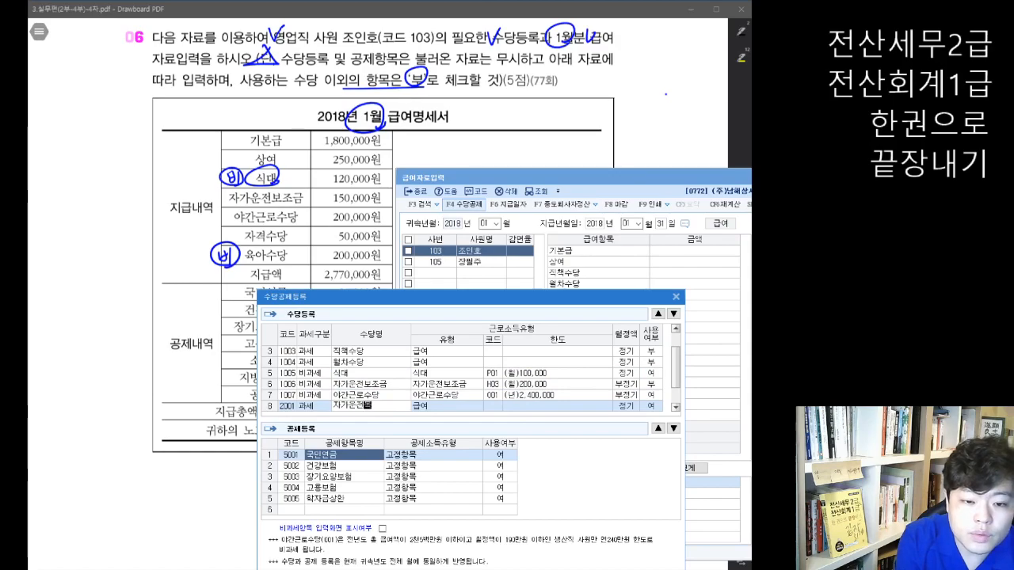
type("조금")
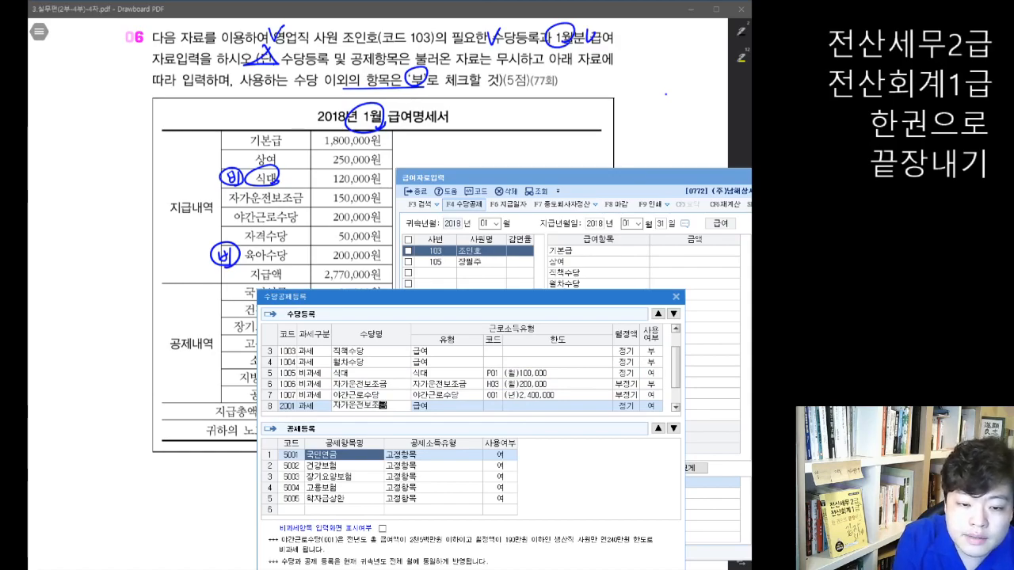
key("Return")
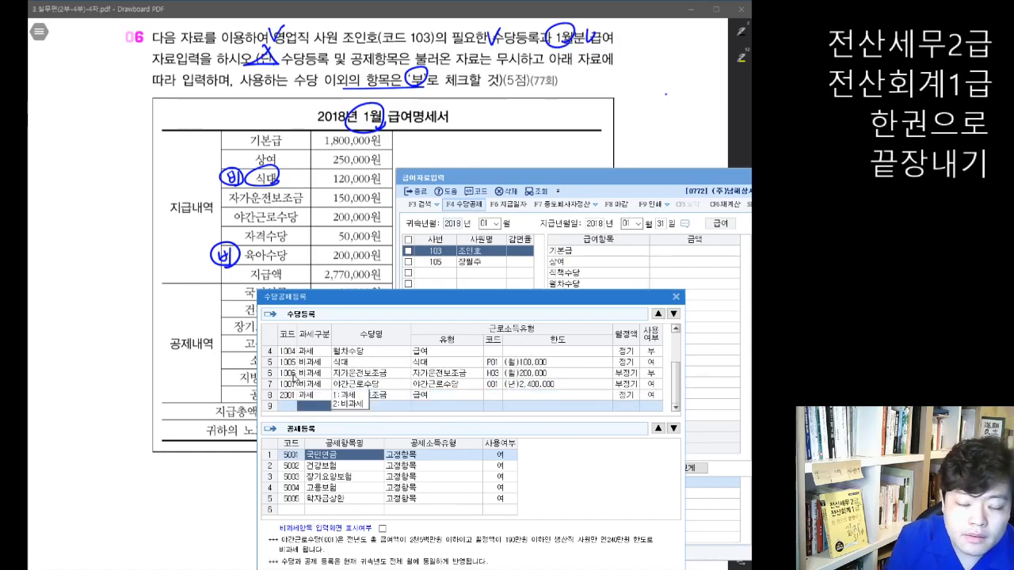
left_click(390, 377)
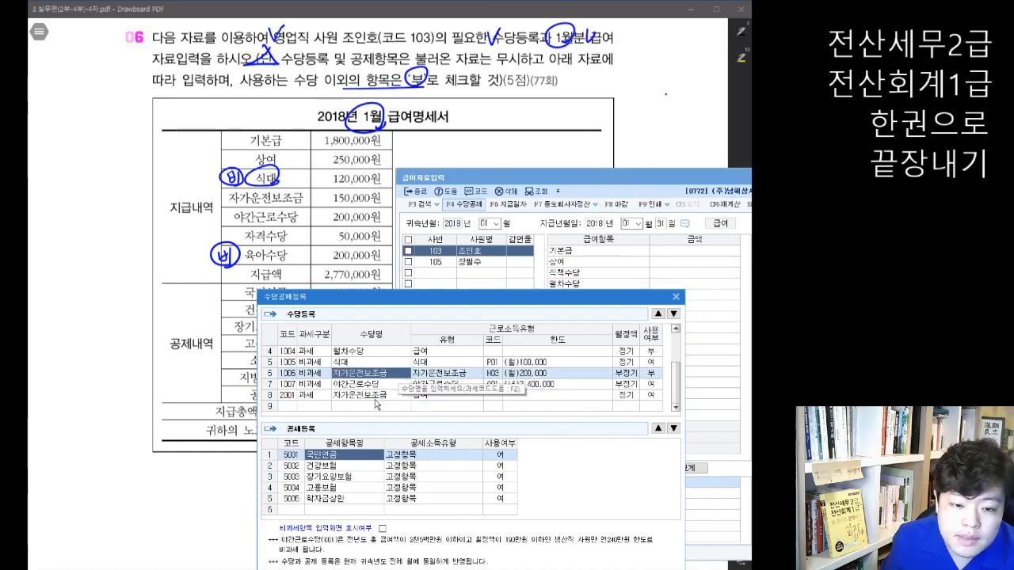
left_click(377, 396)
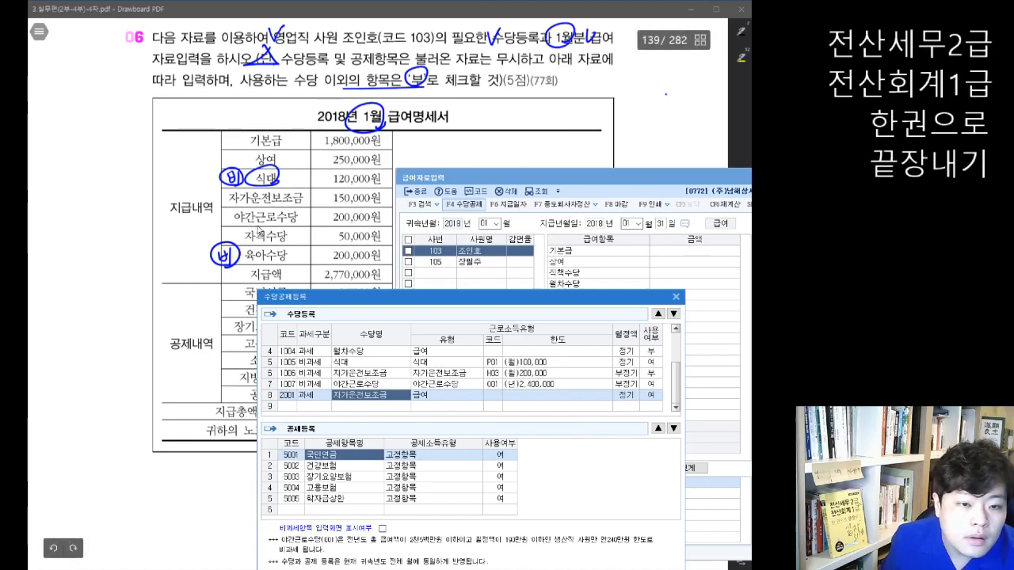
left_click(369, 385)
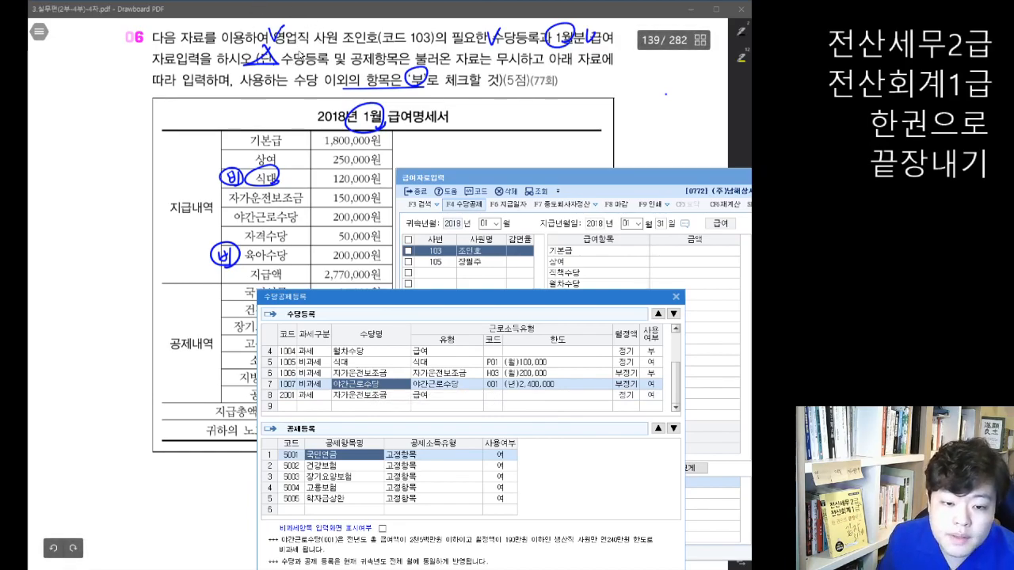
key("F5")
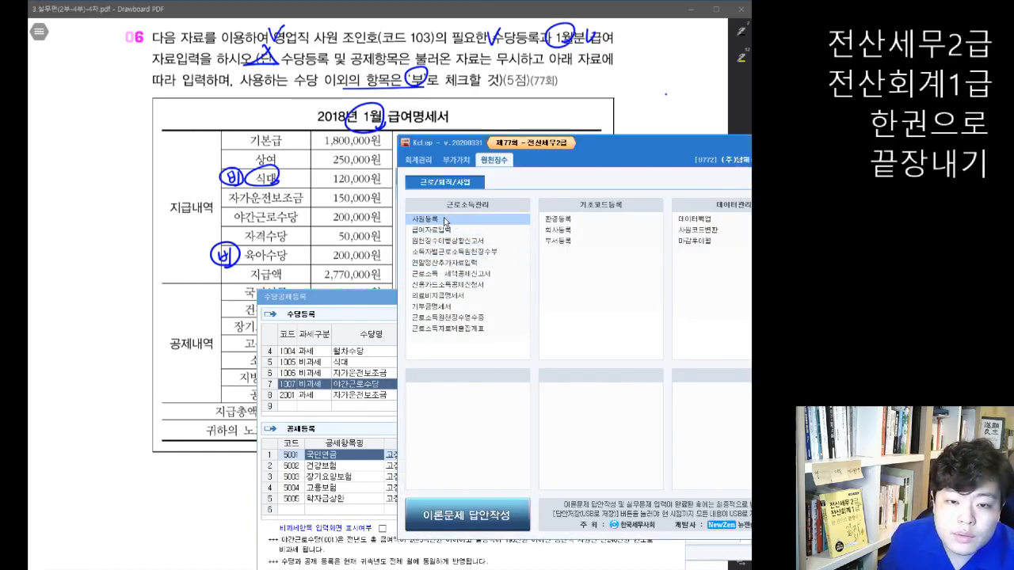
Check employee 103's registration record for non-production-worker status, then return to the allowance register
left_click(423, 220)
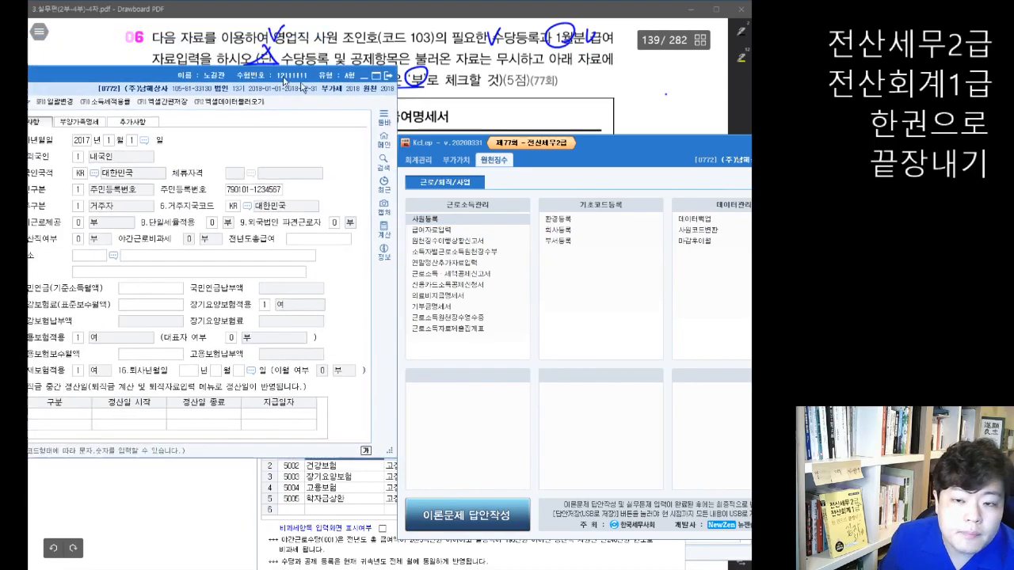
left_click_drag(631, 146, 558, 137)
key("Return")
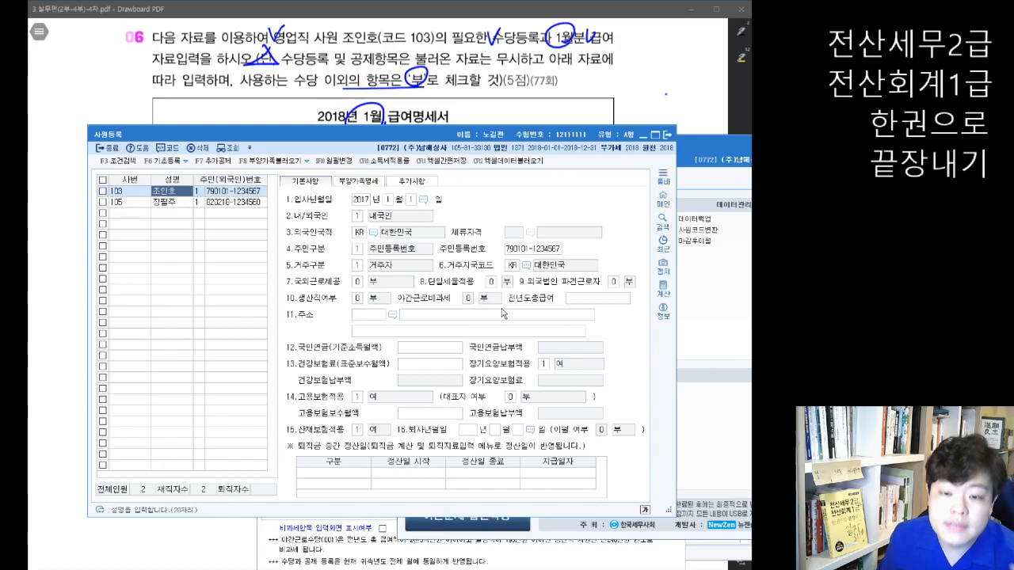
left_click(666, 134)
left_click(364, 318)
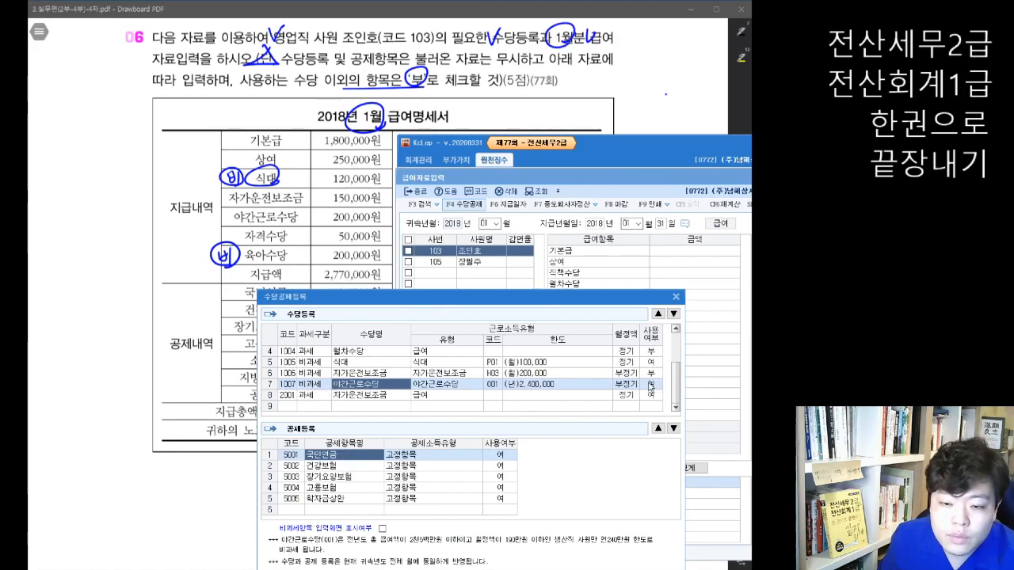
Start a new allowance in row 9 and revisit the 야간근로수당 row
left_click(300, 406)
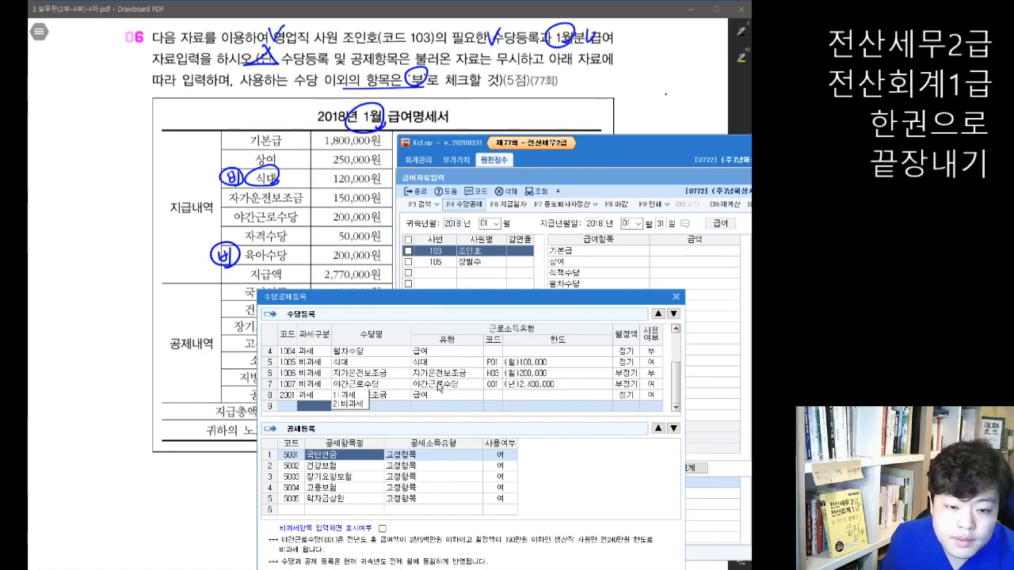
left_click(401, 388)
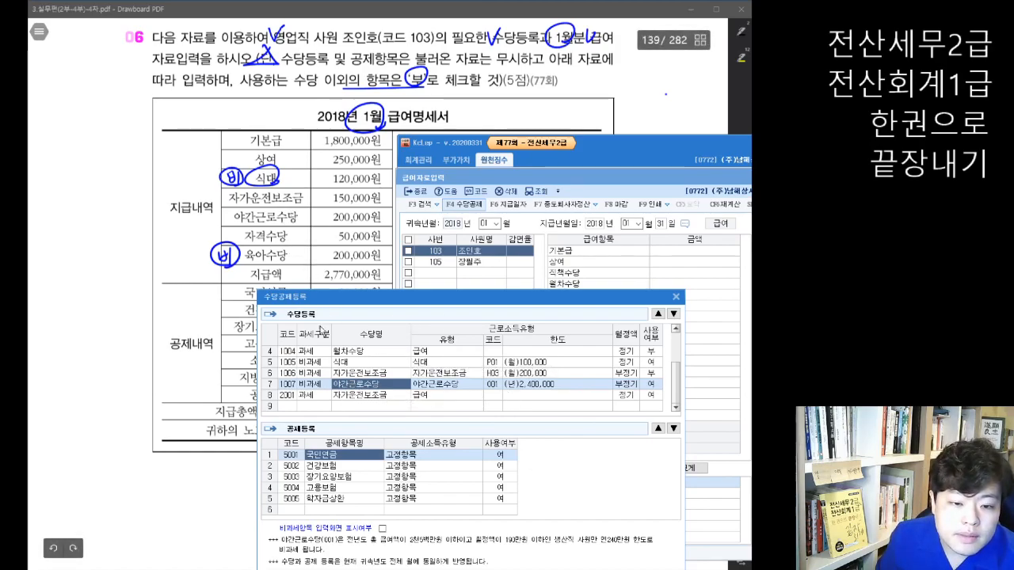
Add taxable allowance 2002 자격수당
left_click(316, 406)
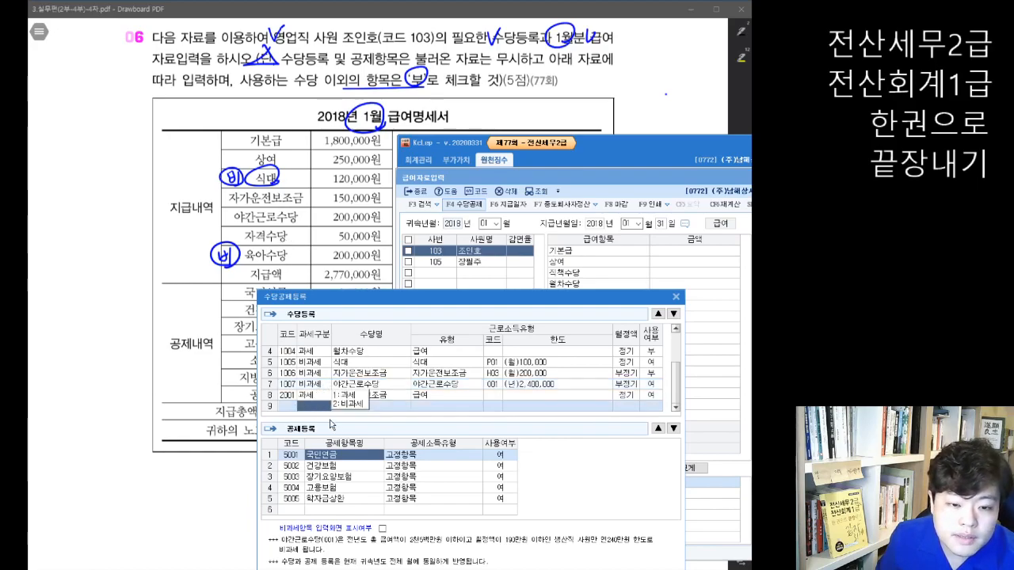
left_click(349, 396)
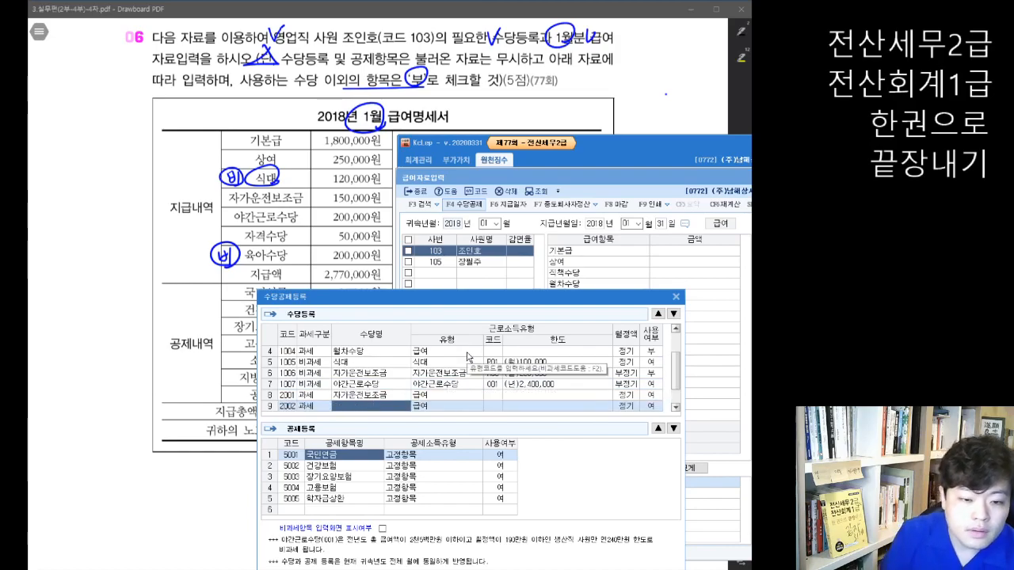
type("자격수당")
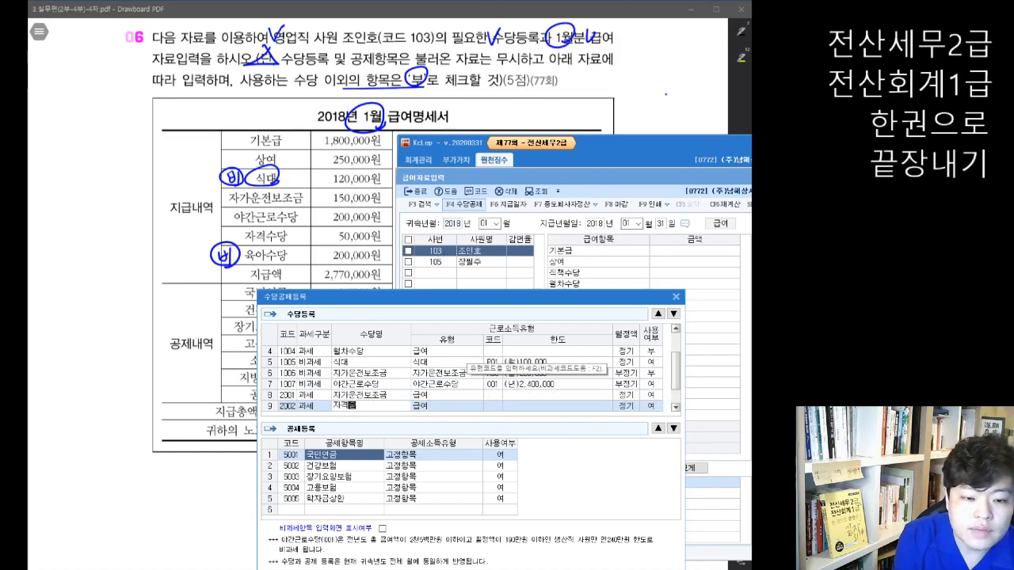
key("Return")
key("Return")
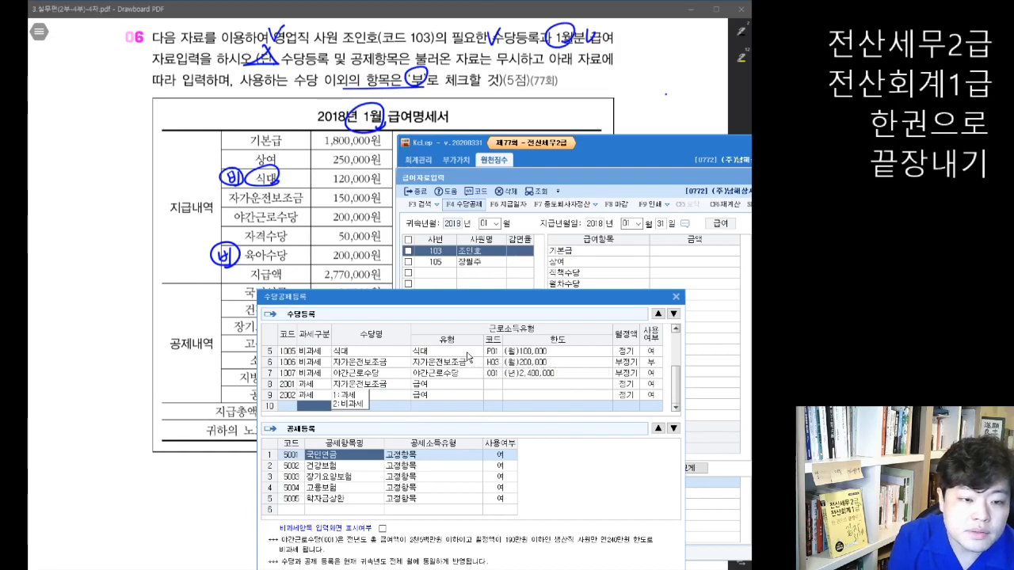
Add non-taxable allowance 2003 육아수당 (code 001) with its monthly 100,000 limit
left_click(348, 405)
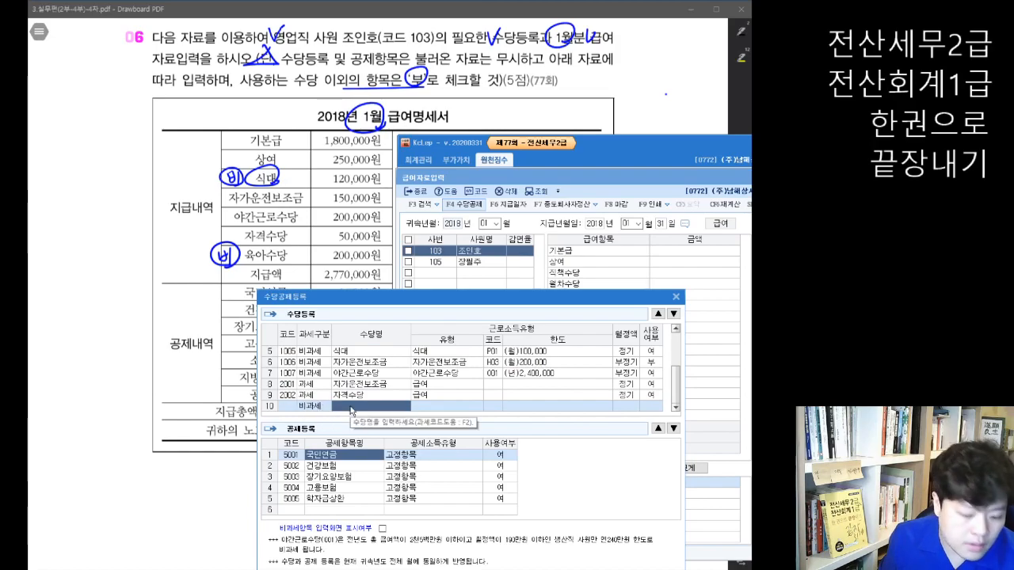
key("F2")
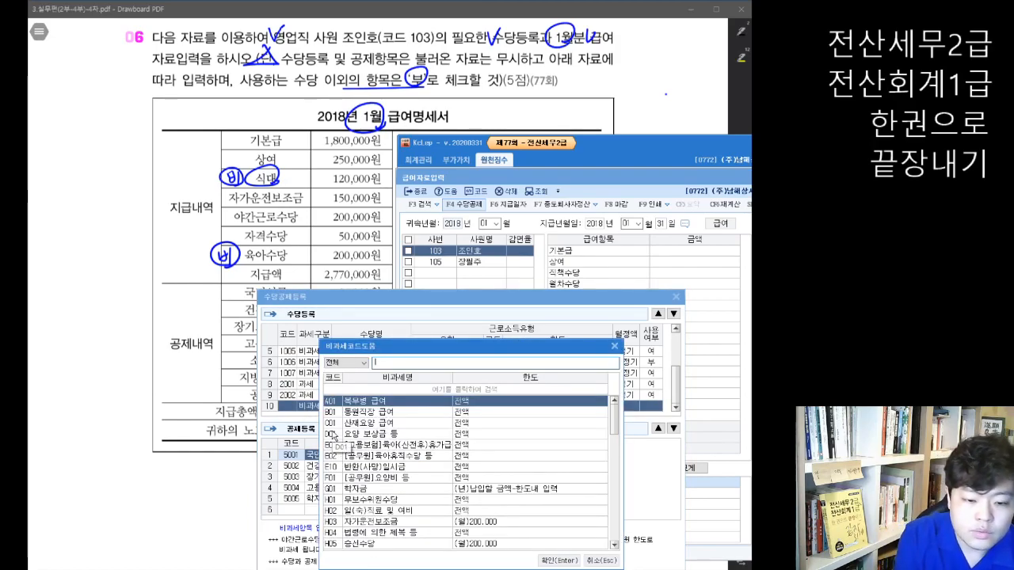
type("육아수")
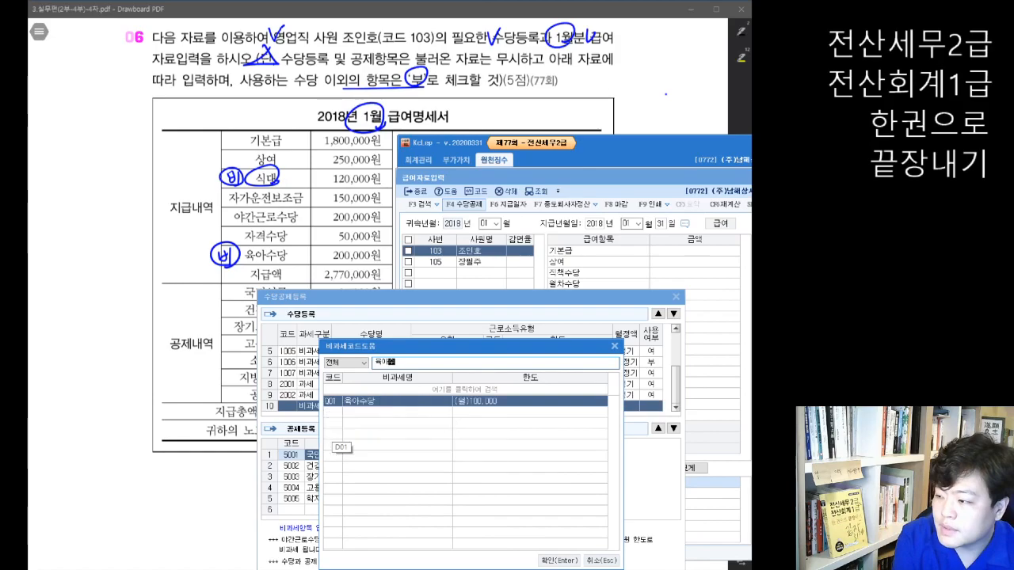
key("Return")
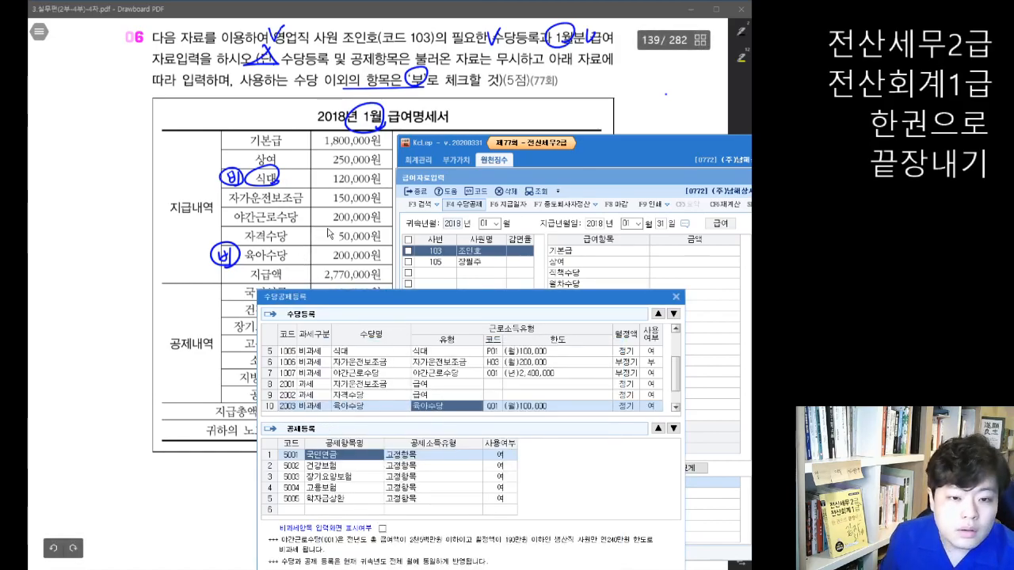
key("Return")
left_click_drag(475, 308, 599, 201)
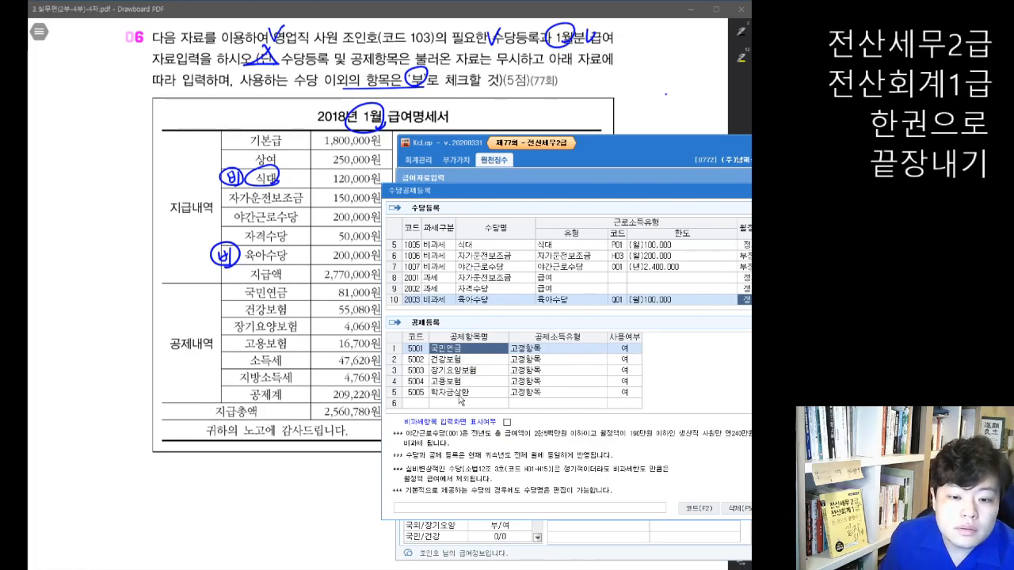
Select the 5005 학자금상환 deduction, leaving its name unchanged after a brief edit
left_click(460, 394)
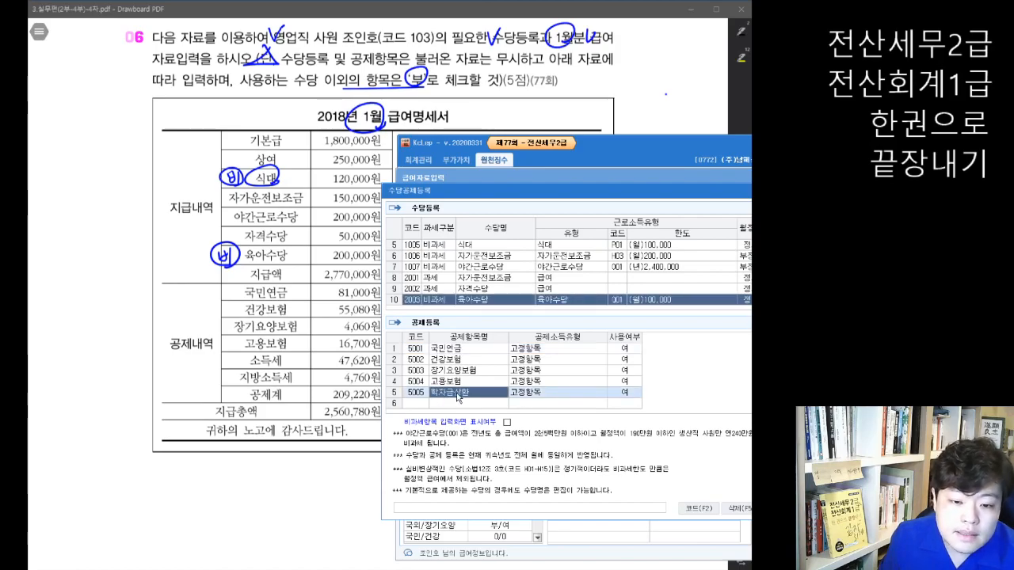
key("BackSpace")
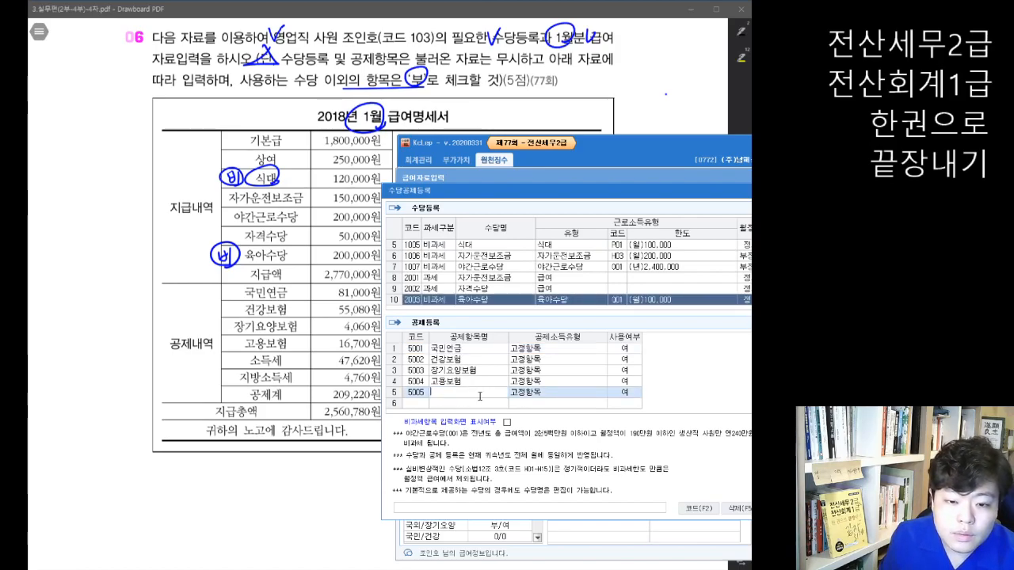
key("Return")
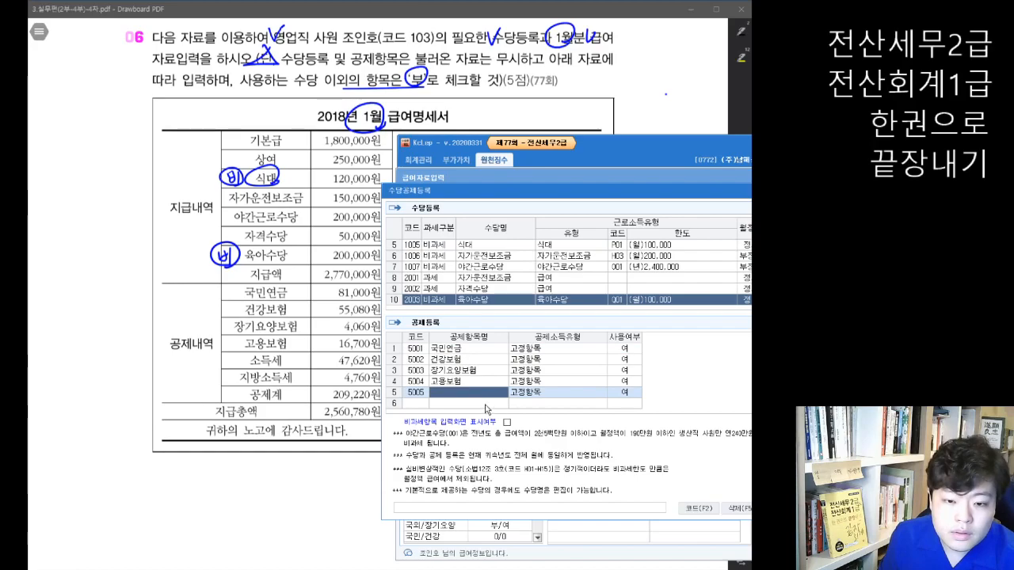
left_click(426, 394)
left_click(538, 397)
left_click(541, 397)
key("Return")
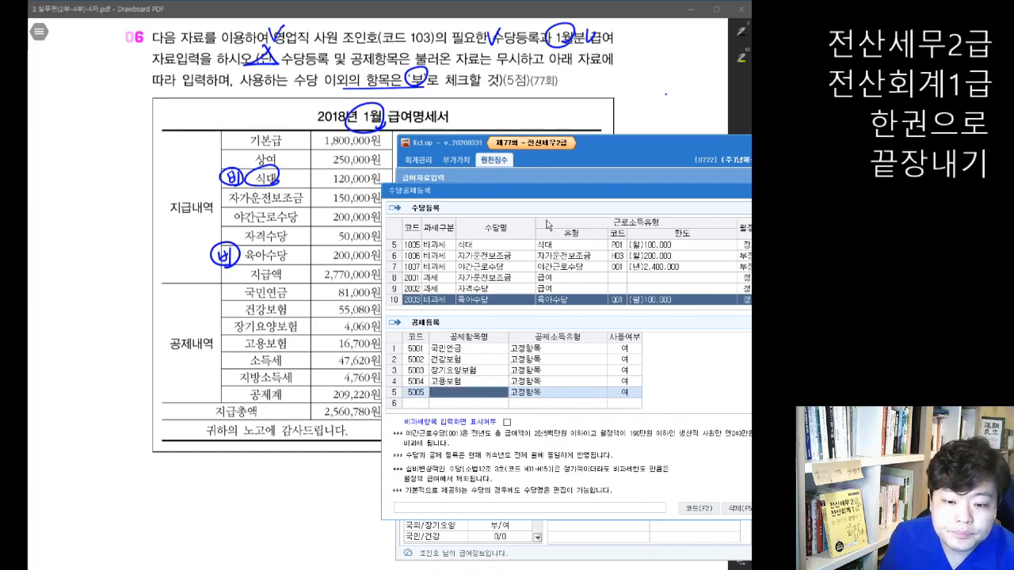
left_click_drag(510, 194, 354, 173)
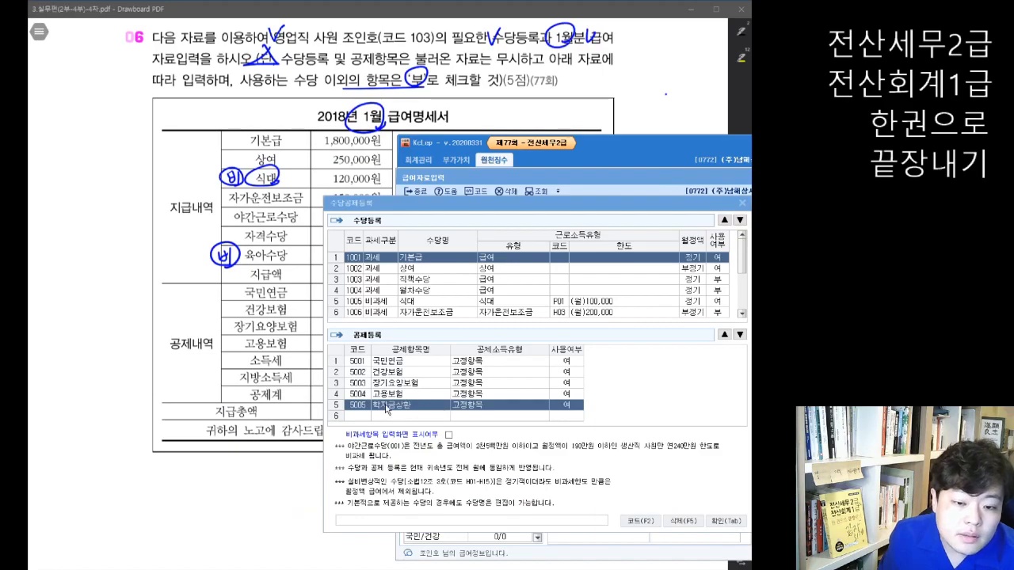
Set 학자금상환 to not in use, show non-taxable items on entry, and confirm the register
left_click(565, 406)
left_click(596, 398)
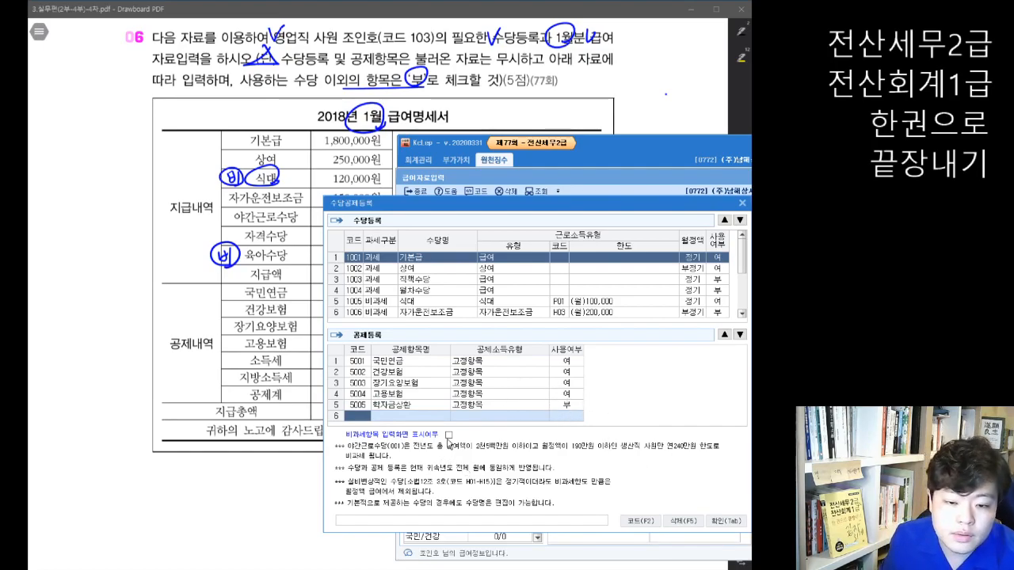
left_click(448, 436)
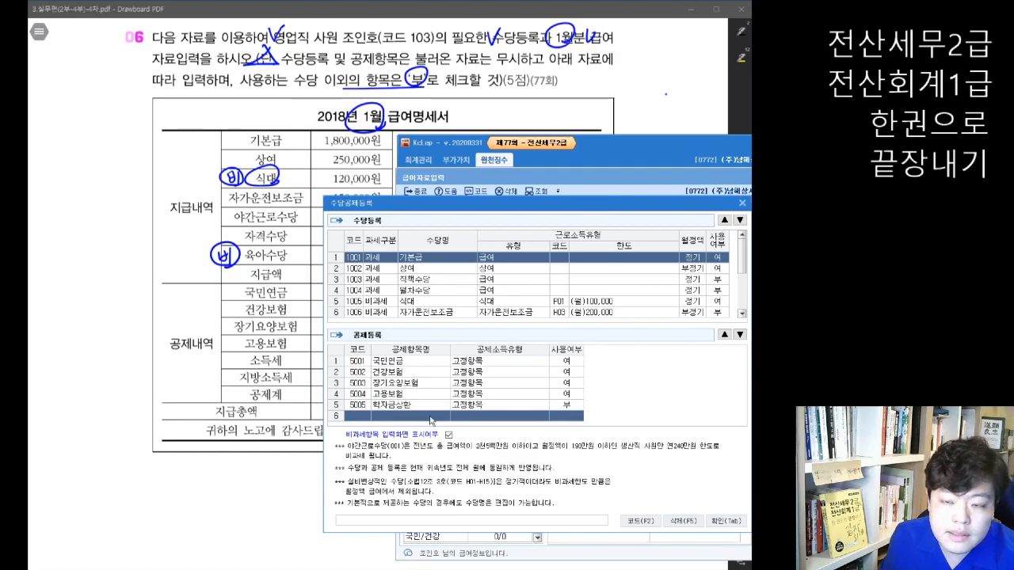
left_click(733, 522)
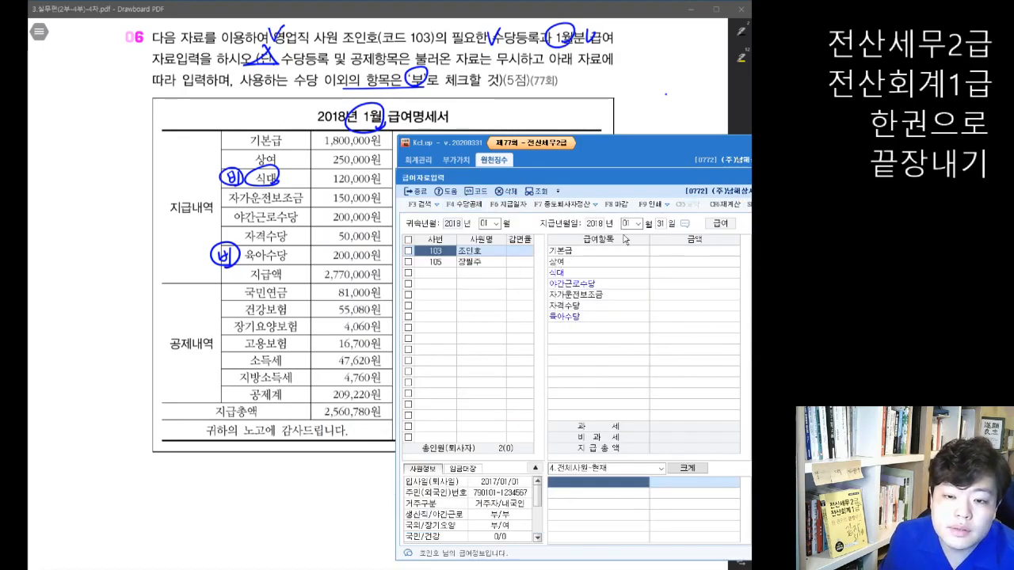
Enter 기본급 1,800,000, 상여 250,000, 식대 120,000 and 야간근로수당 200,000 for employee 103
left_click_drag(646, 184, 308, 297)
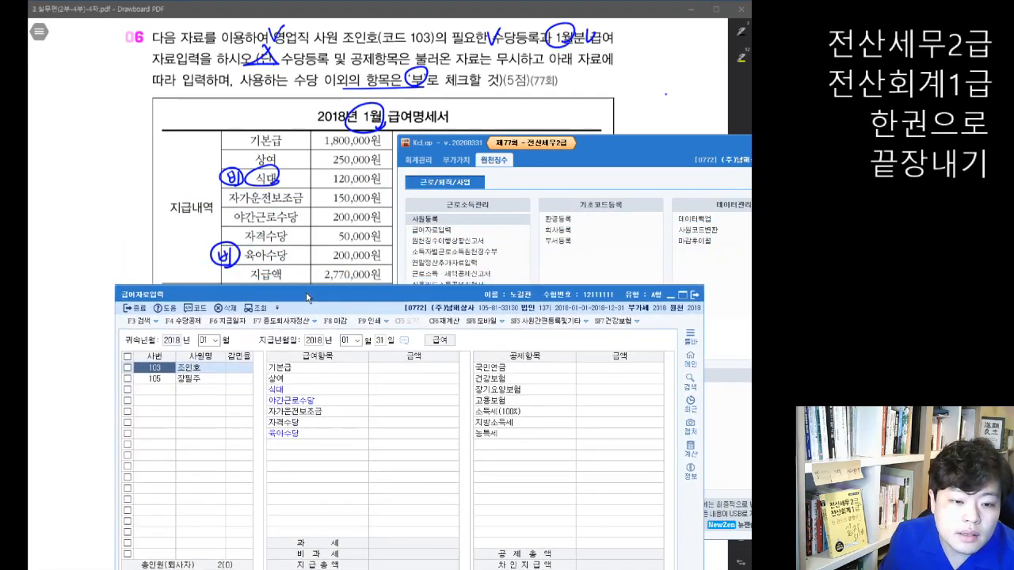
left_click(388, 369)
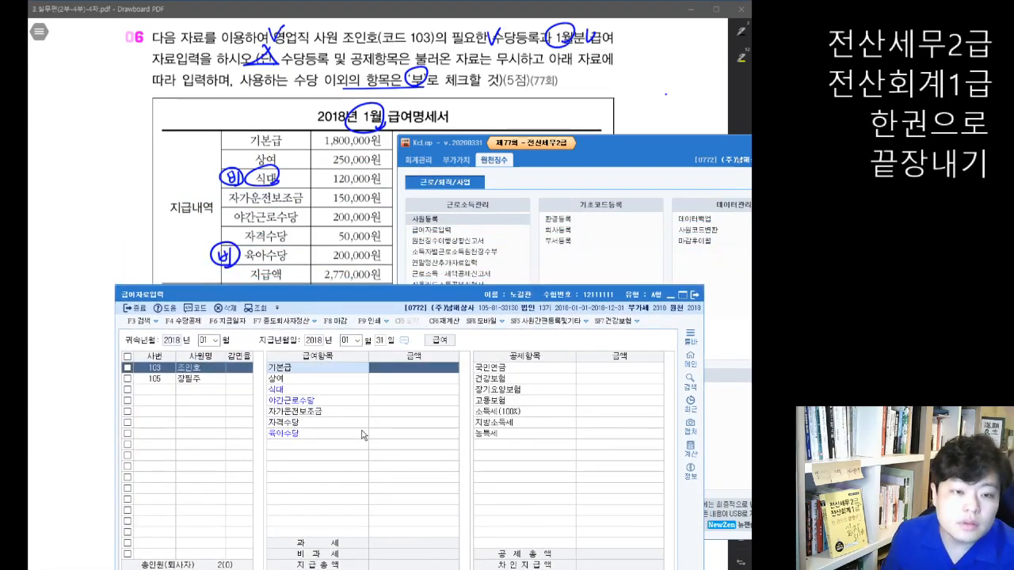
type("18")
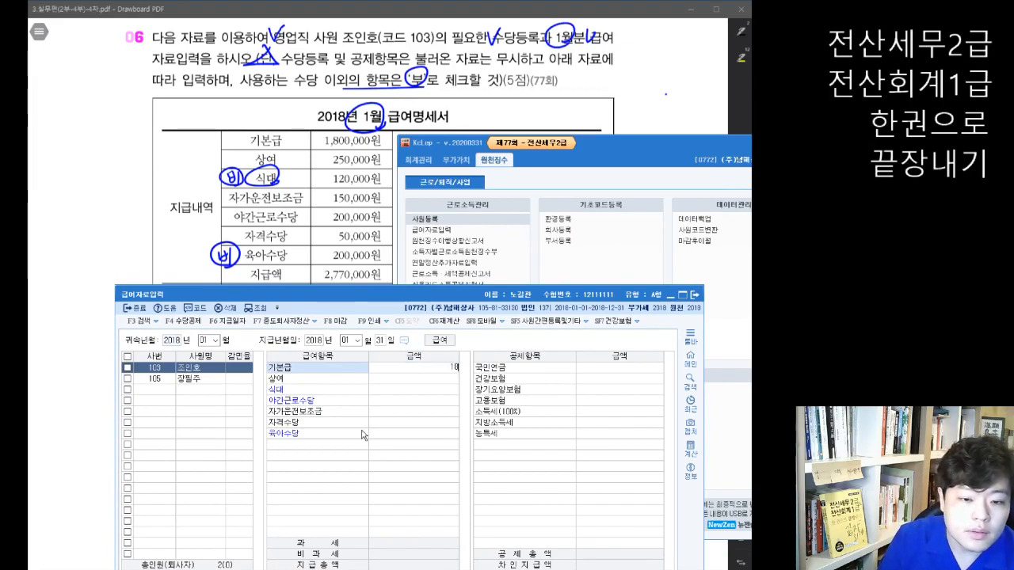
key("Return")
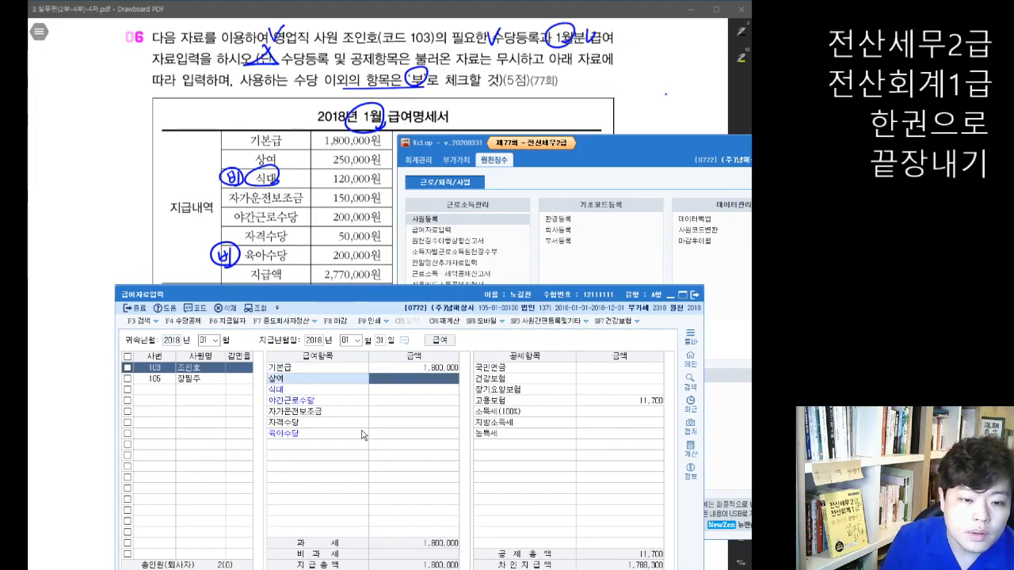
type("250000")
key("Return")
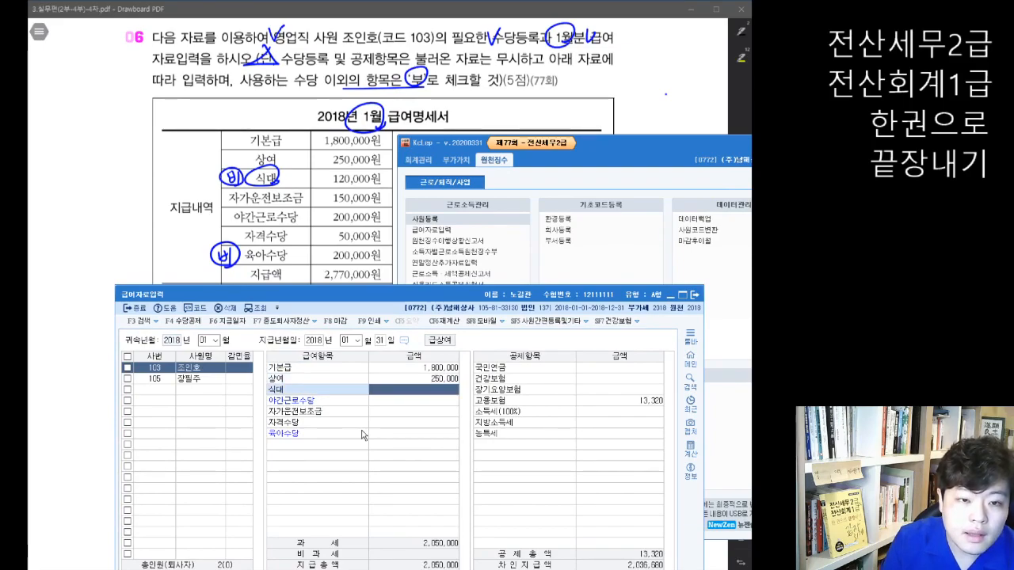
type("120,000")
key("Return")
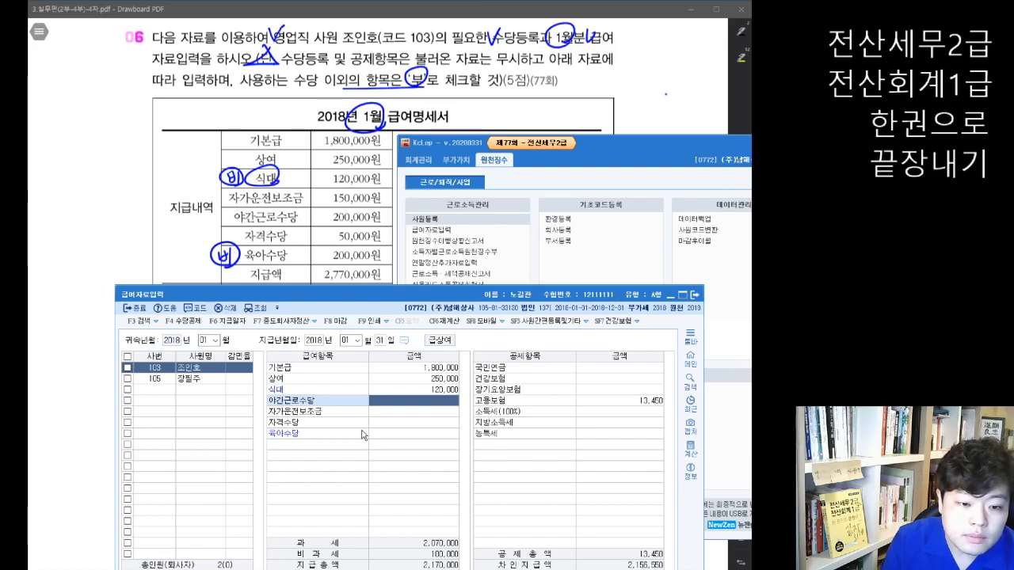
type("200")
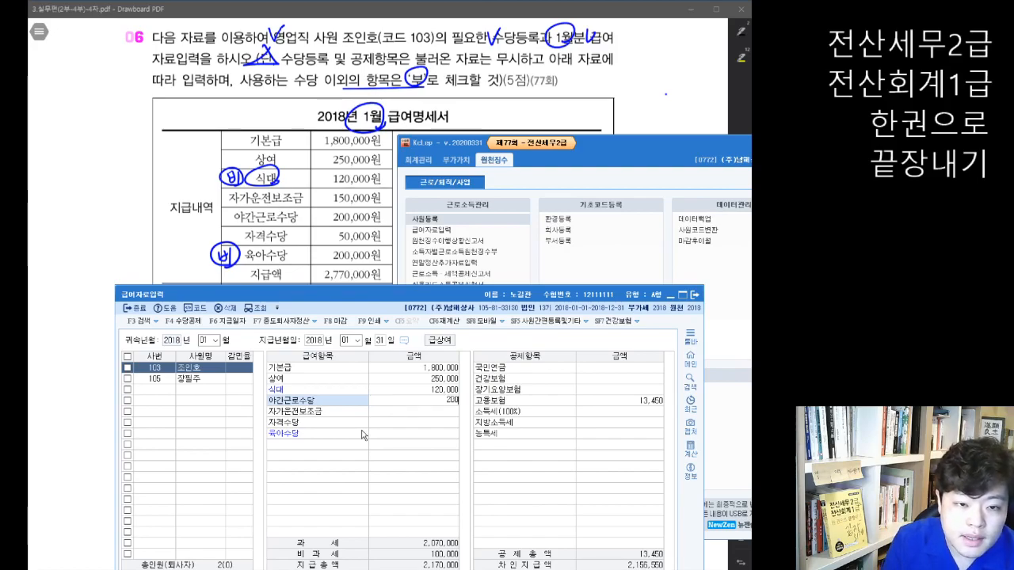
type(",000")
key("Return")
Enter 자가운전보조금 150,000, 자격수당 50,000 and 육아수당 200,000
type("150000")
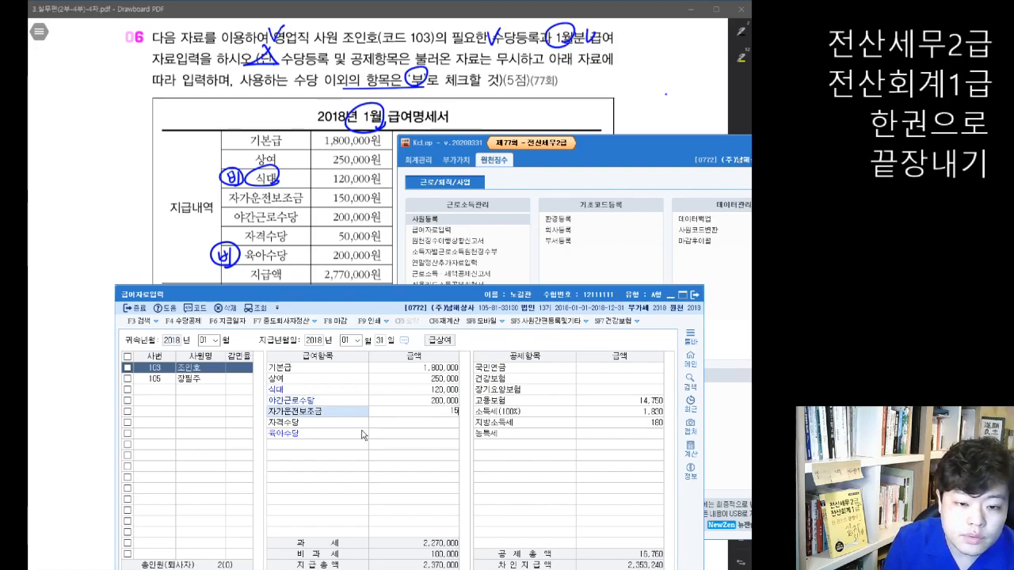
key("Return")
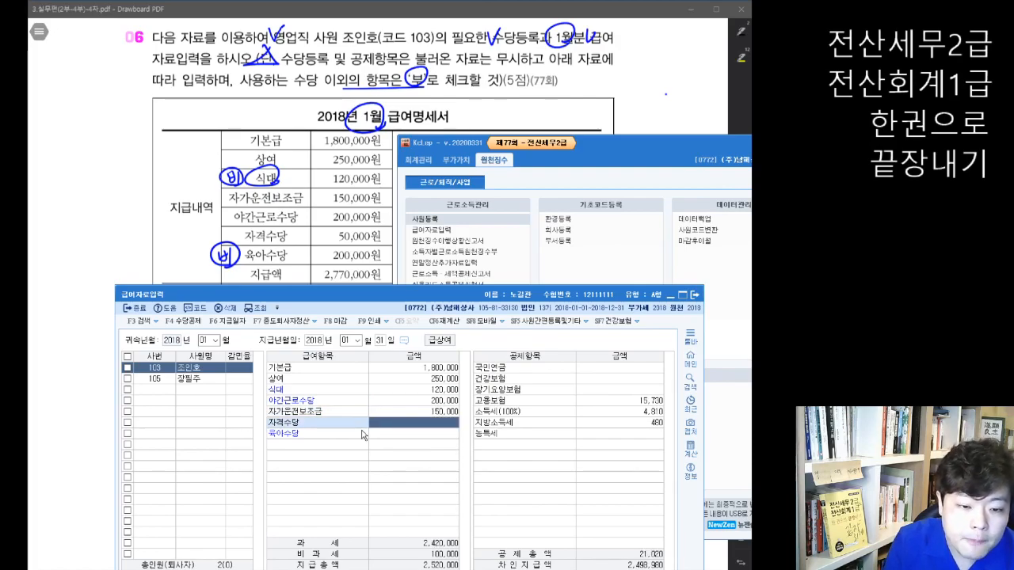
type("5")
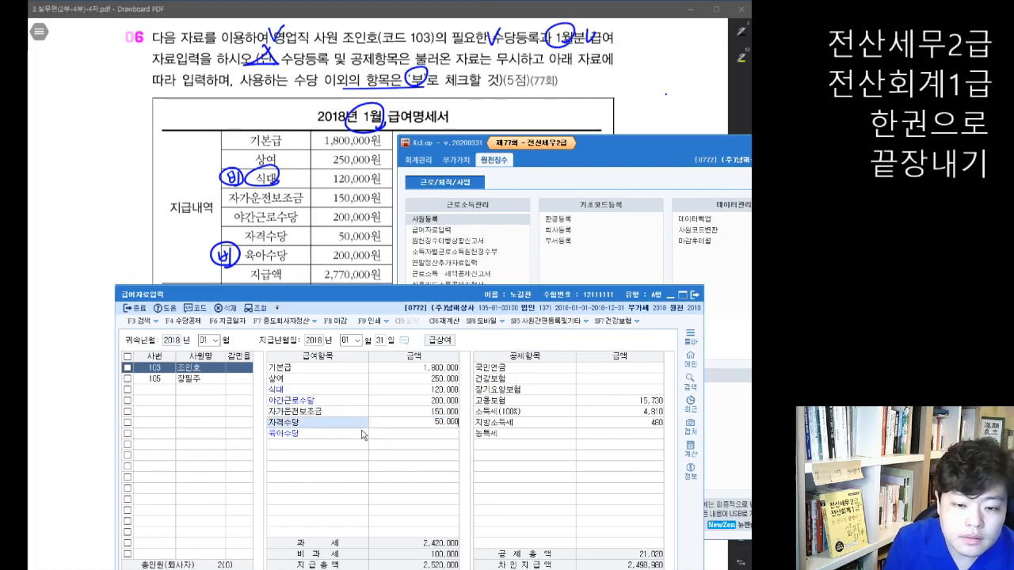
type("0,000")
key("Return")
type("2")
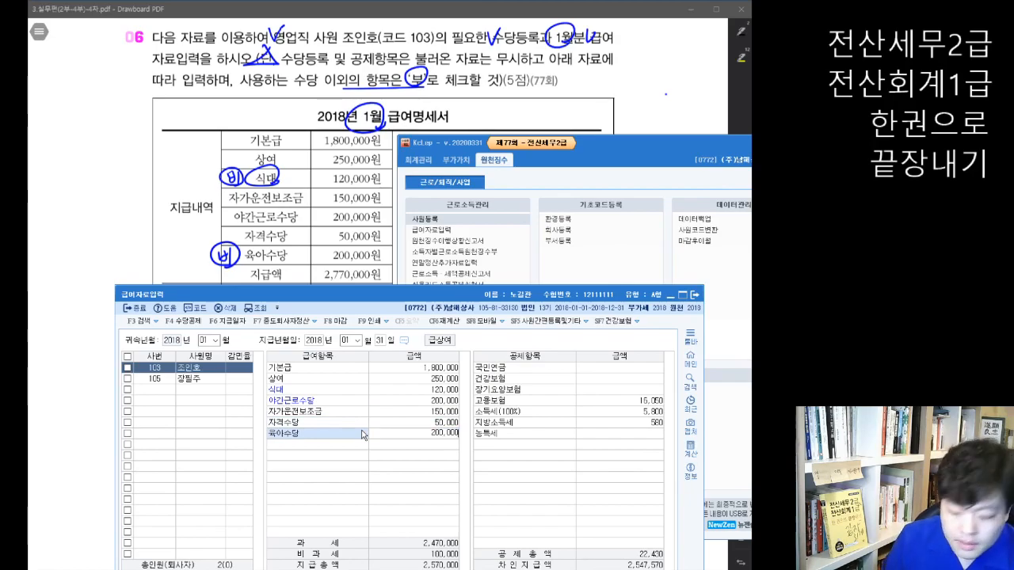
key("Return")
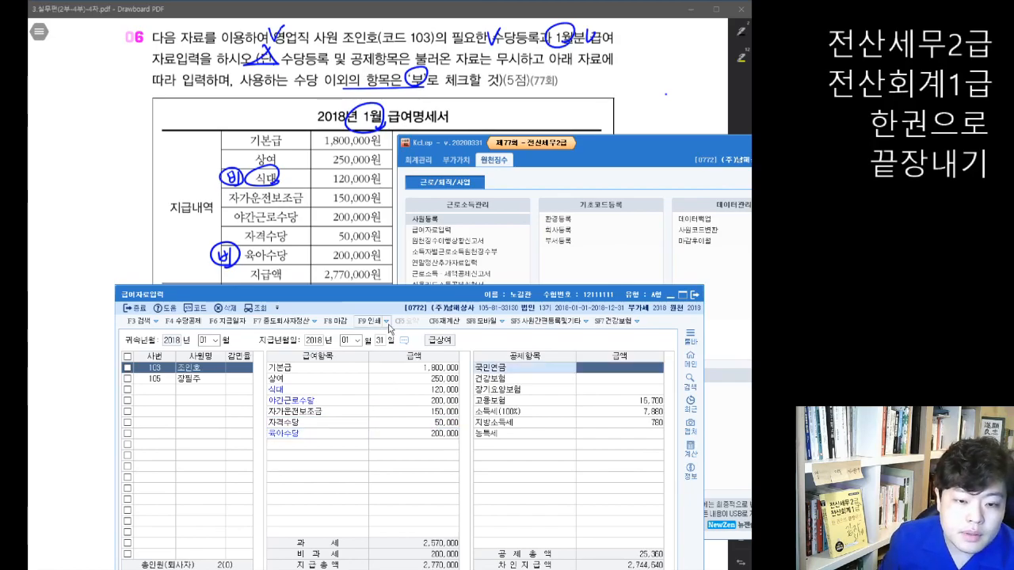
Check the non-taxable limits for 식대, 육아수당, 야간근로수당 and 자가운전보조금, then view the pay statement PDF
left_click_drag(387, 295, 383, 155)
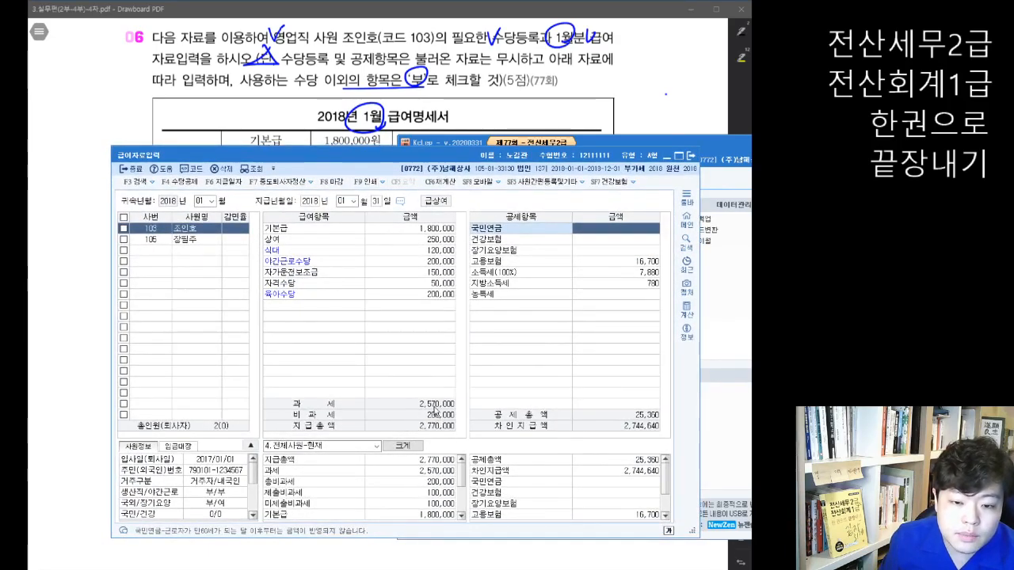
left_click(431, 252)
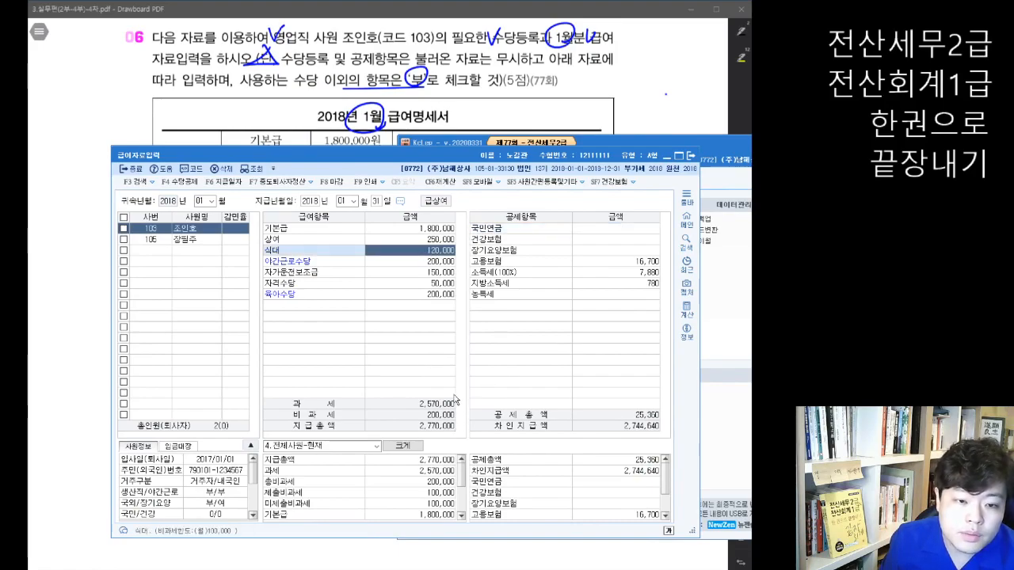
left_click(430, 295)
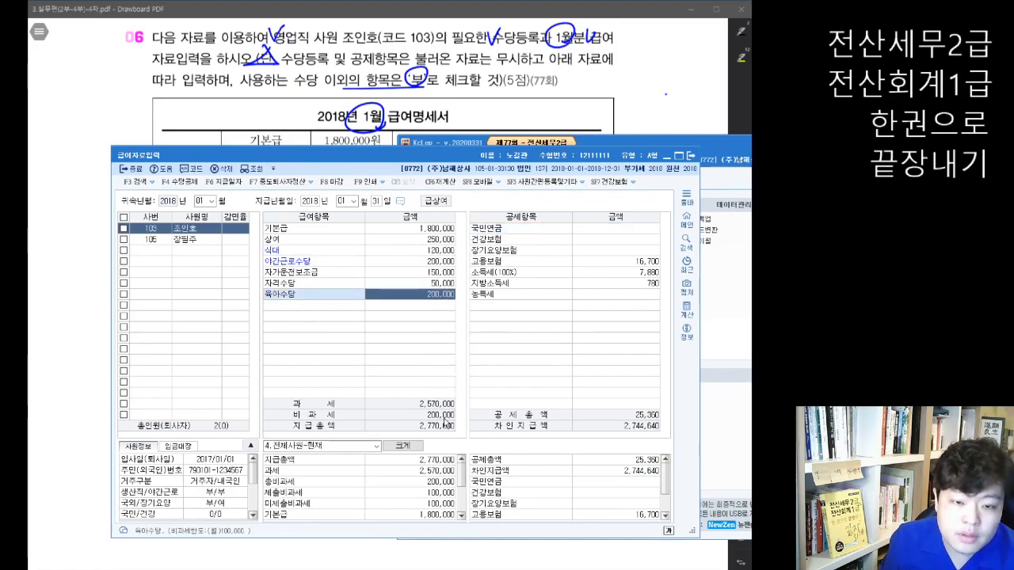
left_click(440, 262)
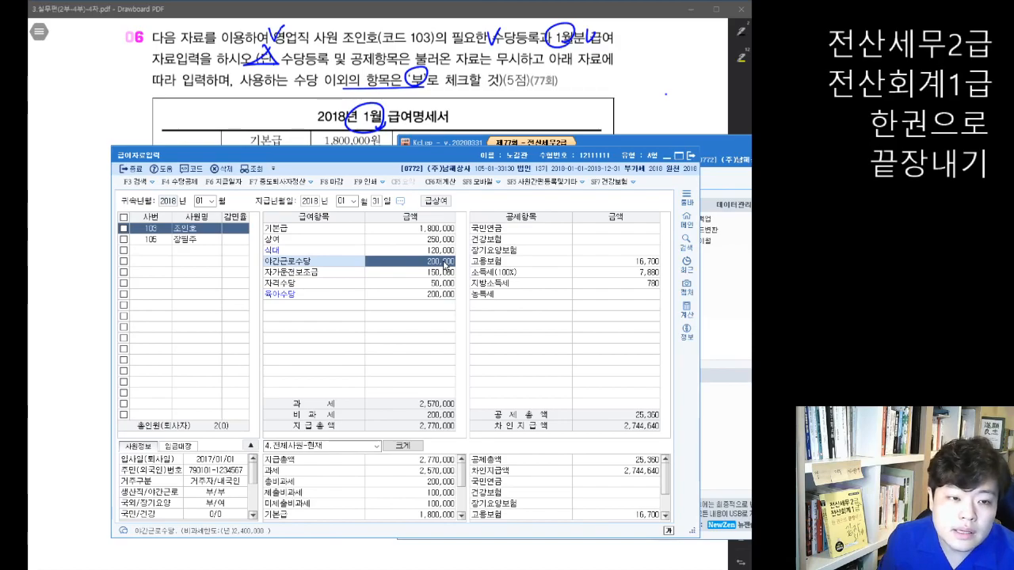
left_click(350, 278)
left_click(321, 263)
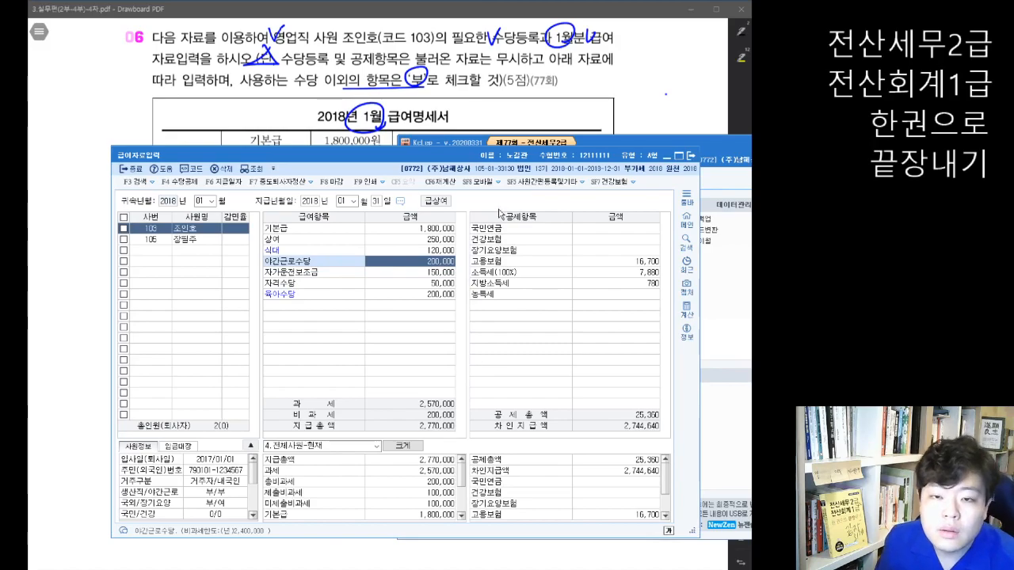
left_click(733, 85)
Enter 국민연금 81,000 and 건강보험 55,080, keeping 장기요양보험 4,060 and 고용보험 16,700
scroll(421, 310, "down", 3)
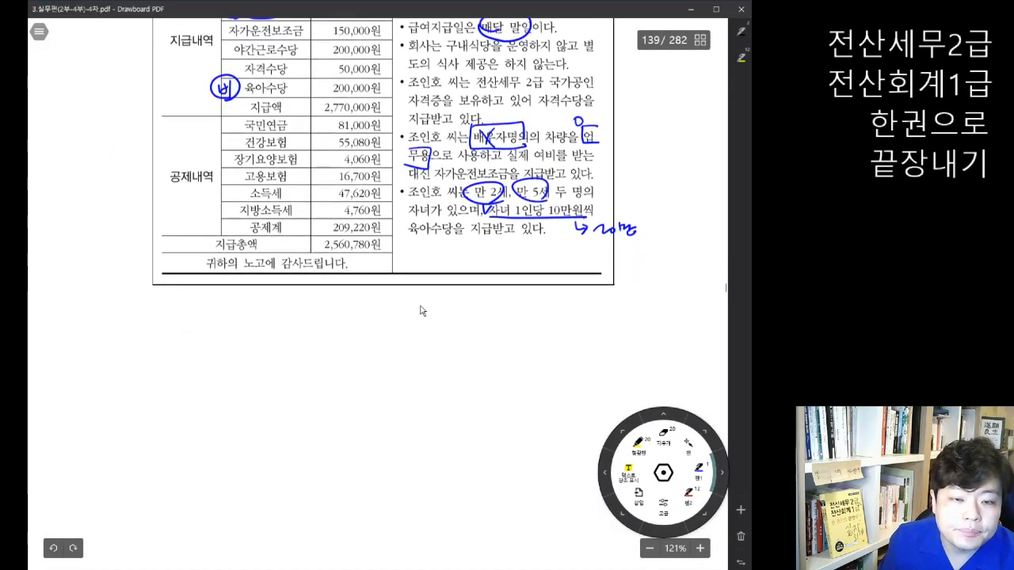
scroll(457, 296, "down", 1)
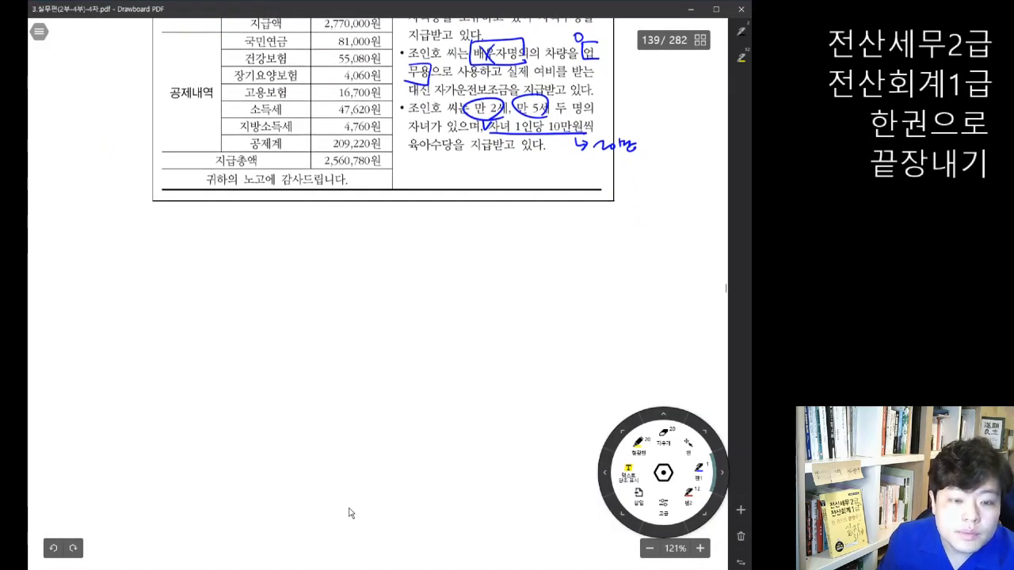
left_click(331, 569)
left_click_drag(363, 156, 344, 174)
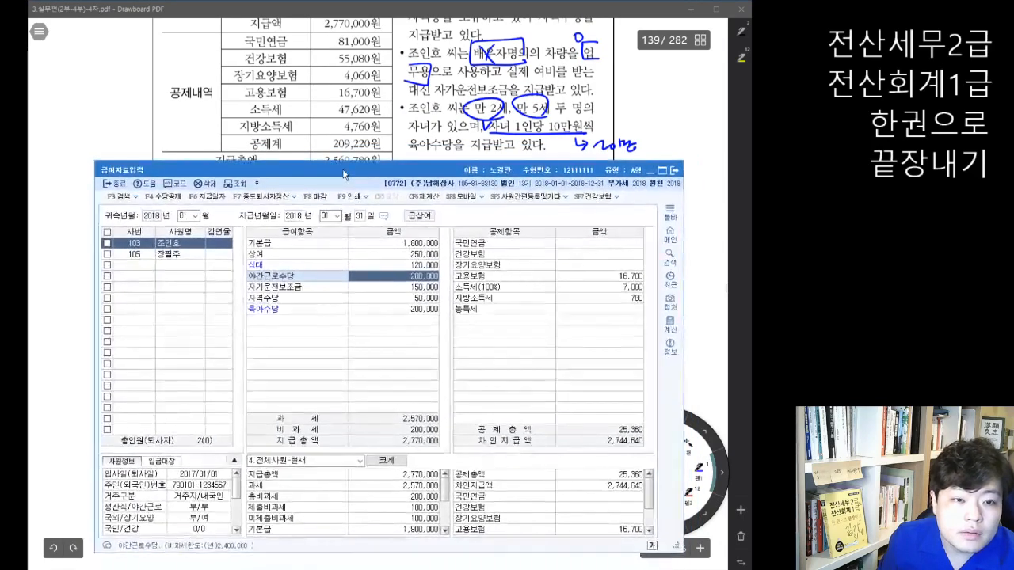
left_click(575, 243)
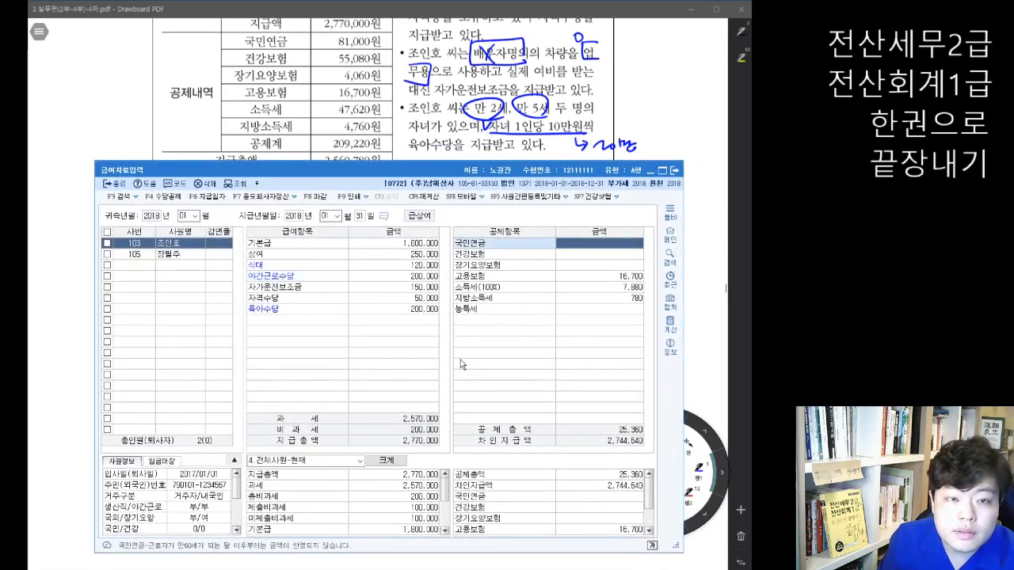
type("810000")
key("Return")
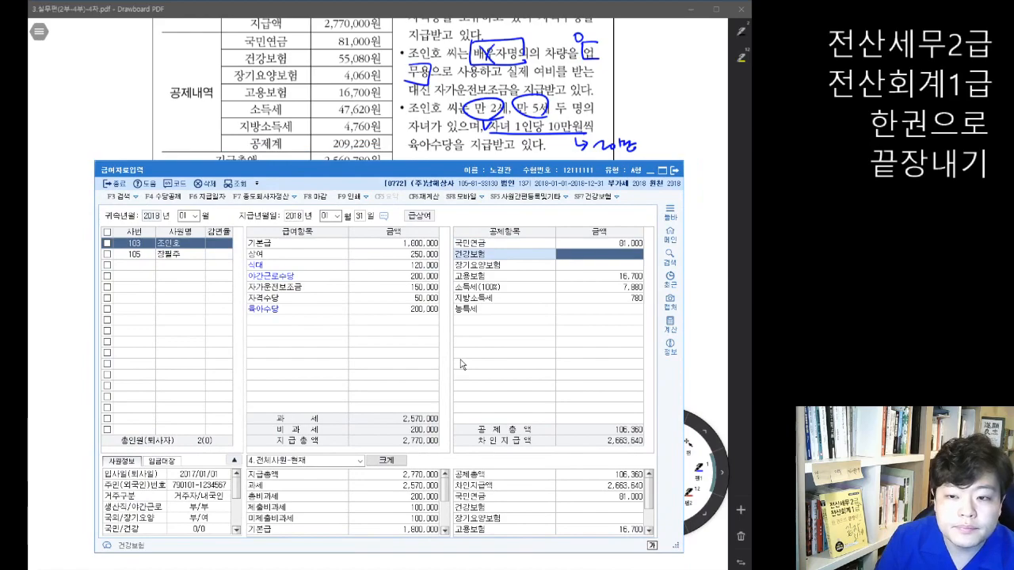
type("55,080")
key("Return")
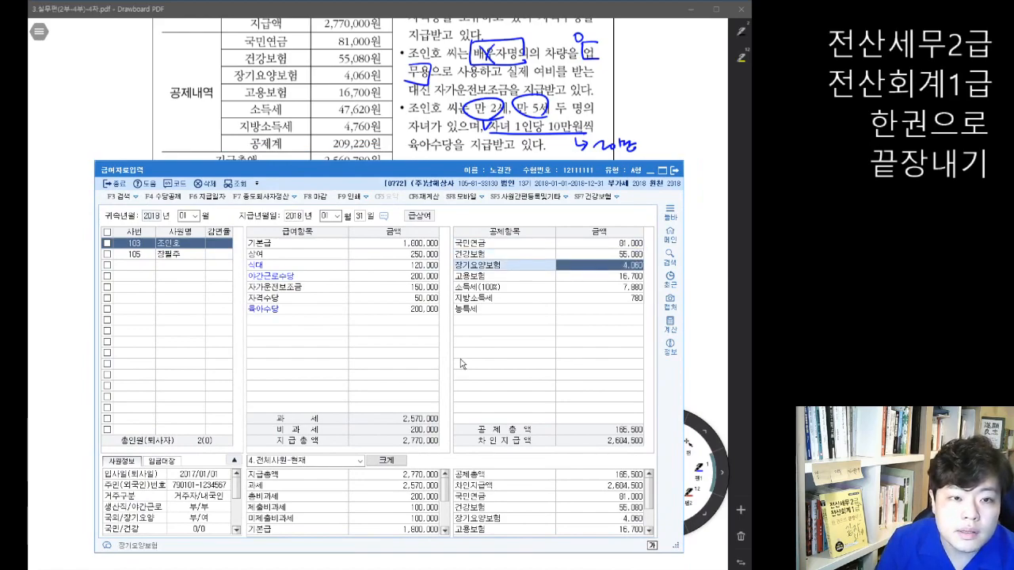
key("Return")
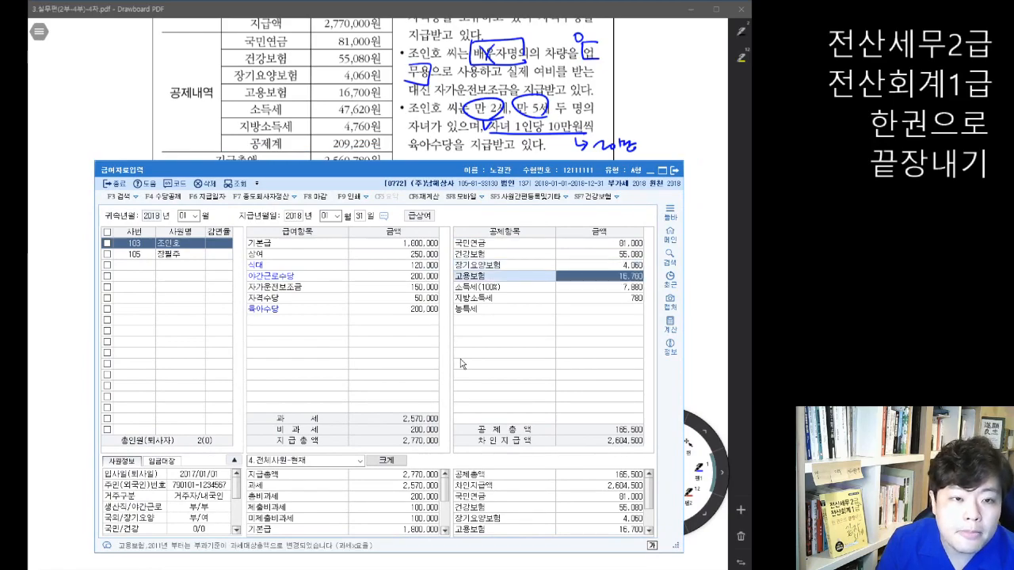
key("Return")
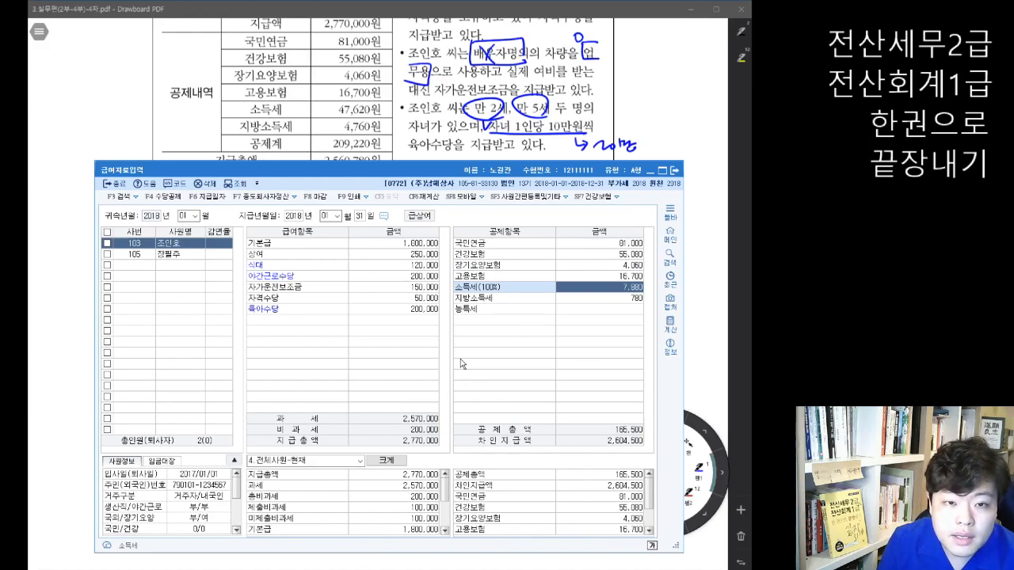
Enter 소득세 47,620, accept 지방소득세 4,760, and close payroll entry with 209,220 deductions
type("47,620")
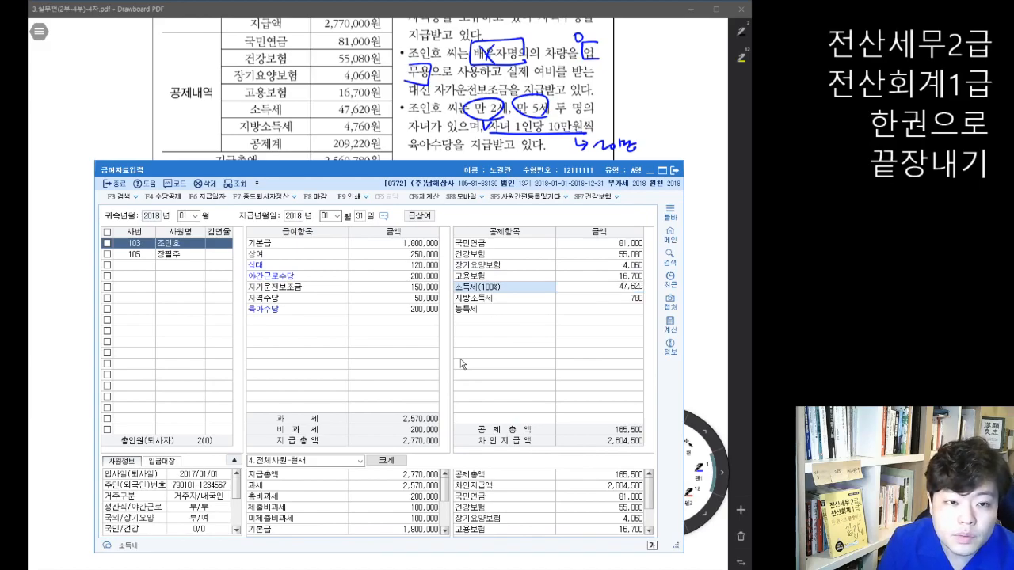
key("Return")
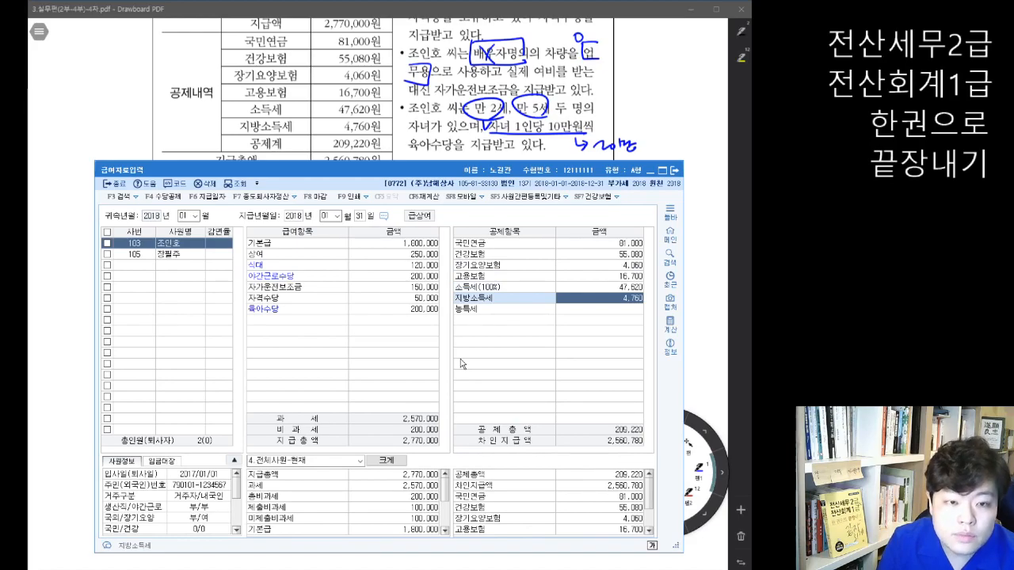
key("Return")
mouse_move(410, 165)
left_mouse_down()
mouse_move(399, 185)
mouse_move(396, 174)
left_mouse_up()
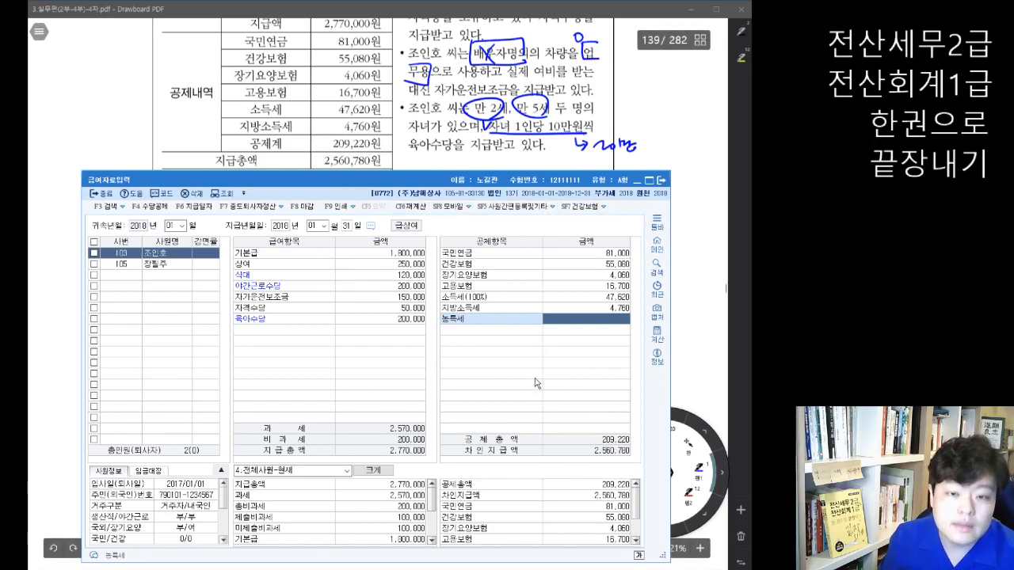
left_click(661, 181)
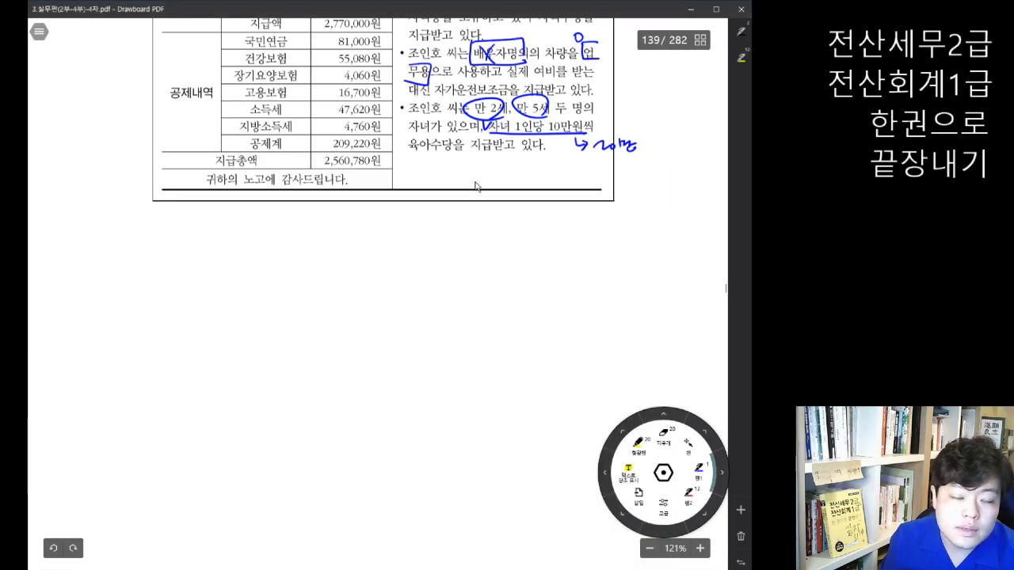
Scroll the PDF to page 140, showing problem 07's November 2017 pay statement
scroll(602, 392, "down", 1)
scroll(626, 394, "down", 5)
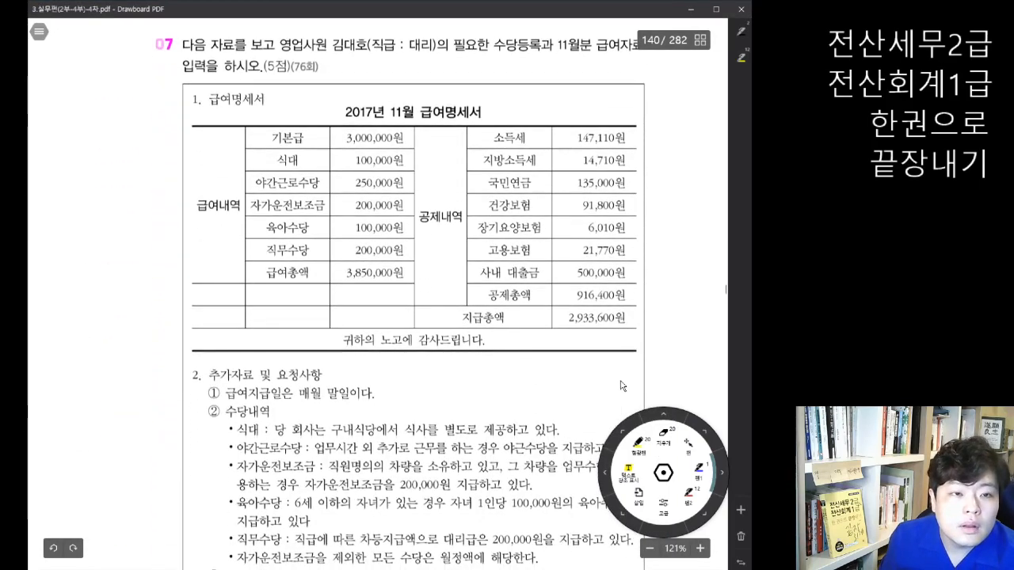
scroll(442, 242, "up", 2)
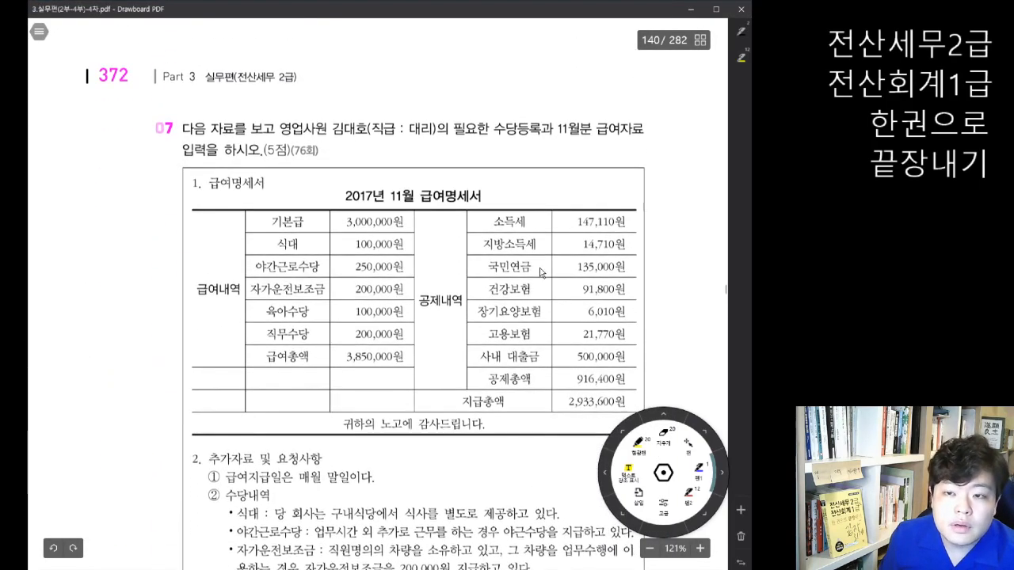
scroll(394, 269, "down", 2)
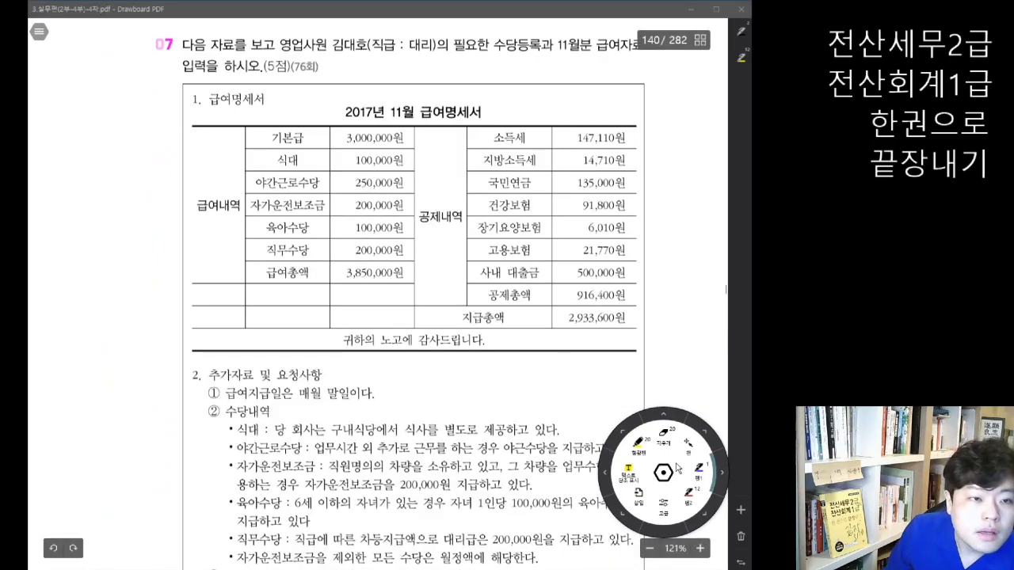
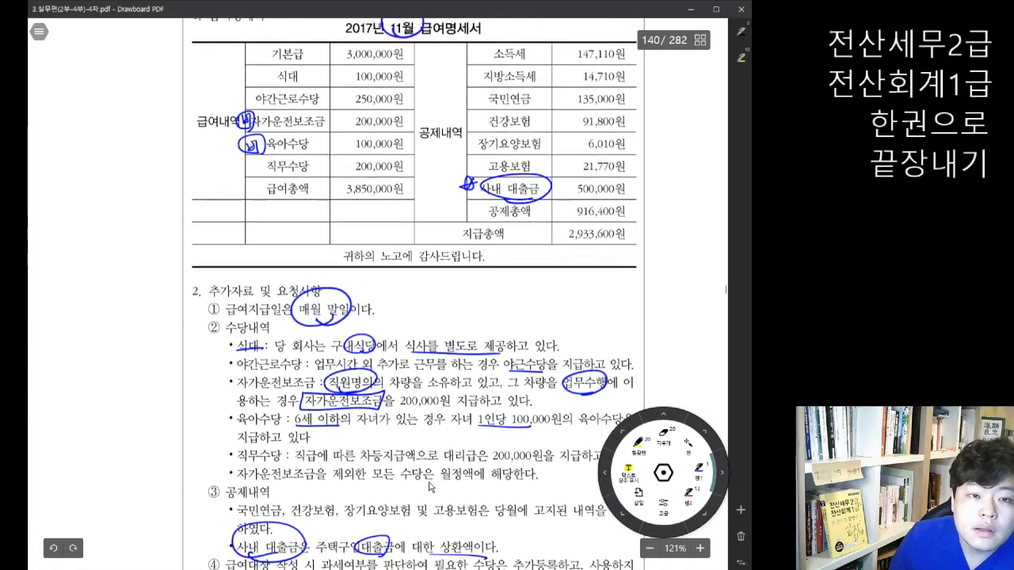
Switch from the annotated November 2017 pay statement in Drawboard PDF to KcLep
key("alt+Tab")
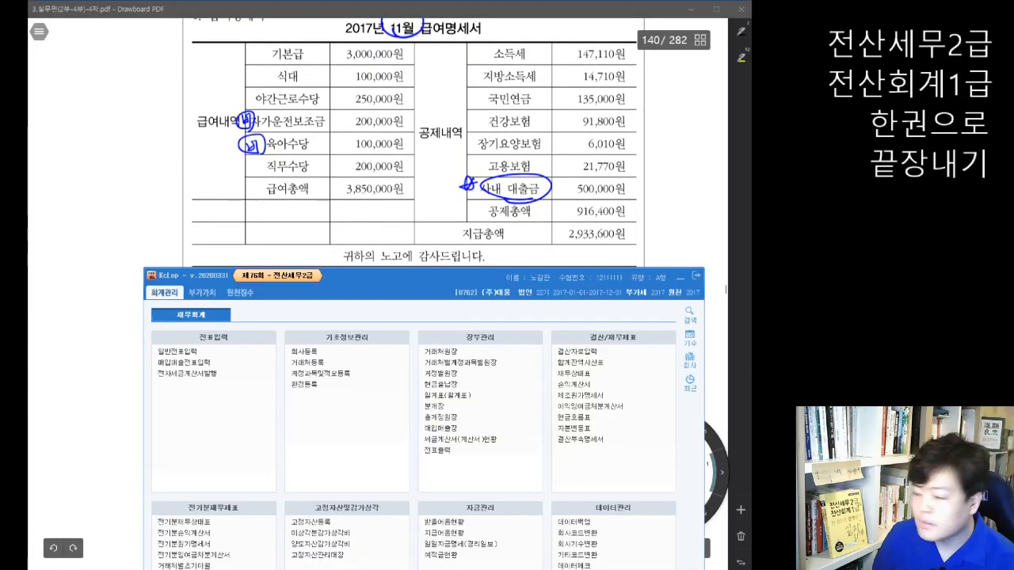
Open 급여자료입력 with 귀속년월 November 2017 and 지급일 the 30th
left_click(246, 295)
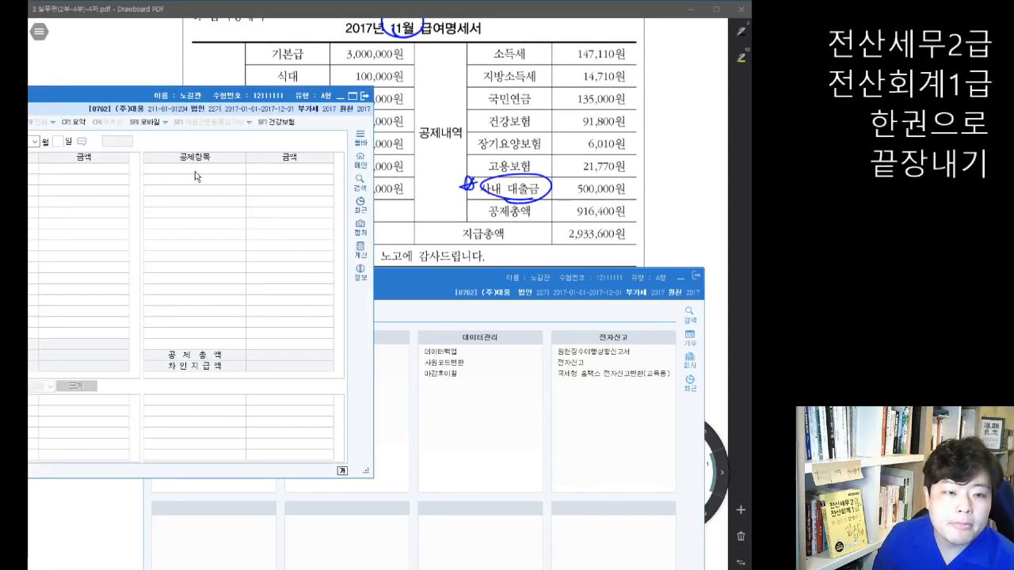
left_click_drag(157, 98, 504, 259)
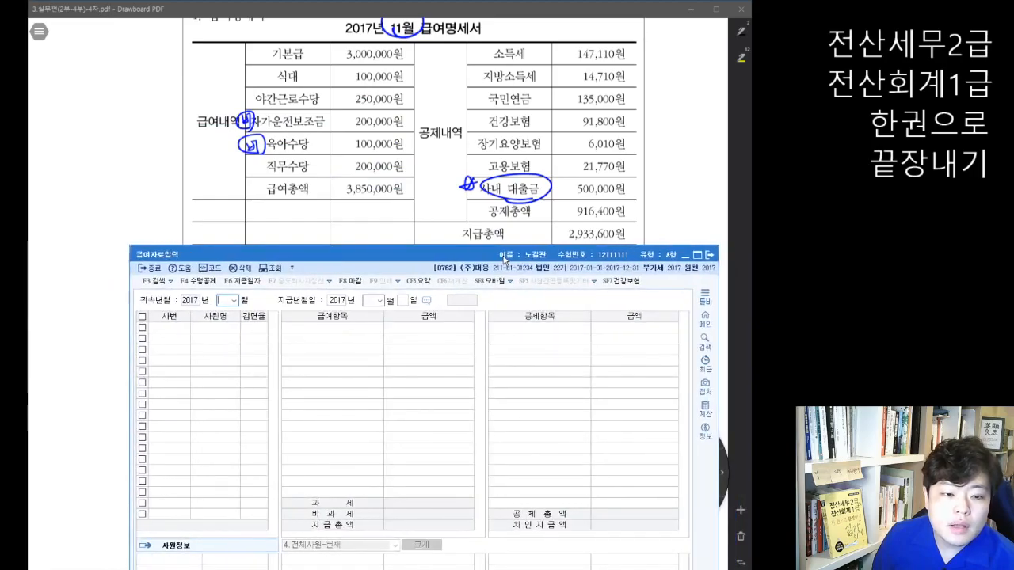
type("11")
key("Return")
key("Return")
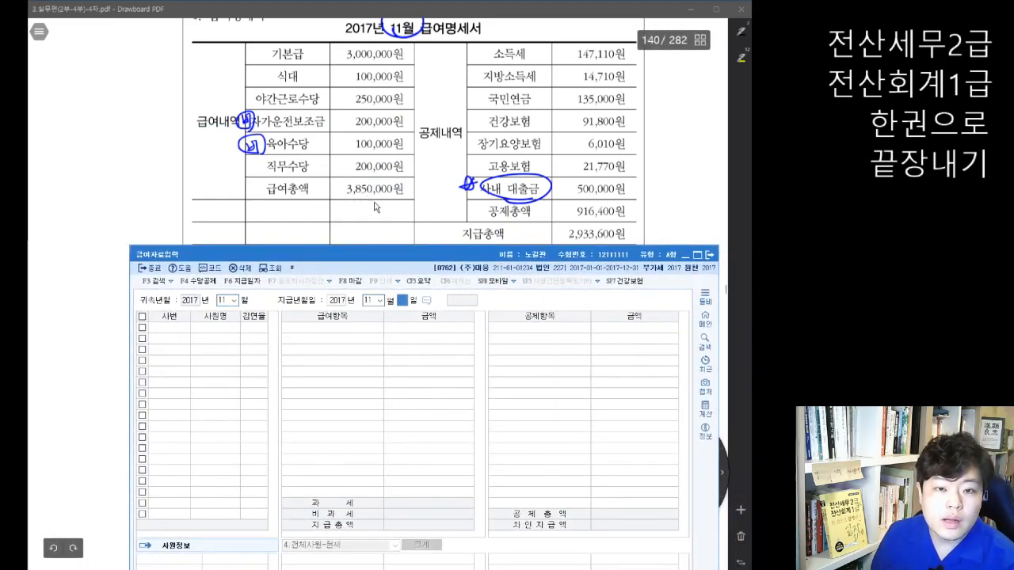
scroll(706, 187, "down", 2)
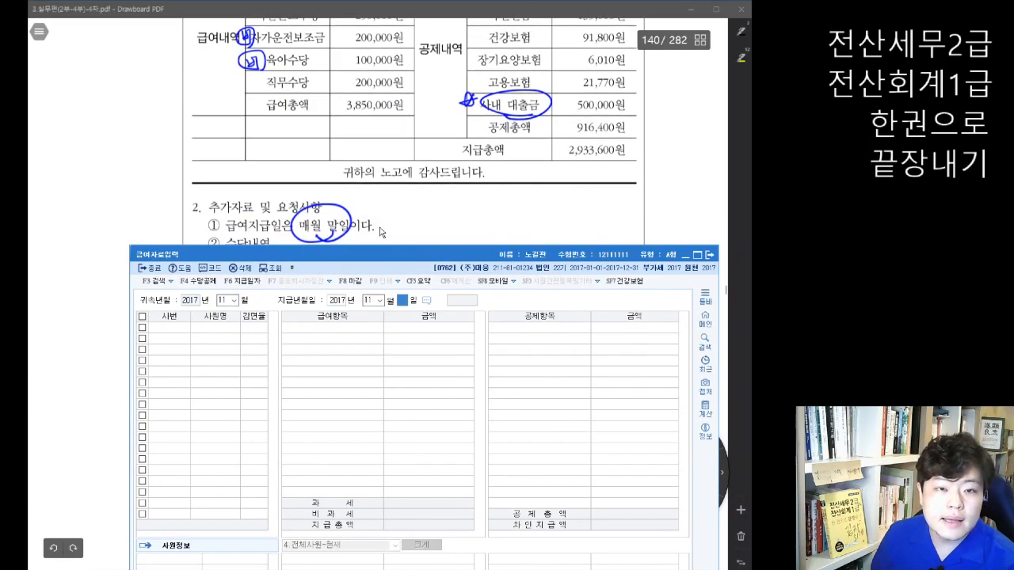
scroll(384, 231, "up", 2)
type("30")
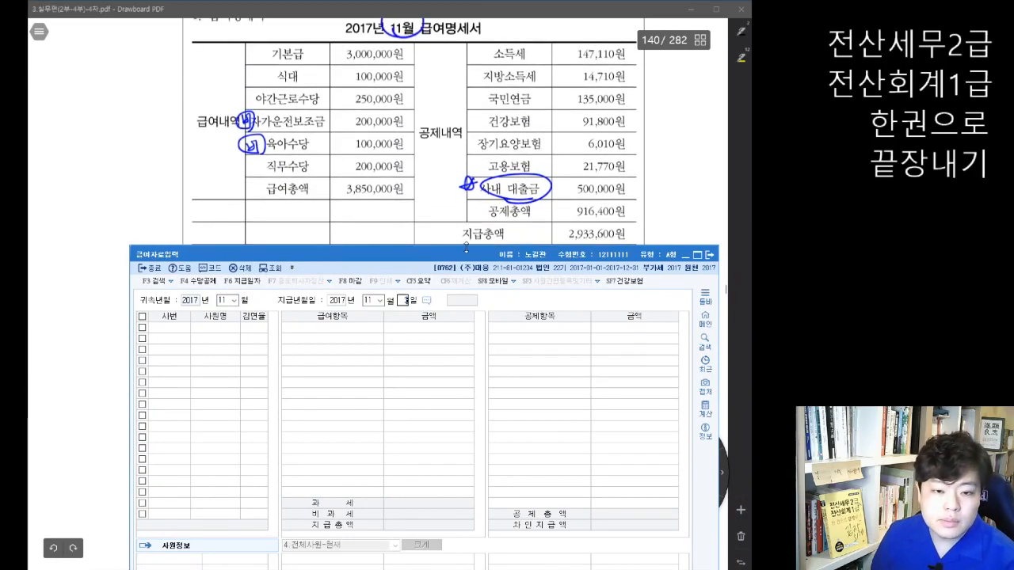
key("Return")
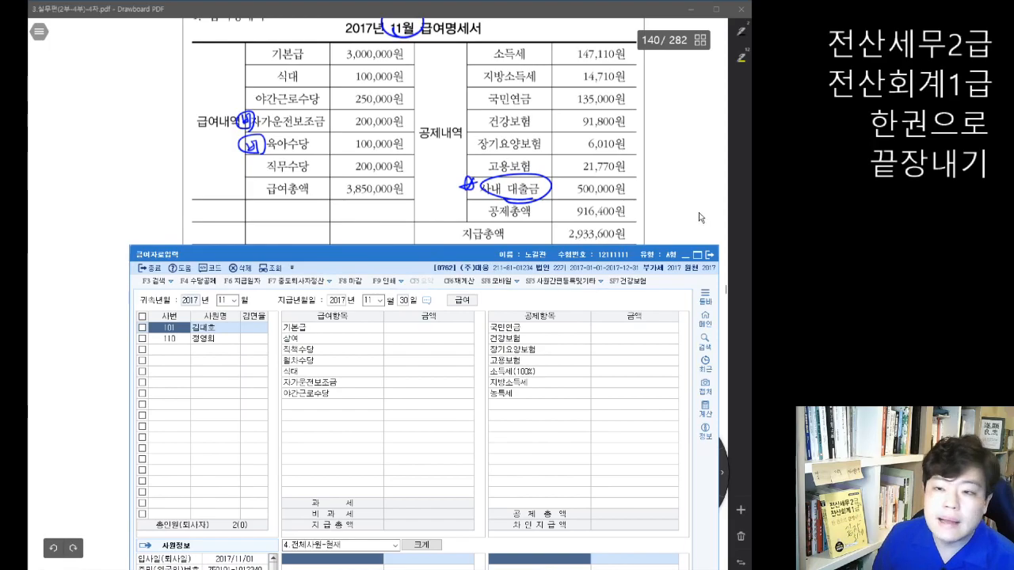
Check the pay statement, select the 기본급 row, and bring up the 수당공제등록 list
left_click(741, 194)
scroll(410, 234, "up", 1)
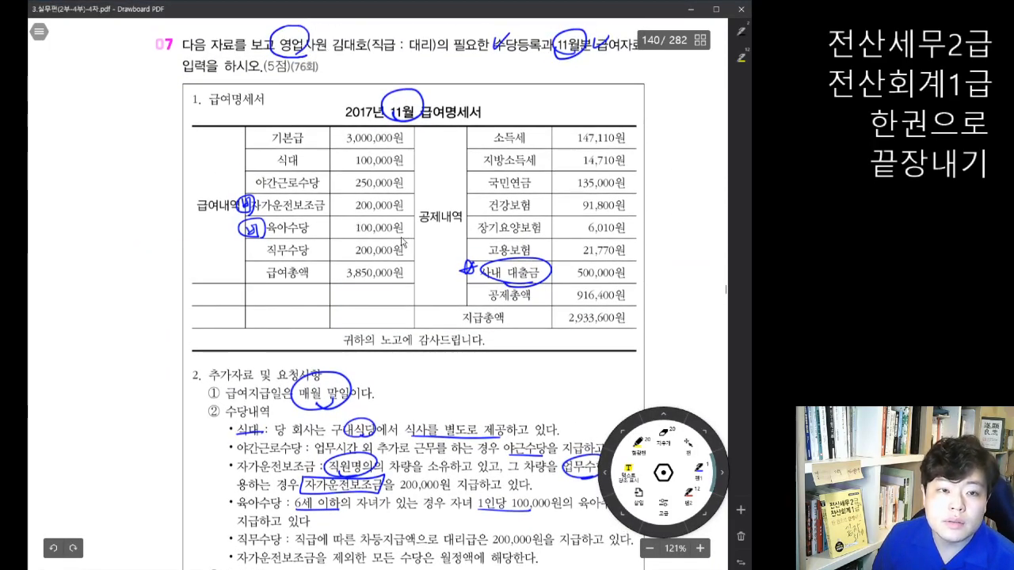
scroll(402, 242, "down", 1)
key("alt+Tab")
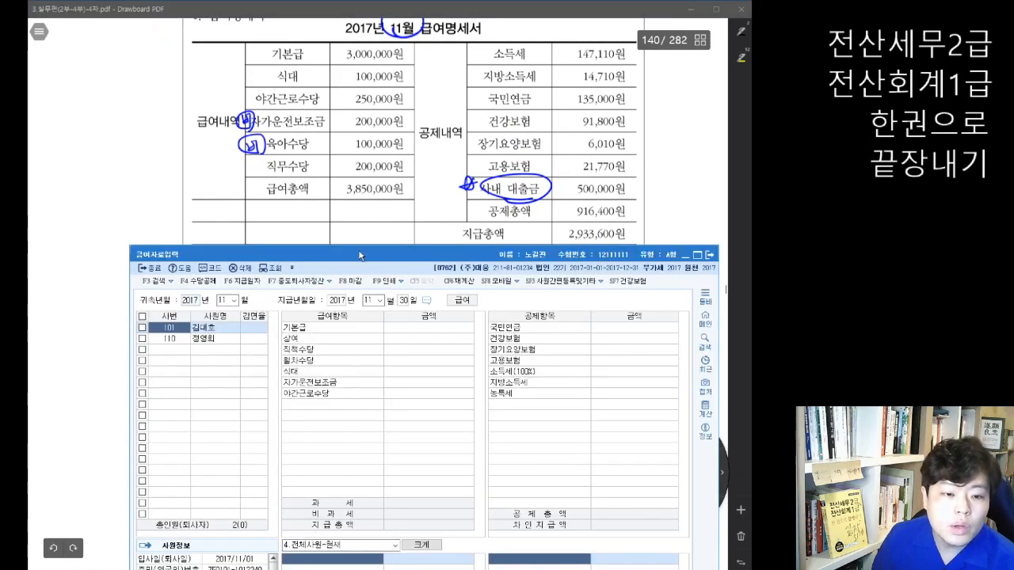
left_click(410, 329)
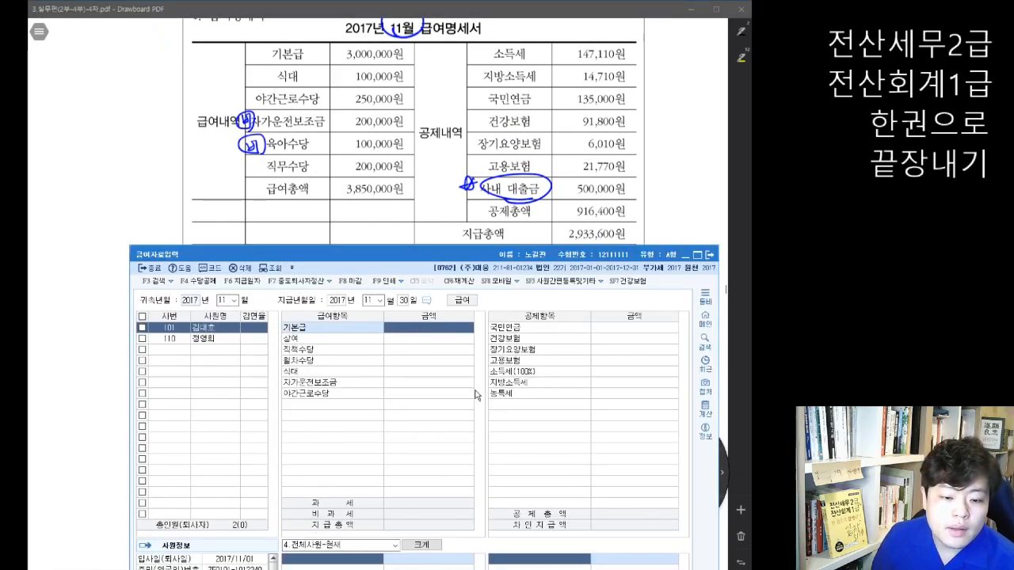
left_click(198, 281)
left_click_drag(322, 249, 341, 260)
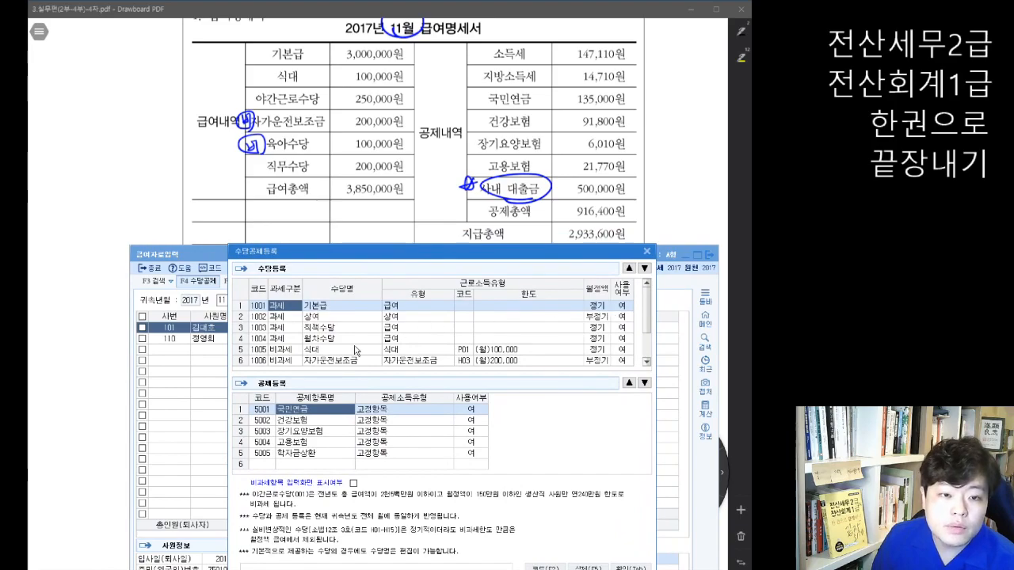
Set 사용여부 to 부 for 상여, 직책수당, 월차수당 and the tax-free 식대
left_click(621, 317)
left_click(586, 318)
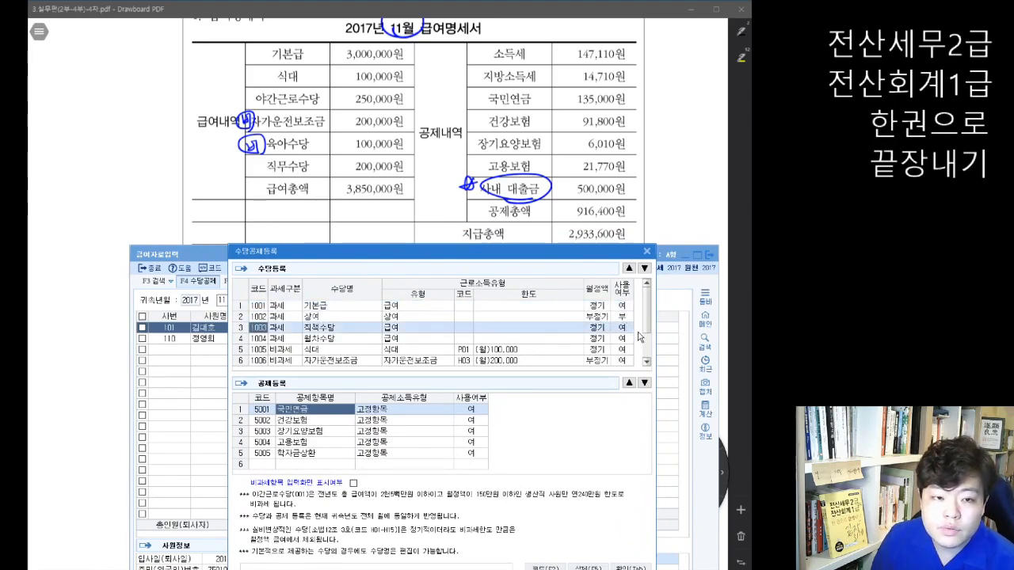
left_click(623, 328)
left_click(588, 327)
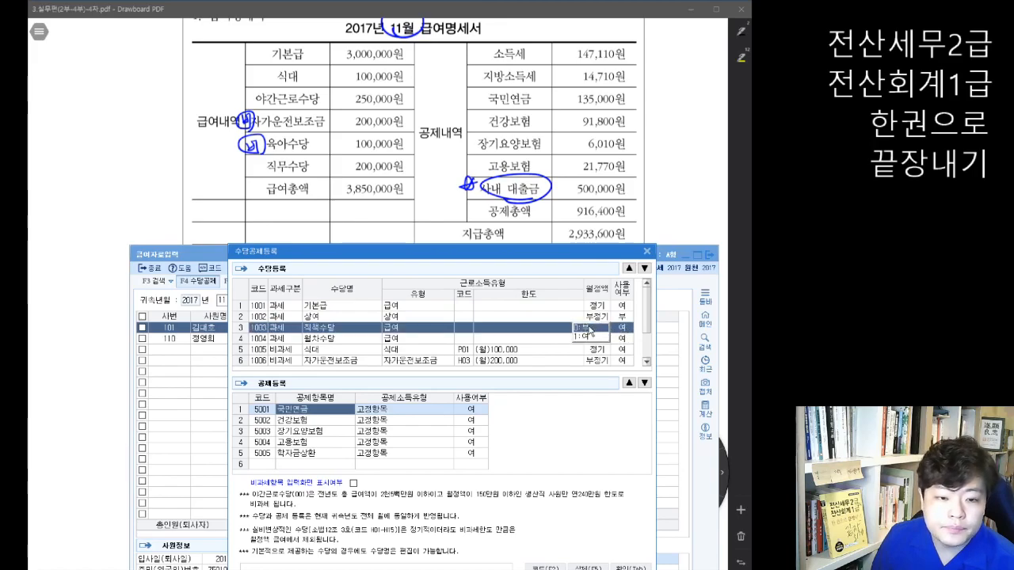
left_click(623, 342)
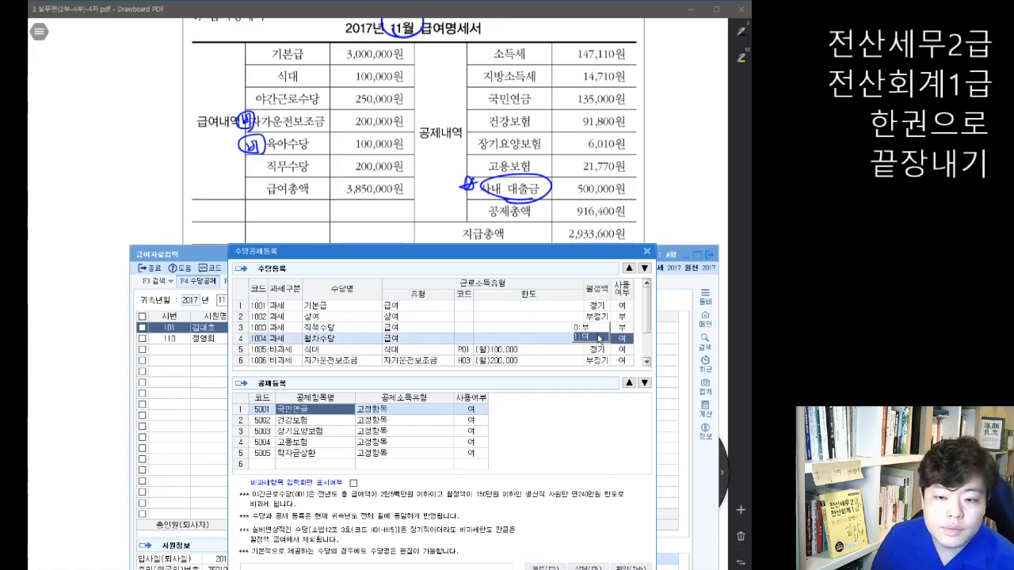
left_click(596, 338)
scroll(445, 290, "down", 1)
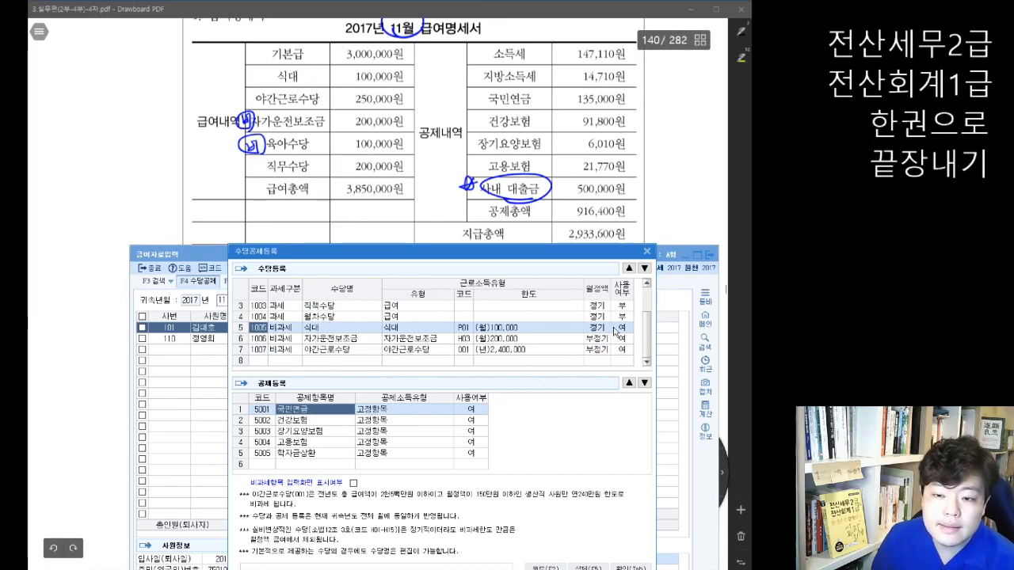
left_click(571, 339)
Add a taxable 식대 allowance as code 2001 in use, and make row 9 비과세
left_click(293, 360)
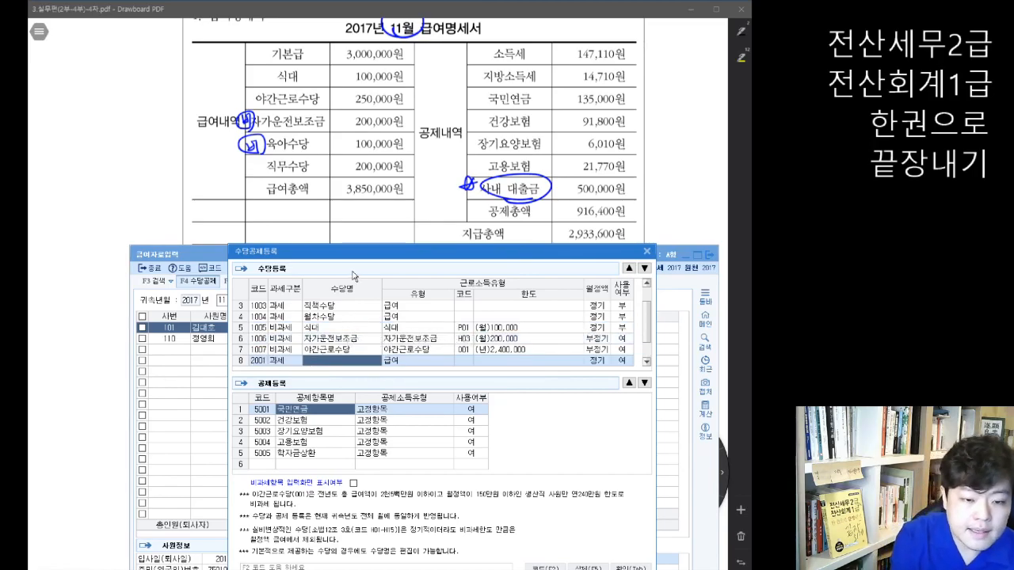
type("식대")
key("Return")
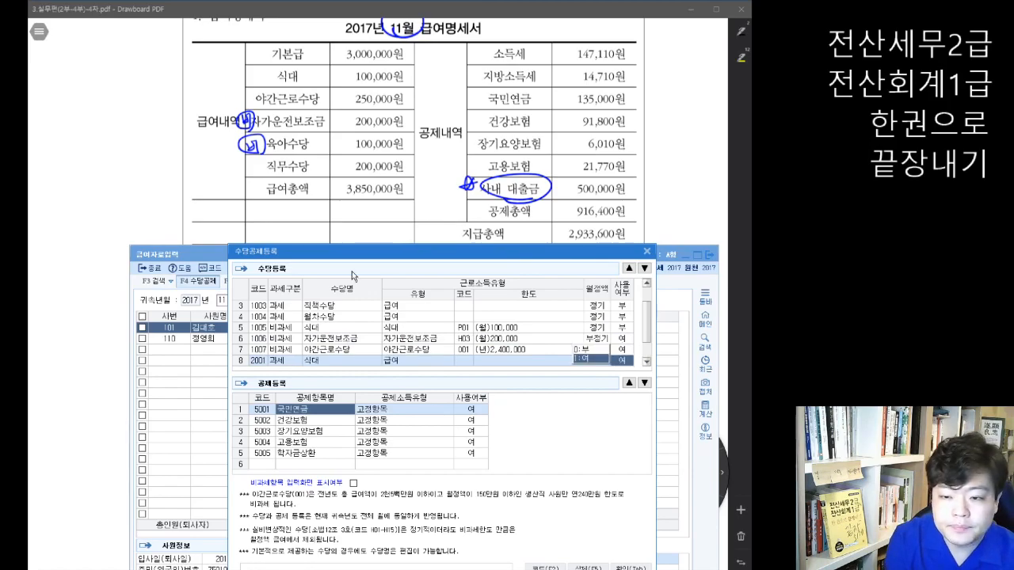
key("Return")
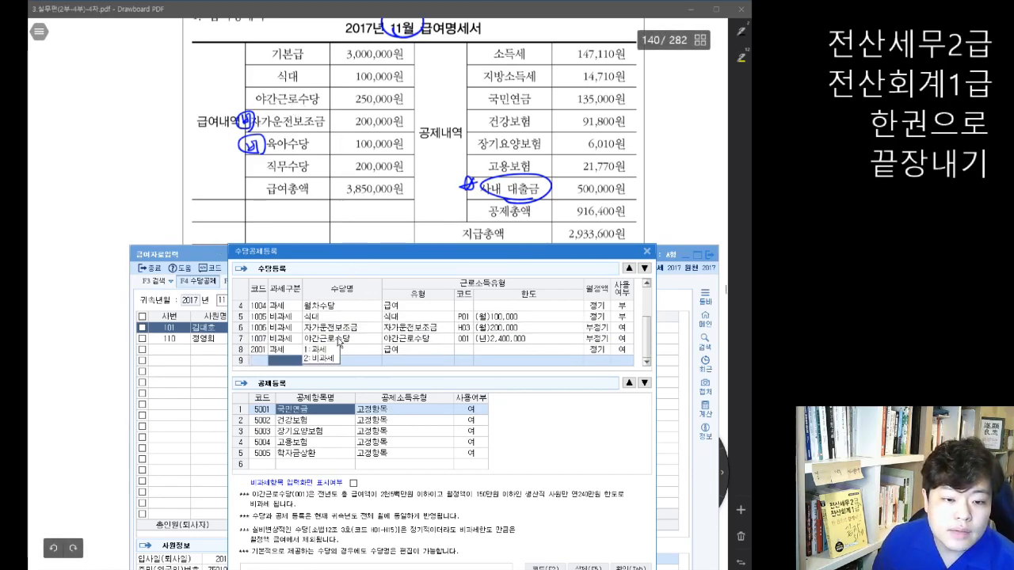
left_click(341, 338)
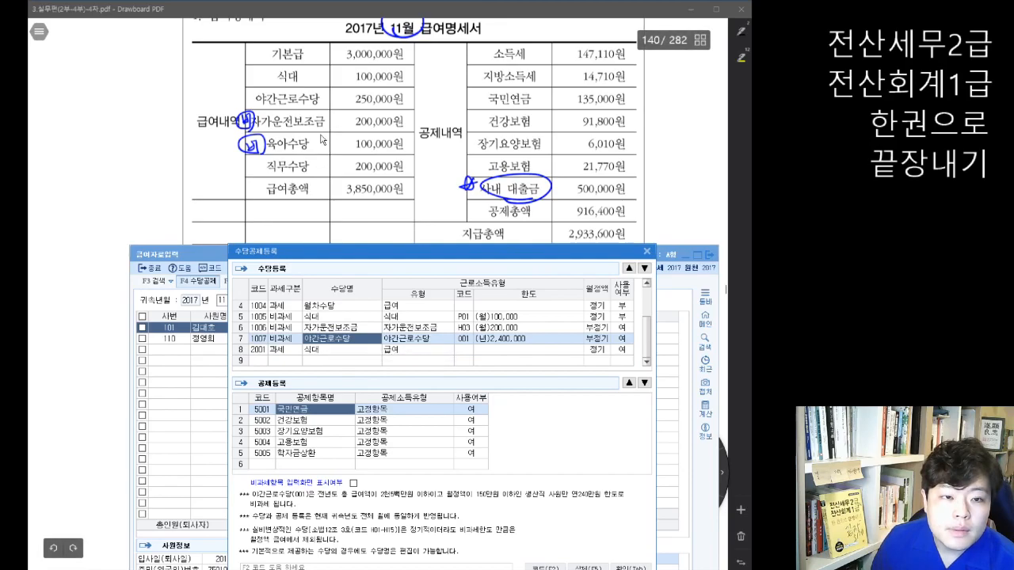
left_click(361, 329)
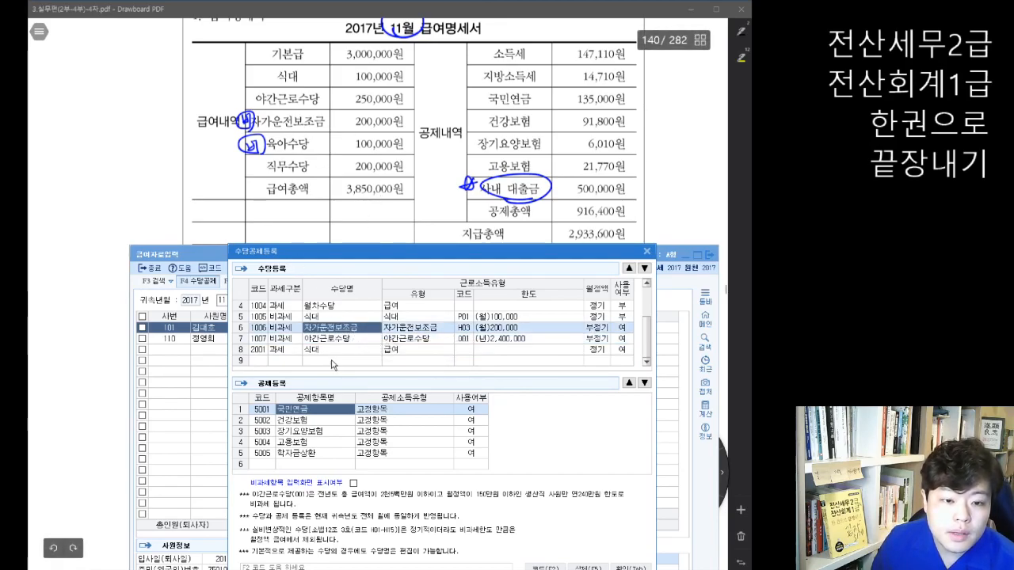
left_click(289, 366)
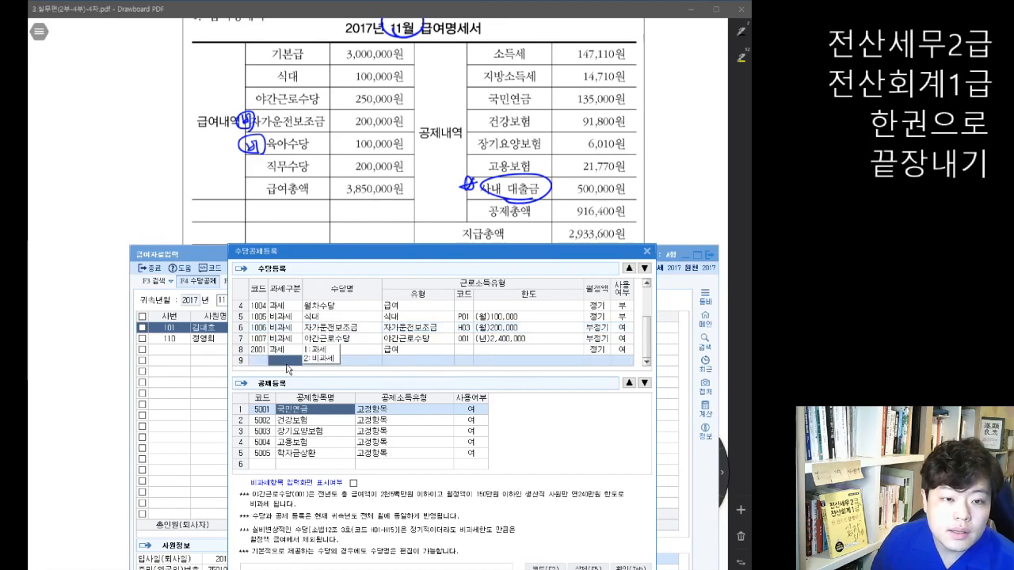
left_click(342, 365)
Pick 육아수당 (Q01, monthly 100,000) as row 9's nontaxable allowance type
key("F2")
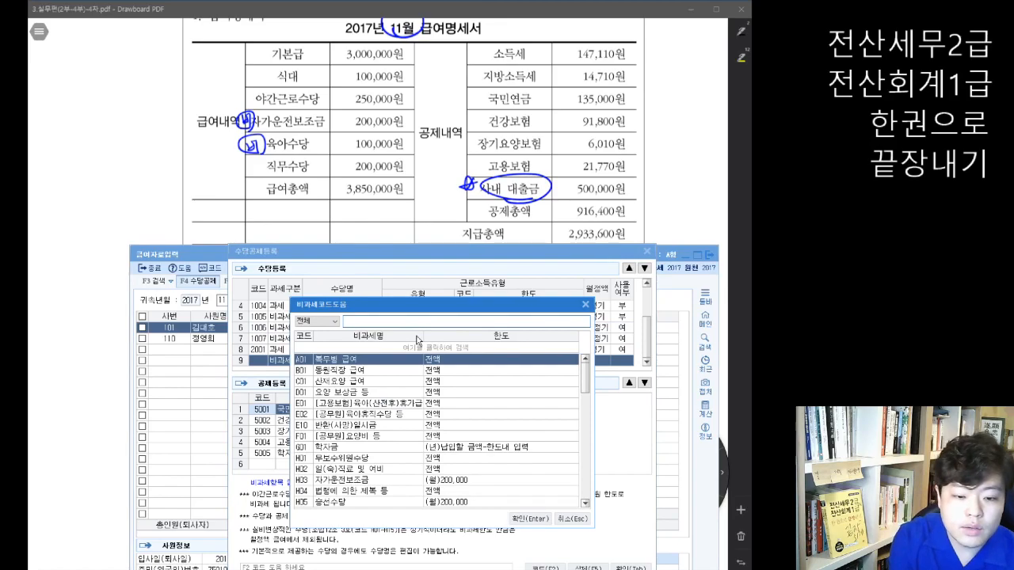
type("육ㅇ")
type("수당")
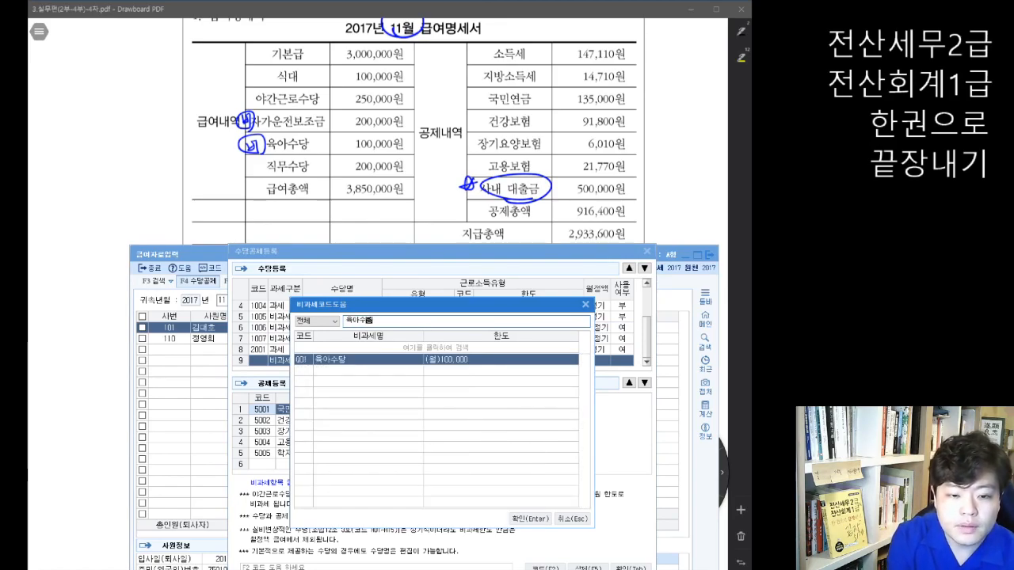
key("Return")
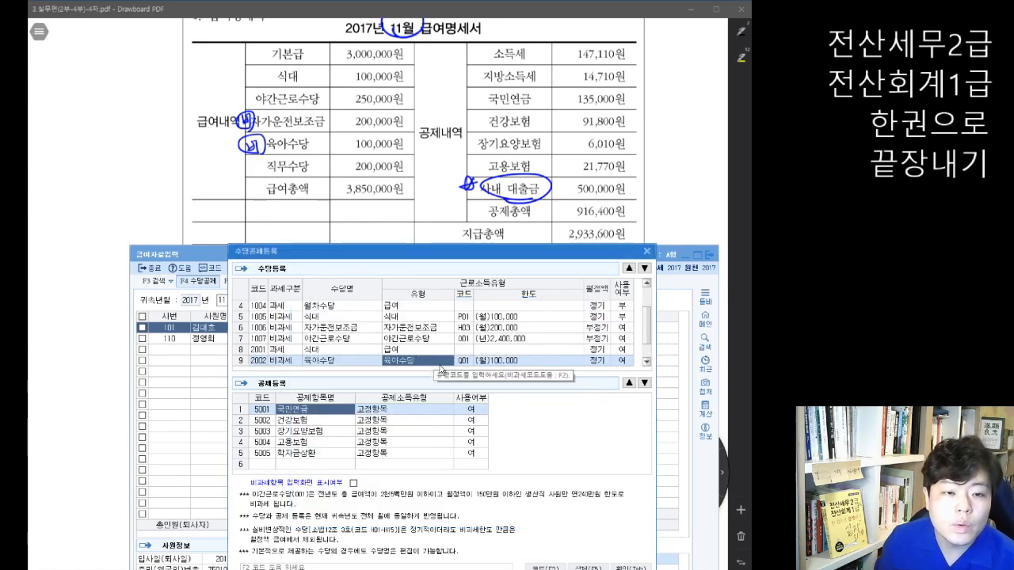
key("Return")
key("Return")
key("Return")
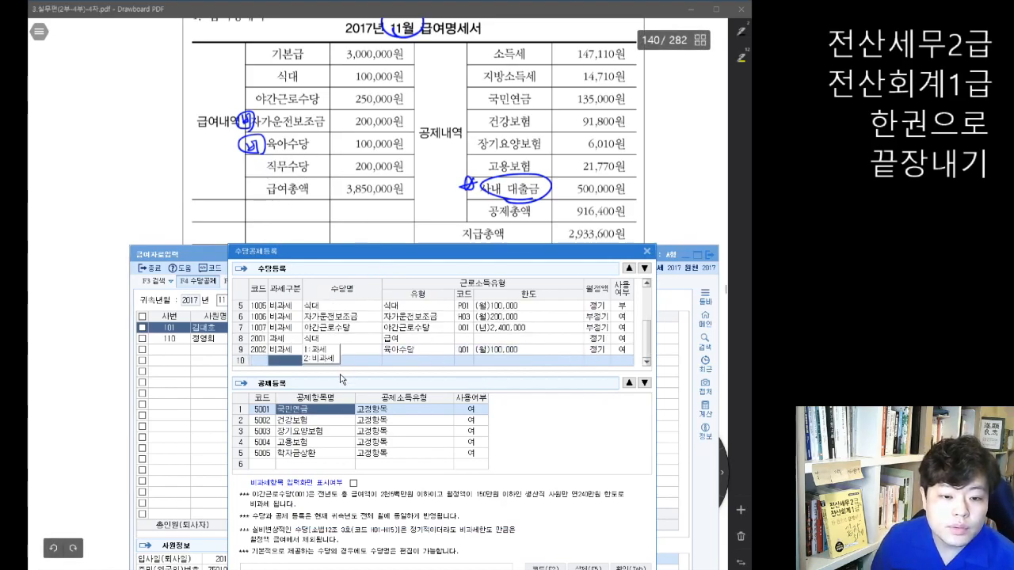
Add 직무수당 as a taxable allowance, code 2003
left_click(329, 351)
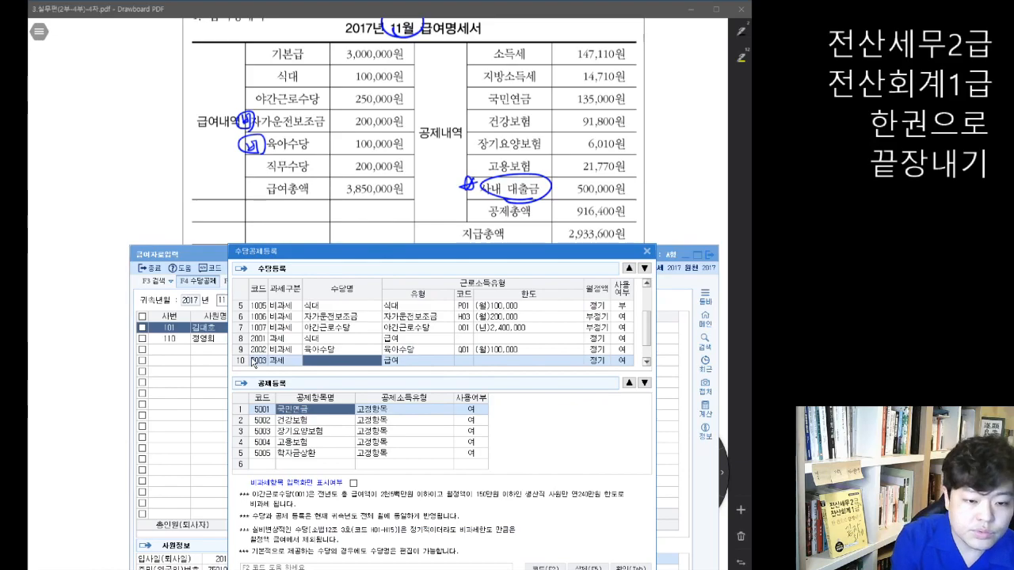
type("직무수당")
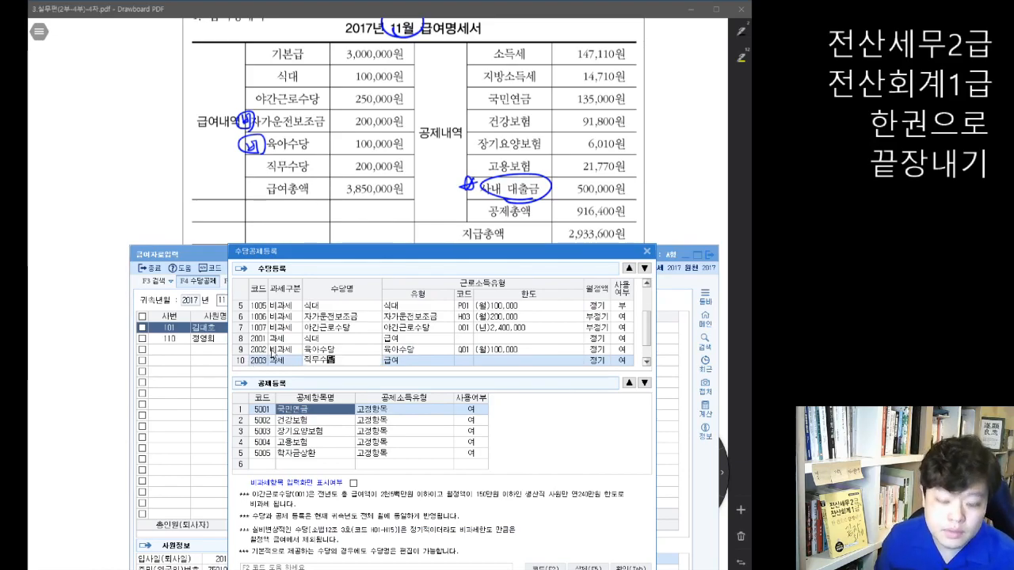
key("Return")
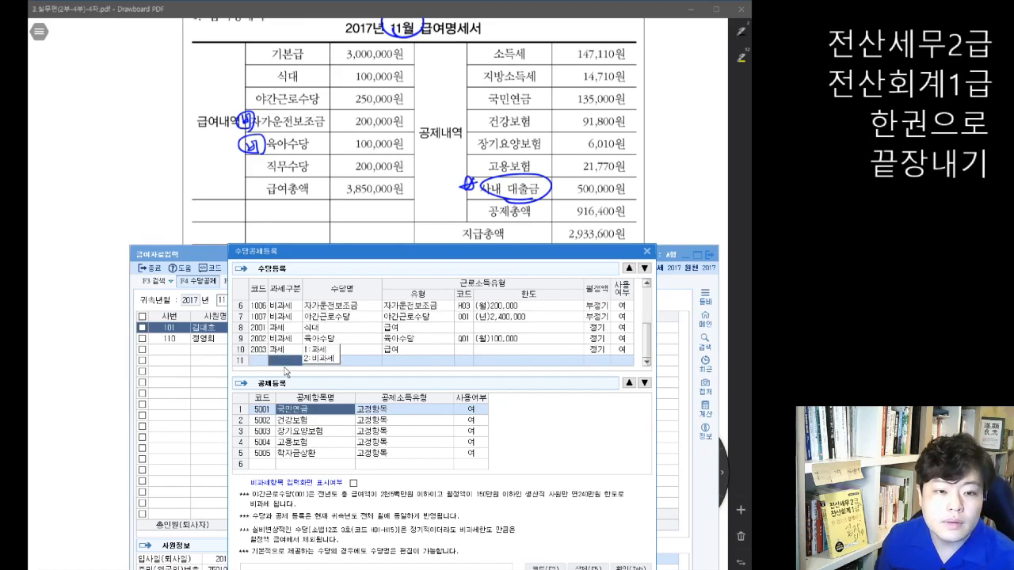
left_click(475, 348)
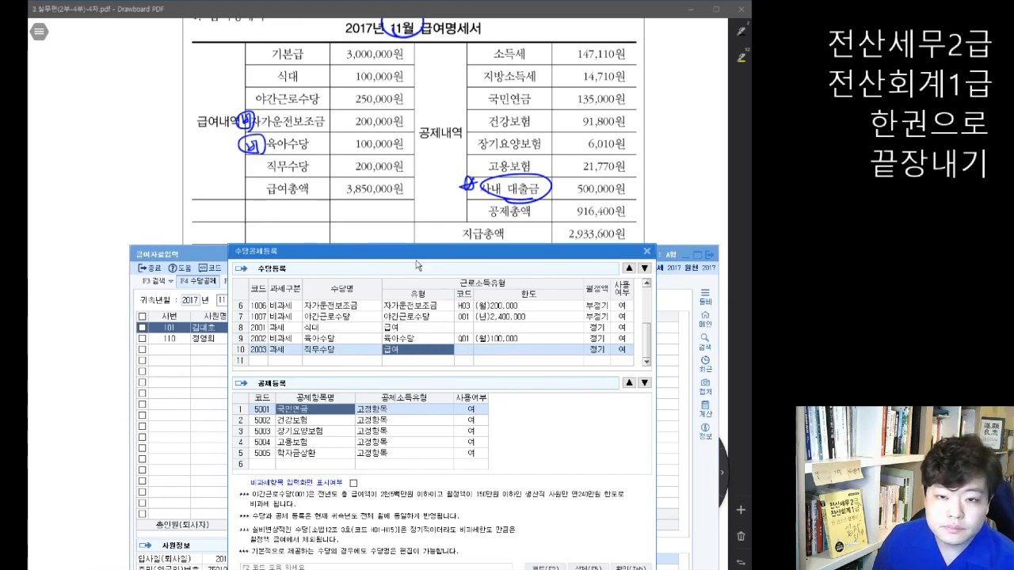
left_click(254, 467)
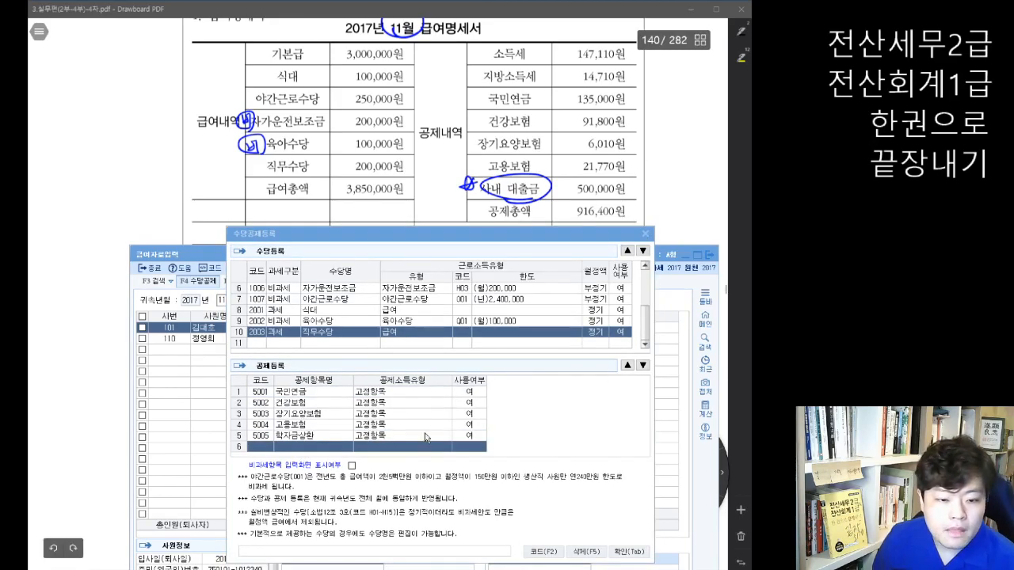
Add deduction 6001 사내대출금 with type 대출, kept in use
left_click(312, 450)
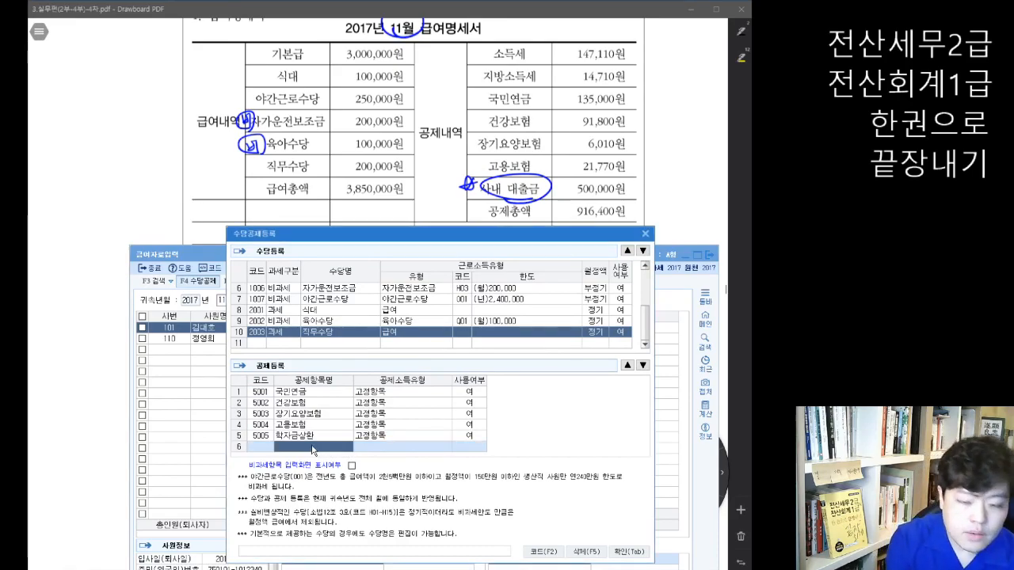
type("사내대출금")
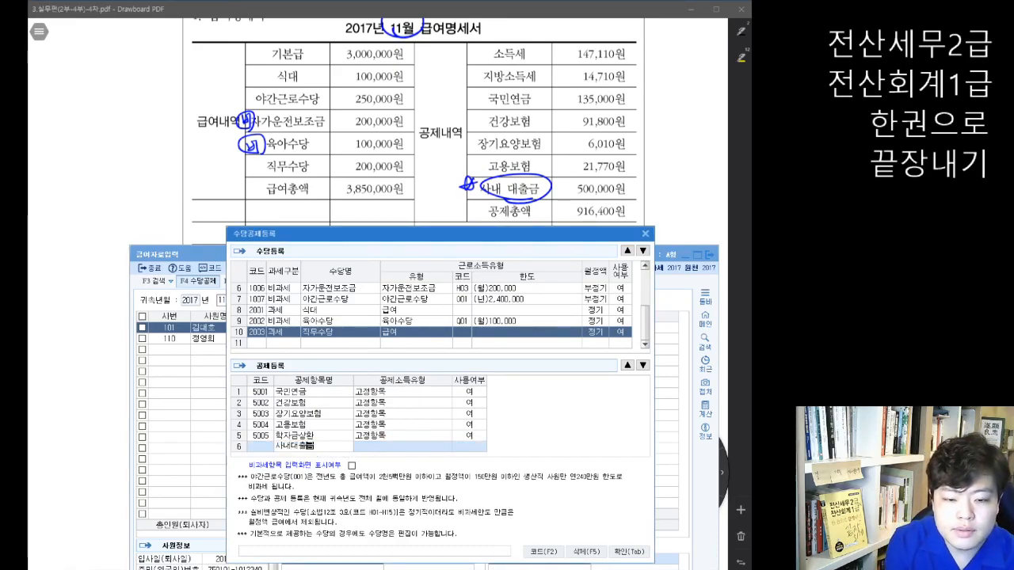
key("Return")
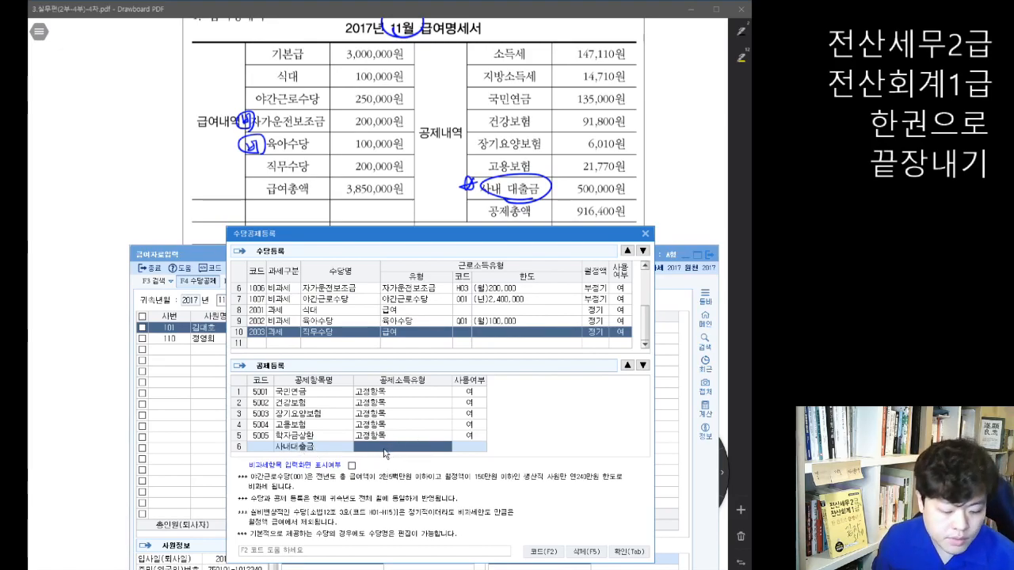
key("F2")
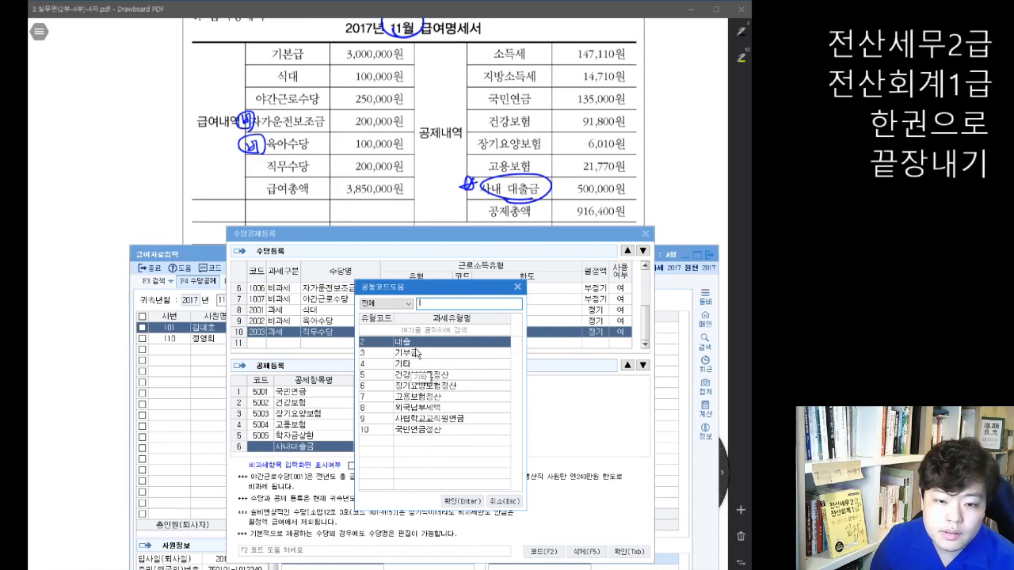
left_click_drag(434, 291, 529, 294)
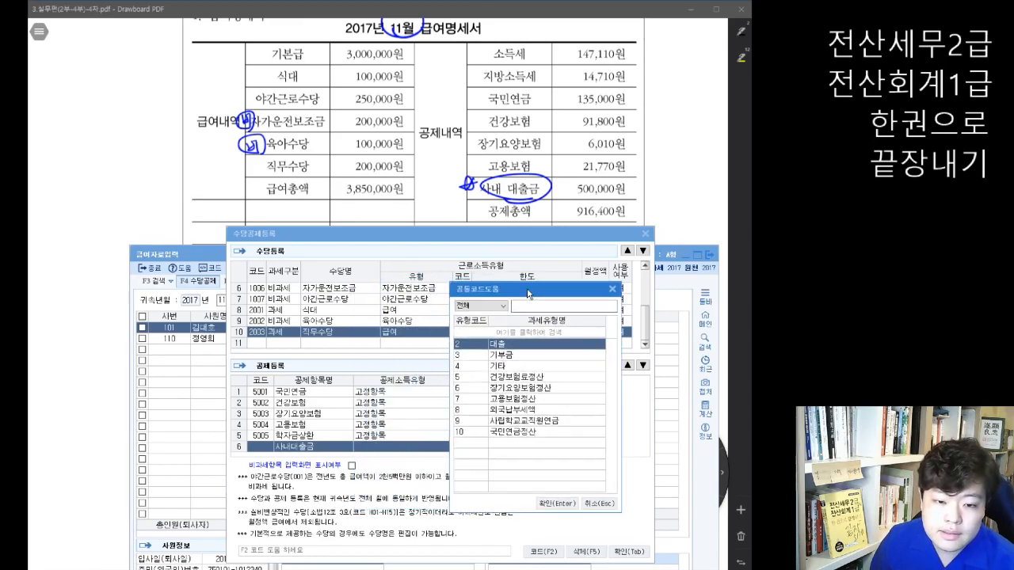
double_click(503, 347)
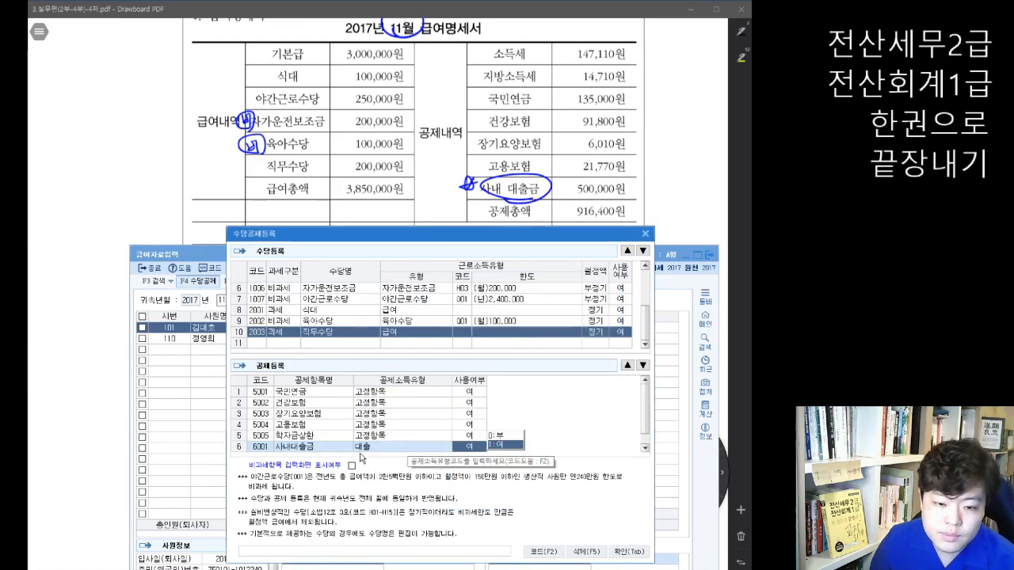
left_click(494, 445)
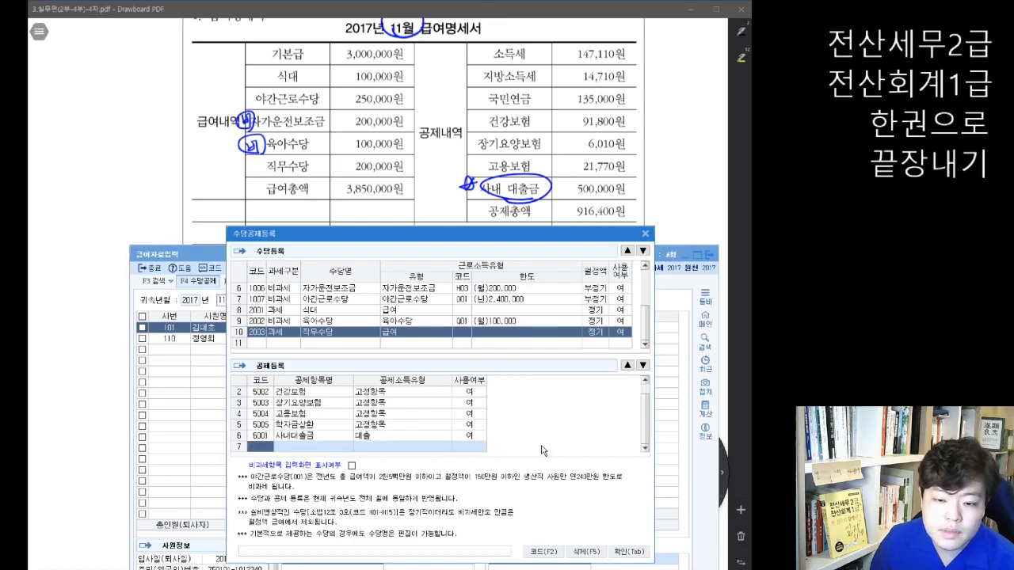
Switch 학자금상환 to unused, show nontaxable items, and confirm the setup
left_click(323, 428)
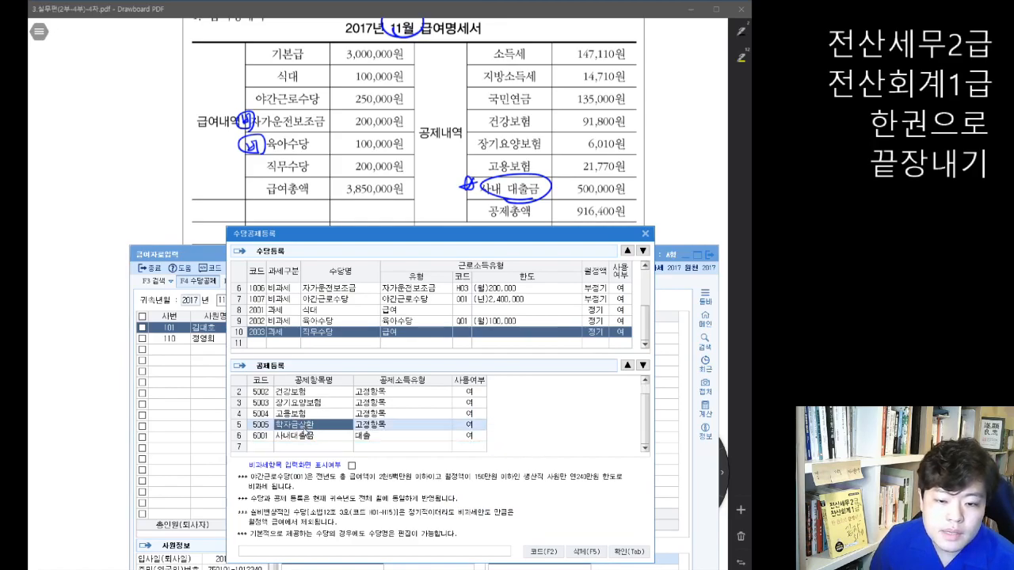
left_click(483, 428)
left_click(499, 418)
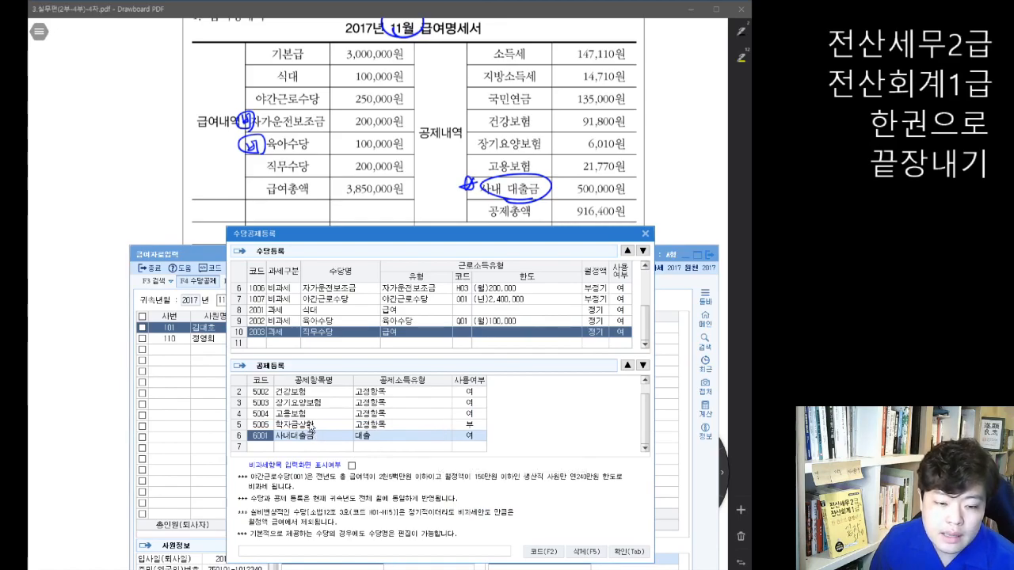
left_click(352, 466)
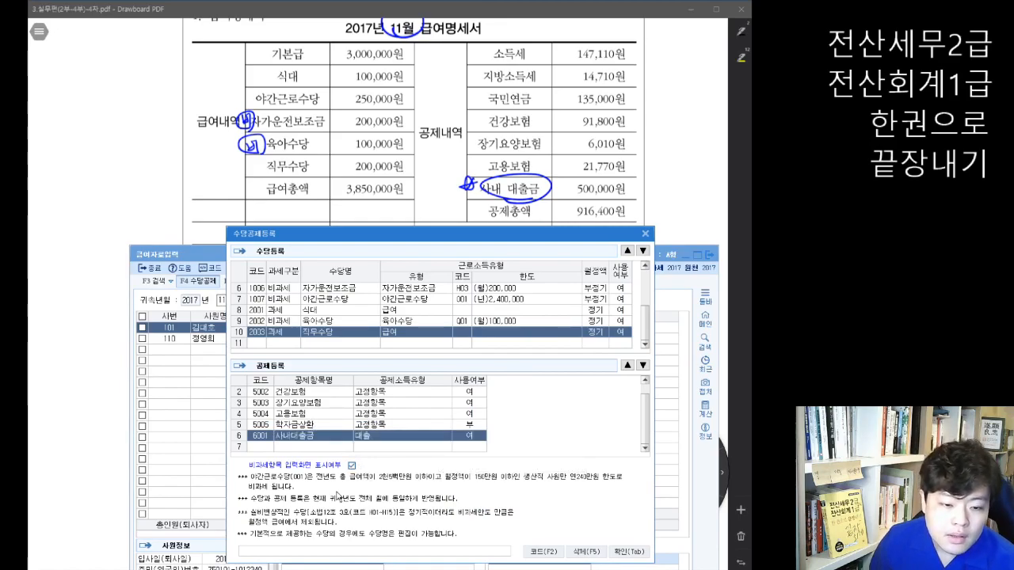
left_click(628, 551)
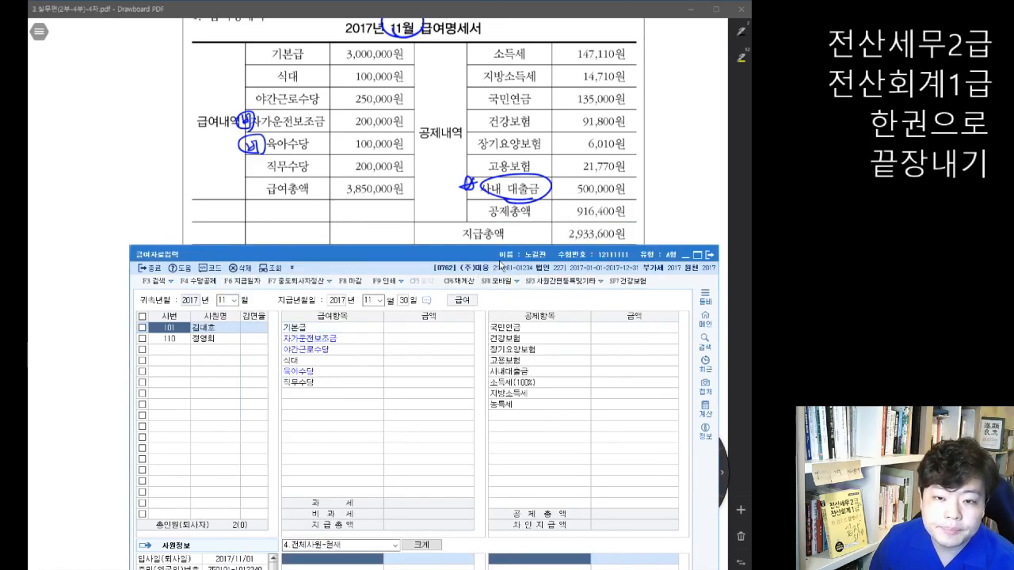
Enter 기본급 3,000,000 and 자가운전보조금 200,000
left_click(422, 328)
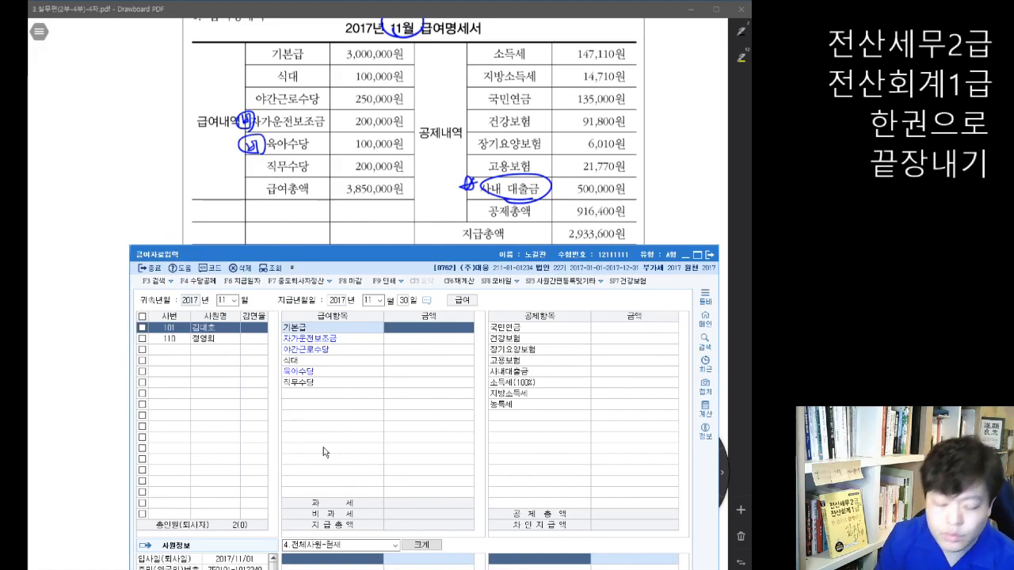
type("3000000")
key("Return")
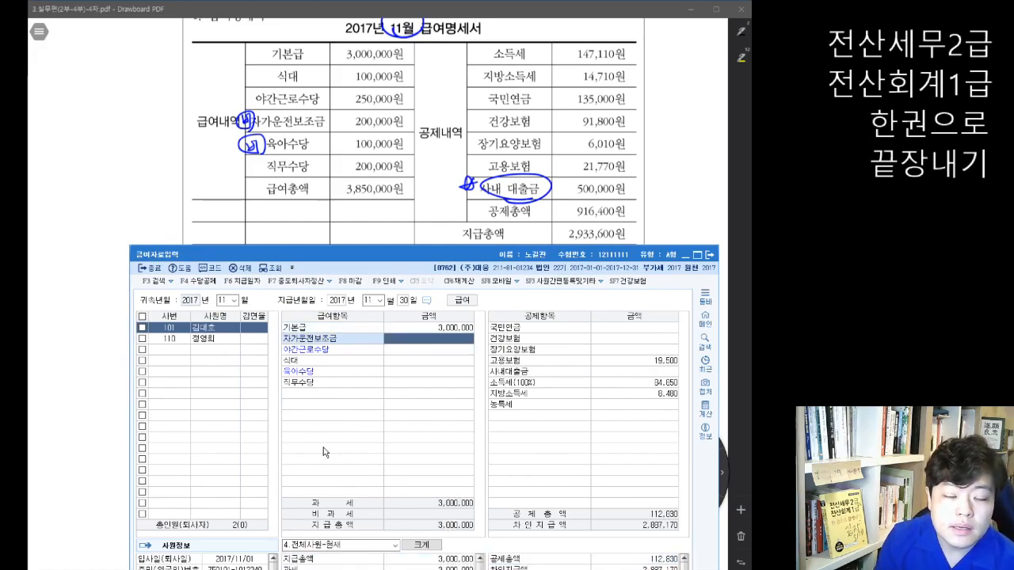
type("200000")
key("Return")
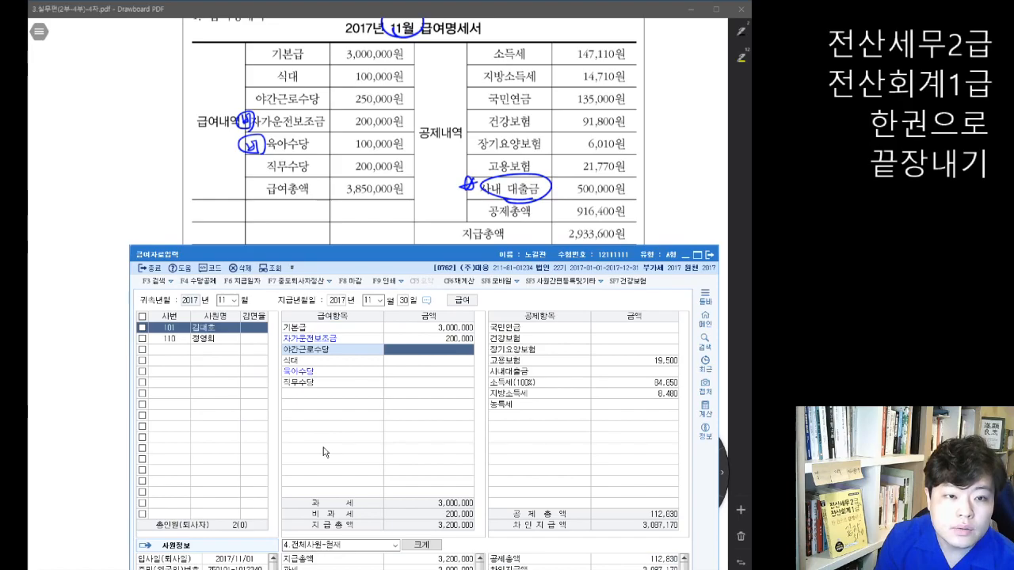
Enter 야간근로수당 250,000, 식대 100,000, 육아수당 100,000 and 직무수당 200,000
type("250")
key("Return")
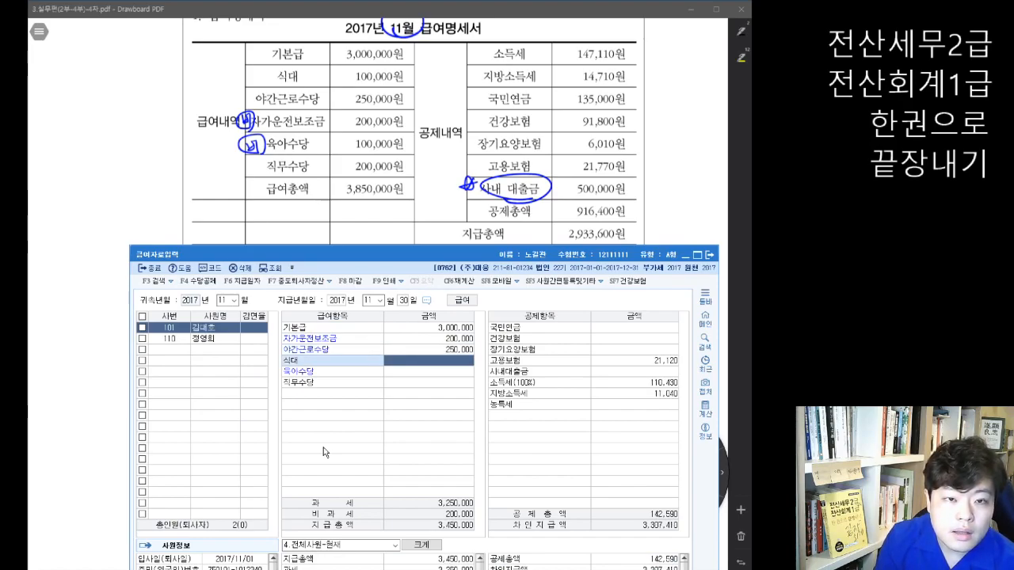
type("100,000")
key("Return")
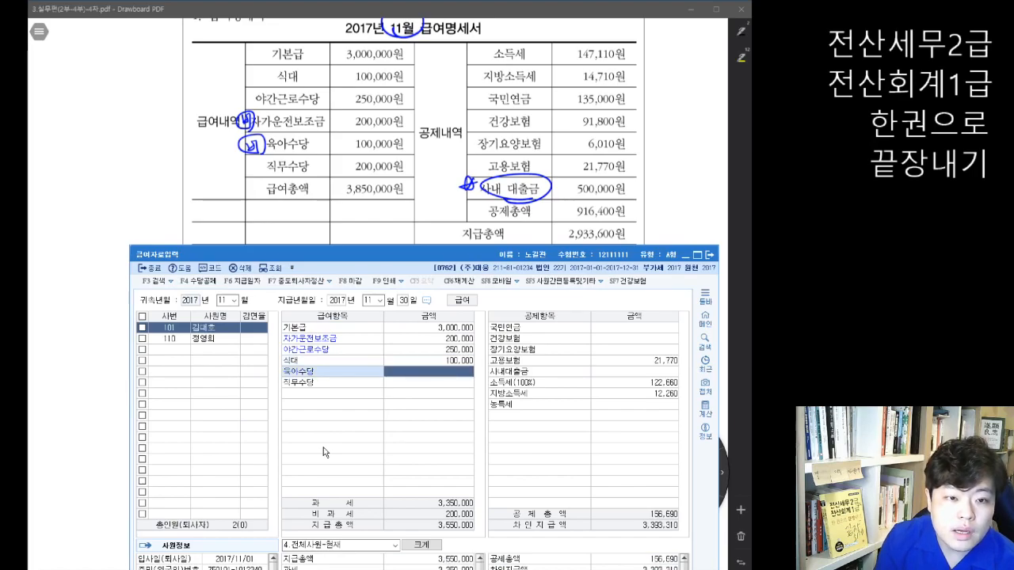
type("100,000")
key("Return")
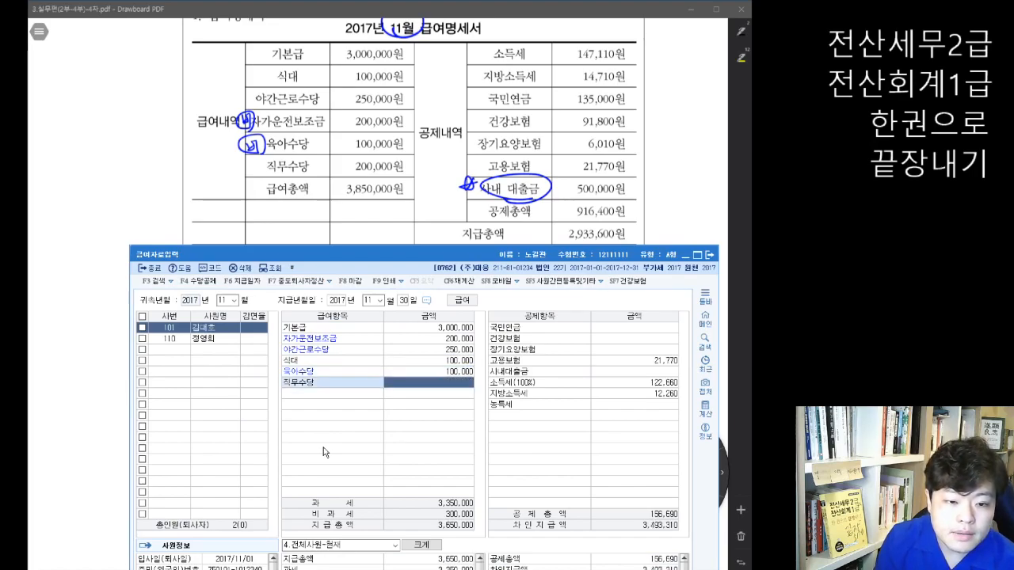
type("2000000")
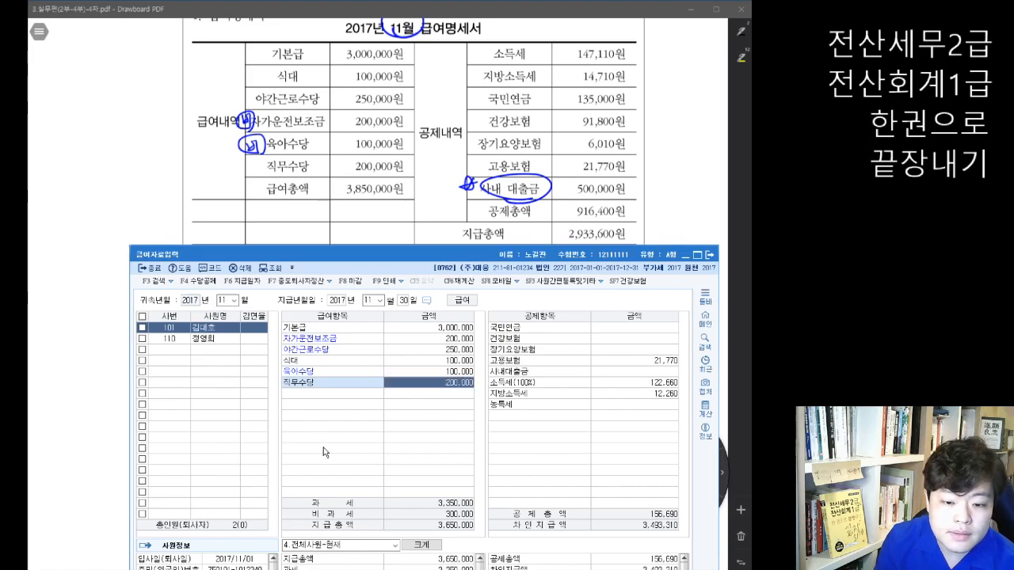
key("Return")
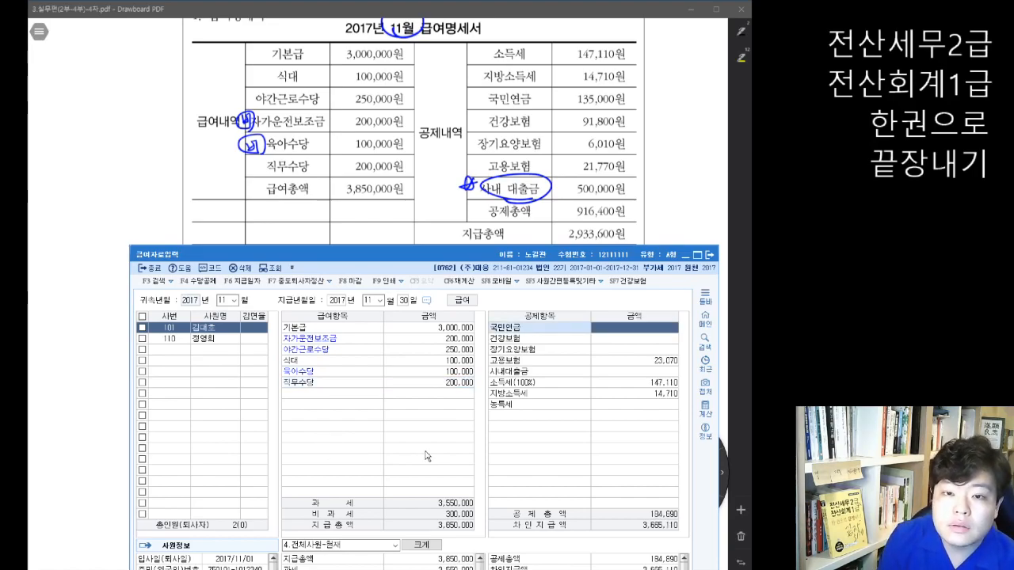
Enter 국민연금 135,000, 건강보험 91,800, 고용보험 21,770 and 사내대출금 500,000, keeping calculated 장기요양보험 and 소득세
type("135,000")
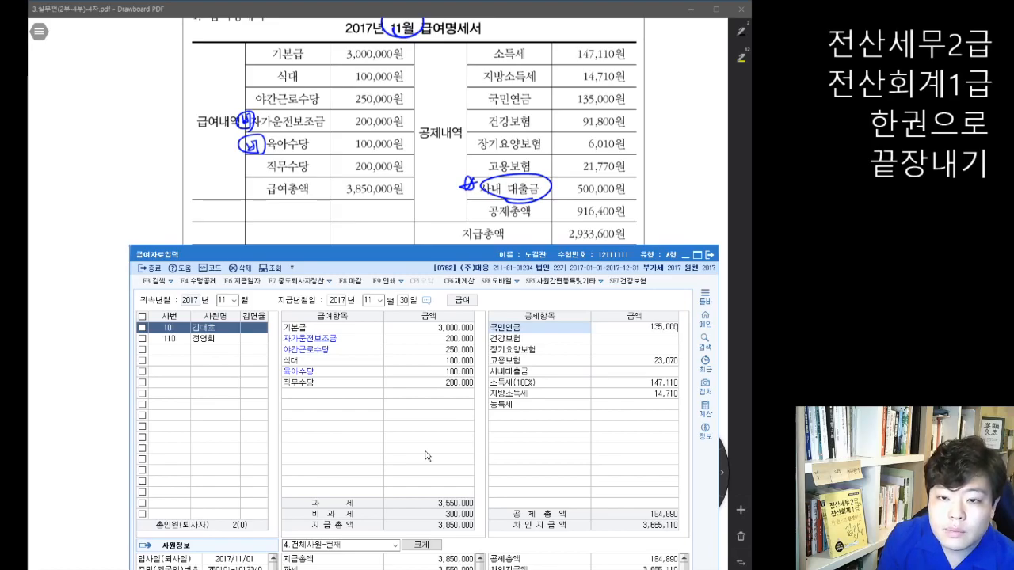
key("Return")
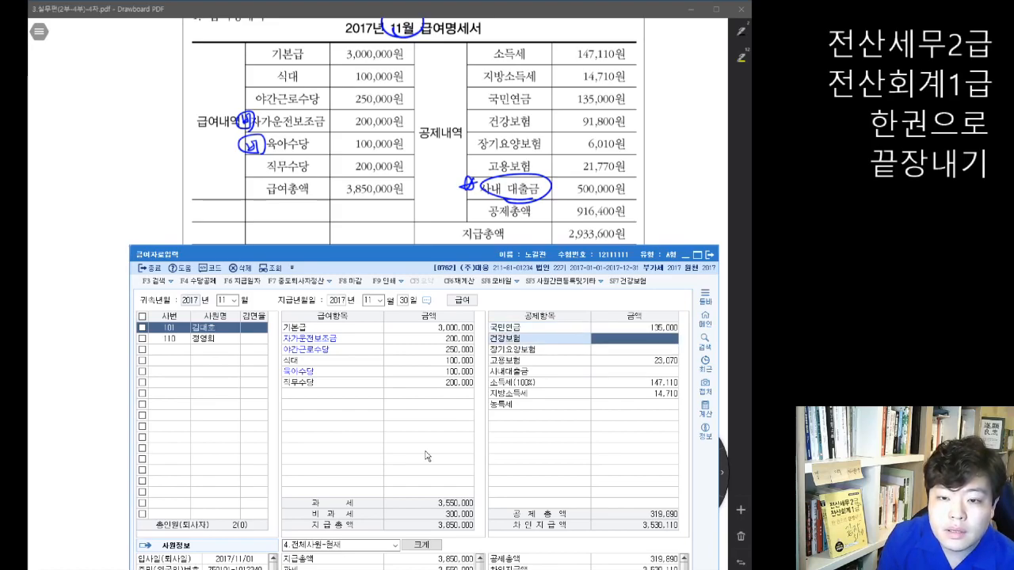
type("91,8")
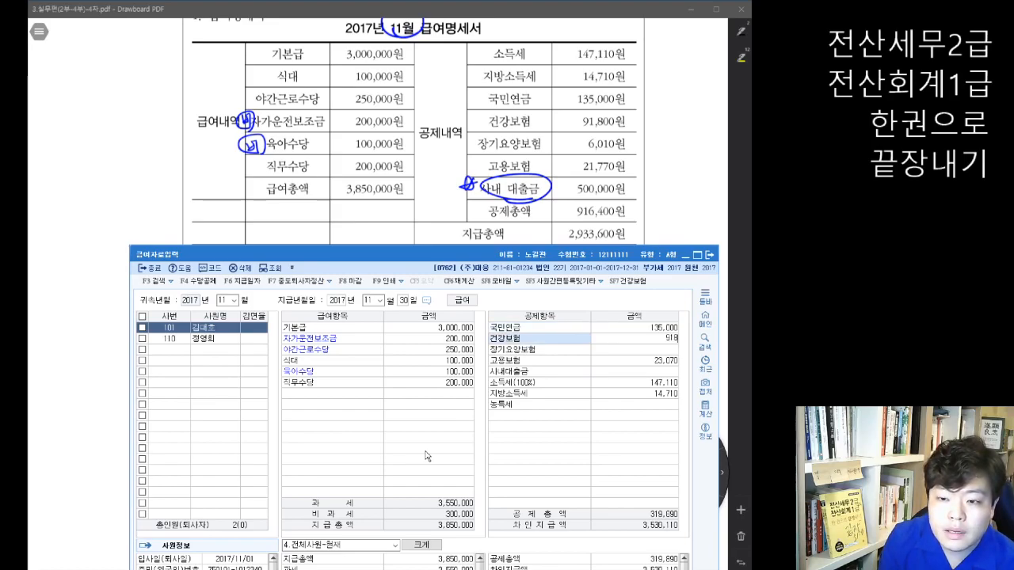
type("00")
key("Return")
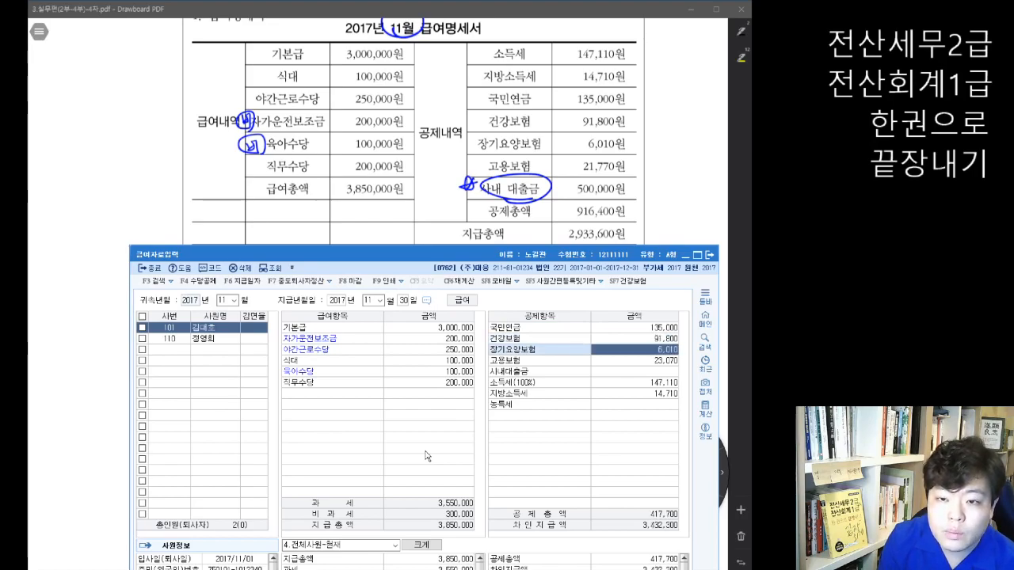
key("Return")
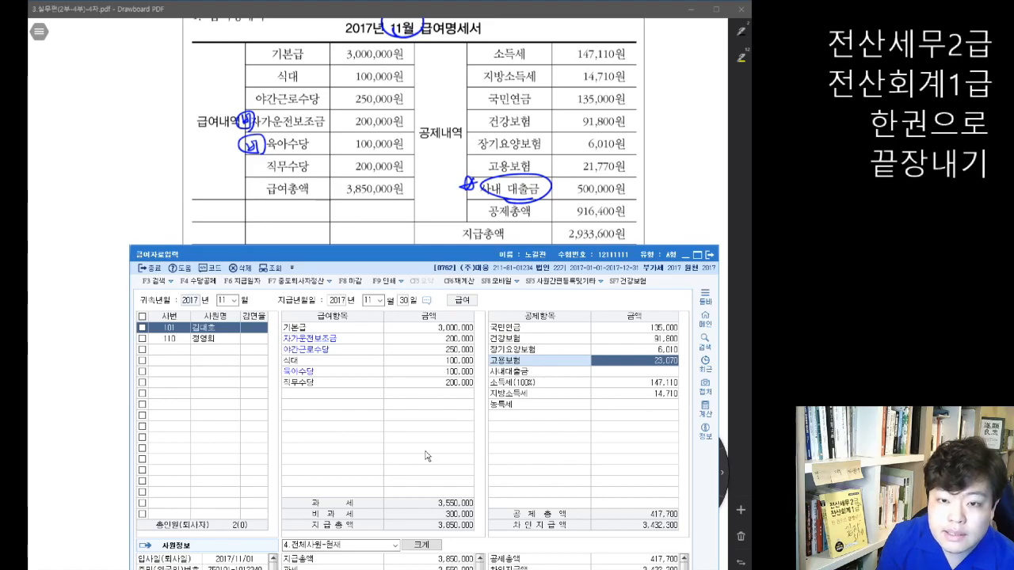
type("21,770")
key("Return")
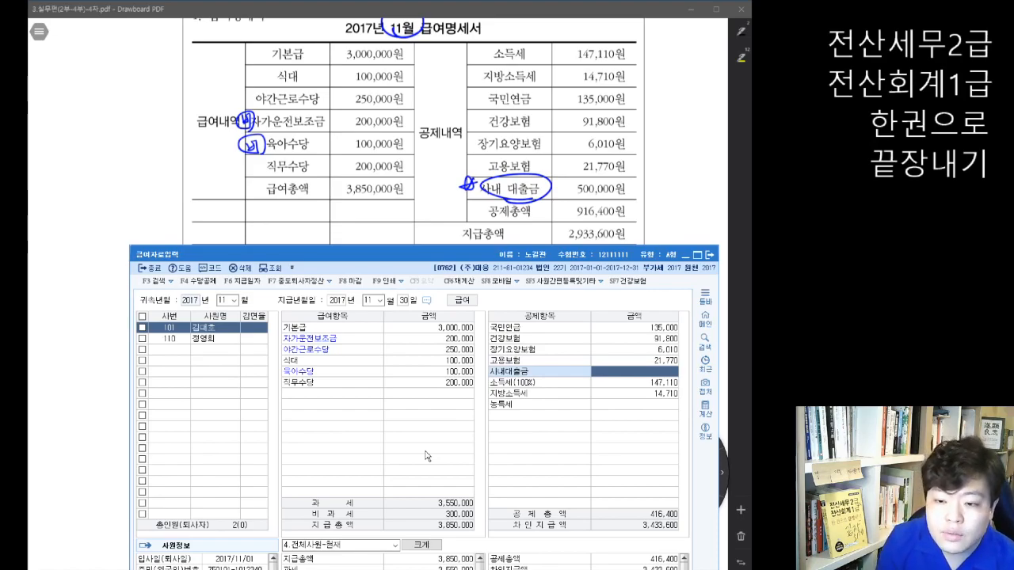
type("50")
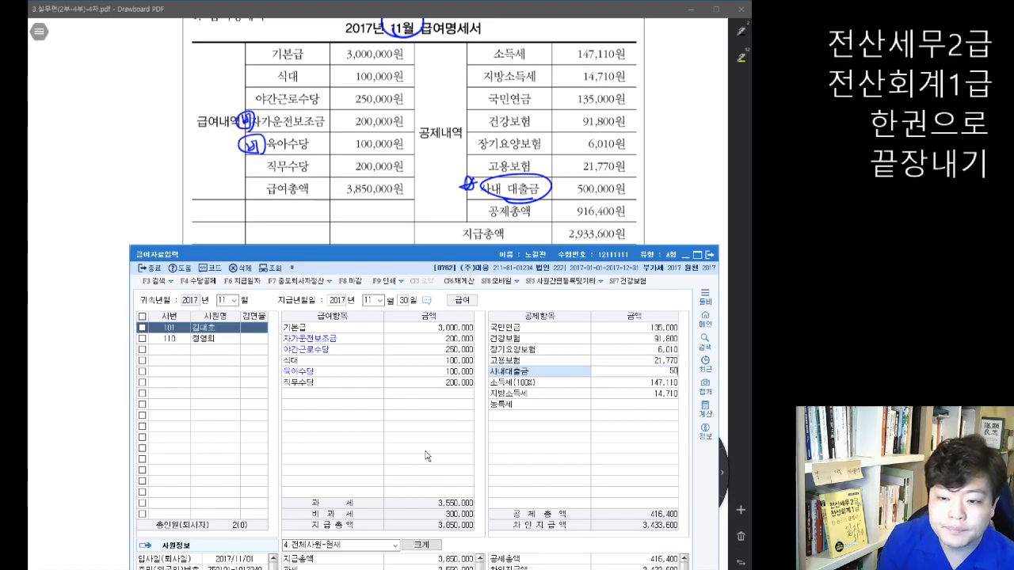
type("0,000")
key("Return")
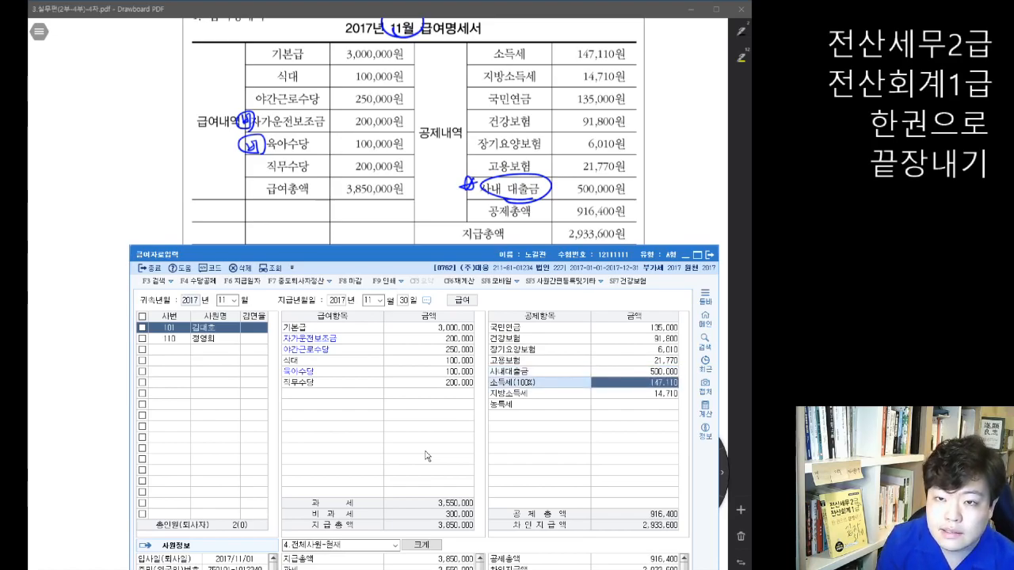
key("Return")
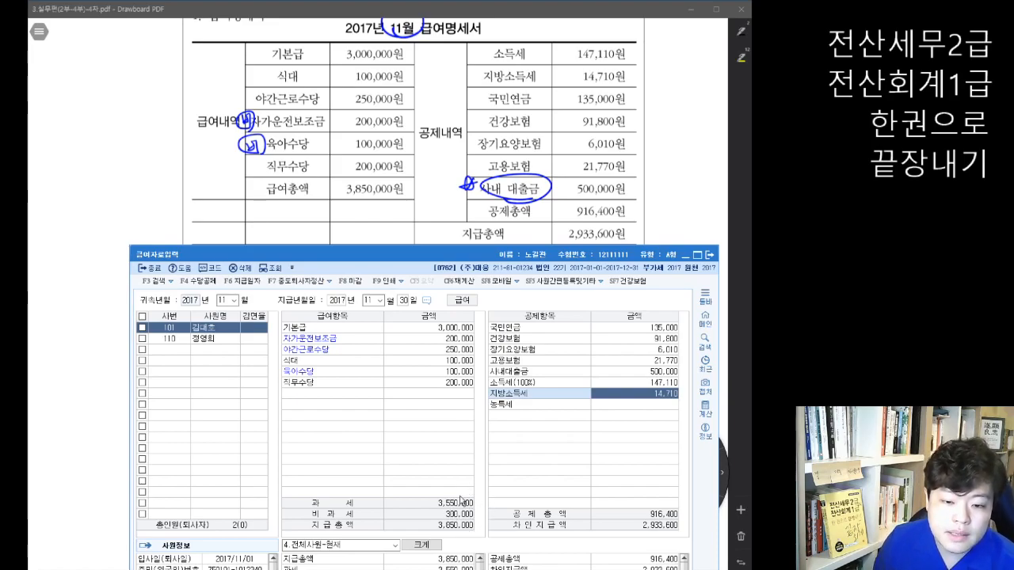
Review the allowance amounts and raise the payroll window to reveal the 지급총액 3,850,000 summary
left_click(451, 339)
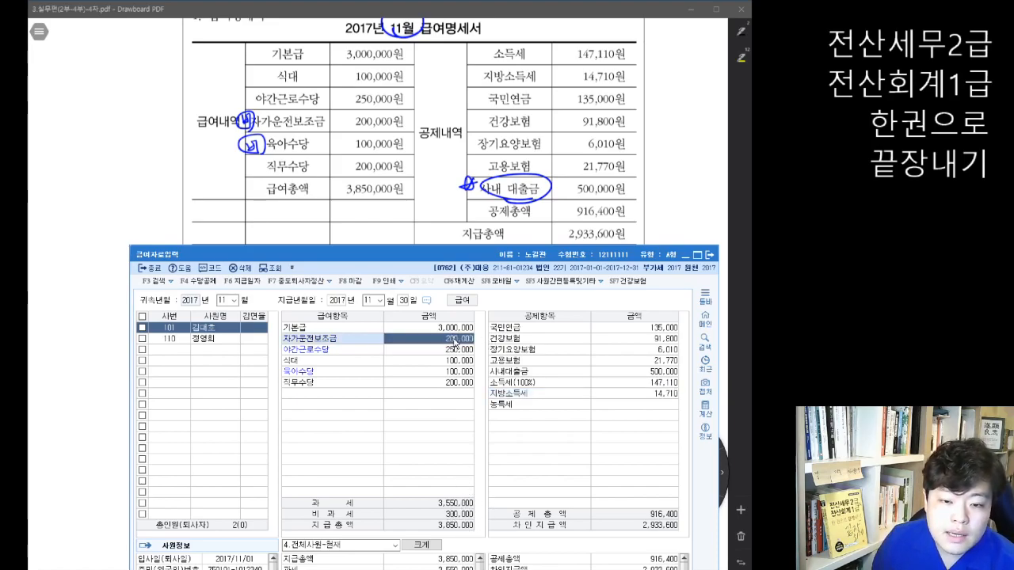
left_click(460, 372)
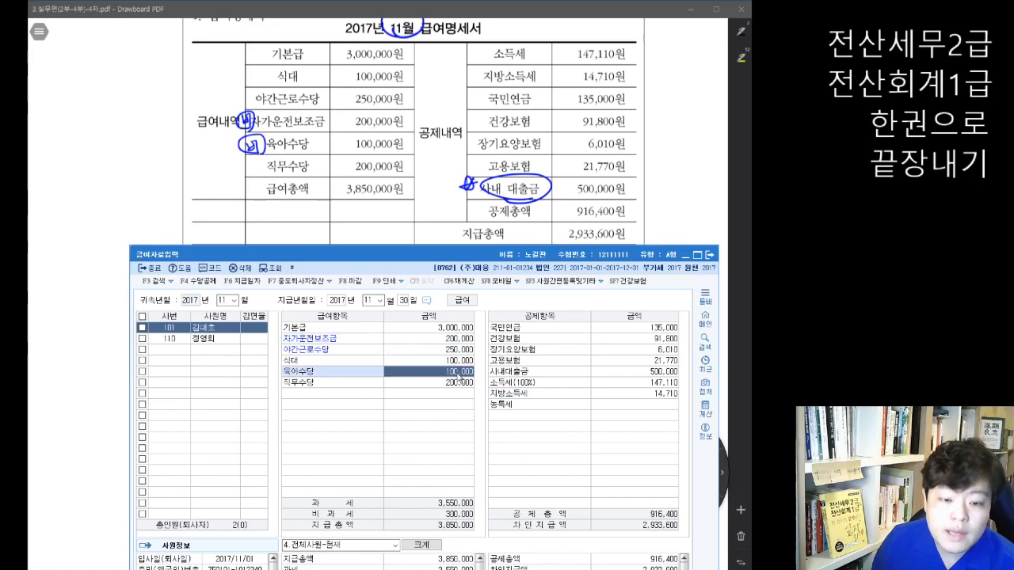
left_click(465, 353)
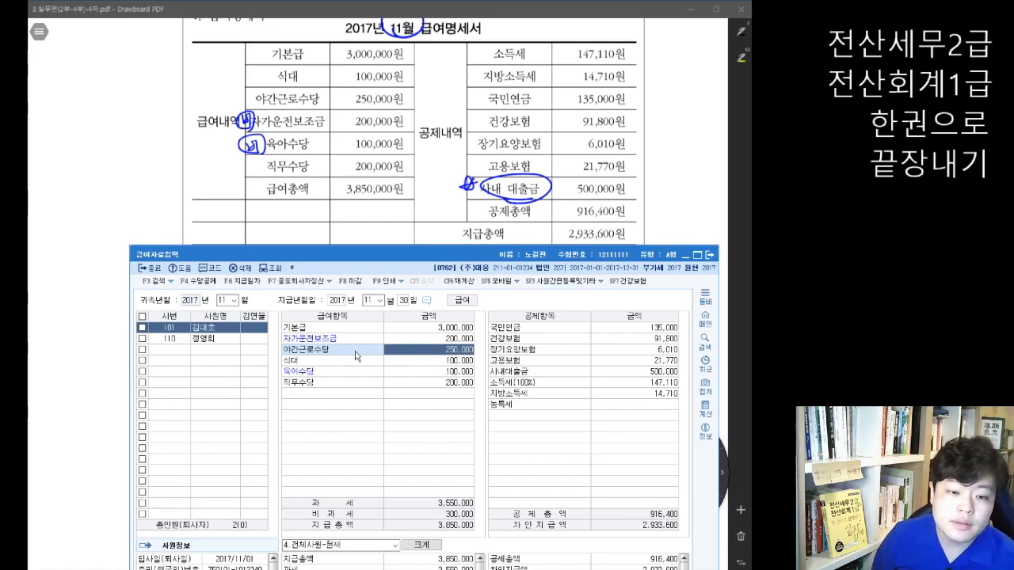
key("Return")
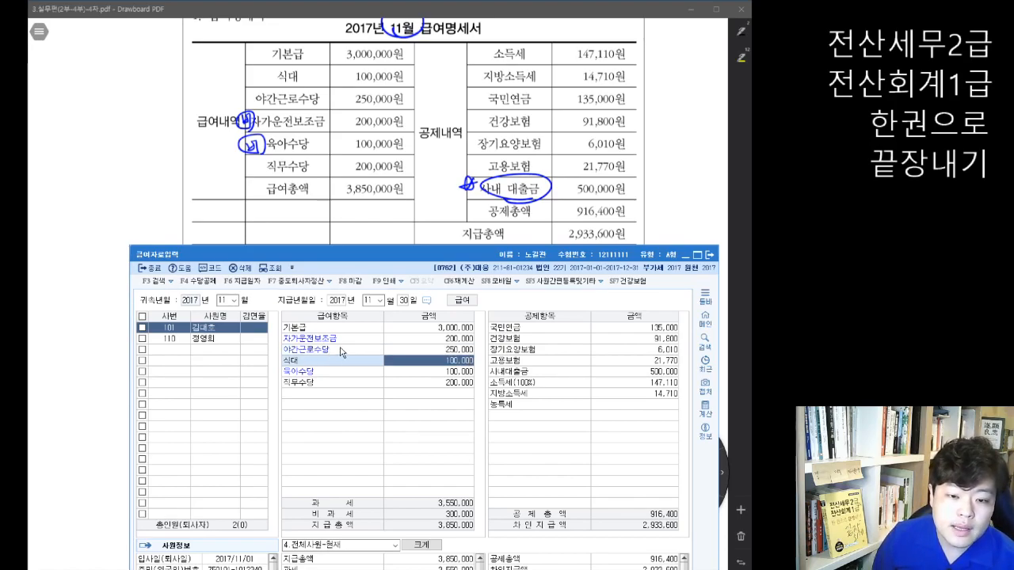
left_click(412, 351)
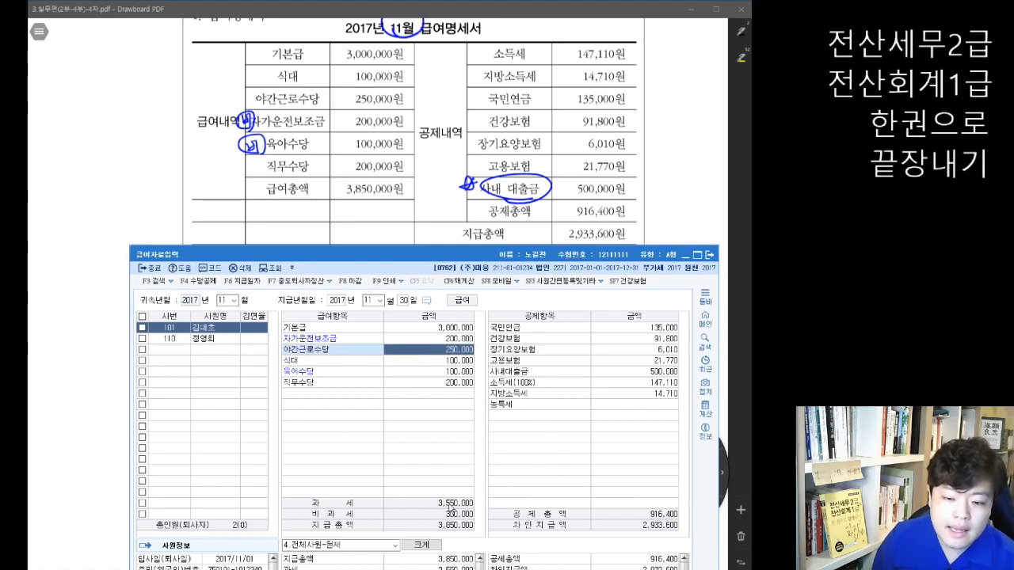
left_click_drag(488, 256, 470, 225)
left_click_drag(587, 225, 590, 148)
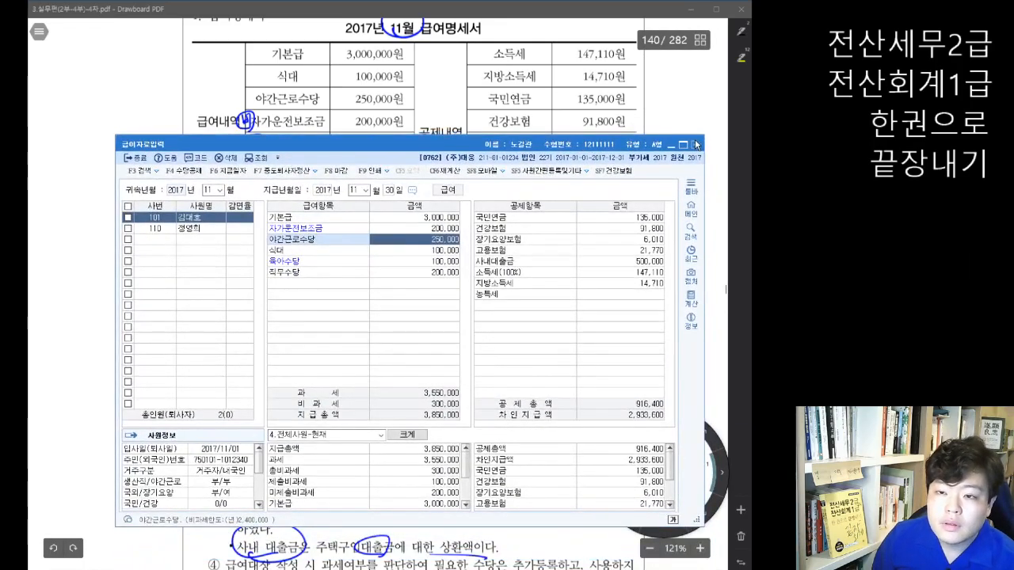
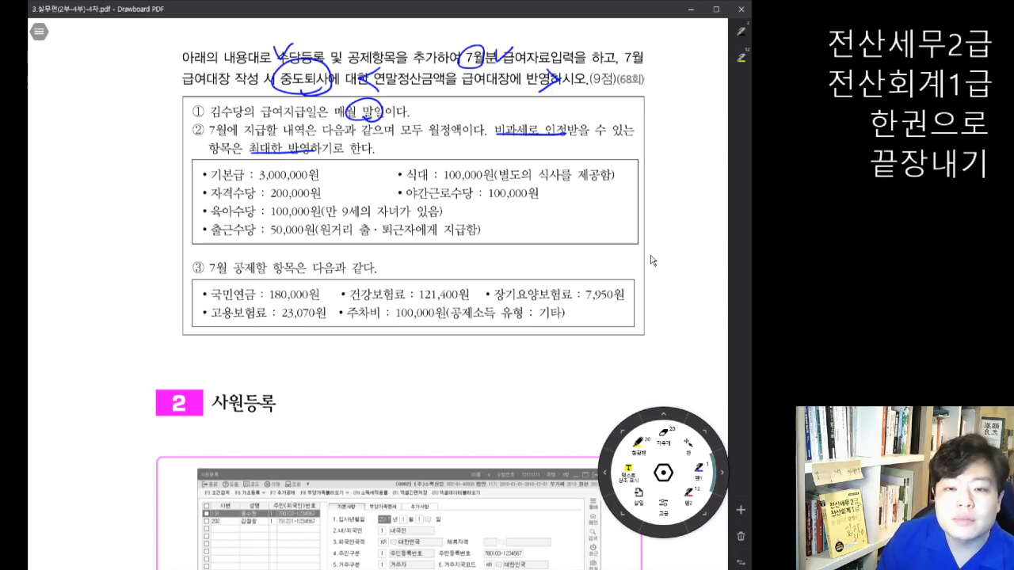
Underline 식대 100,000원, note the childcare allowance's age condition, and circle 주차비 in the PDF
left_click_drag(409, 181, 461, 184)
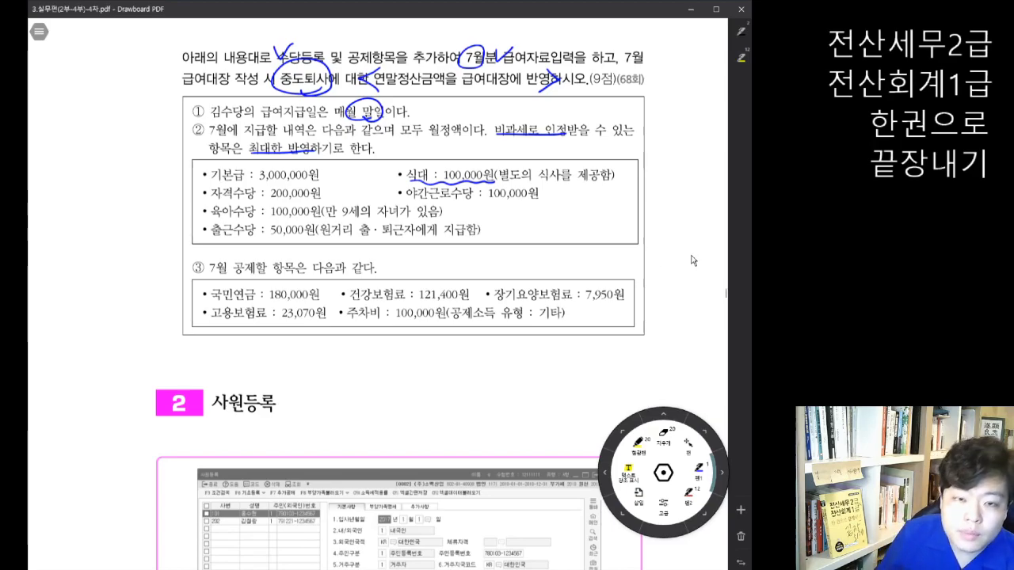
scroll(597, 261, "up", 2)
scroll(529, 277, "up", 2)
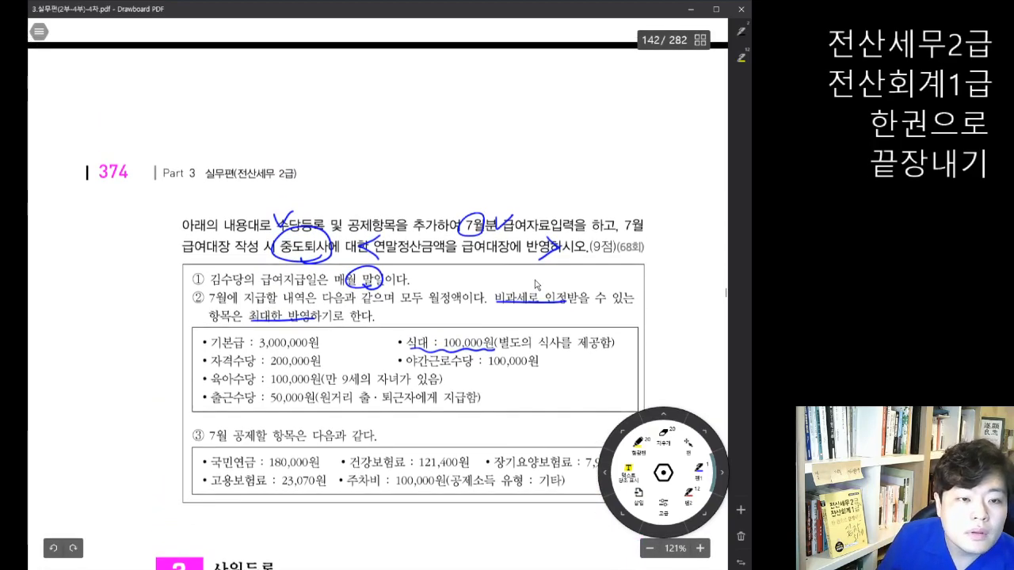
scroll(441, 371, "up", 2)
scroll(440, 372, "up", 2)
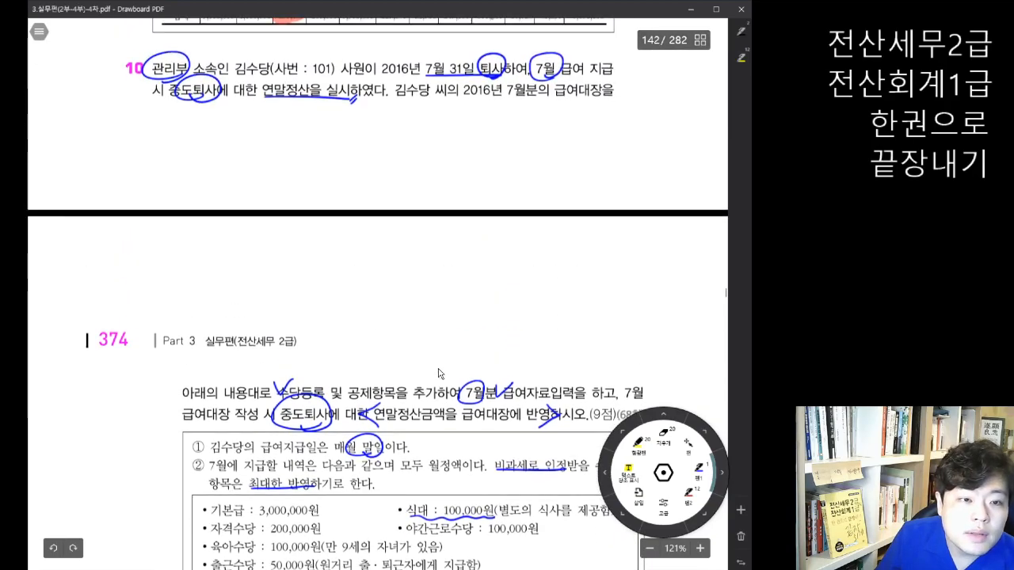
scroll(339, 378, "down", 6)
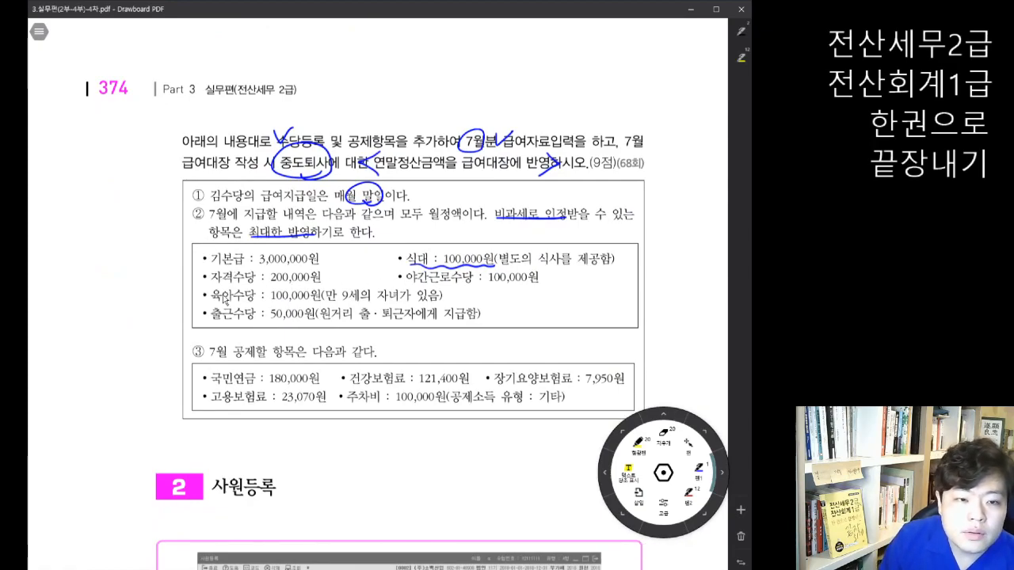
left_click_drag(344, 291, 366, 283)
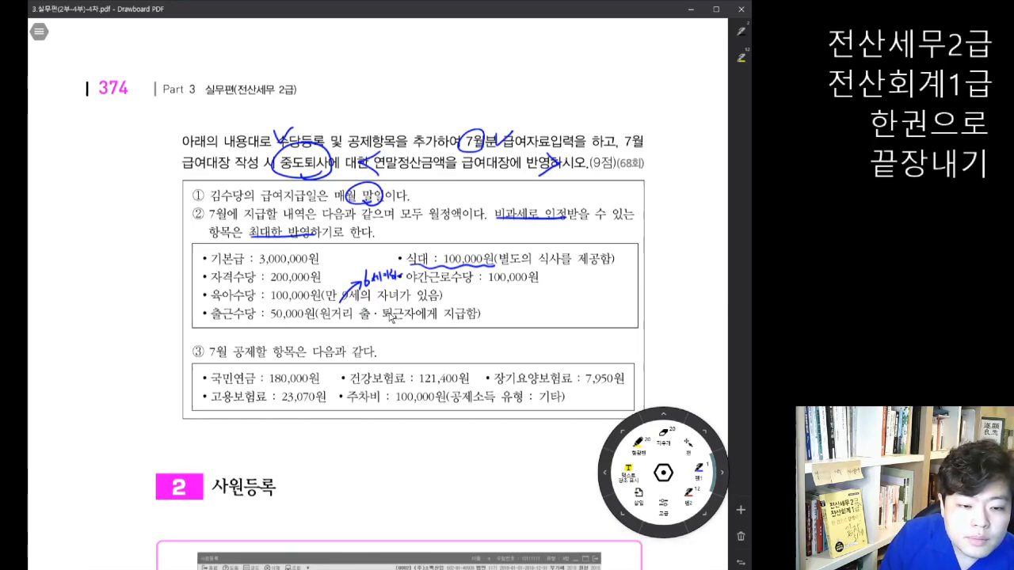
mouse_move(383, 386)
left_mouse_down()
mouse_move(348, 405)
mouse_move(372, 386)
mouse_move(474, 404)
mouse_move(567, 404)
left_mouse_up()
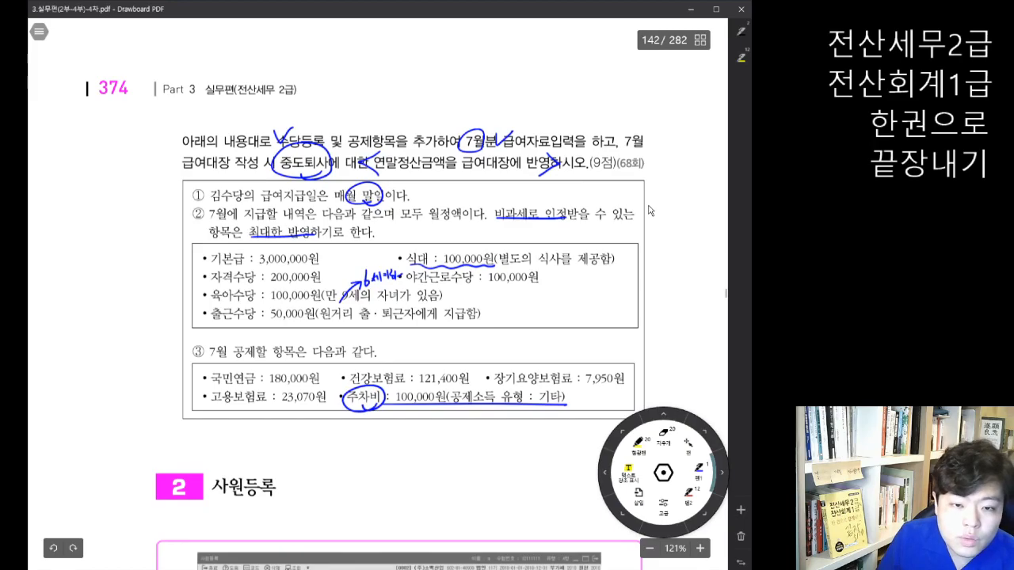
Bring up KcLep's 급여자료입력 window, then return to the PDF problem
key("alt+Tab")
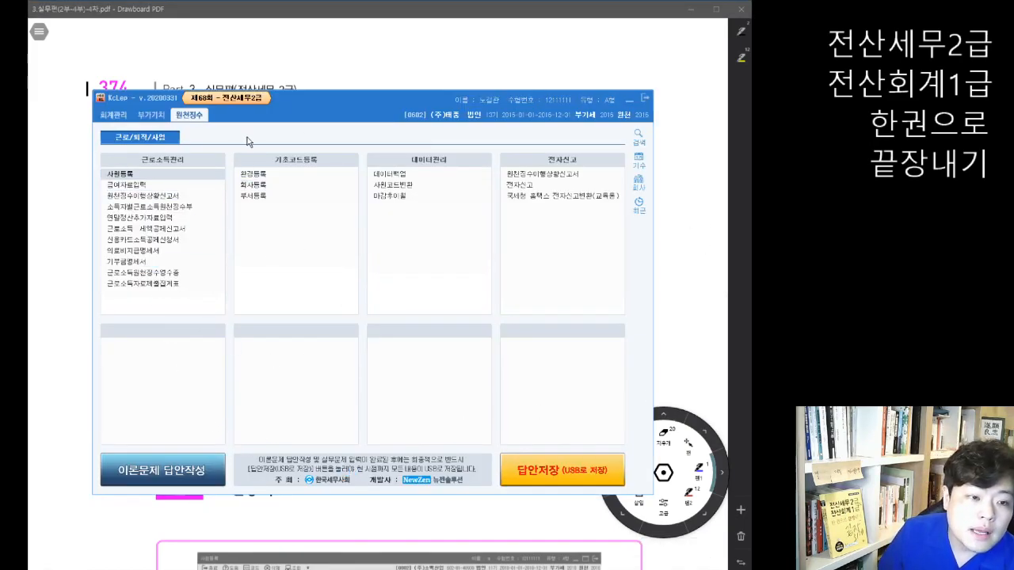
left_click(147, 188)
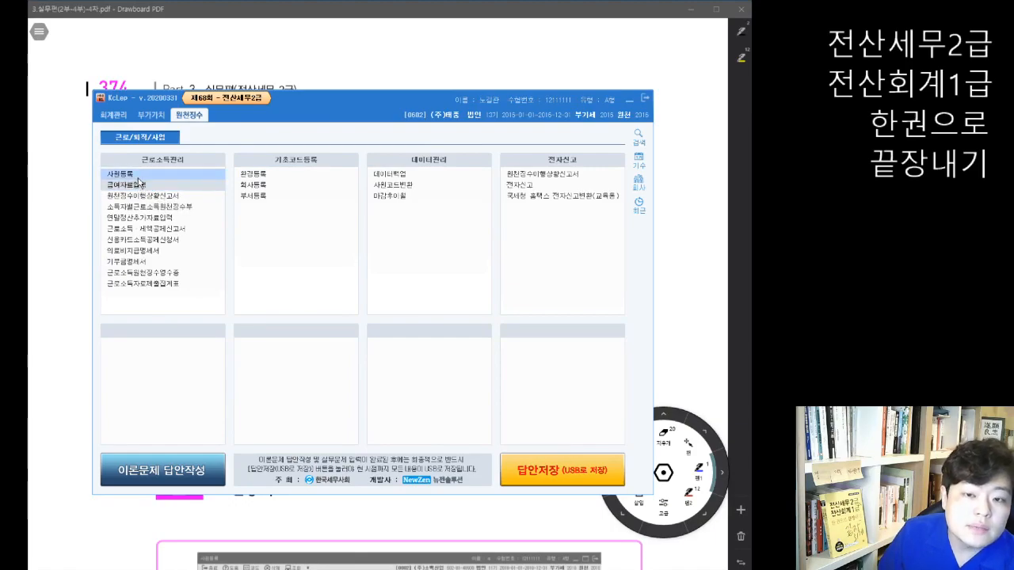
left_click_drag(116, 82, 481, 119)
left_click(717, 111)
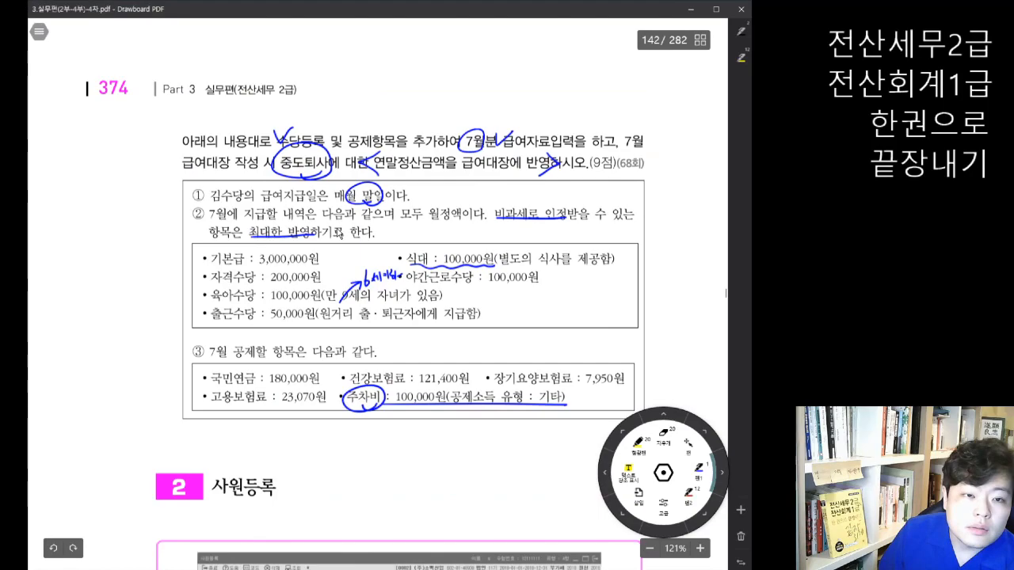
scroll(419, 237, "down", 2)
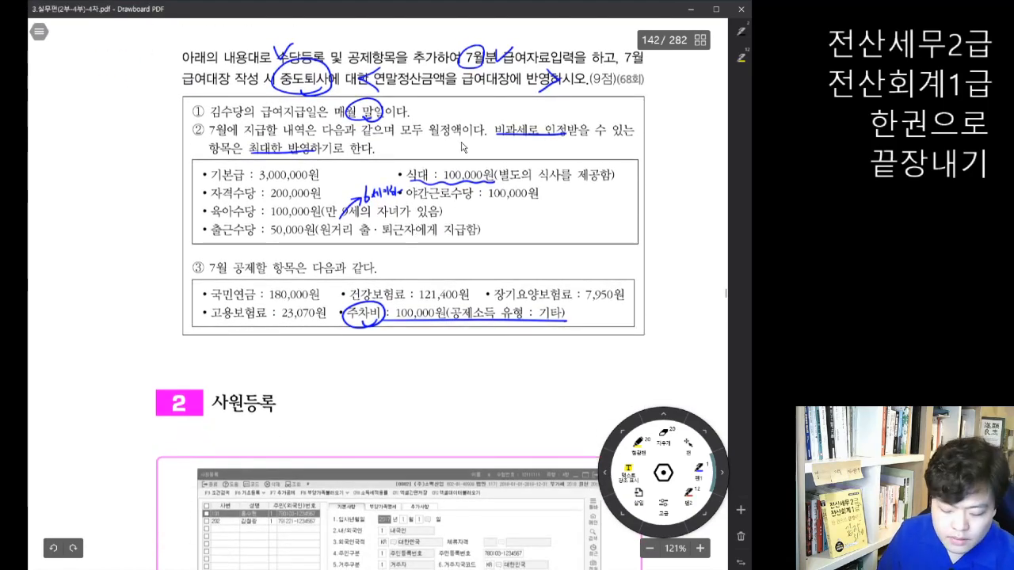
scroll(470, 144, "down", 1)
scroll(471, 141, "down", 2)
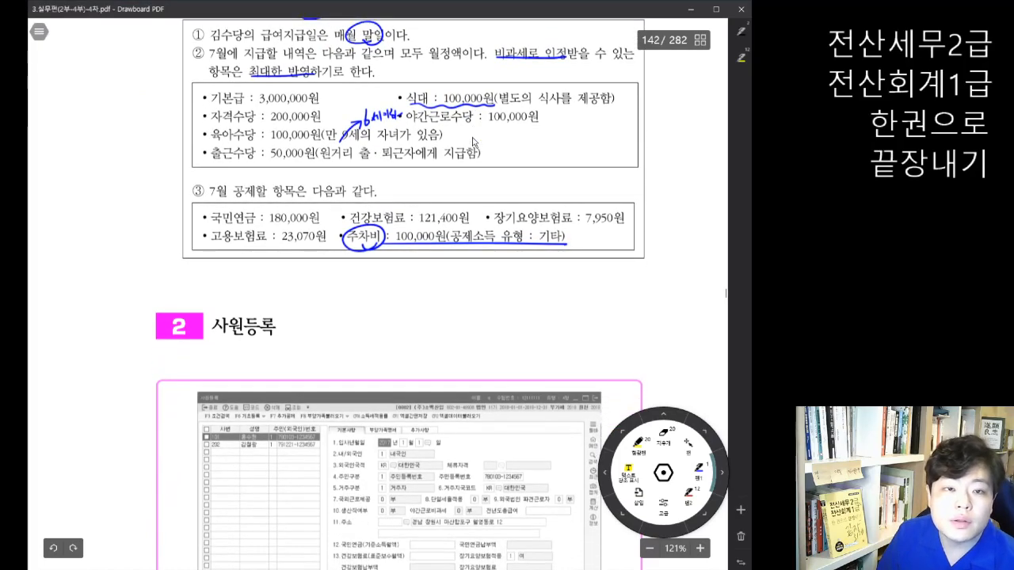
Enter 07 as the 귀속년월, widen the payroll window, and select the 상여 row
left_click_drag(333, 136, 358, 187)
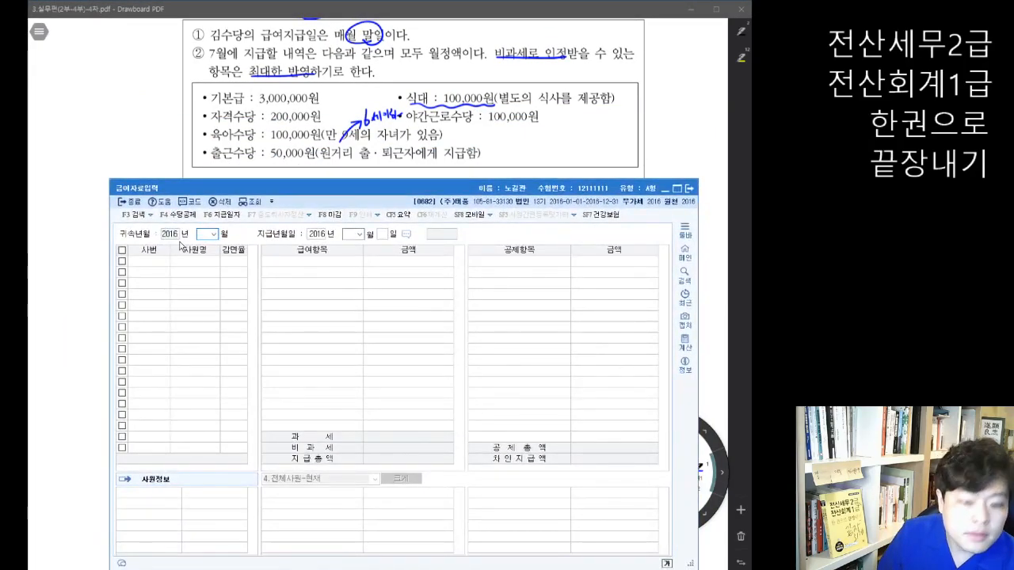
type("07")
key("Return")
key("Return")
key("Return")
key("Return")
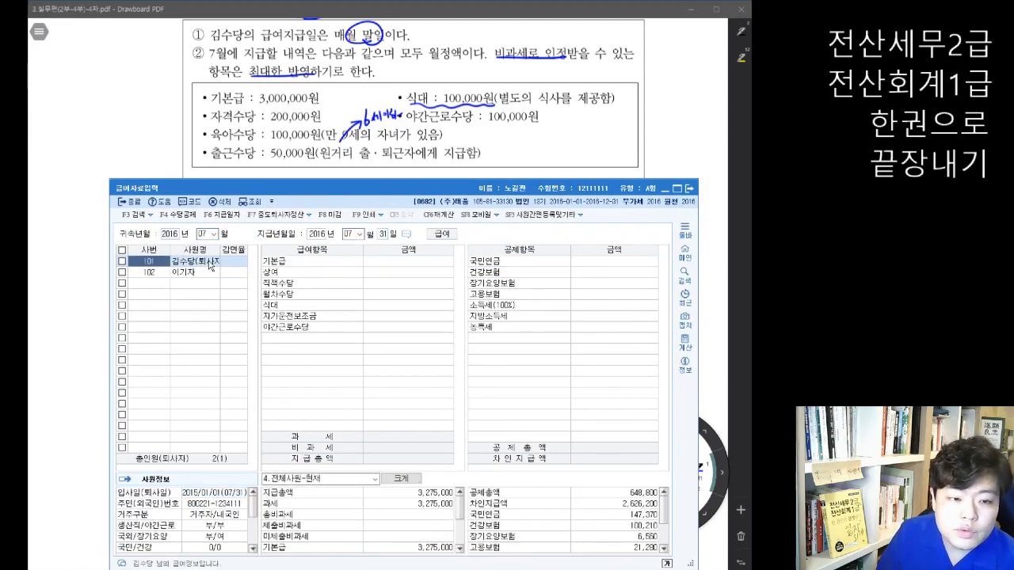
left_click_drag(111, 246, 65, 245)
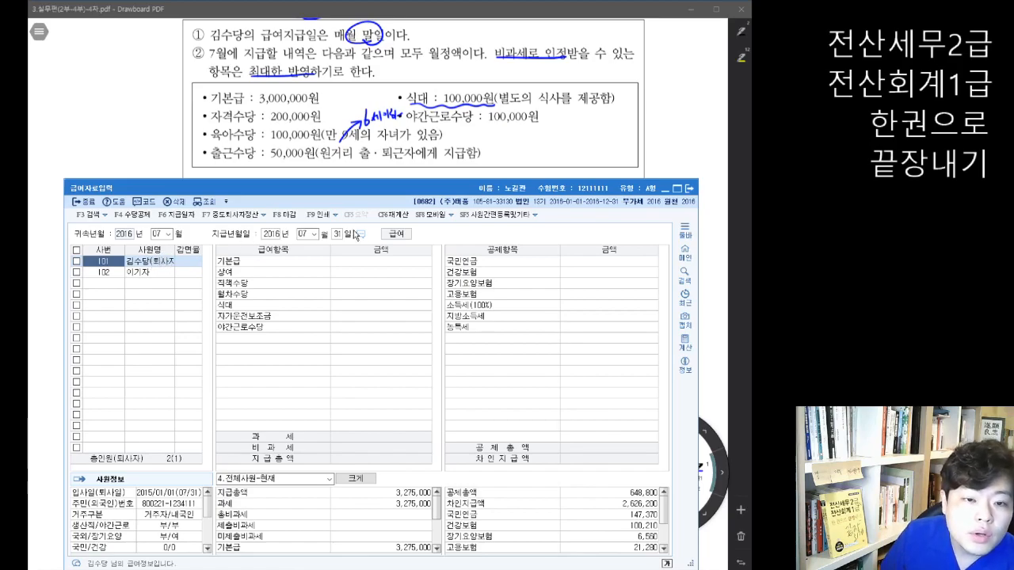
left_click(332, 273)
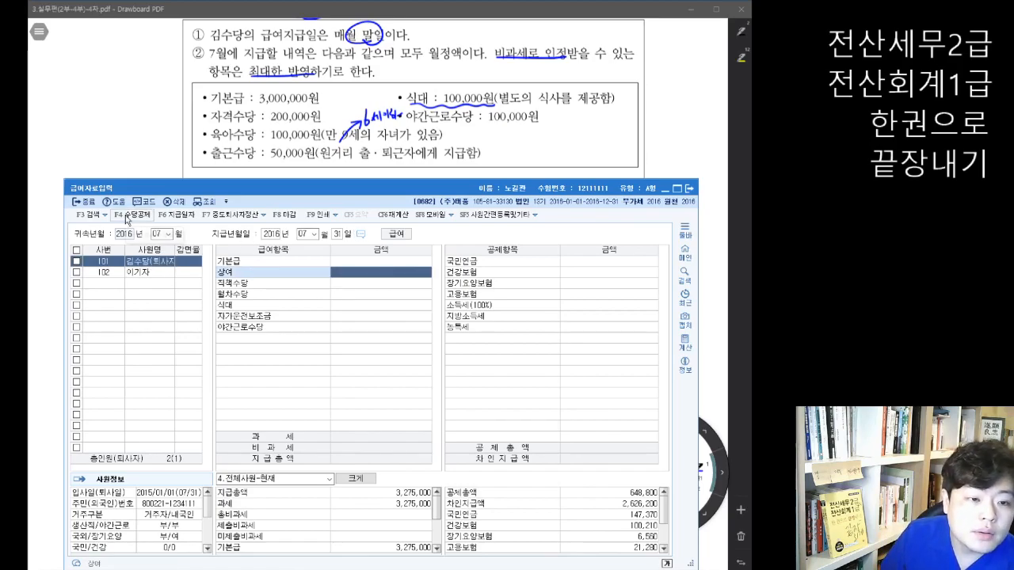
left_click(738, 181)
scroll(566, 119, "up", 2)
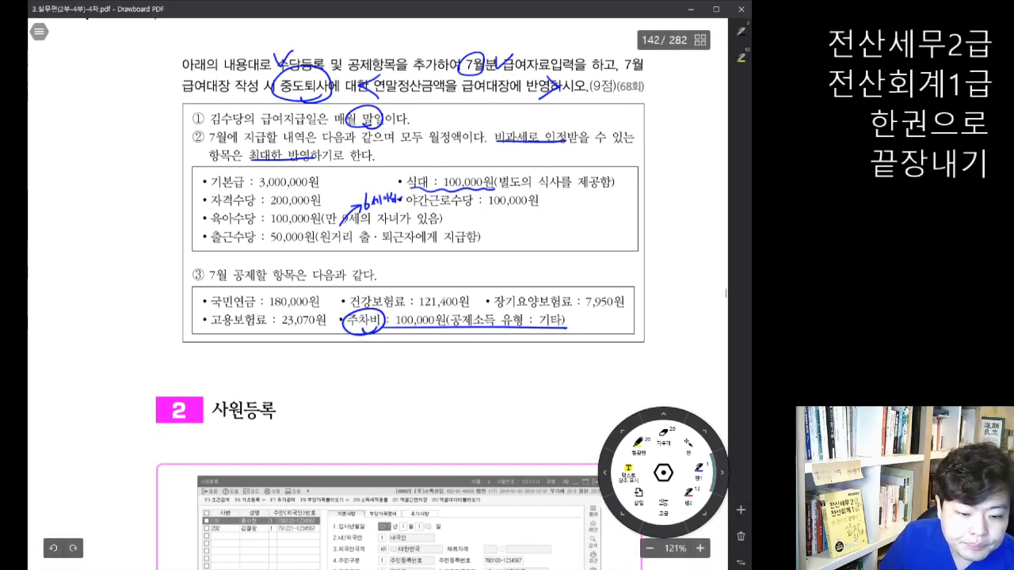
left_click(353, 564)
In 수당공제등록, stop using the 상여, 직책수당 and 월차수당 allowances
left_click(139, 217)
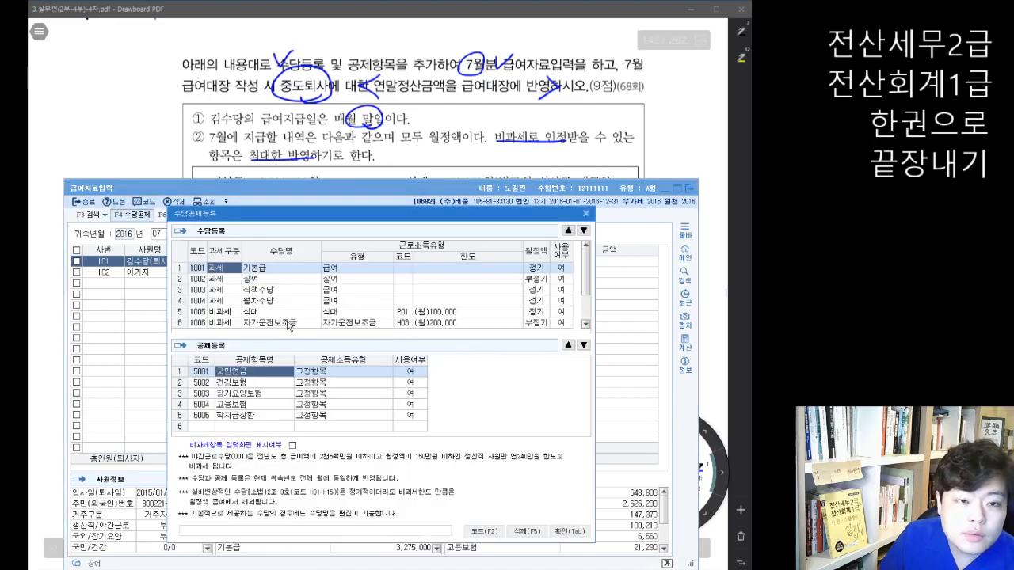
left_click(692, 172)
scroll(692, 172, "down", 1)
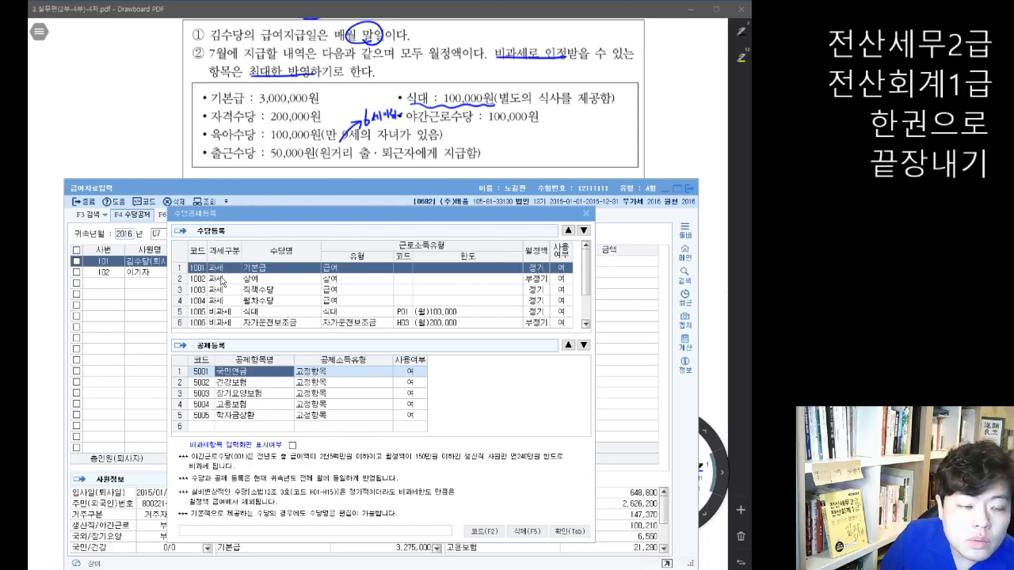
left_click(567, 283)
left_click(534, 279)
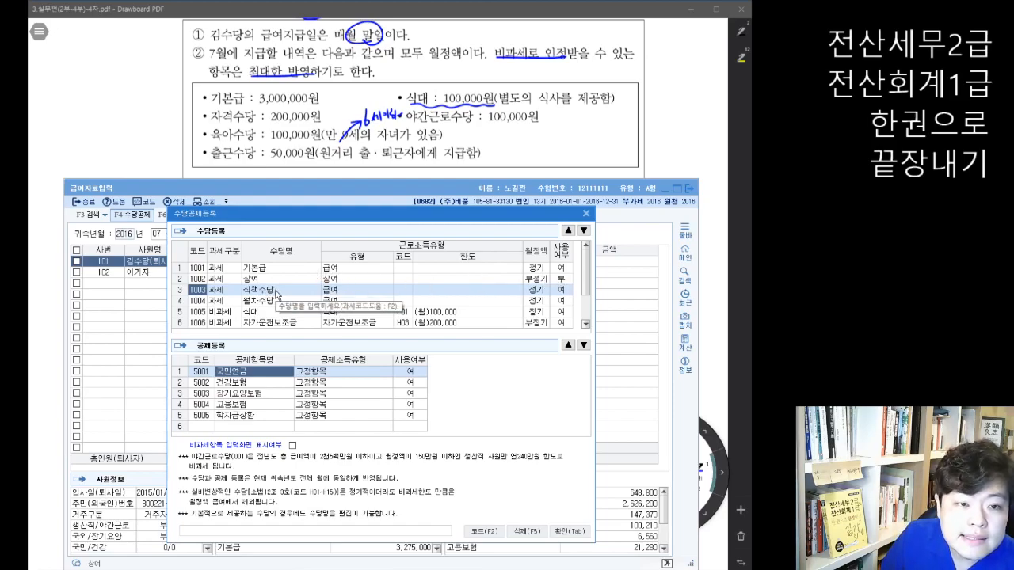
left_click(529, 301)
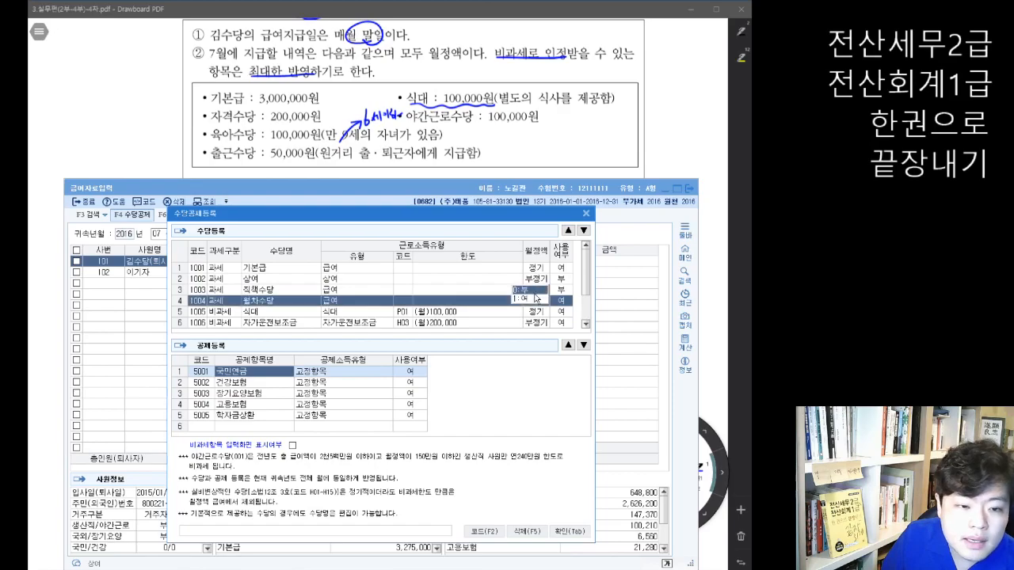
left_click(262, 313)
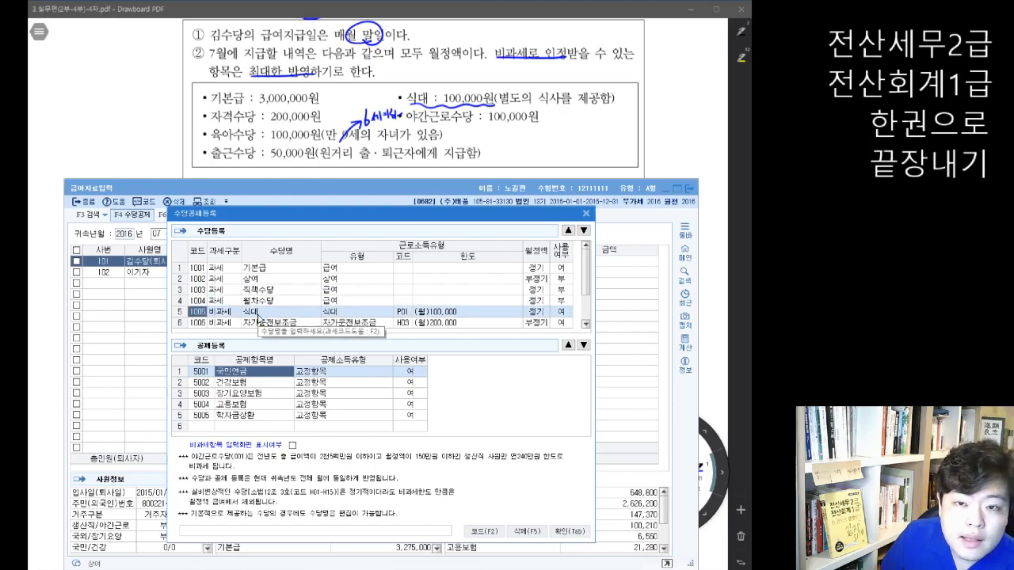
scroll(311, 288, "down", 1)
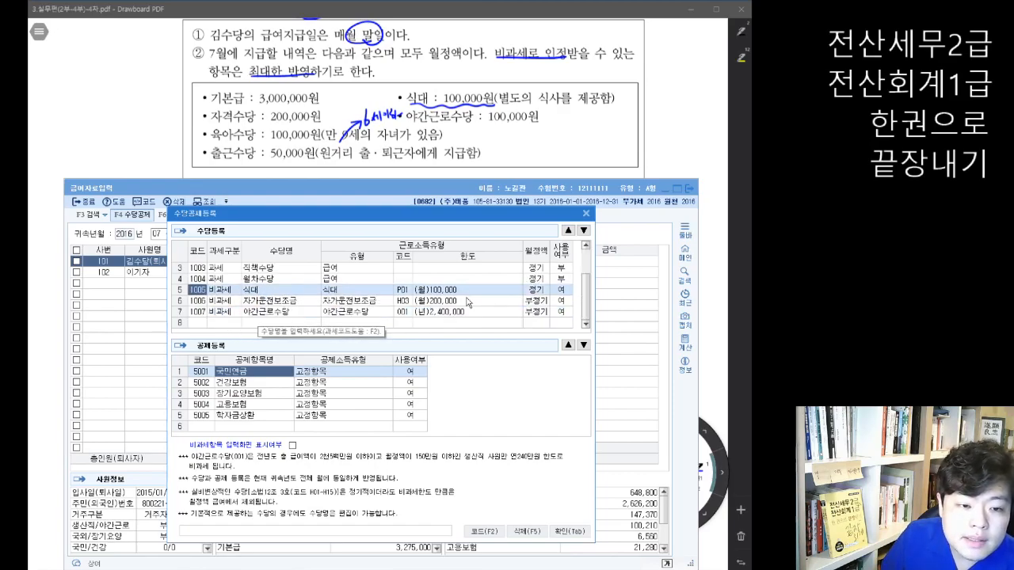
Add 식대 and 자격수당 as new taxable allowances
left_click(234, 324)
key("1")
type("식대")
key("Return")
key("Return")
key("Return")
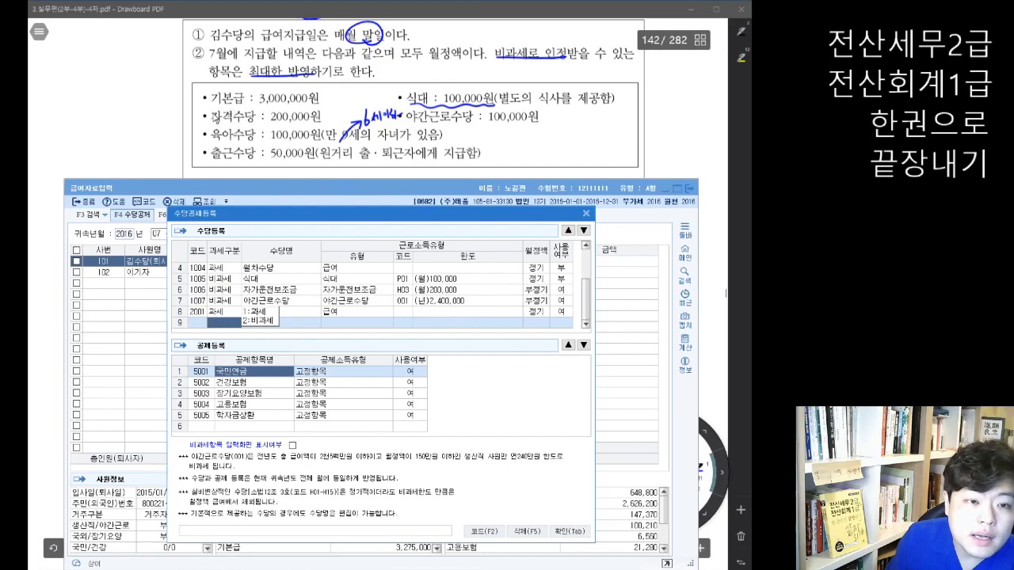
left_click(269, 315)
type("자격수당")
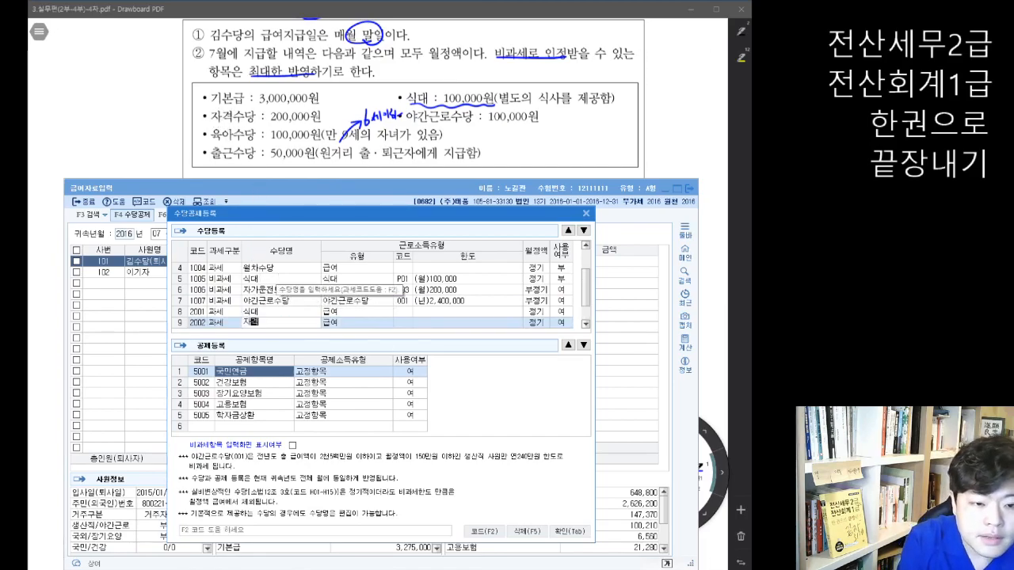
key("Return")
key("Return")
key("Return")
key("Return")
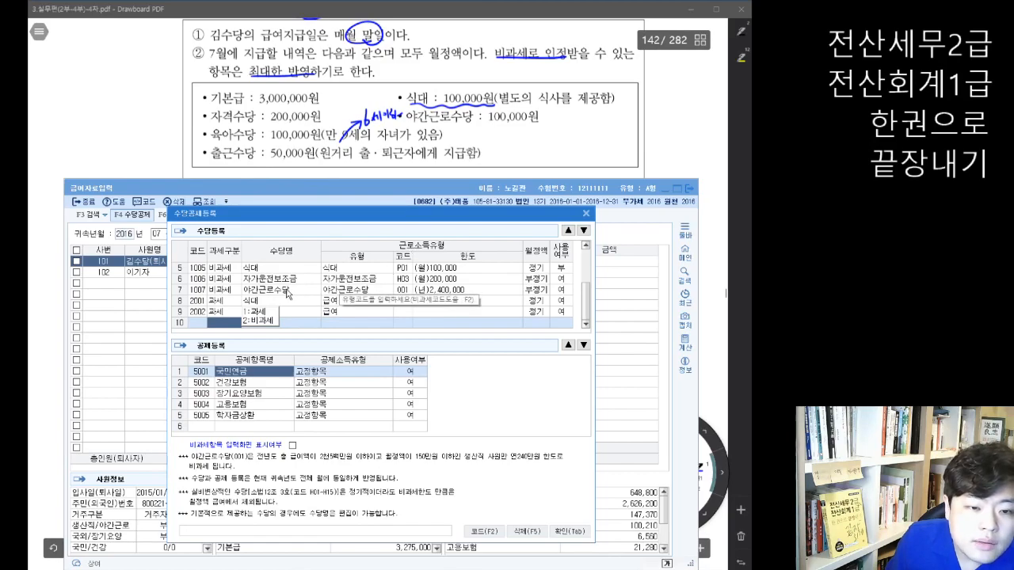
left_click(230, 291)
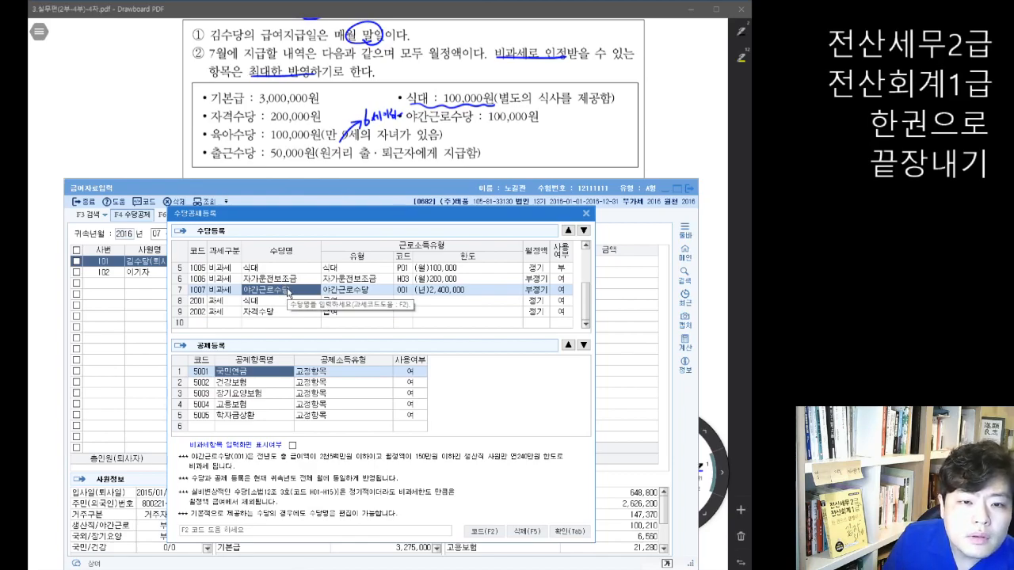
Add 육아수당 and 출근수당 as new taxable allowances in rows 10 and 11
left_click(236, 323)
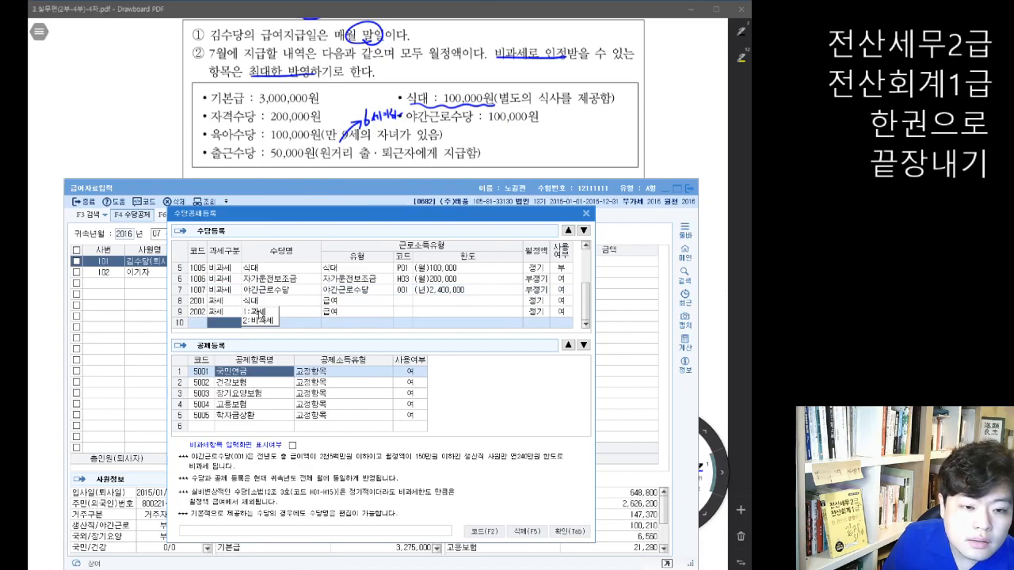
type("1")
key("Return")
type("육아수당")
key("Return")
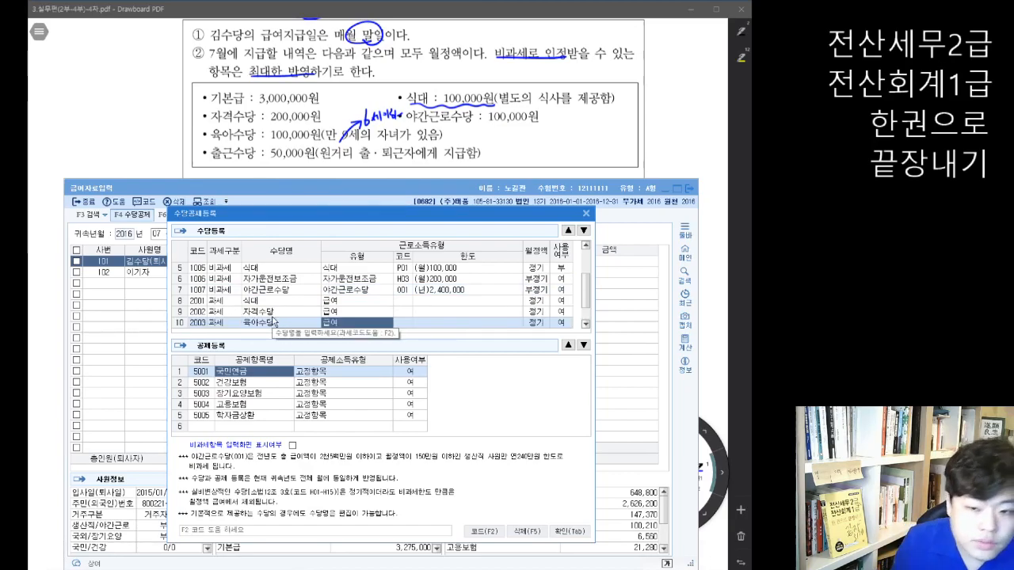
key("Return")
key("Return")
key("Return")
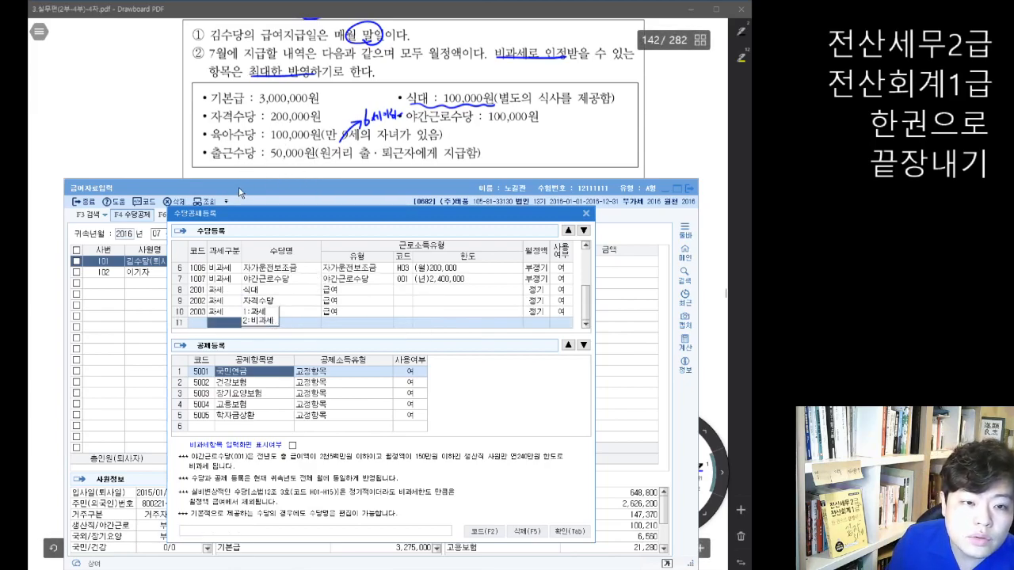
key("1")
key("Return")
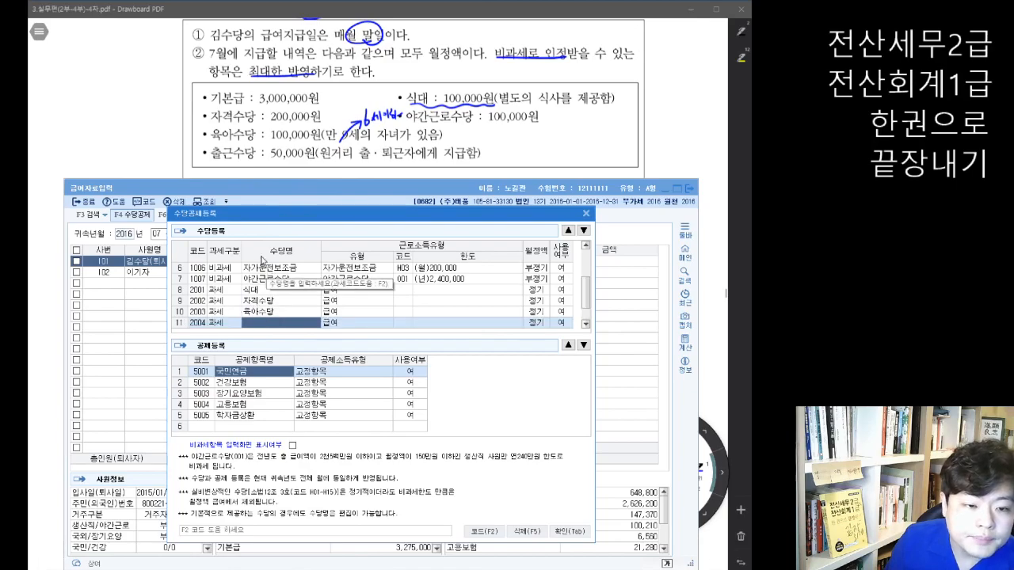
type("출근수당")
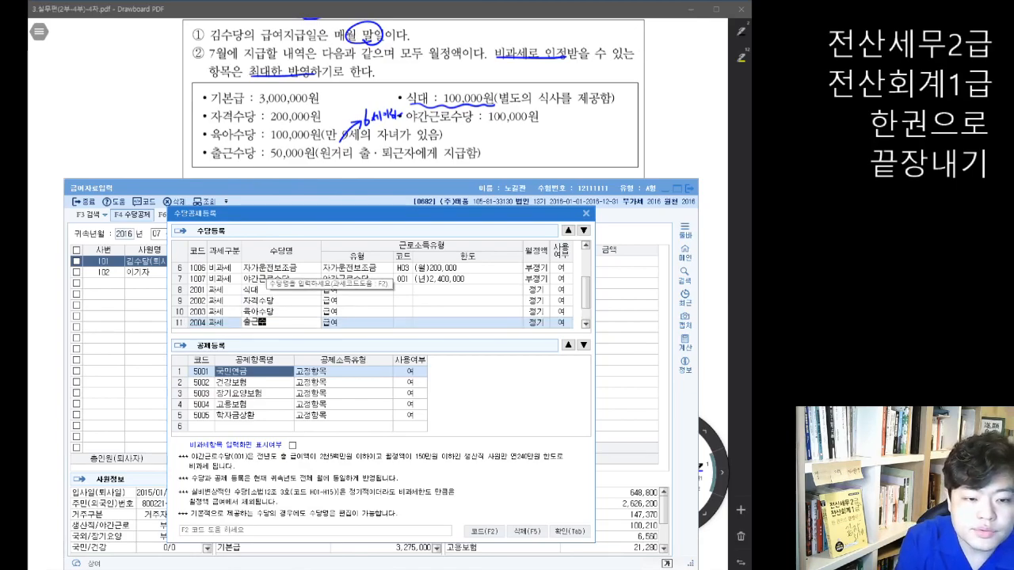
key("Return")
key("Return")
key("Return")
key("Return")
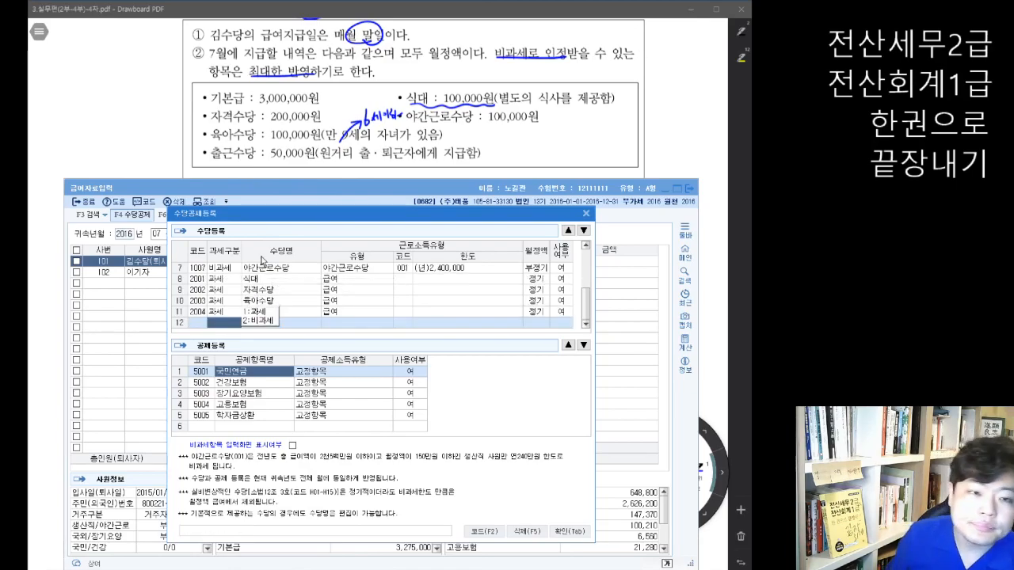
Review the 자가운전보조금 and 야간근로수당 allowance settings
scroll(297, 306, "up", 1)
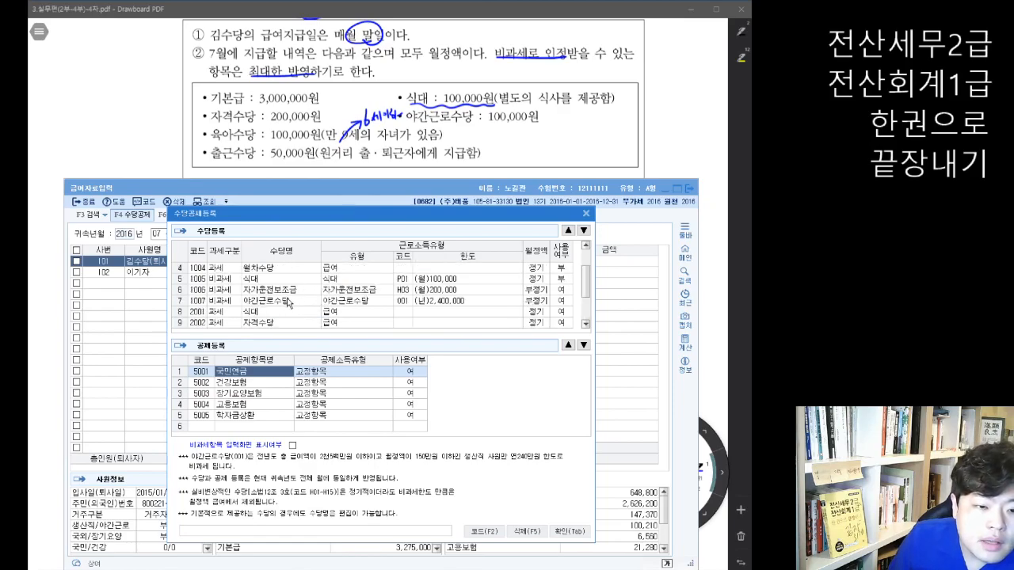
left_click(289, 291)
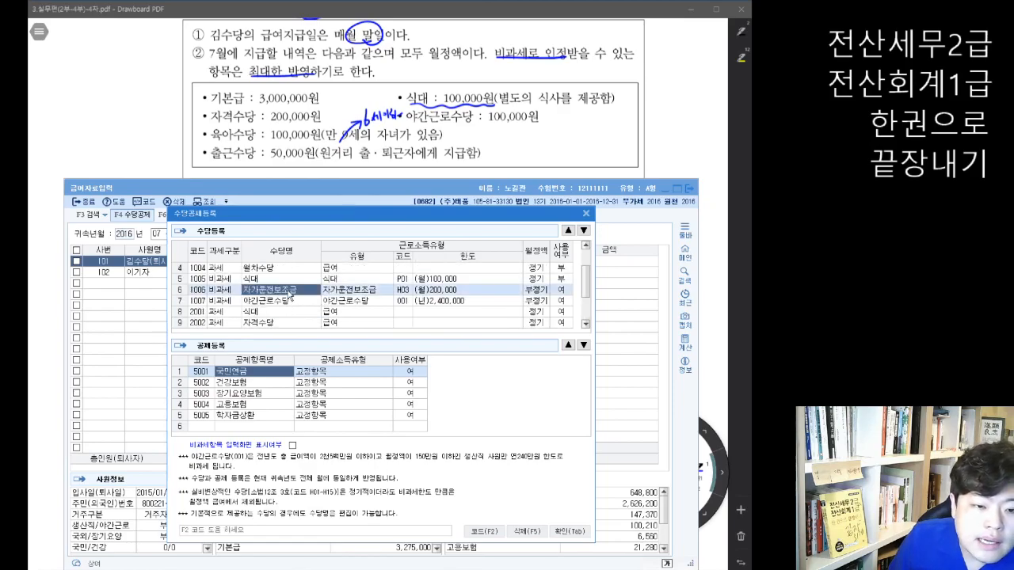
left_click(540, 302)
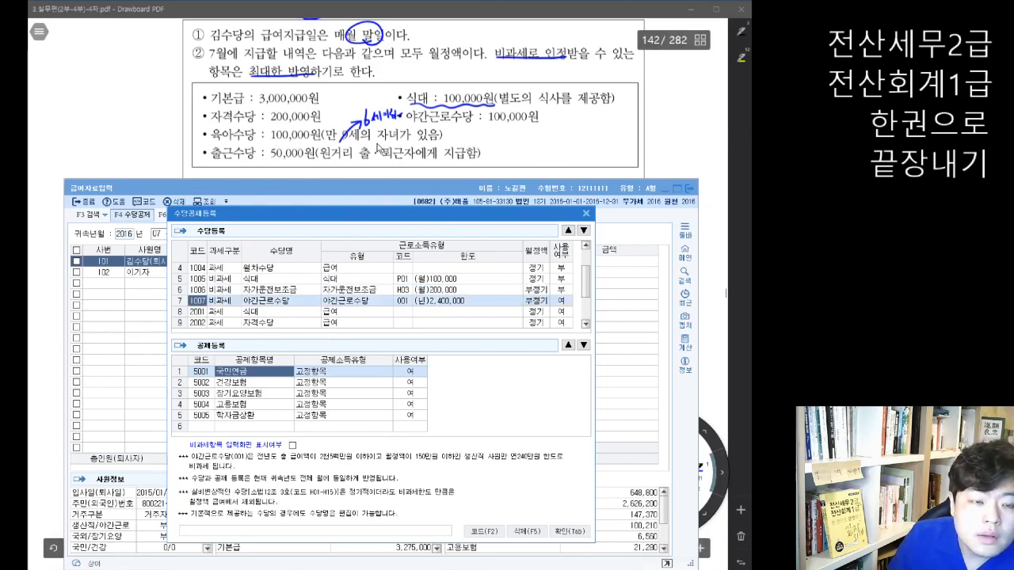
scroll(378, 149, "down", 2)
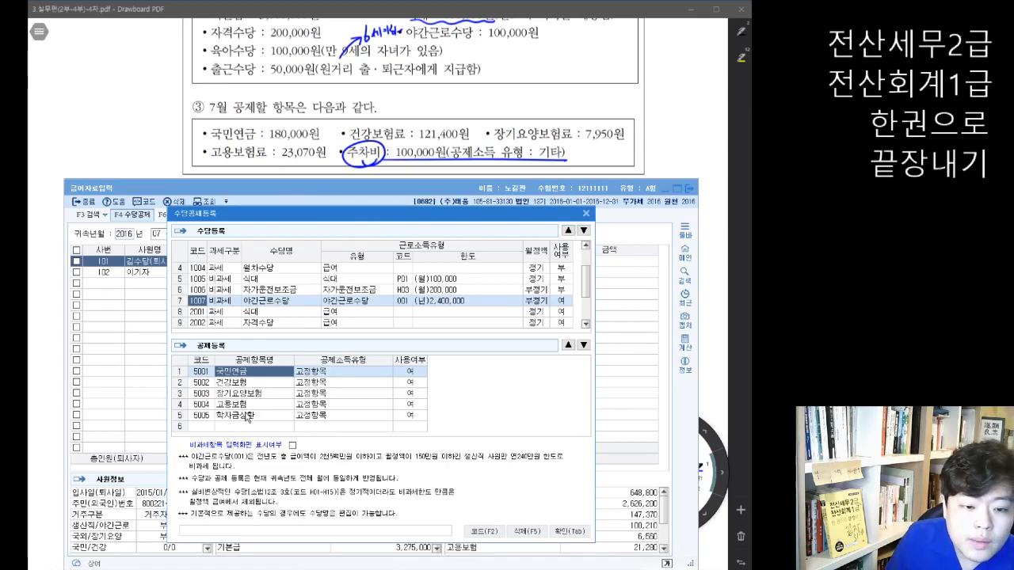
Set 학자금상환 to not used and add a 주차비 deduction of type 기타
left_click(410, 415)
left_click(438, 407)
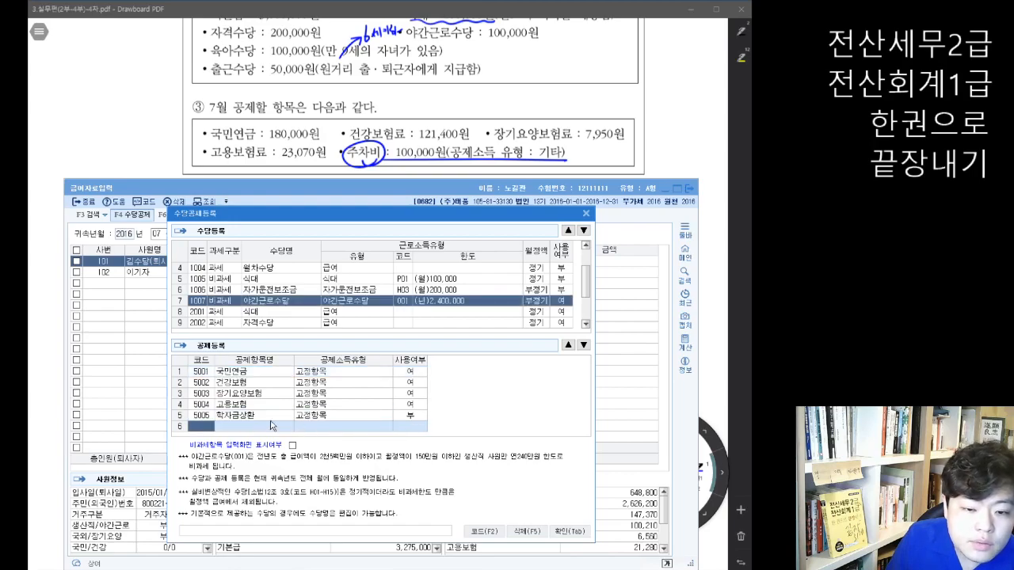
left_click(251, 427)
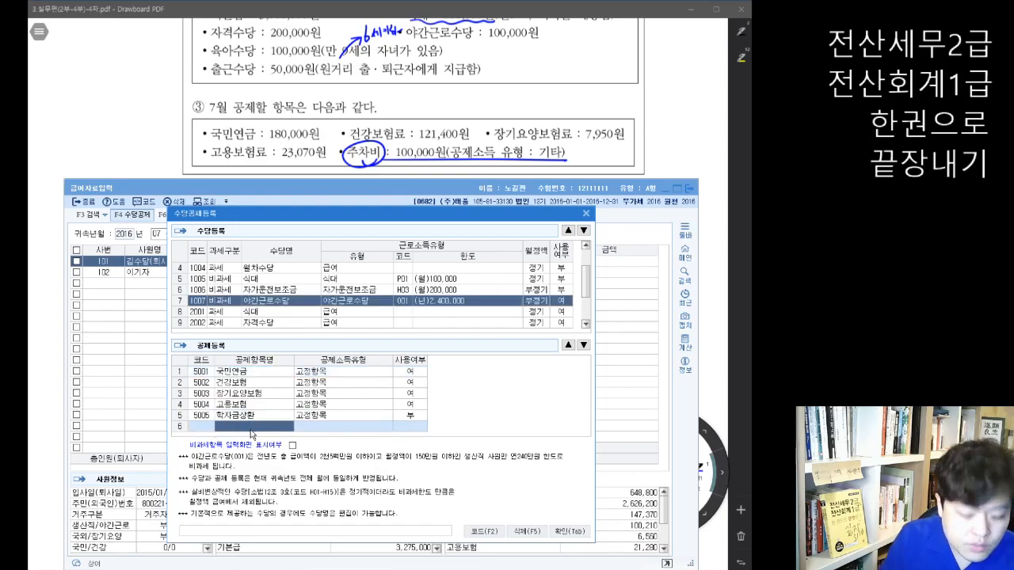
type("주차비")
key("Return")
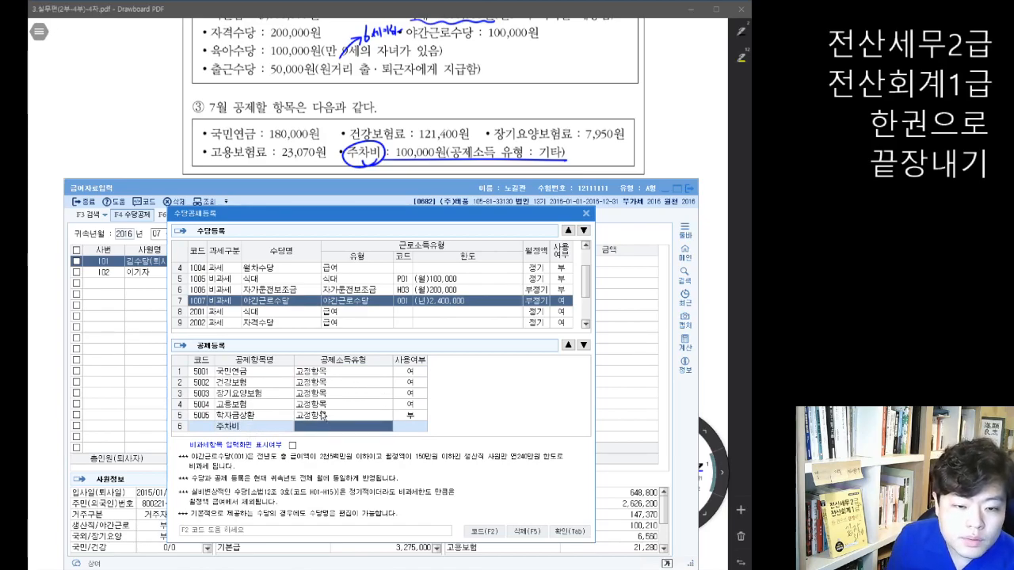
key("F2")
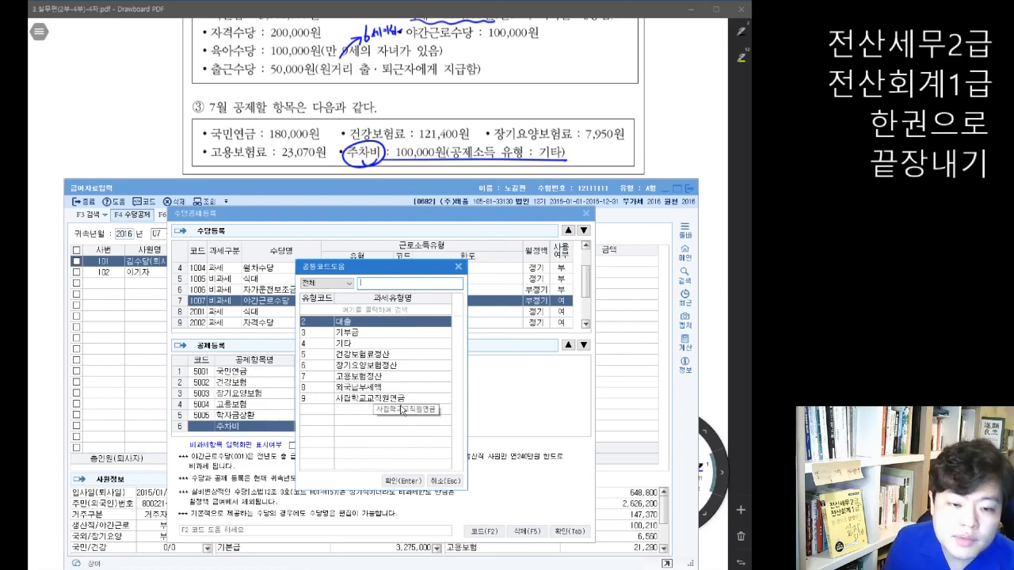
left_click(376, 345)
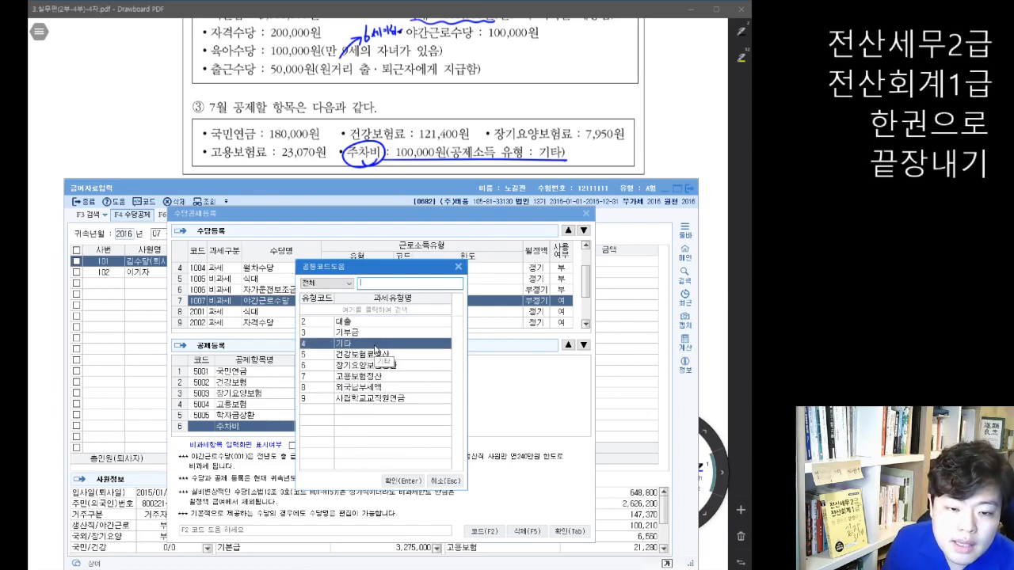
double_click(376, 347)
Mark 주차비 as in use, tick 비과세항목 표시, and confirm the setup
left_click(449, 425)
key("Return")
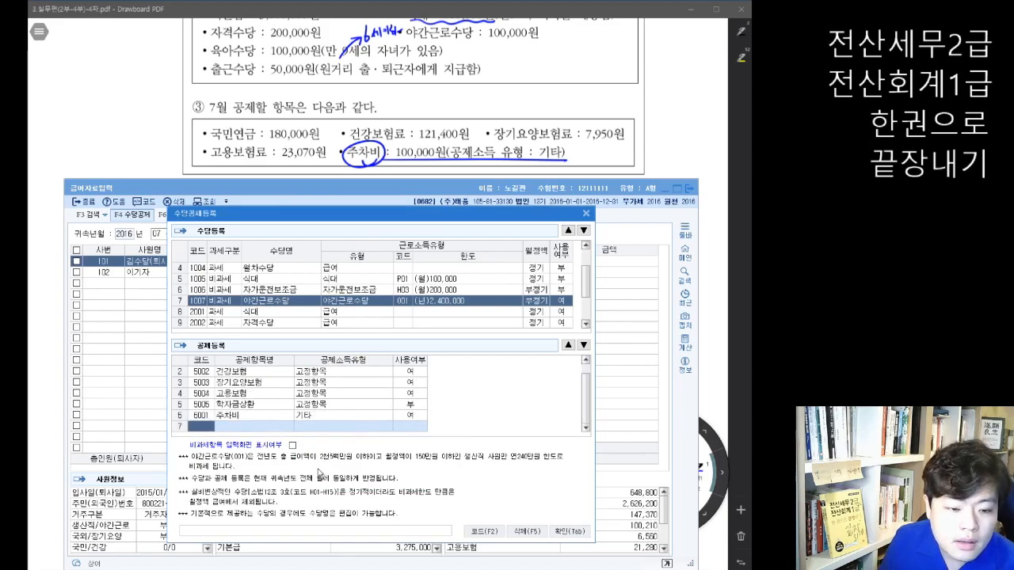
left_click(293, 446)
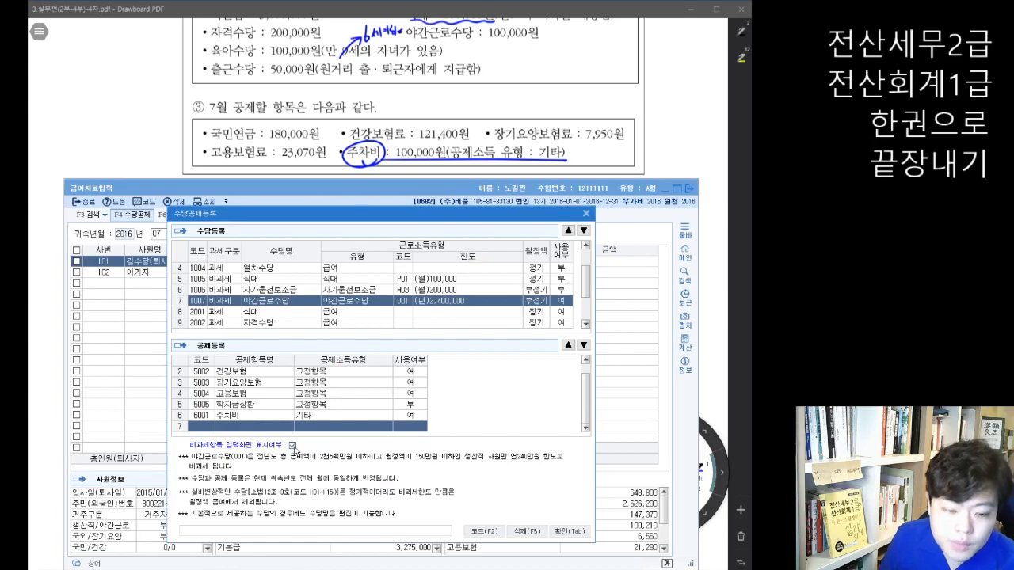
left_click(567, 531)
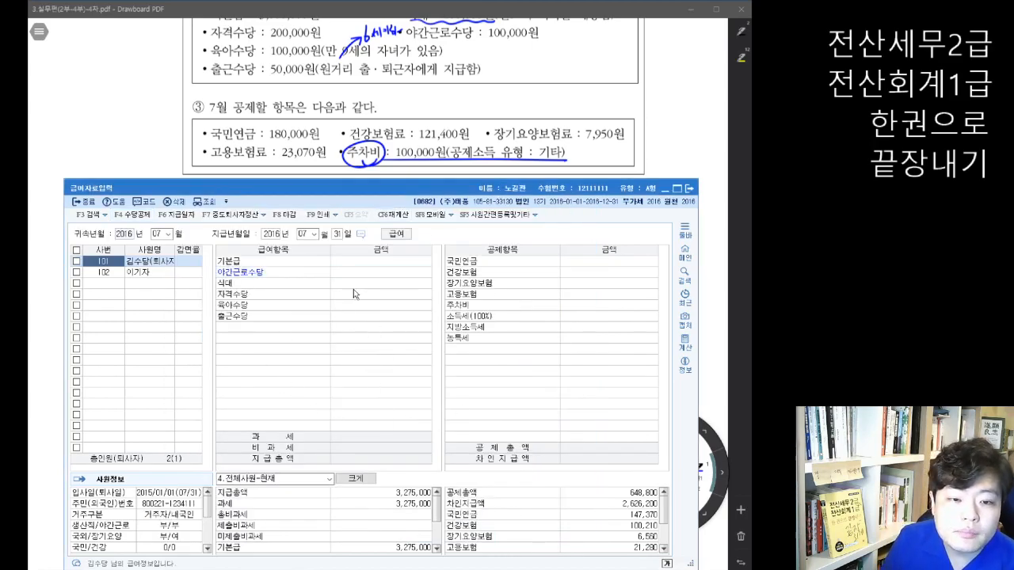
Enter 기본급 3,000,000 and 야간근로수당 100,000, and confirm 식대 100,000
left_click(352, 265)
scroll(316, 150, "up", 2)
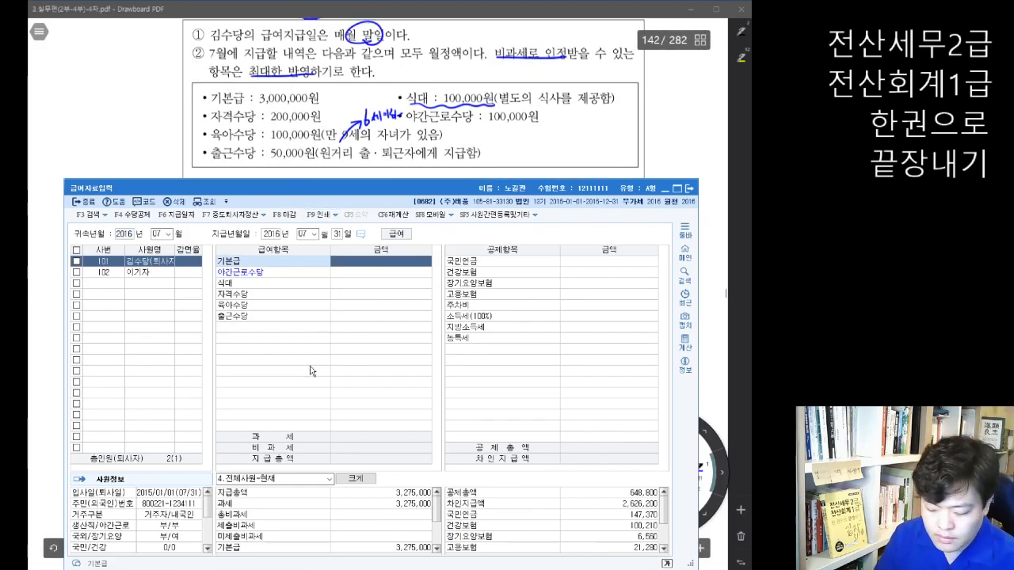
type("3000000")
key("Return")
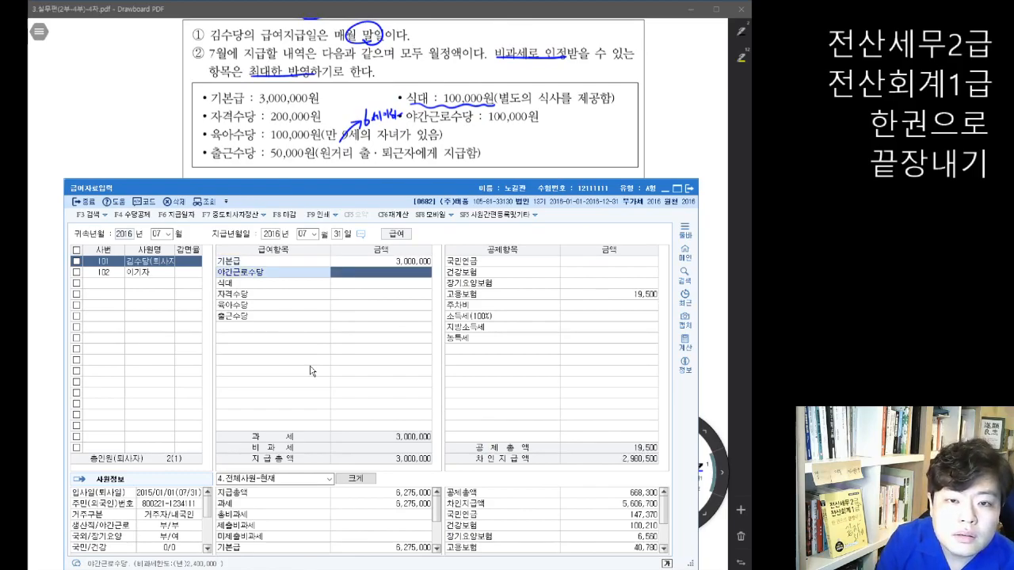
type("100000")
key("Return")
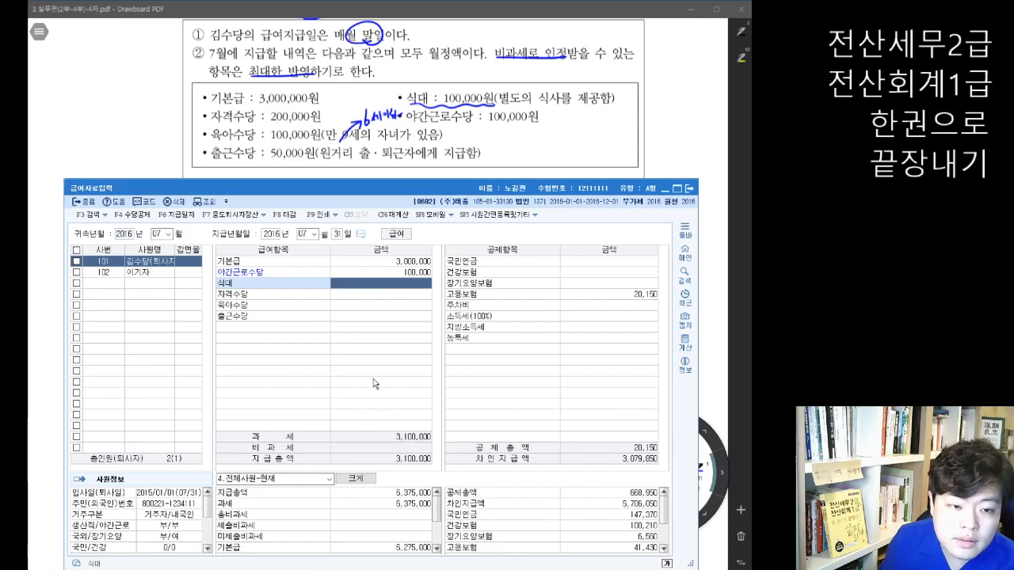
left_click(386, 283)
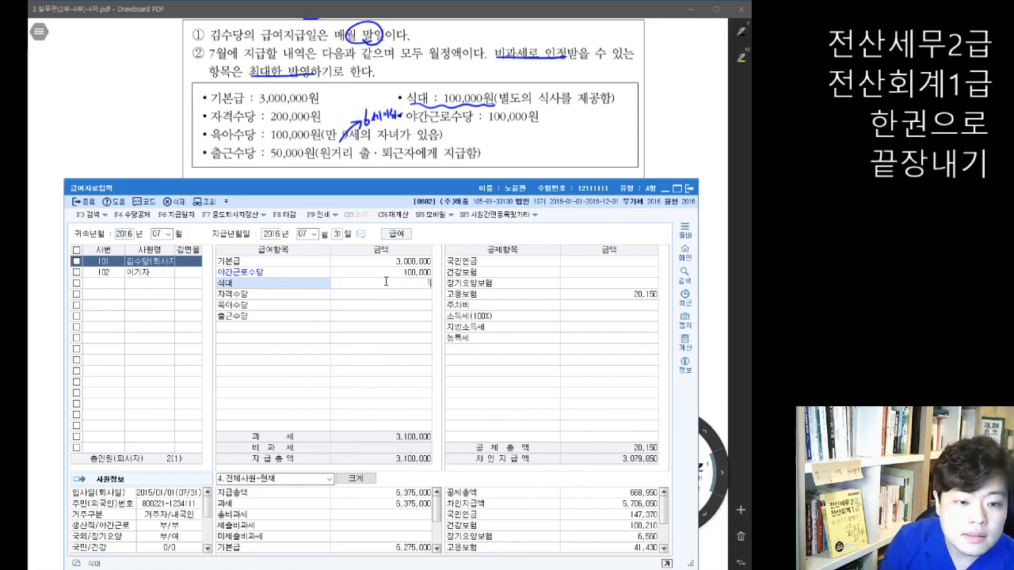
key("Return")
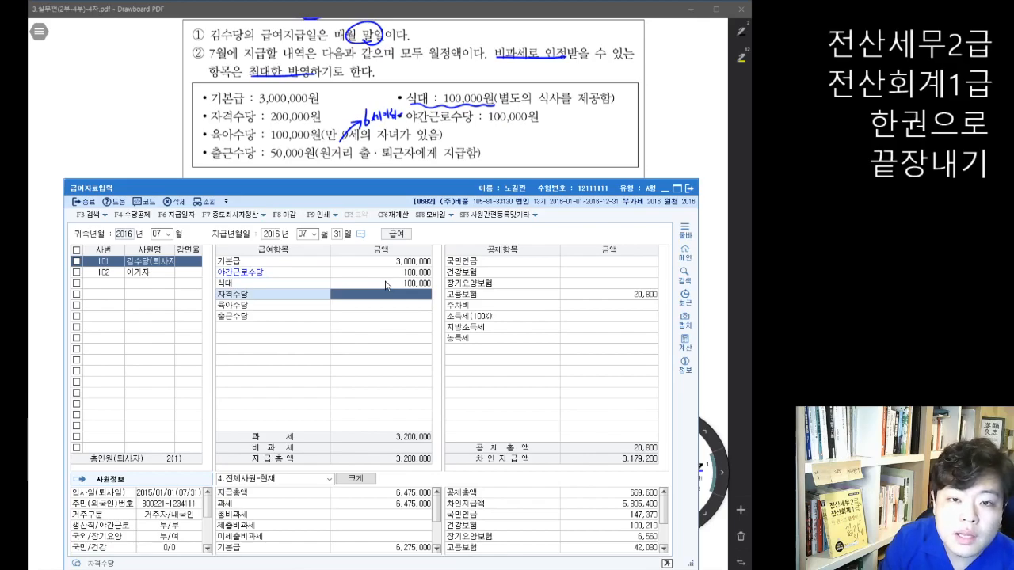
Enter 자격수당 200,000, 육아수당 100,000 and 출근수당 50,000
type("2")
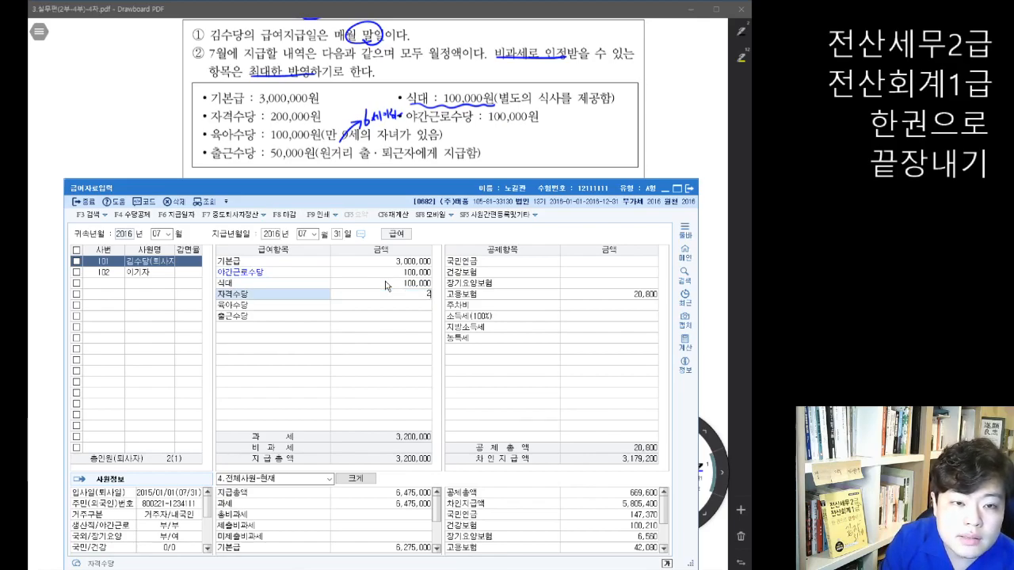
type("00,000")
key("Return")
type("100,000")
key("Return")
type("50")
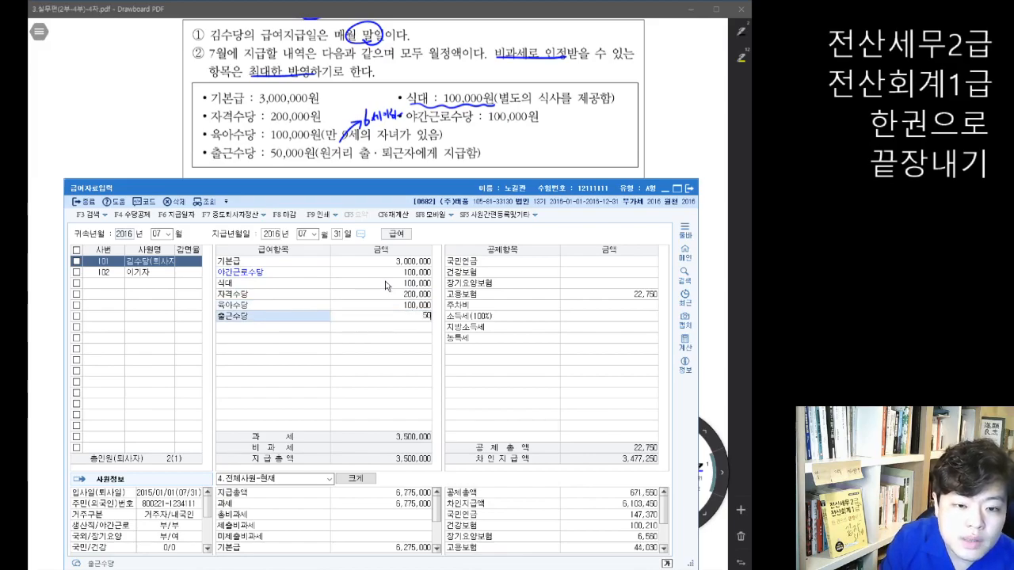
type(",000")
key("Return")
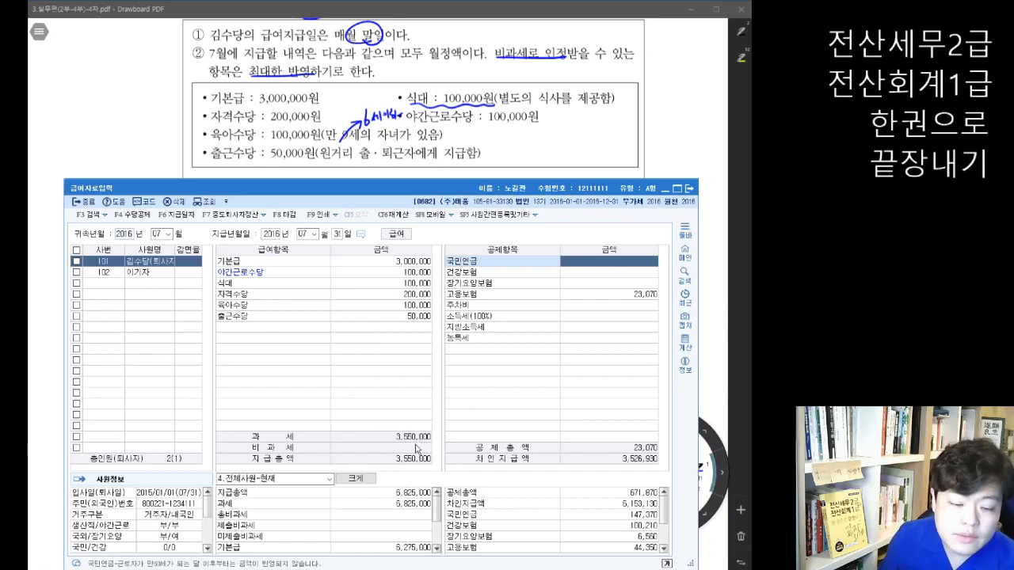
After checking the PDF's deduction list, enter 국민연금 180,000 and 건강보험 121,400
left_click(709, 230)
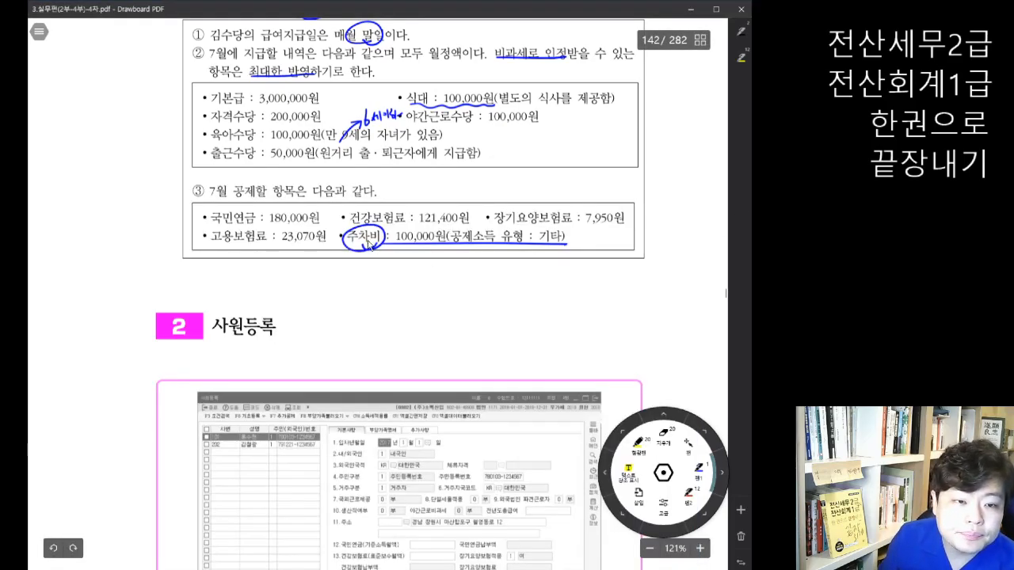
scroll(271, 164, "down", 2)
left_click(374, 569)
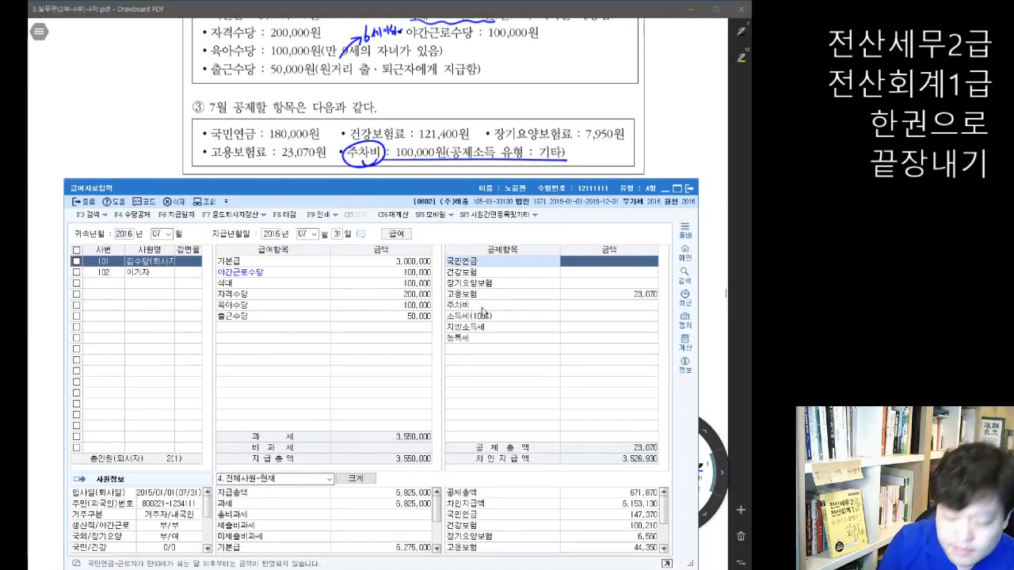
type("180,000")
key("Return")
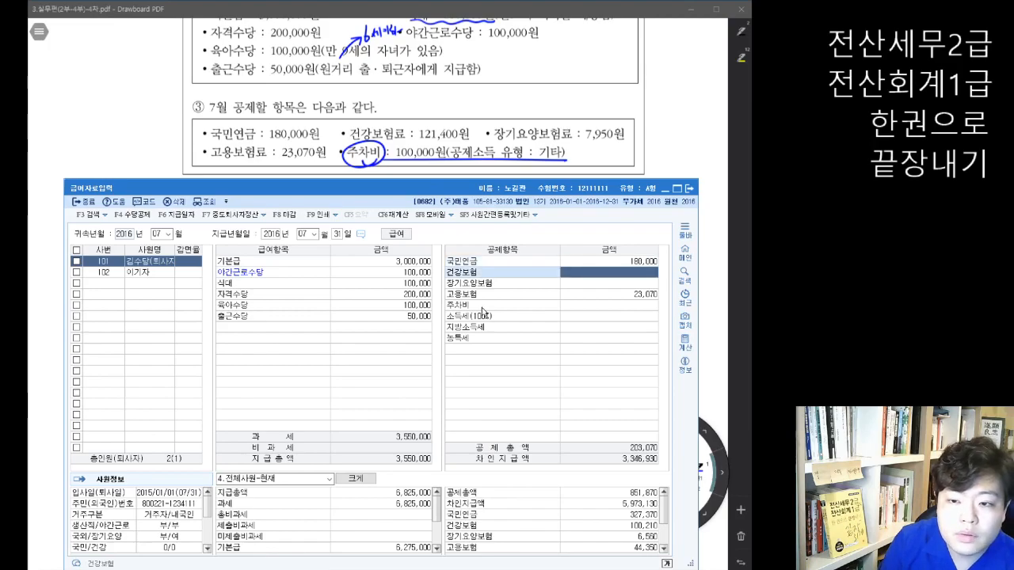
type("121,400")
key("Return")
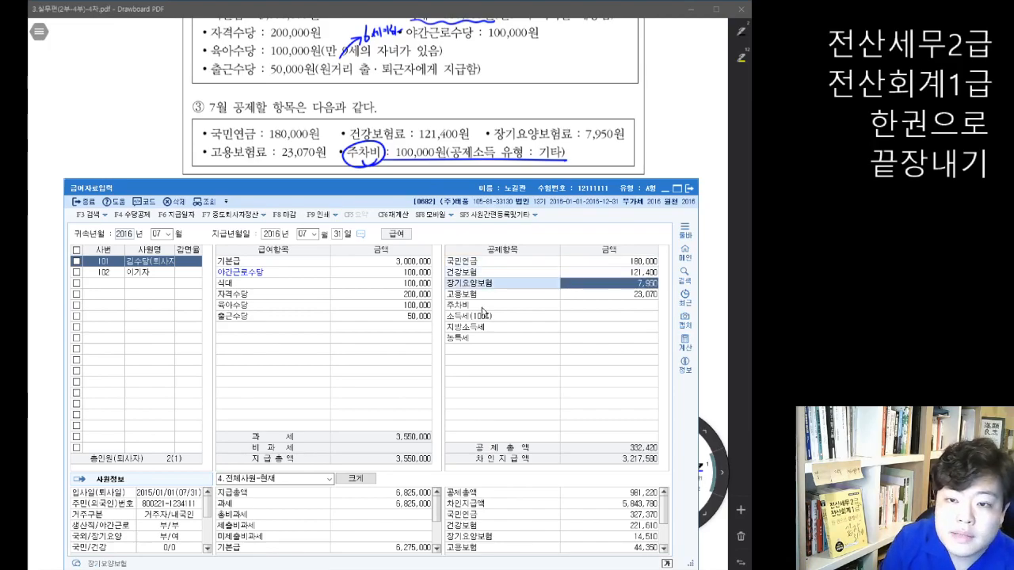
Enter 장기요양보험 7,950, keep 고용보험 23,070, enter 주차비 100,000, and bring up the settlement
type("7950")
key("Return")
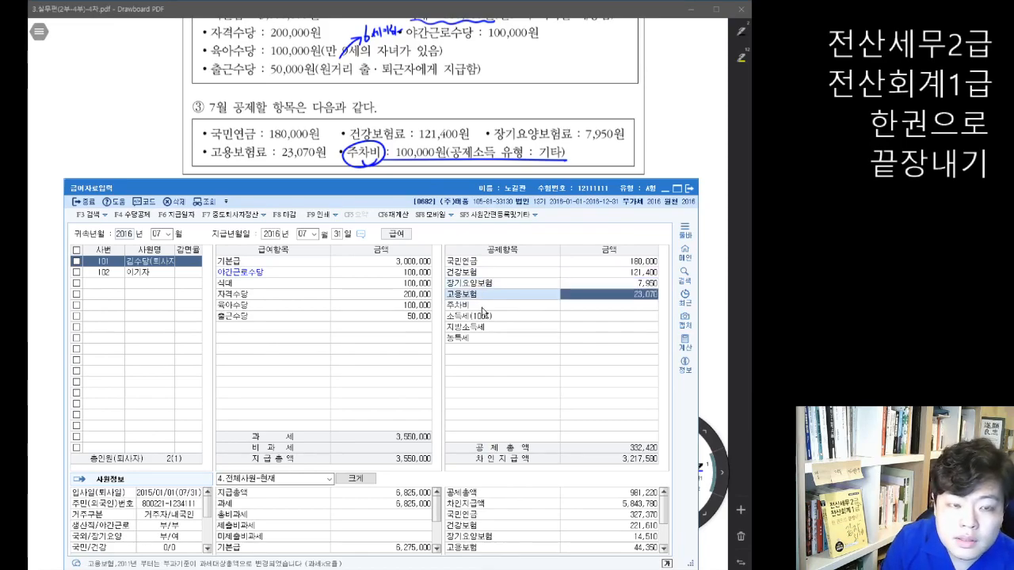
key("Return")
type("1000000")
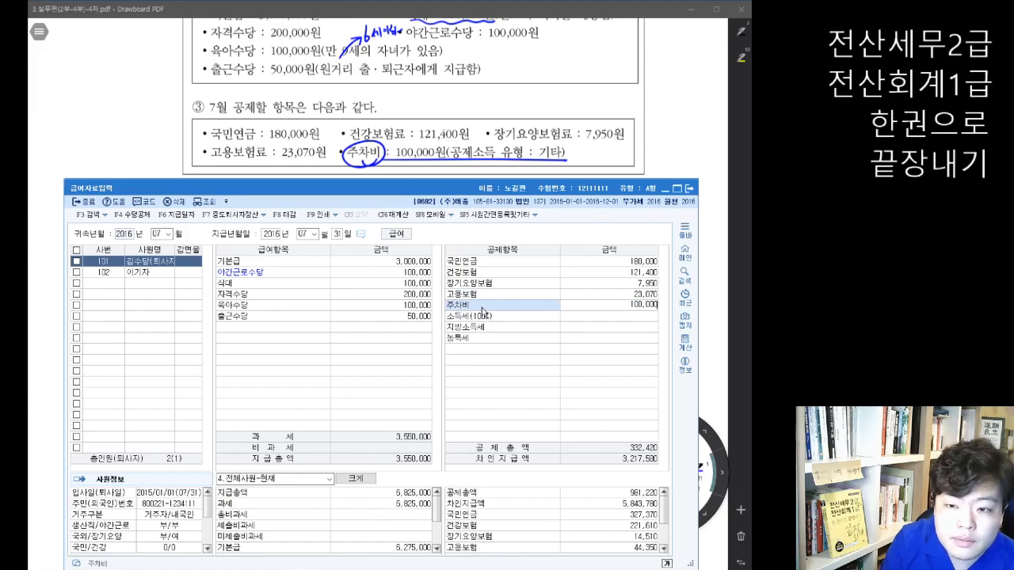
key("Return")
key("F7")
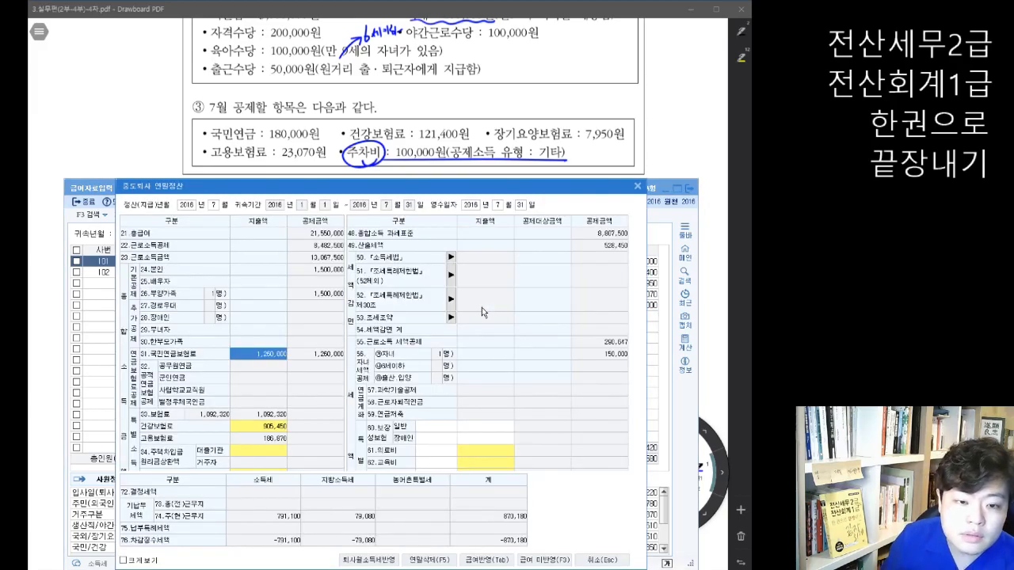
View and close the 중도퇴사 연말정산 window unapplied, then switch to the 원천징수 main menu
left_click_drag(412, 190, 427, 75)
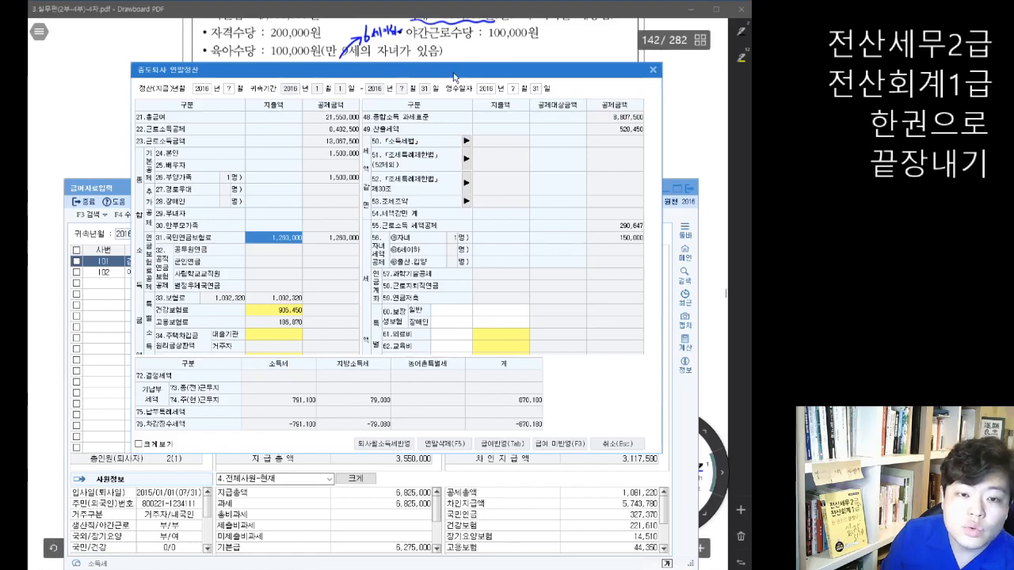
left_click(653, 71)
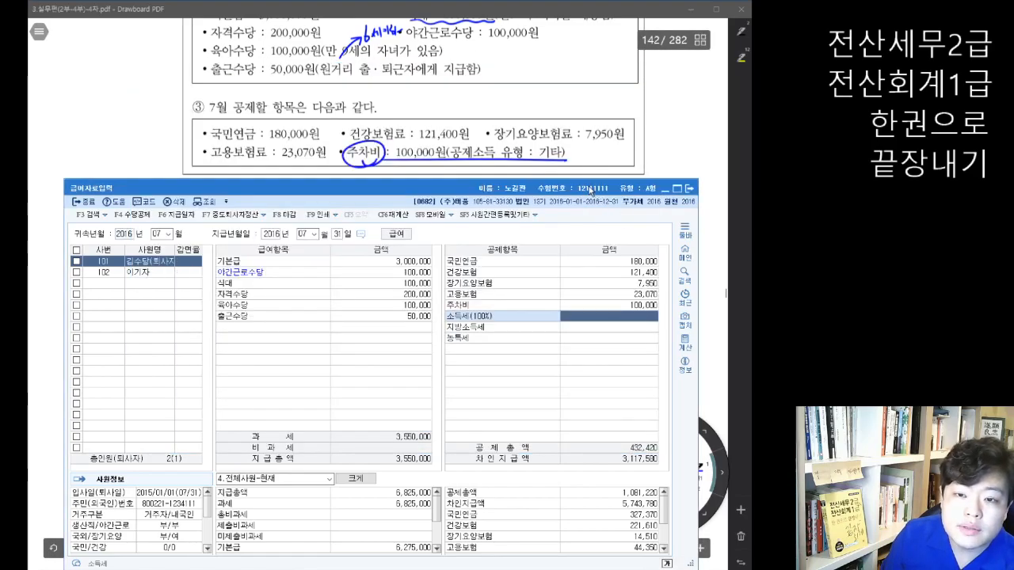
left_click_drag(593, 192, 583, 75)
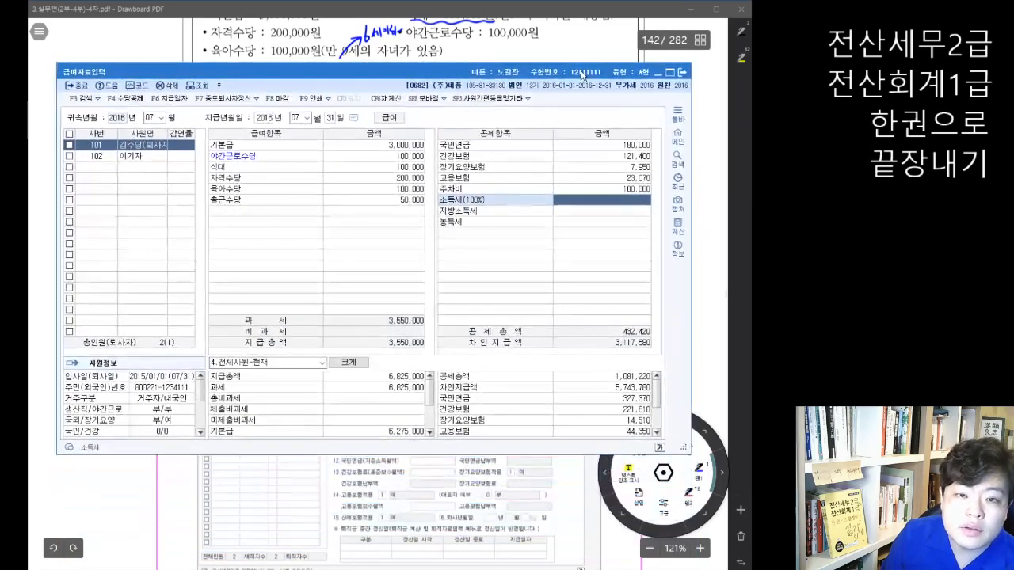
left_click(610, 190)
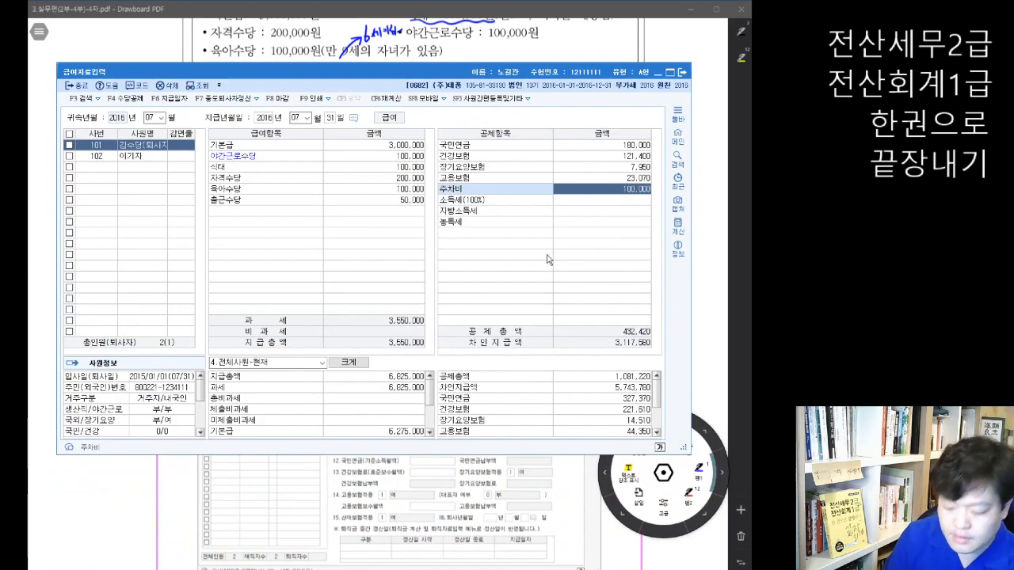
key("Return")
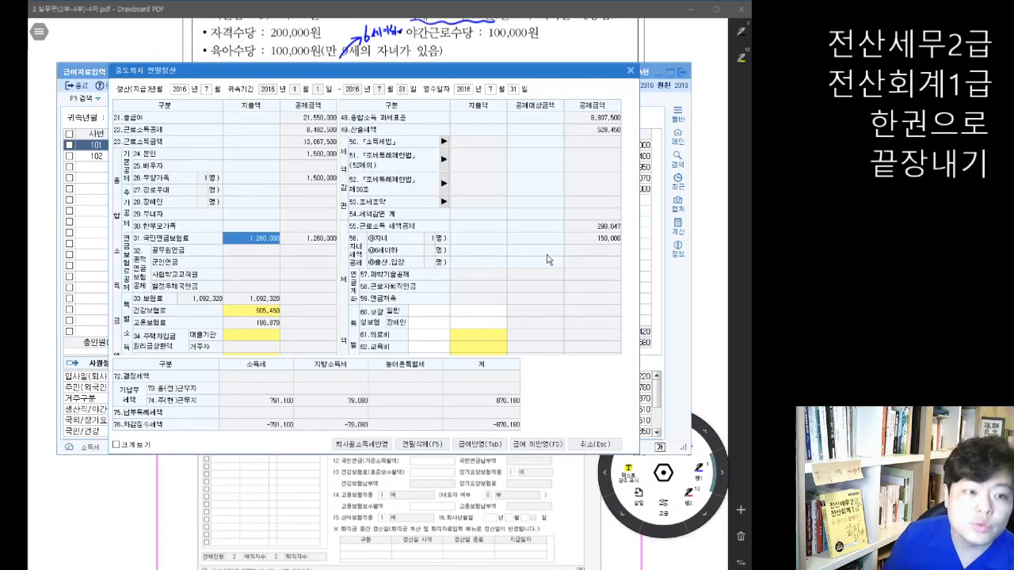
left_click(631, 72)
left_click(279, 567)
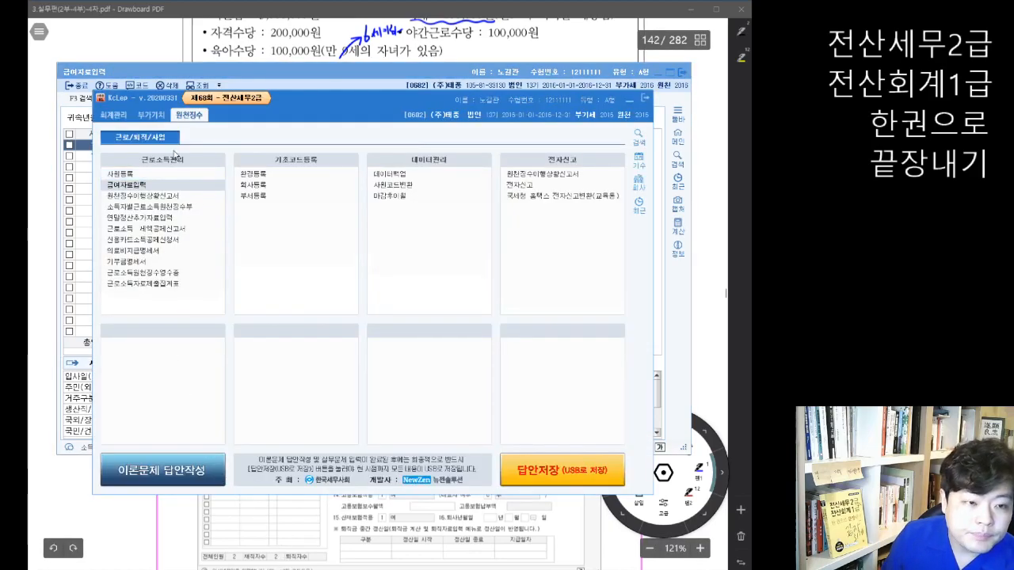
Confirm employee 101's 퇴사년월일 of 2016-07-31 in 사원등록, then reselect payroll's 주차비 row
left_click(136, 176)
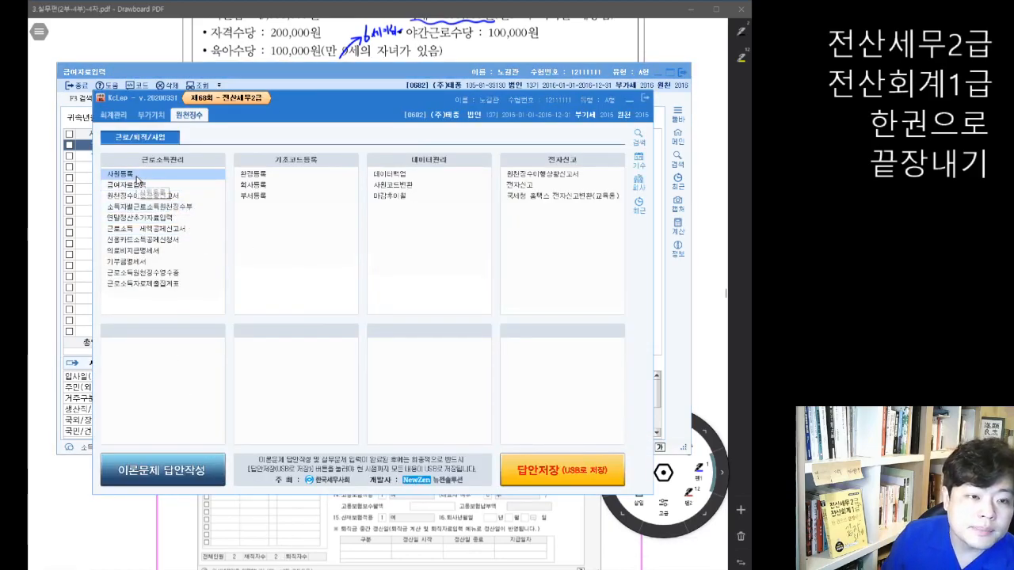
left_click(137, 174)
left_click_drag(183, 96, 289, 69)
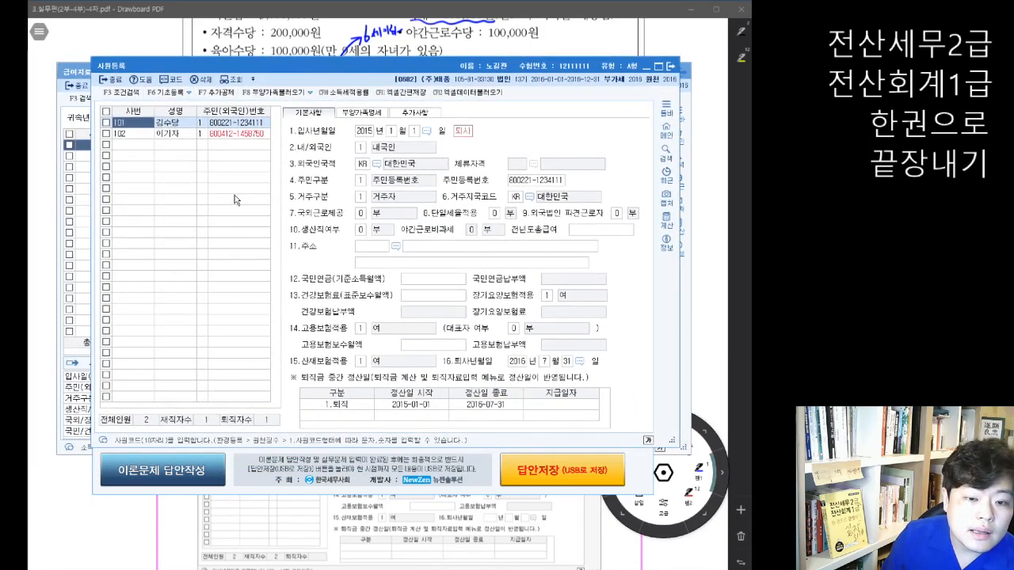
left_click(488, 407)
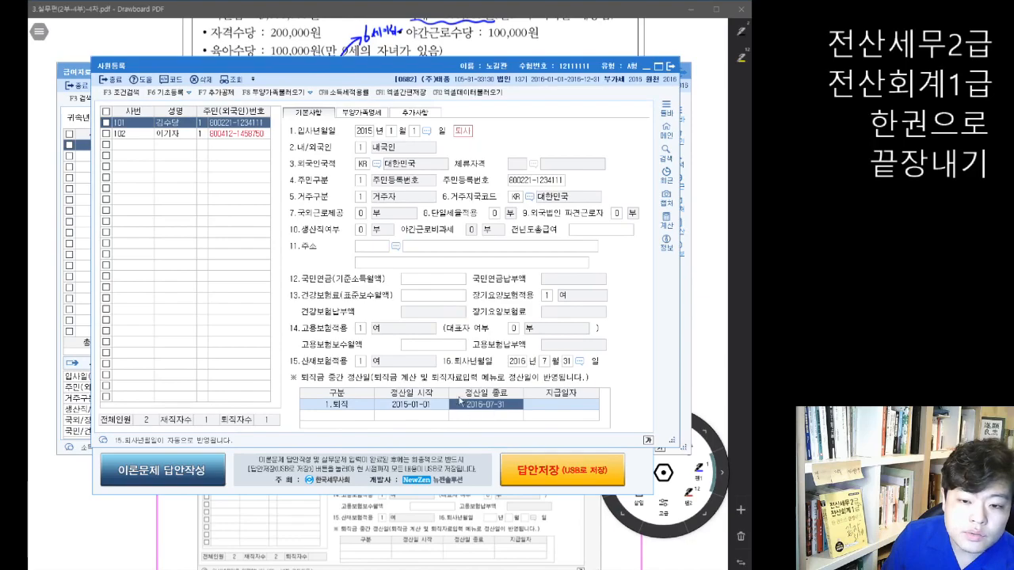
left_click(519, 361)
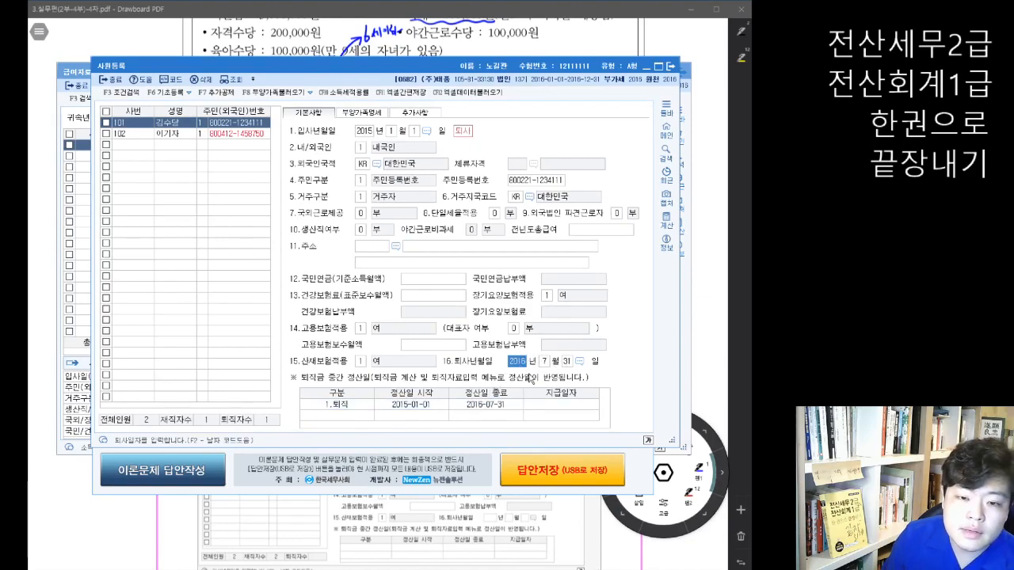
left_click(671, 66)
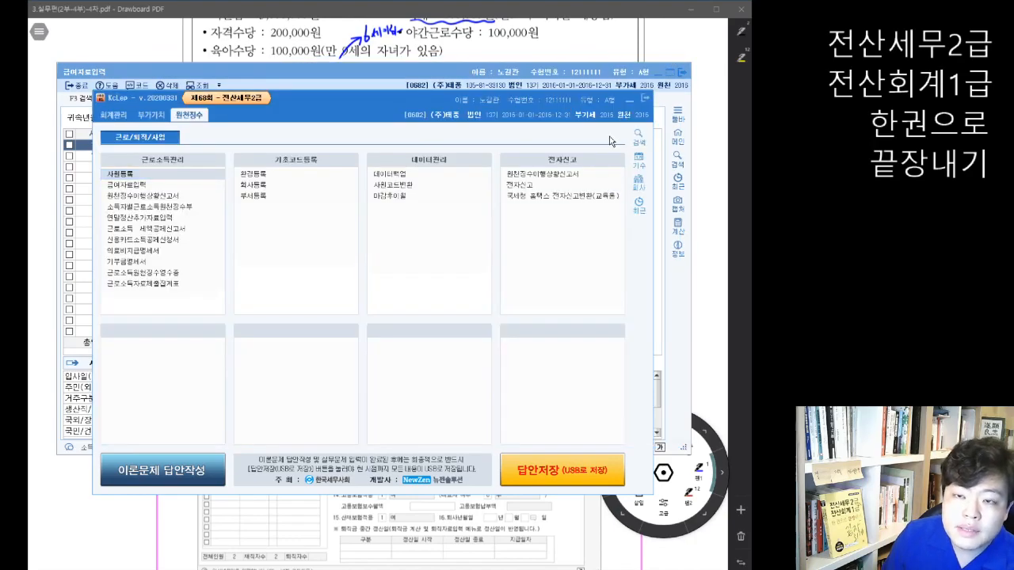
left_click(599, 75)
left_click(596, 189)
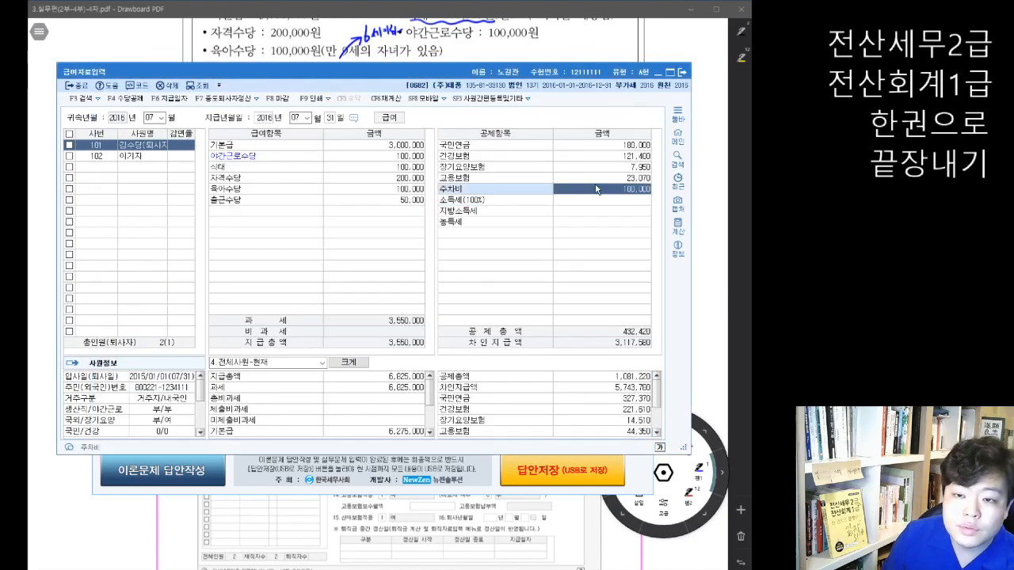
Open and close the 중도퇴사자정산 settlement a few times without applying it
key("F7")
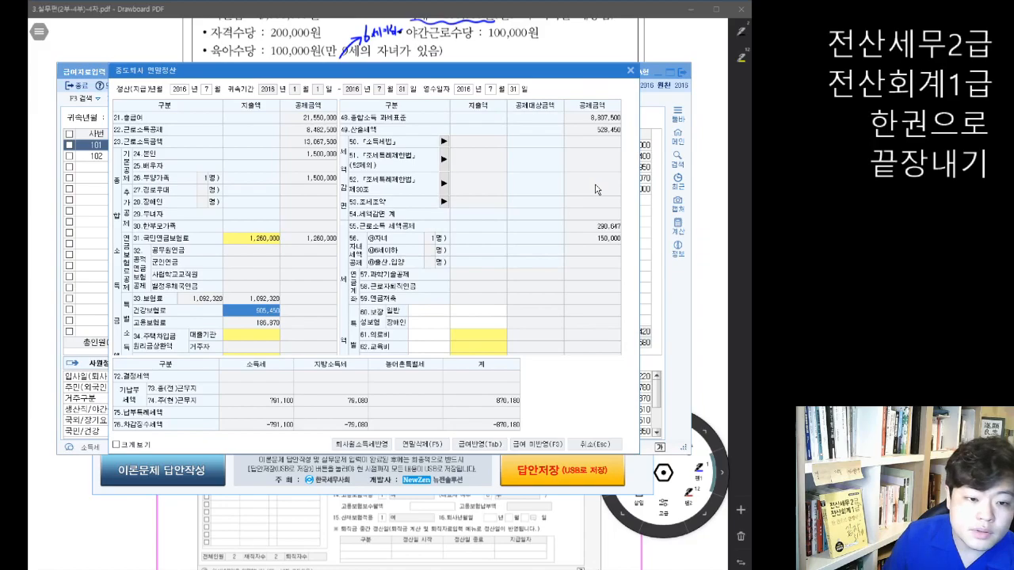
left_click(631, 72)
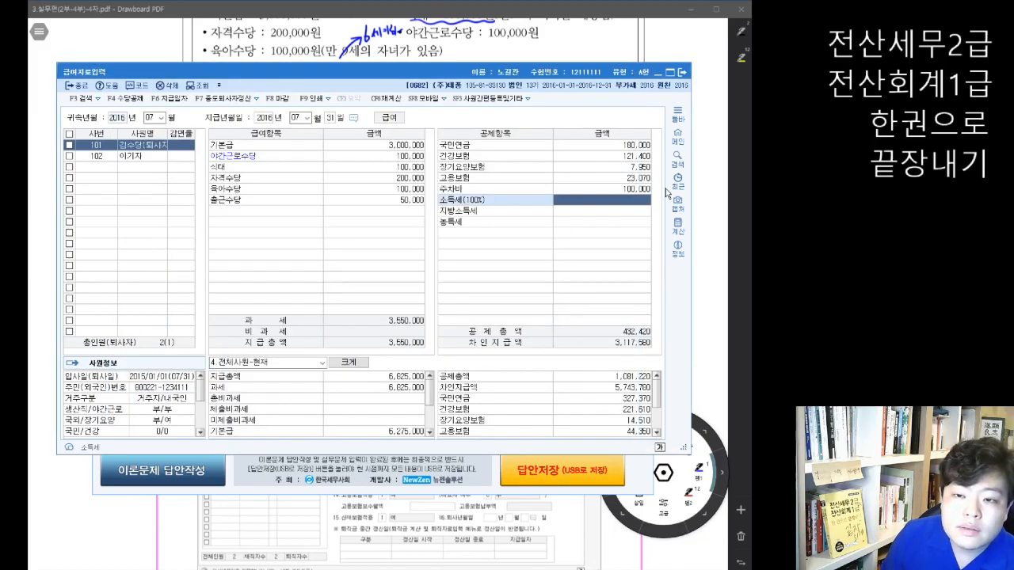
left_click(640, 190)
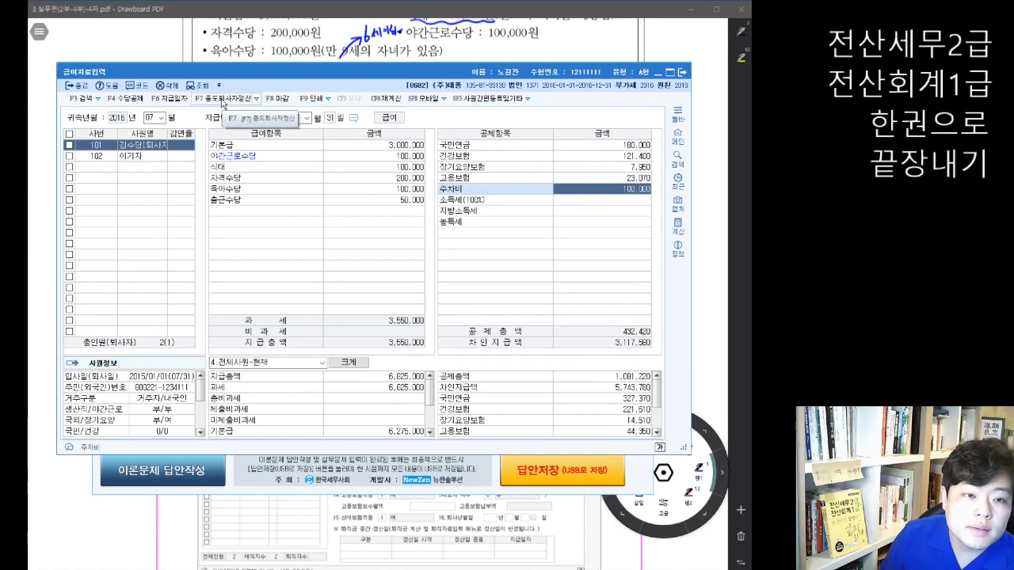
left_click(223, 102)
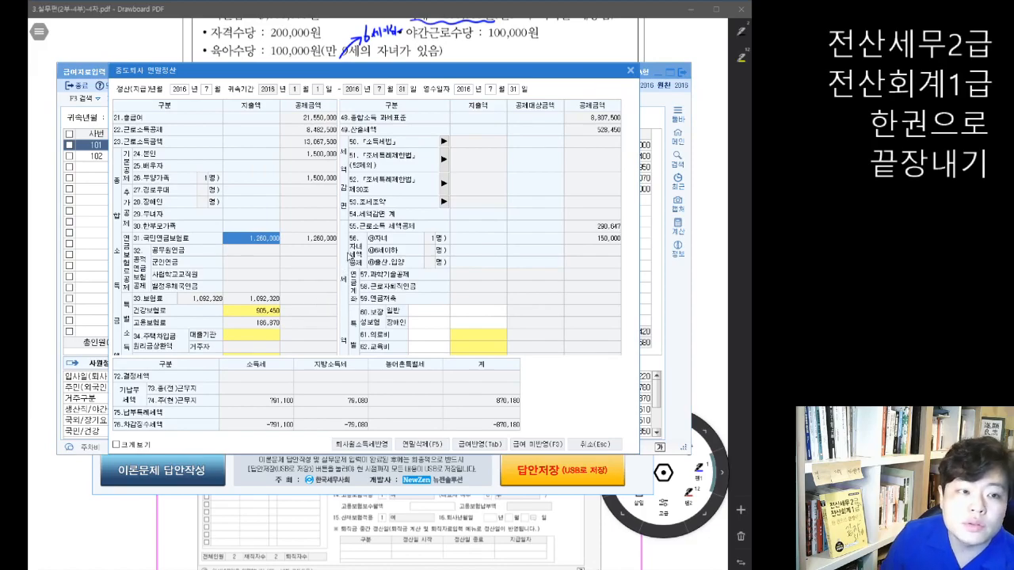
left_click(631, 70)
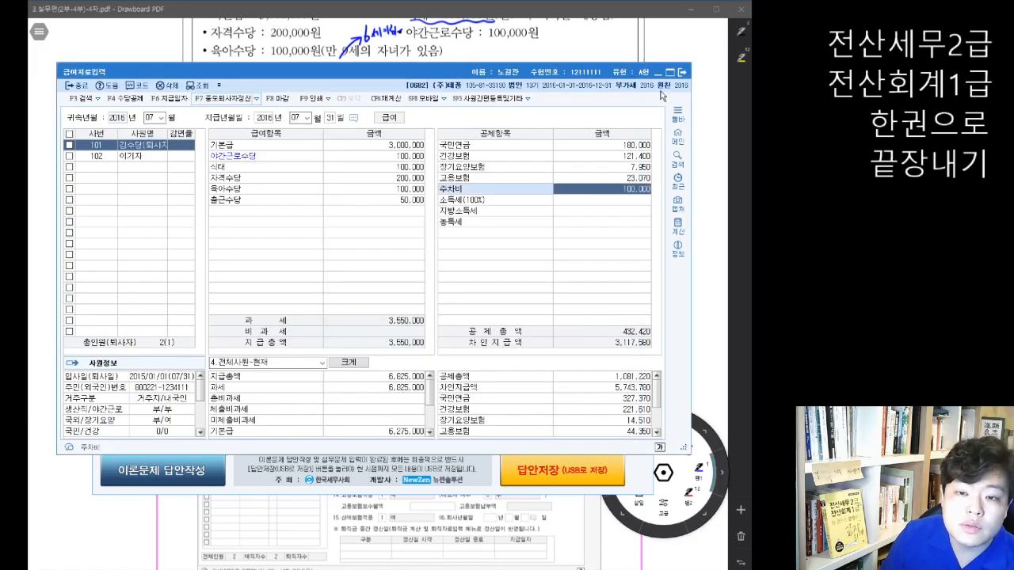
left_click(628, 179)
Apply the settlement refunds (−791,100 income tax, −79,080 local tax) via 급여반영, then close 급여자료입력
key("Return")
key("Return")
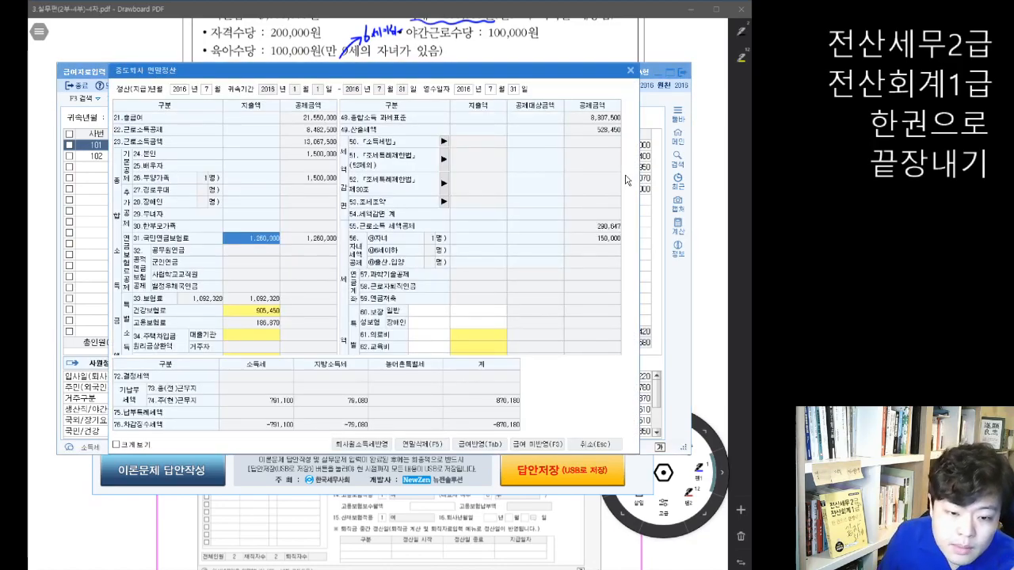
left_click(468, 445)
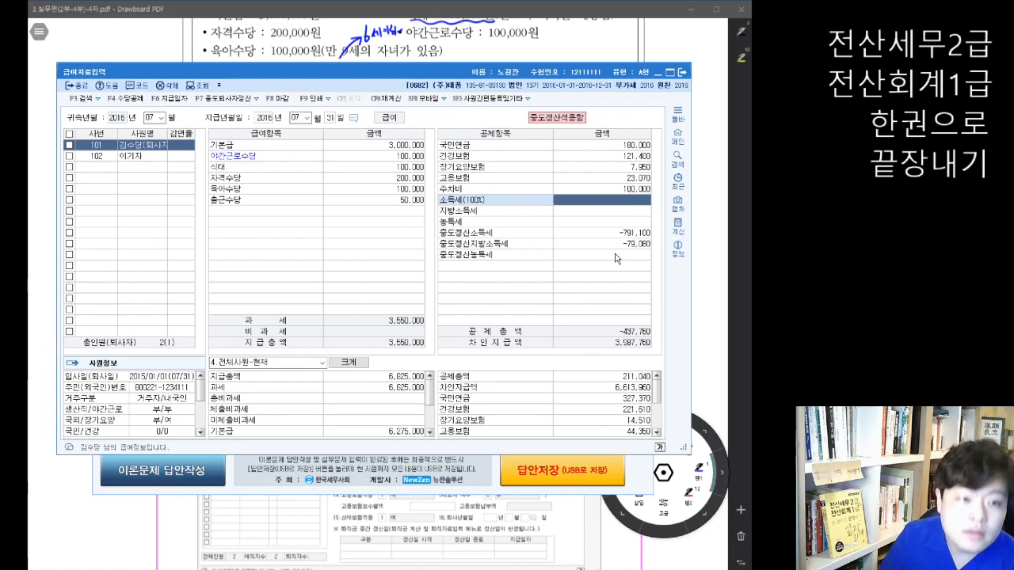
left_click(680, 72)
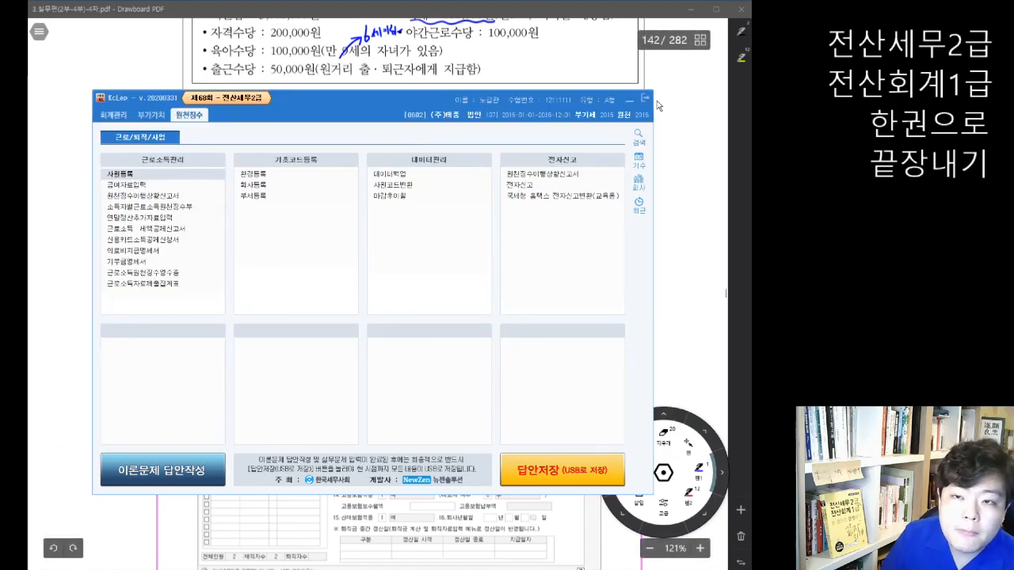
Confirm quitting KcLep and scroll the PDF to the 사원등록 section
left_click(377, 315)
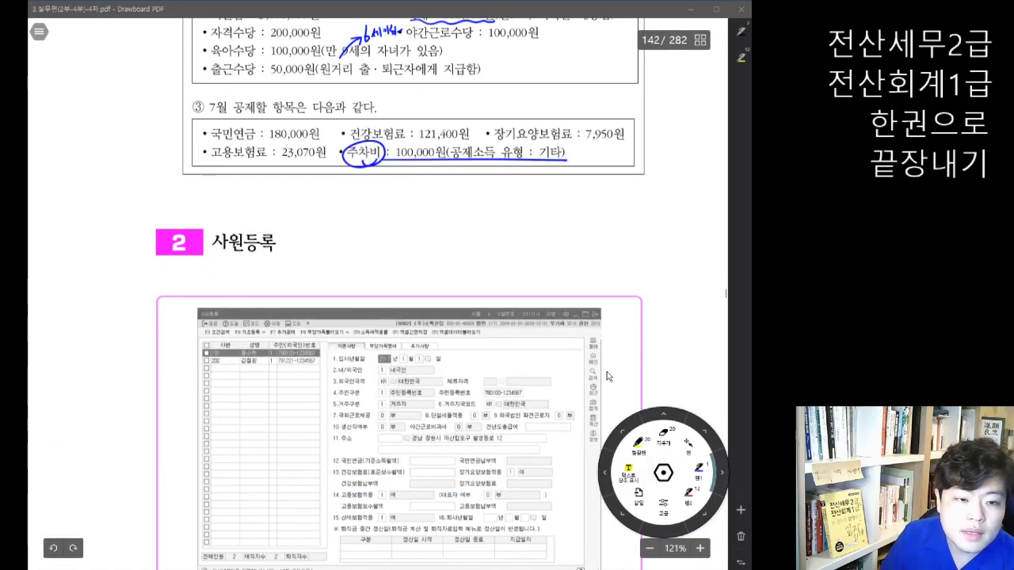
scroll(474, 260, "up", 1)
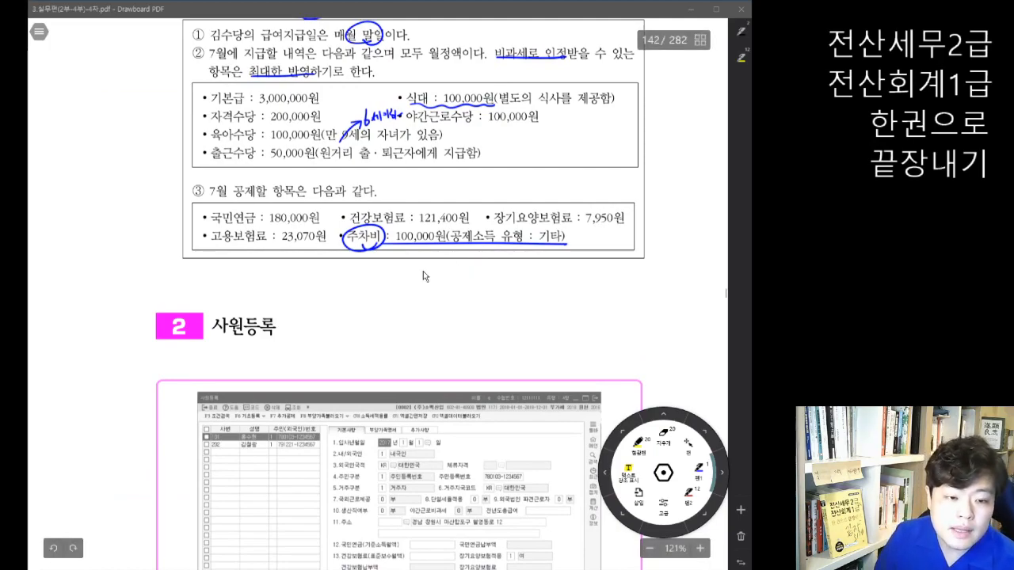
scroll(423, 270, "down", 2)
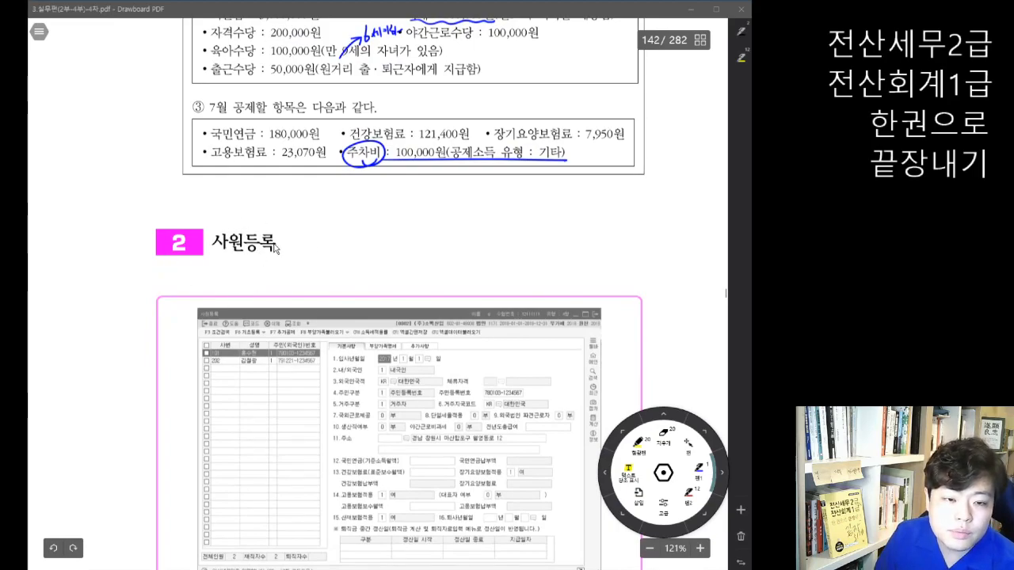